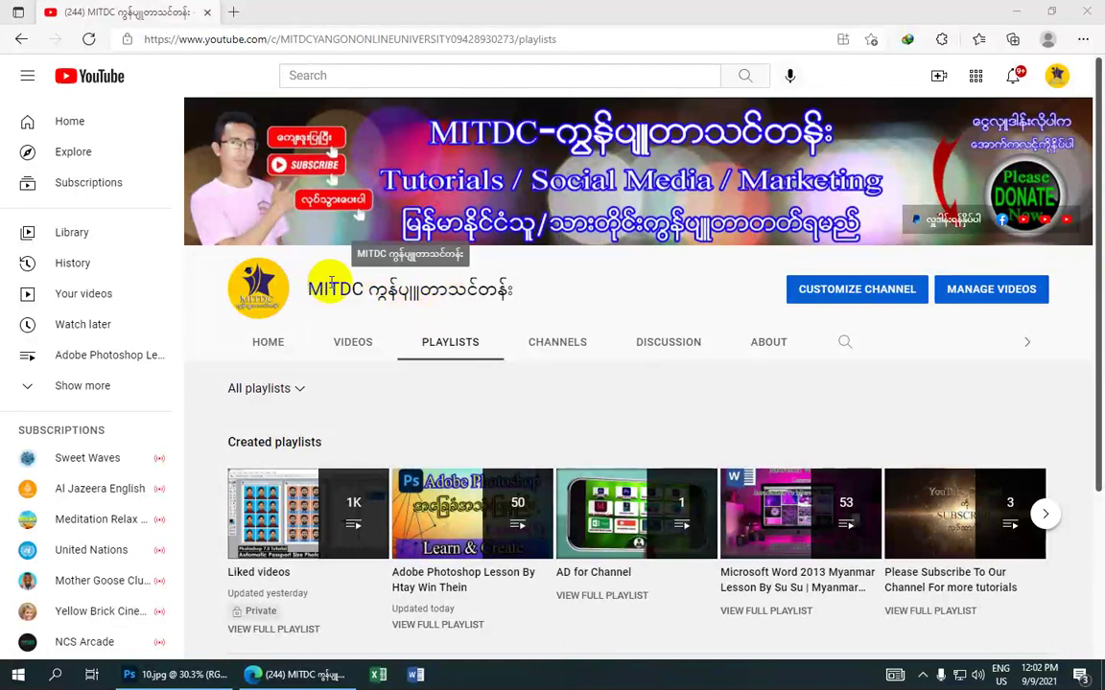
- Minimize the YouTube browser and bring up the Photoshop window with 10.jpg
click(1014, 14)
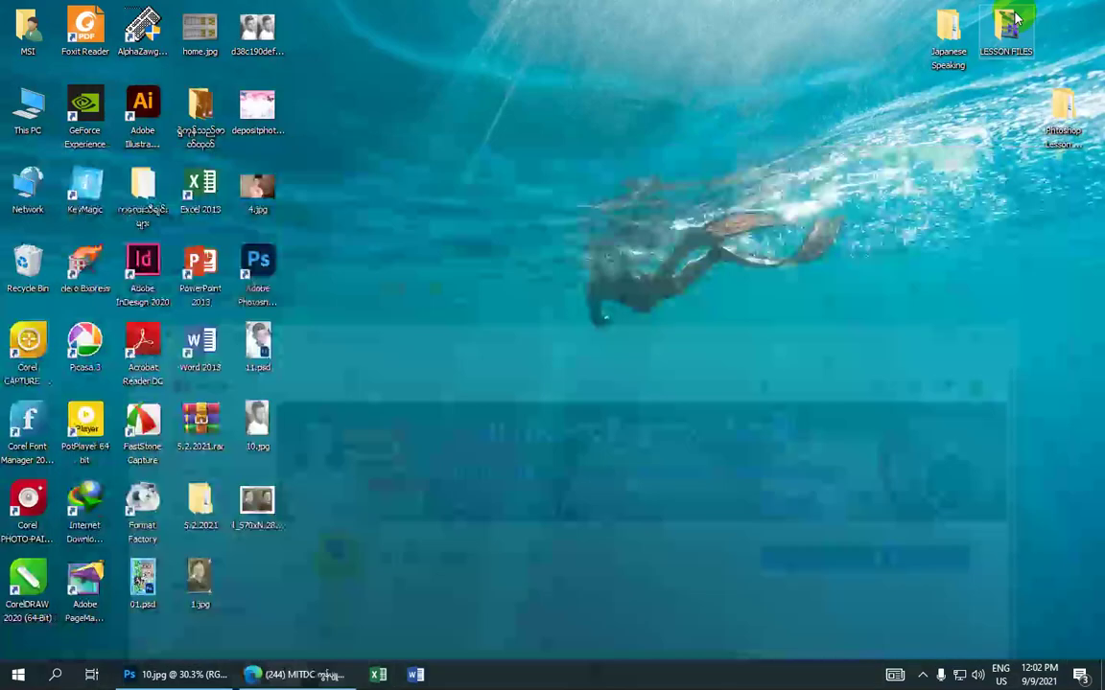
click(205, 676)
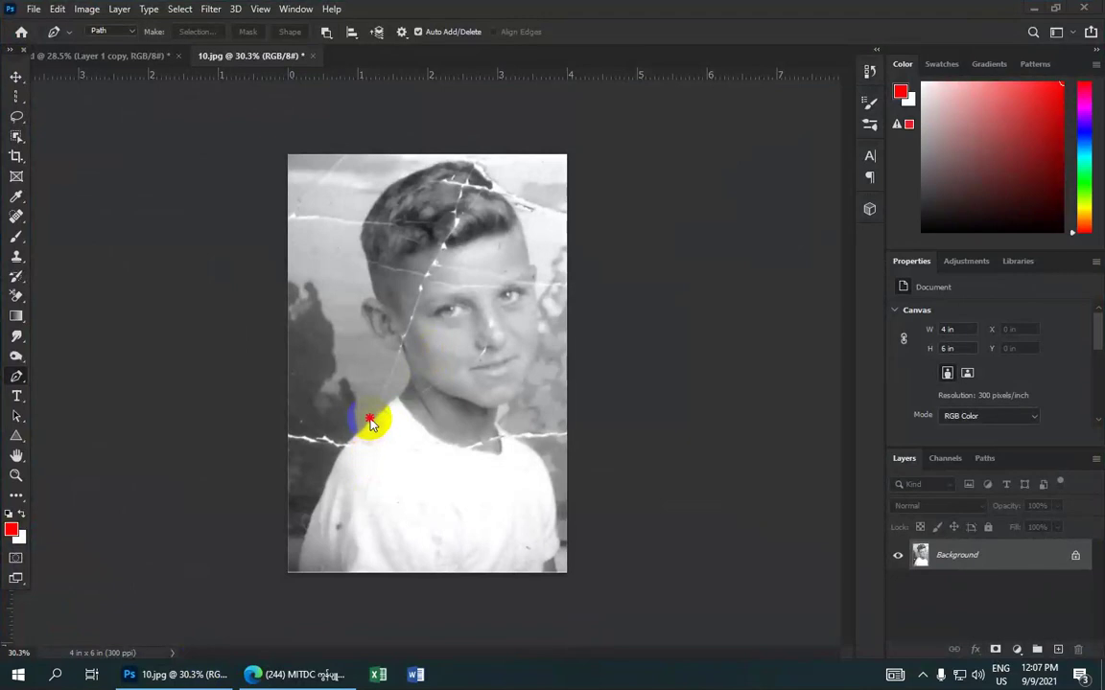
- Crop the whole portrait with the Crop tool at W 4 in, H 6 in, 300 px/in, and commit
click(17, 157)
click(64, 158)
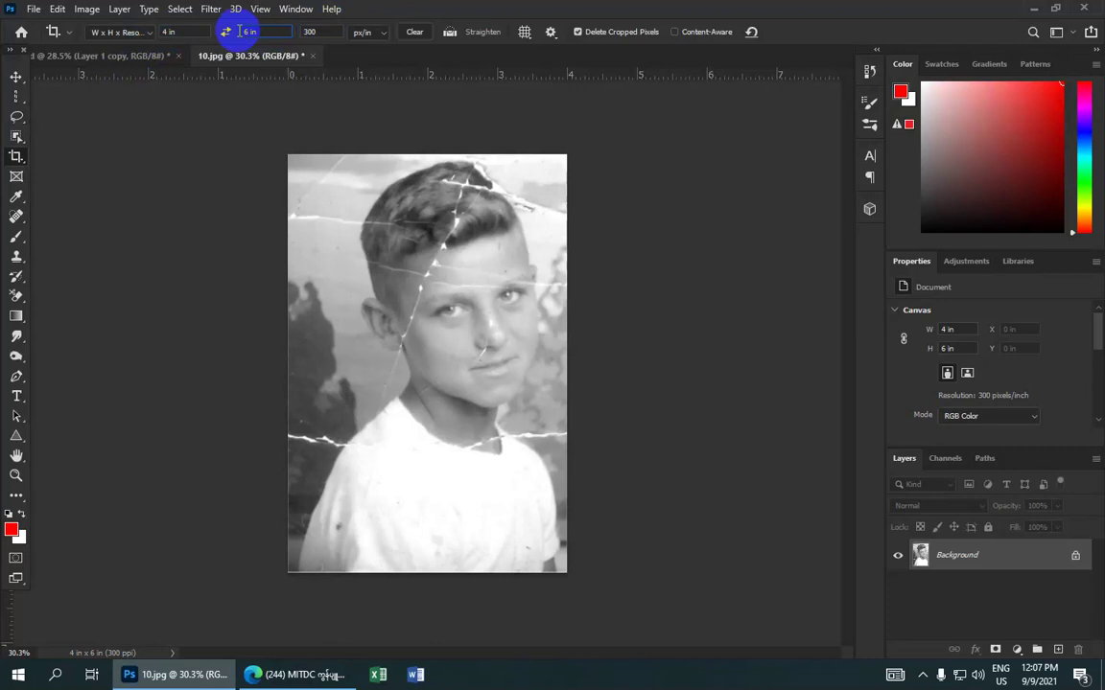
click(322, 32)
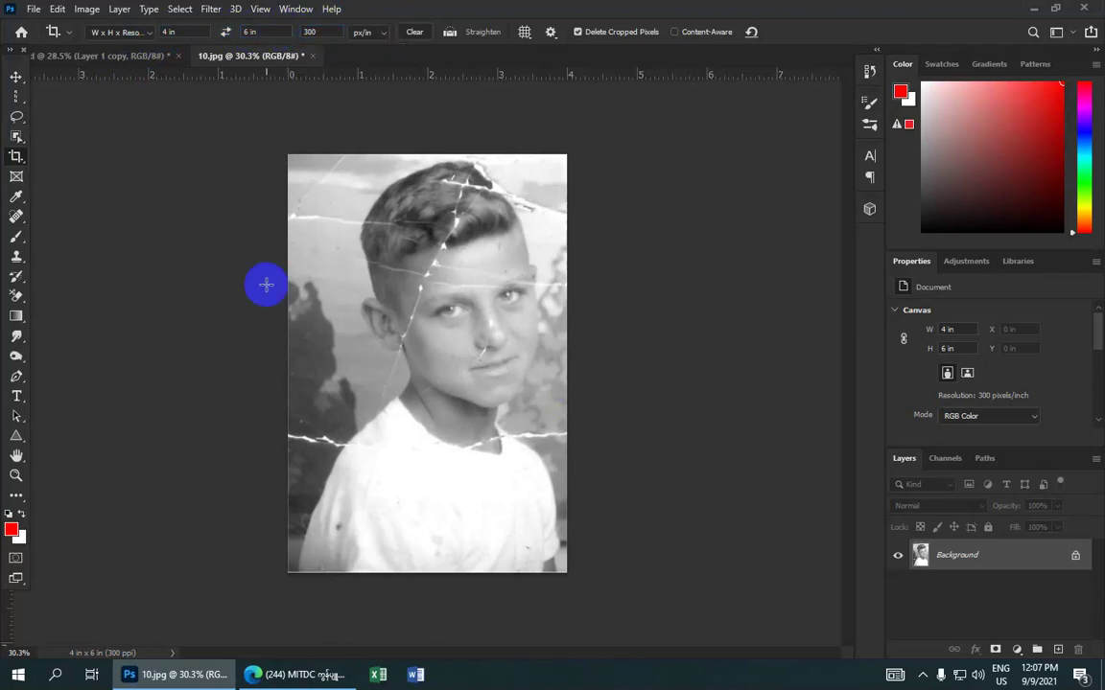
click(302, 159)
drag(288, 151, 609, 573)
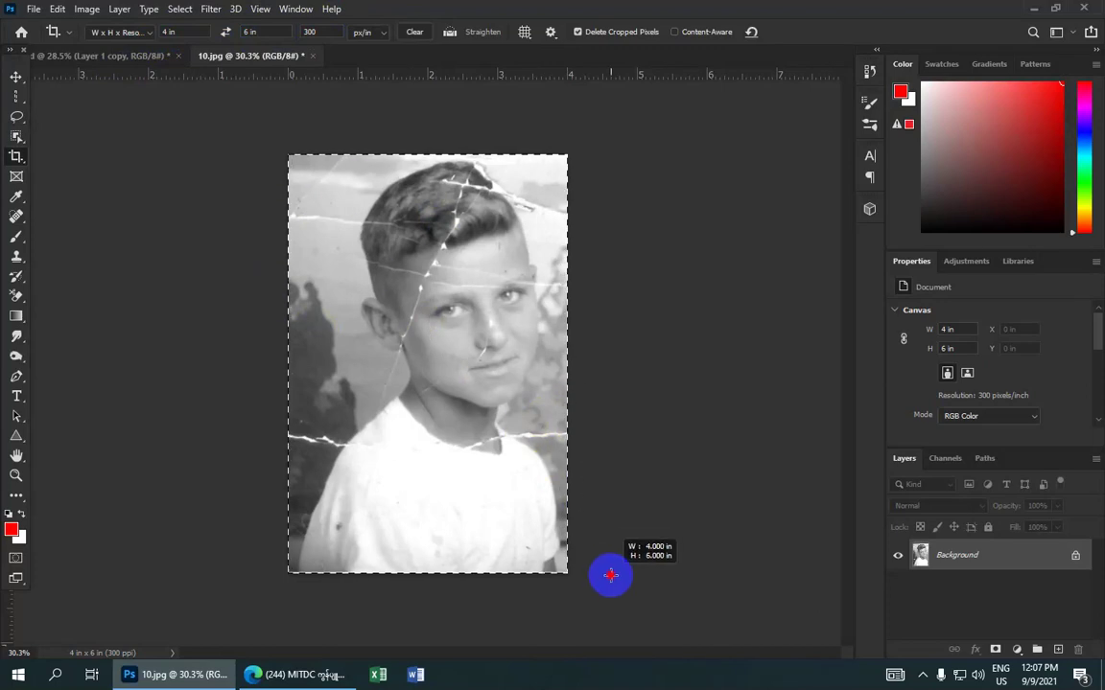
drag(609, 573, 609, 573)
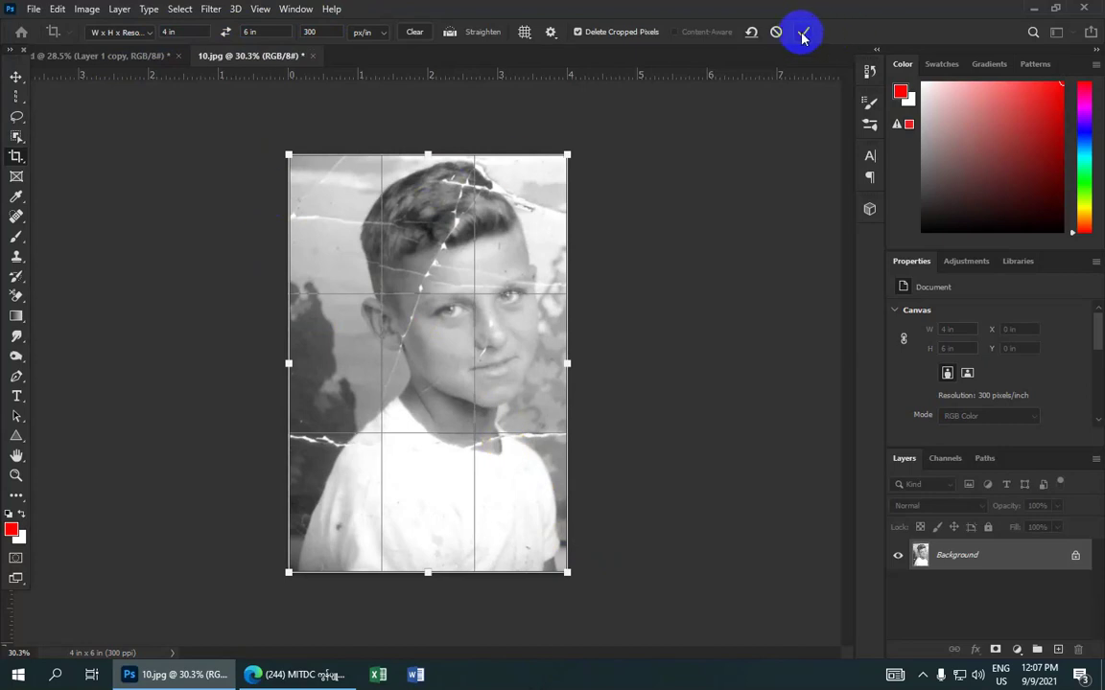
click(803, 35)
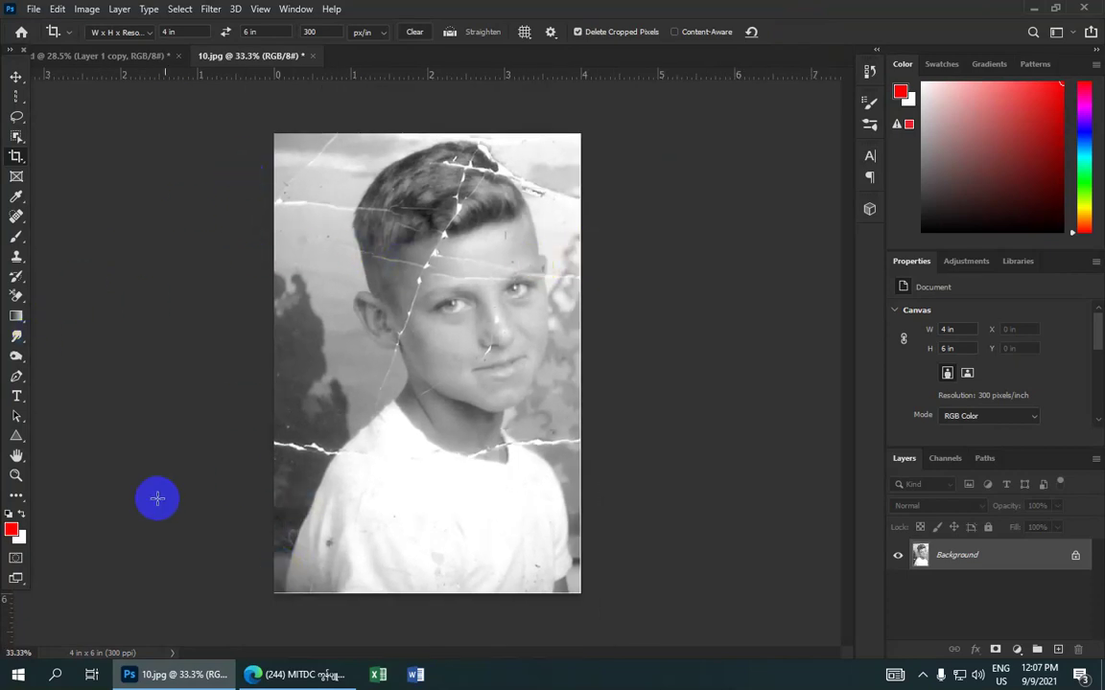
- Zoom in on the shirt and start a Pen path at the shirt's lower left edge
click(16, 376)
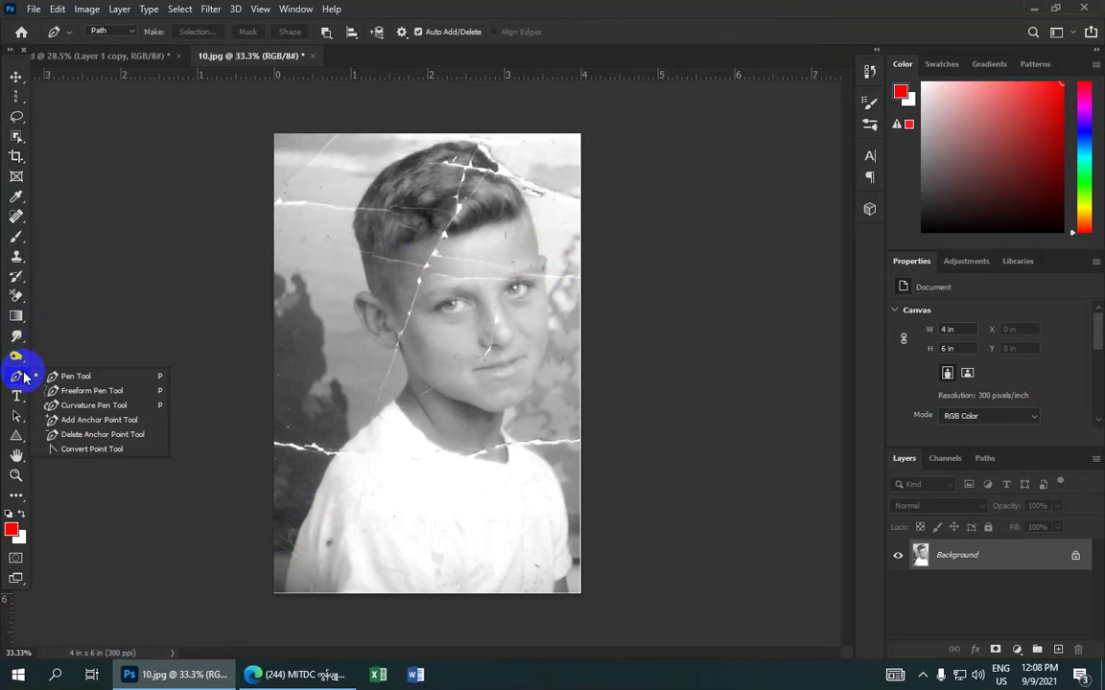
click(76, 376)
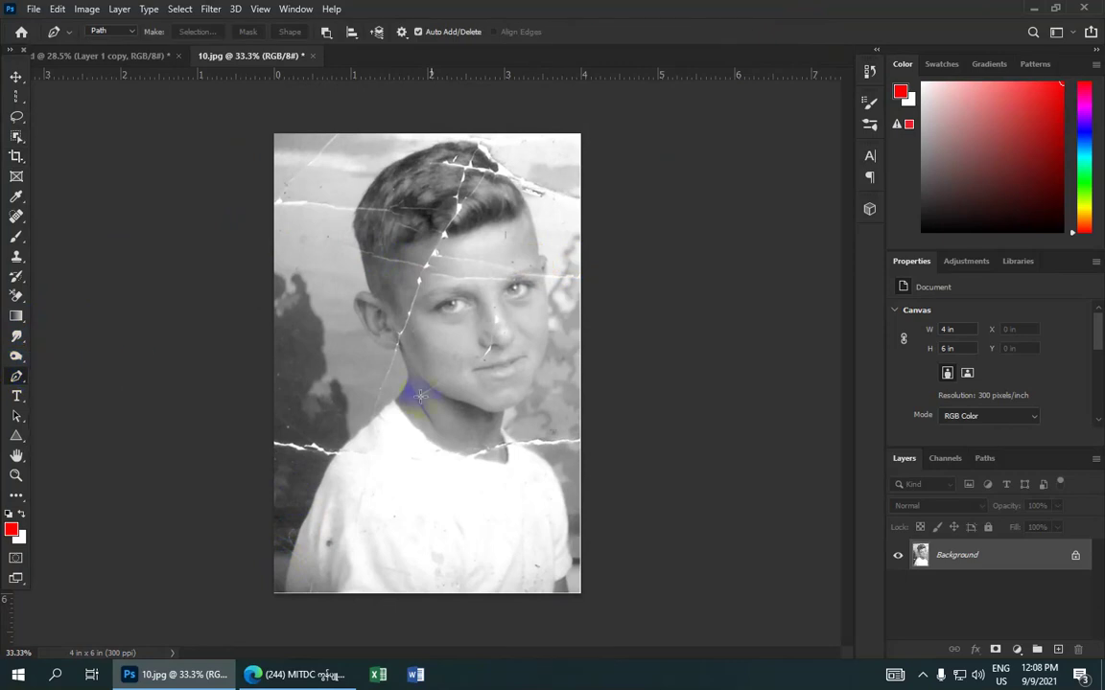
mouse_move(420, 395)
mouse_down()
mouse_move(448, 381)
mouse_move(545, 395)
mouse_up()
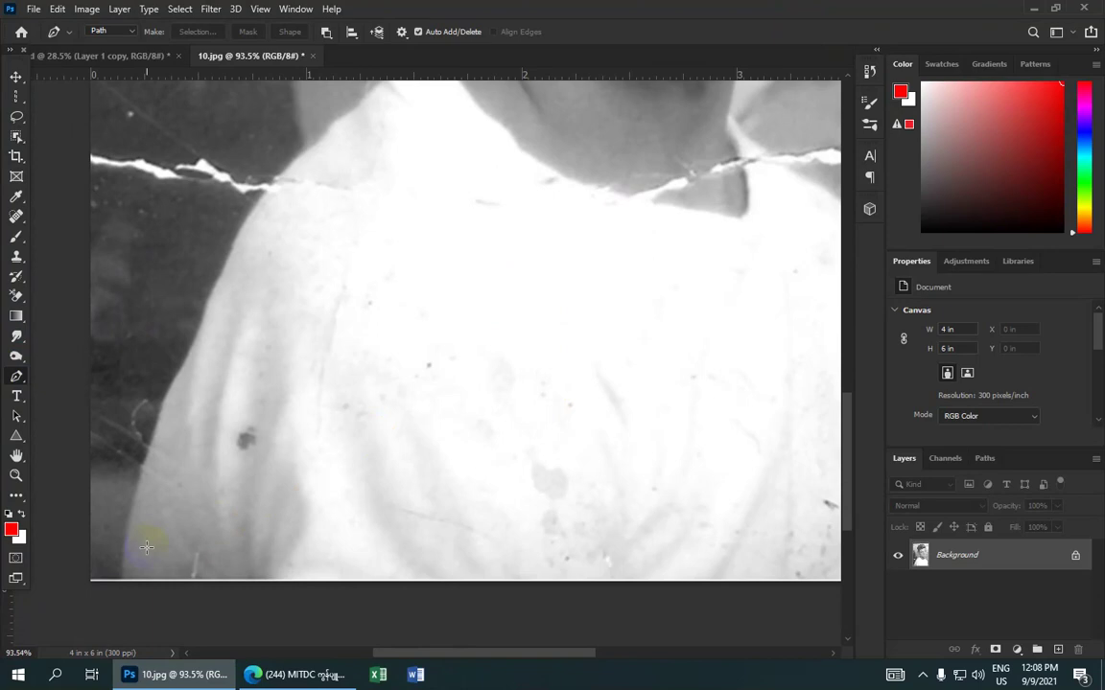
click(120, 571)
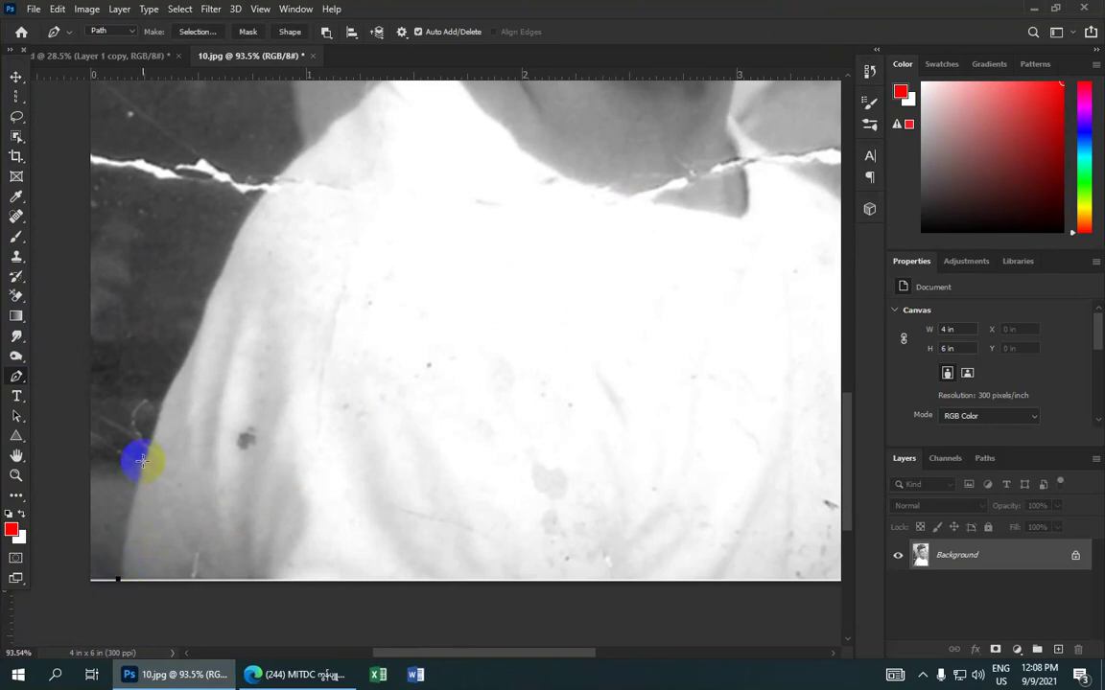
drag(142, 460, 155, 440)
- Add curved anchors further up the left shoulder edge, refining handles and point placement
click(137, 475)
mouse_move(149, 472)
mouse_down()
mouse_move(142, 460)
mouse_move(157, 438)
mouse_up()
alt+click(142, 460)
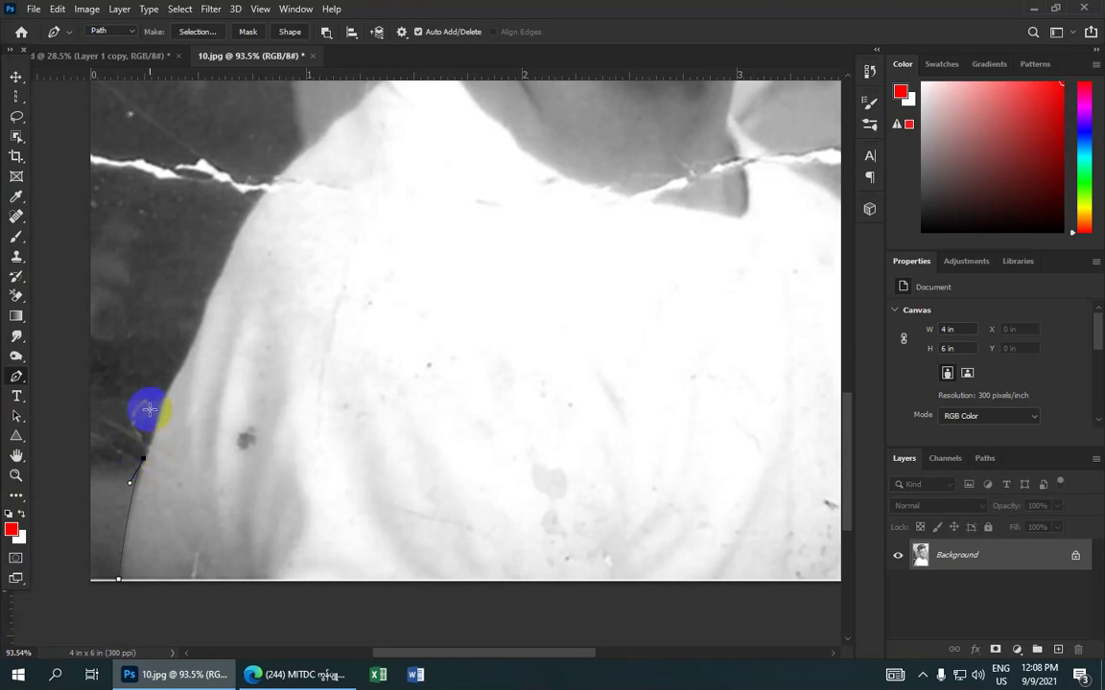
drag(162, 401, 170, 390)
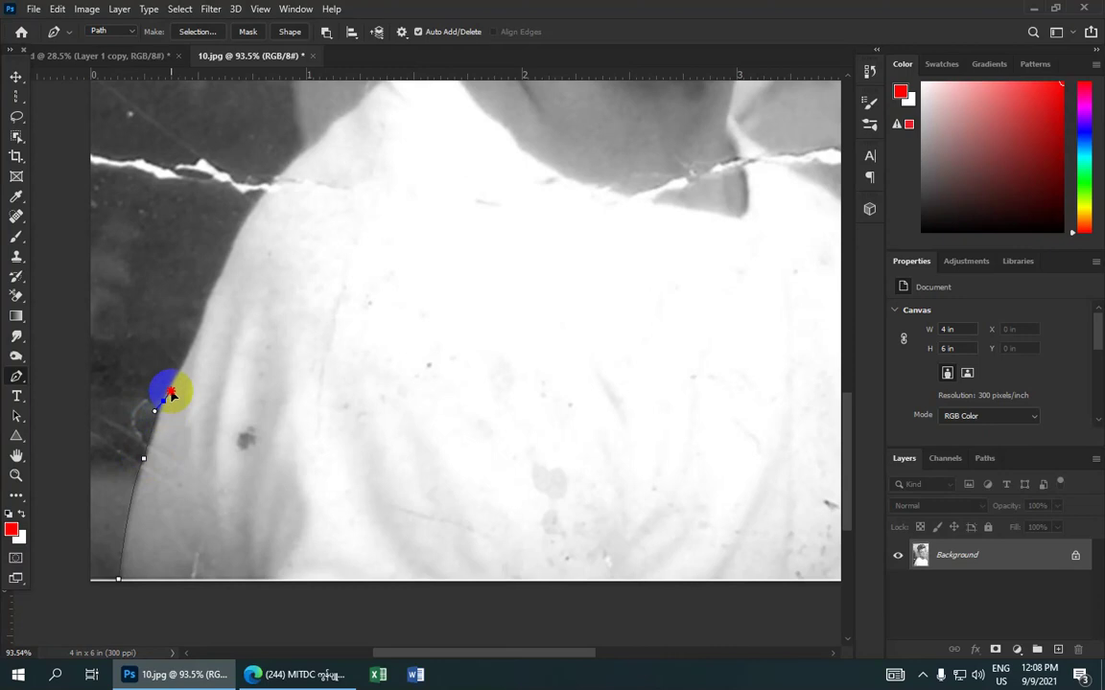
click(202, 319)
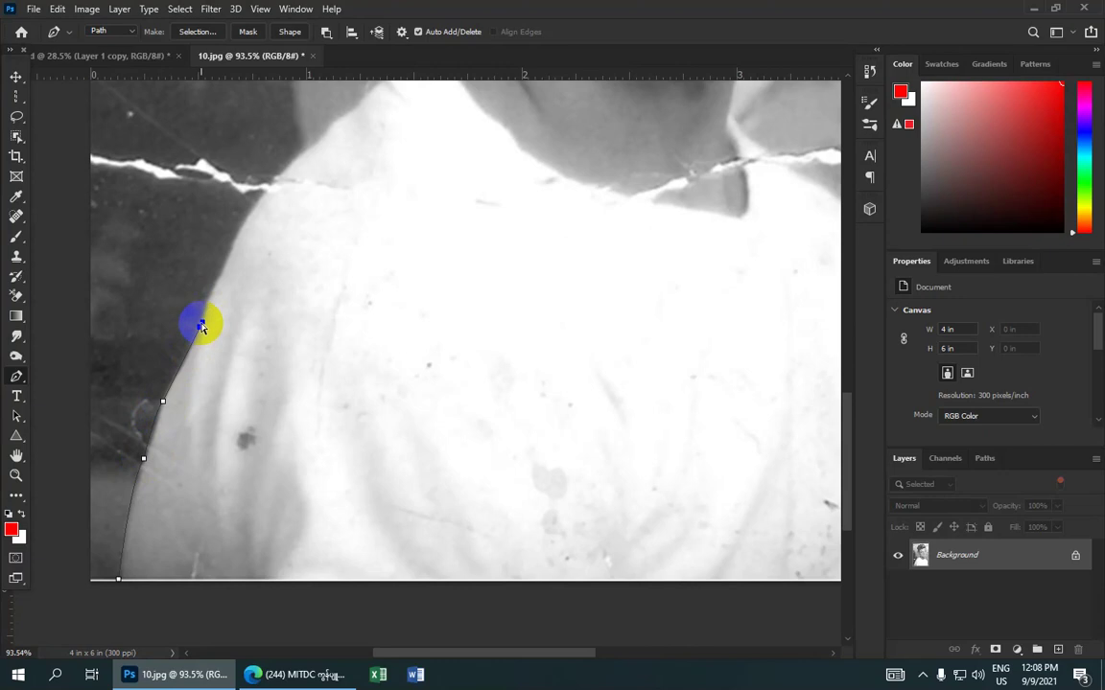
drag(201, 324, 195, 339)
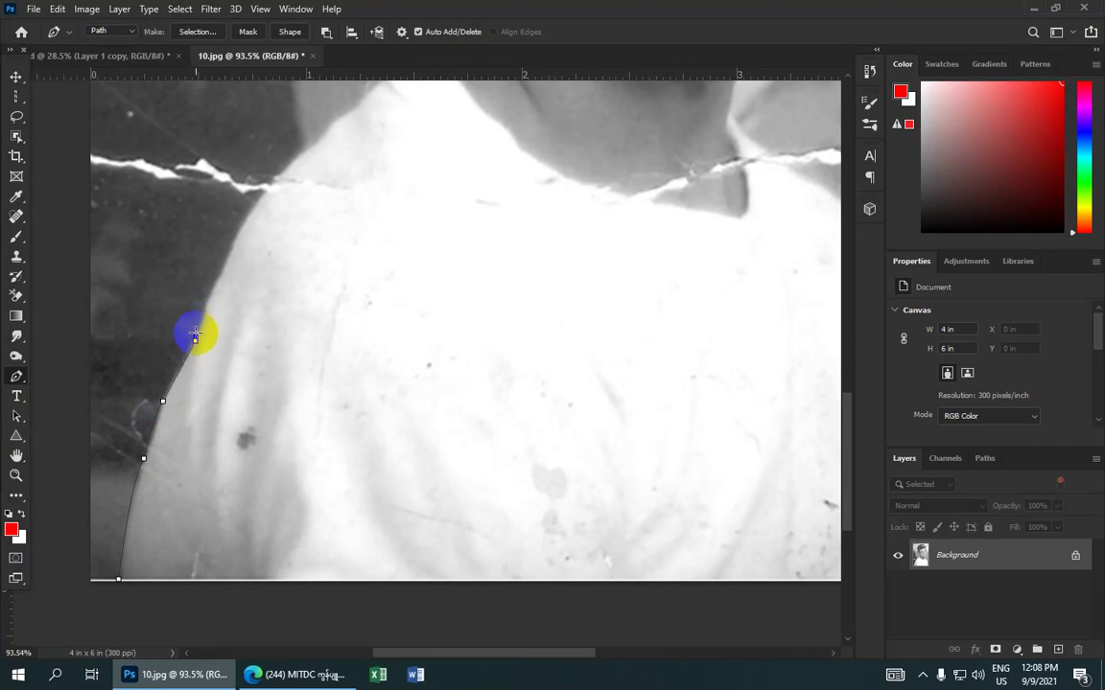
scroll(194, 341, up, 2)
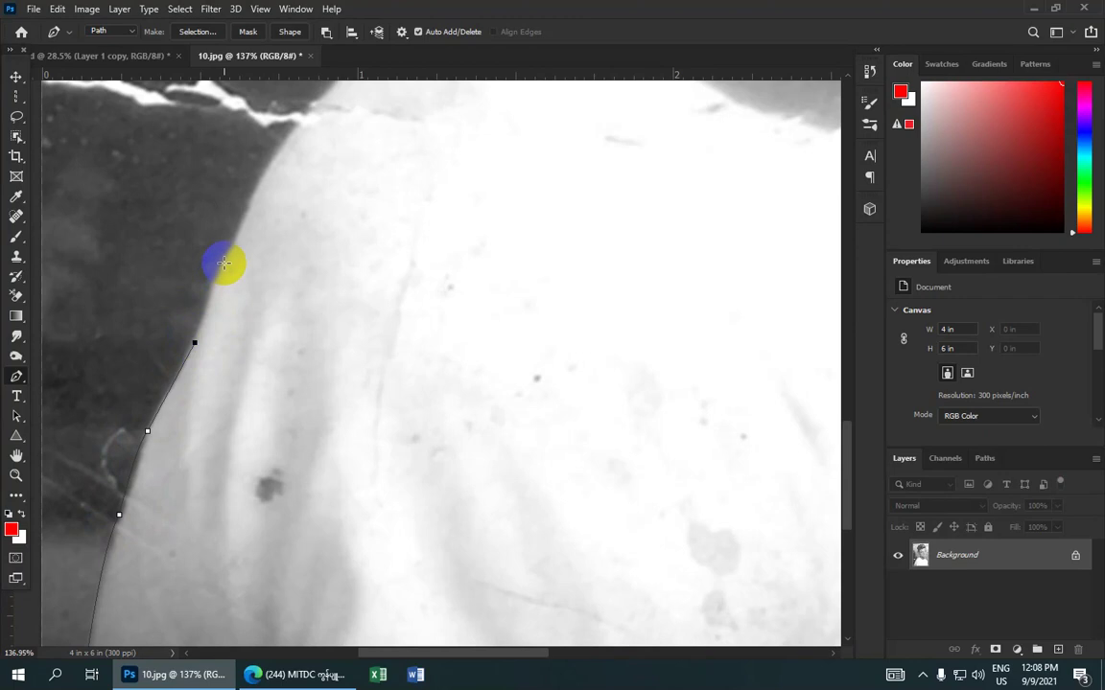
- Add curved anchors over the shoulder up to where it meets the tear
drag(195, 341, 205, 311)
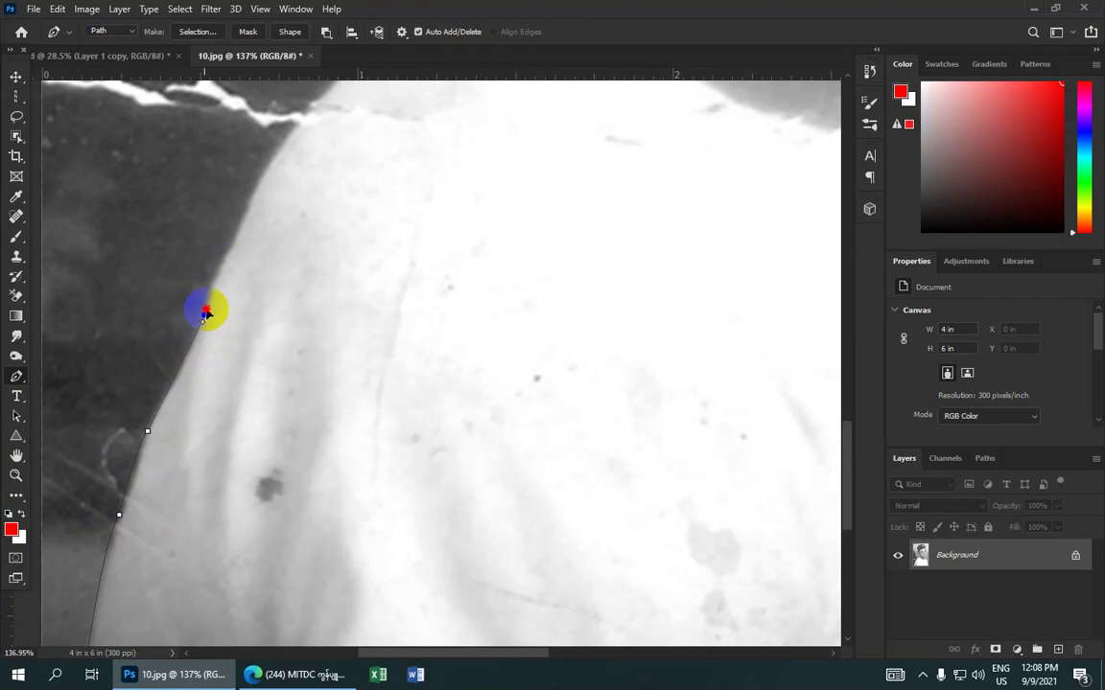
drag(205, 310, 208, 300)
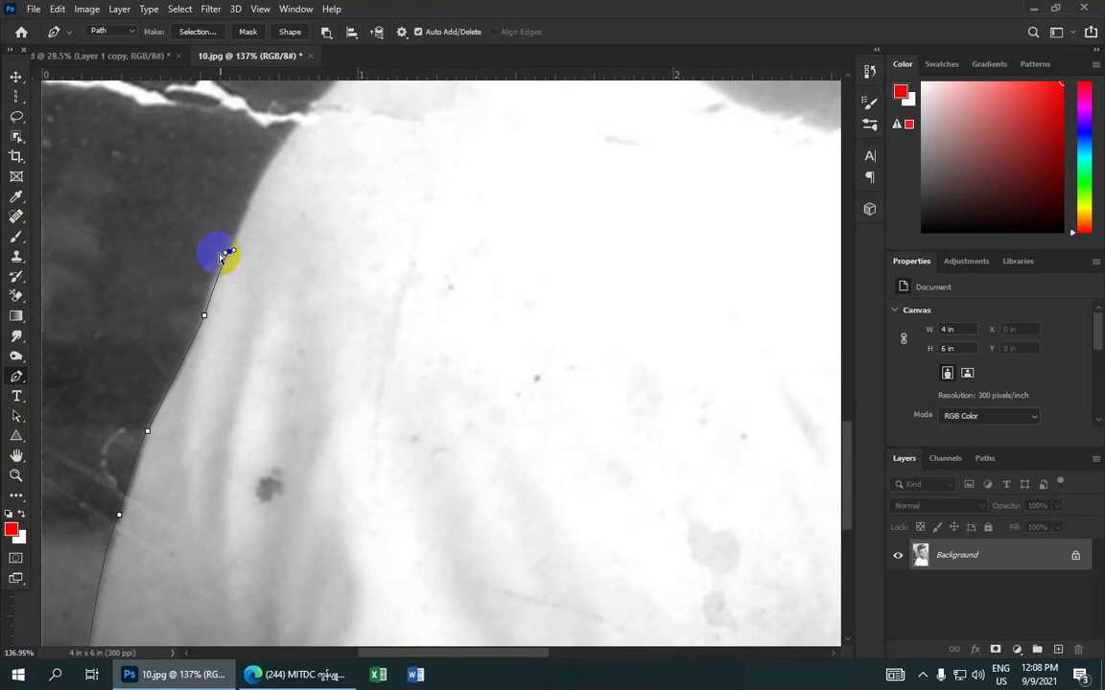
drag(228, 252, 241, 233)
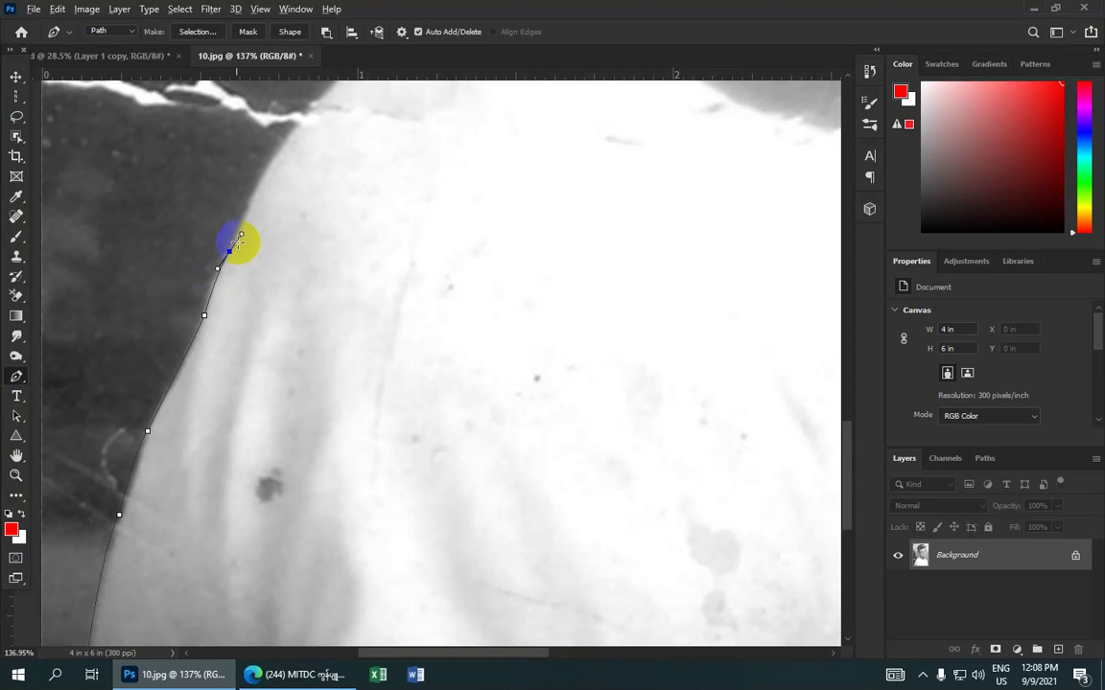
scroll(249, 264, up, 3)
scroll(259, 273, right, 2)
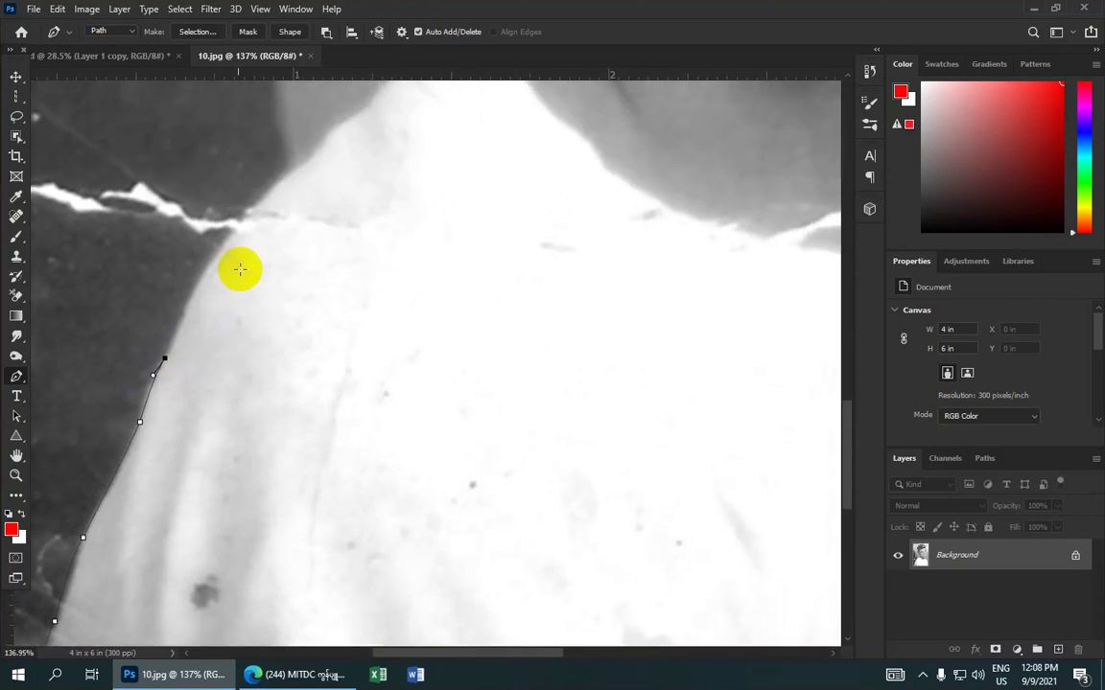
drag(208, 255, 239, 224)
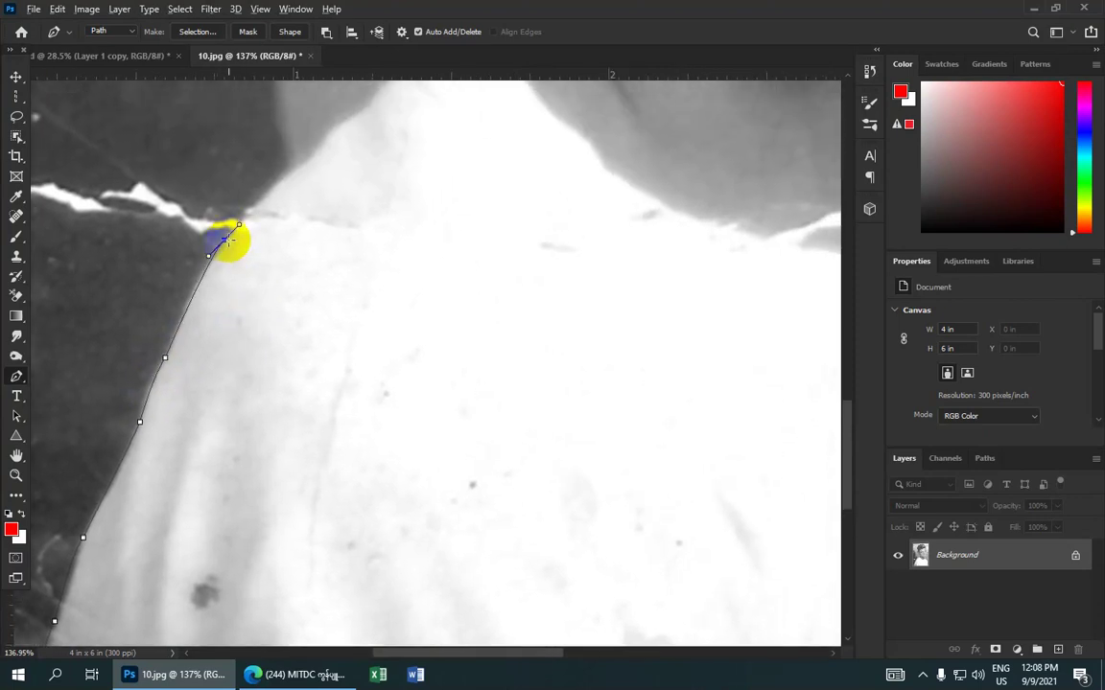
scroll(278, 240, up, 3)
scroll(250, 257, right, 2)
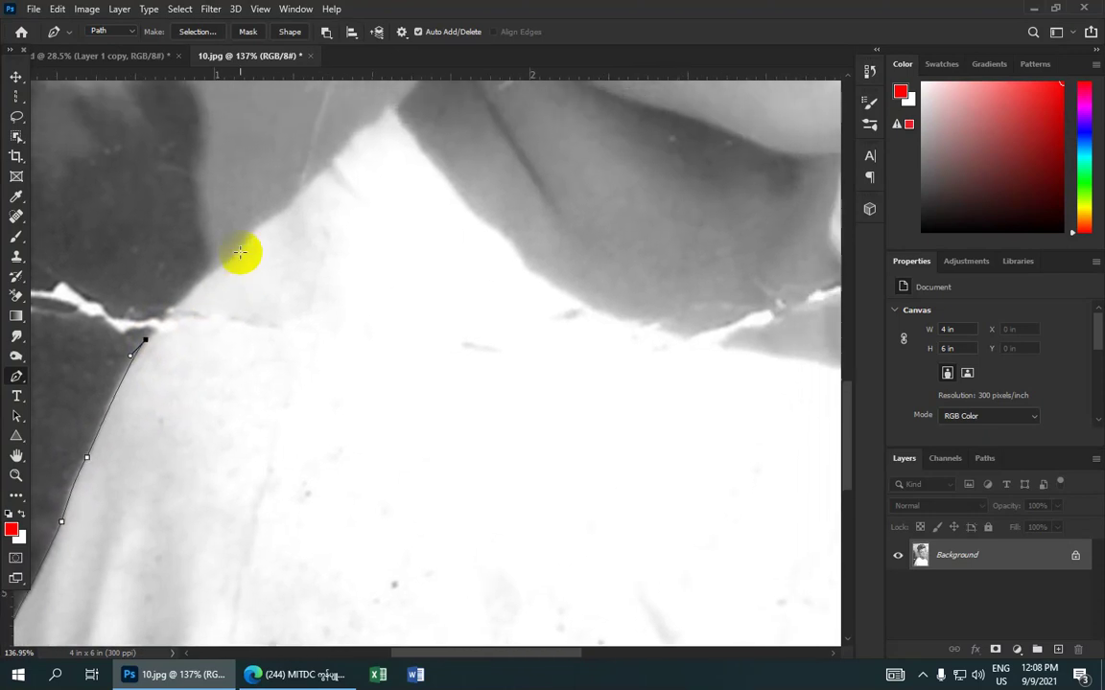
mouse_move(240, 245)
mouse_down()
mouse_move(257, 234)
mouse_move(246, 291)
mouse_up()
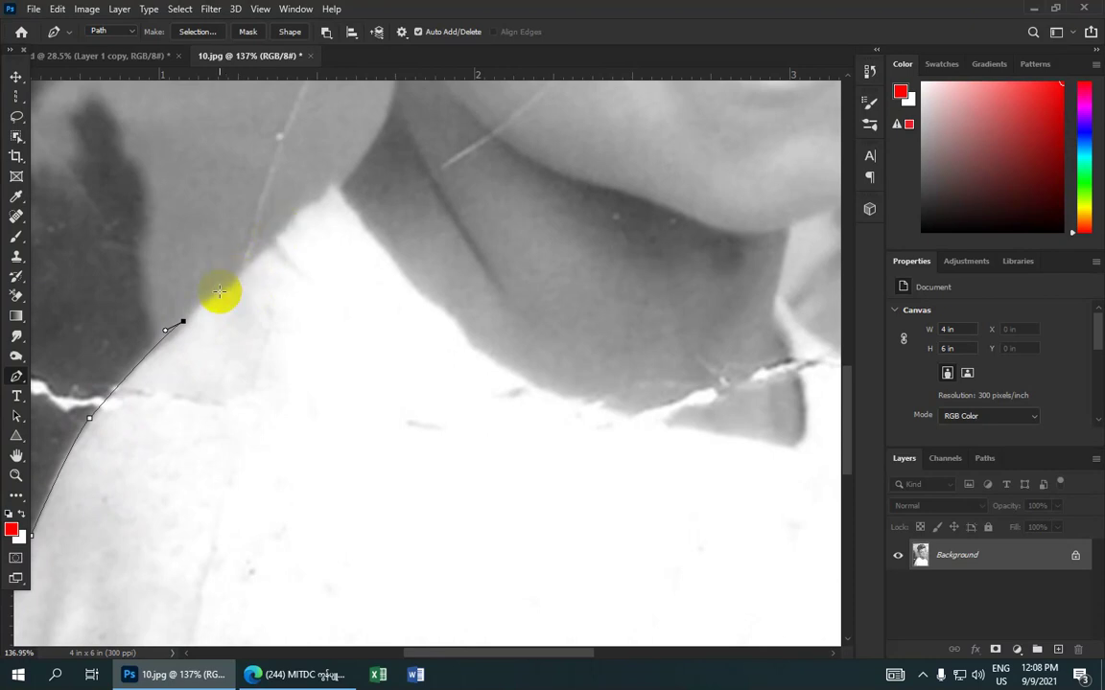
- Continue the path up the side of the neck to where the ear meets it
drag(282, 231, 297, 217)
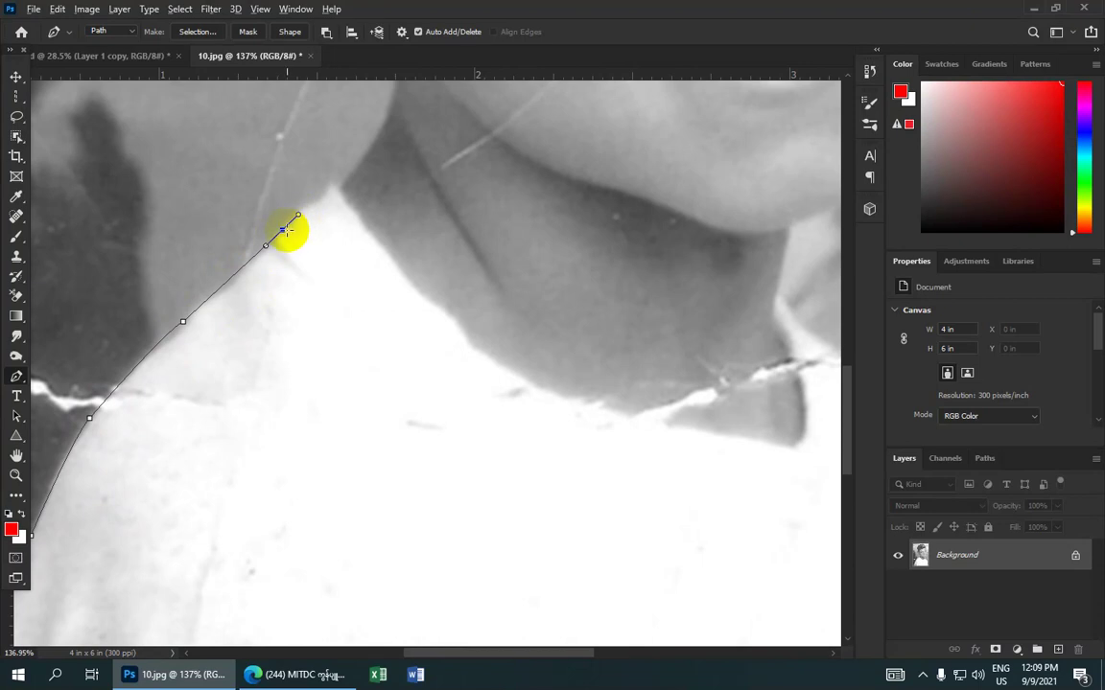
alt+click(282, 230)
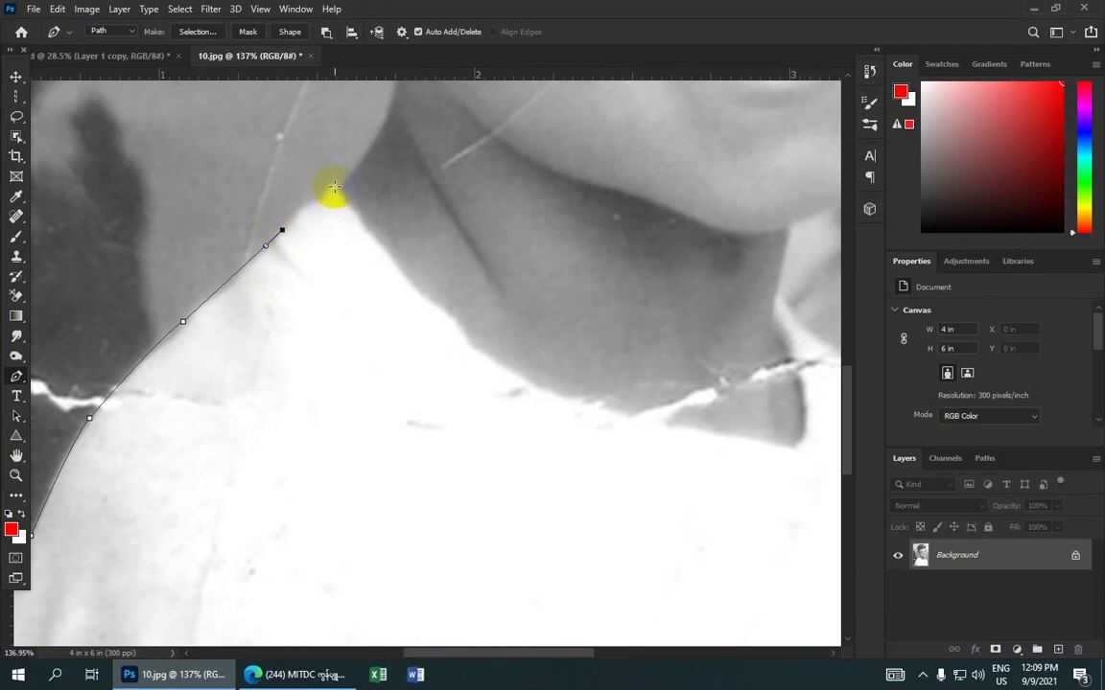
mouse_move(334, 191)
mouse_down()
mouse_move(342, 184)
mouse_move(343, 275)
mouse_up()
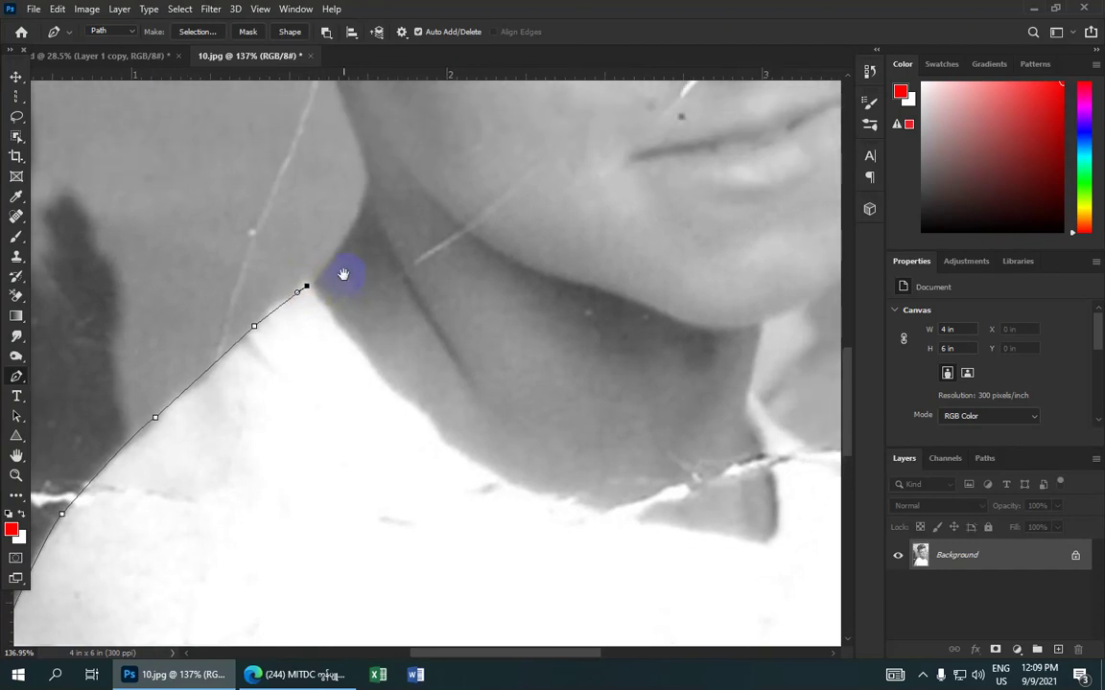
click(364, 191)
mouse_move(364, 191)
mouse_down()
mouse_move(366, 168)
mouse_move(423, 268)
mouse_up()
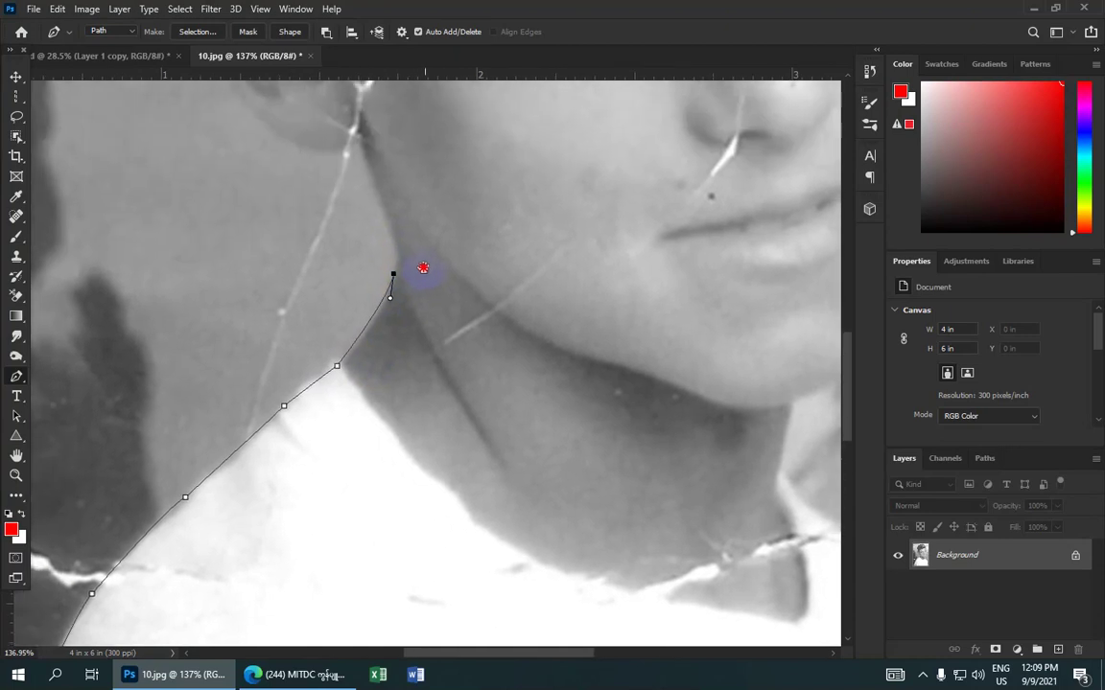
click(357, 142)
- Curve the path into the area just below the ear and ear lobe
scroll(319, 67, up, 1)
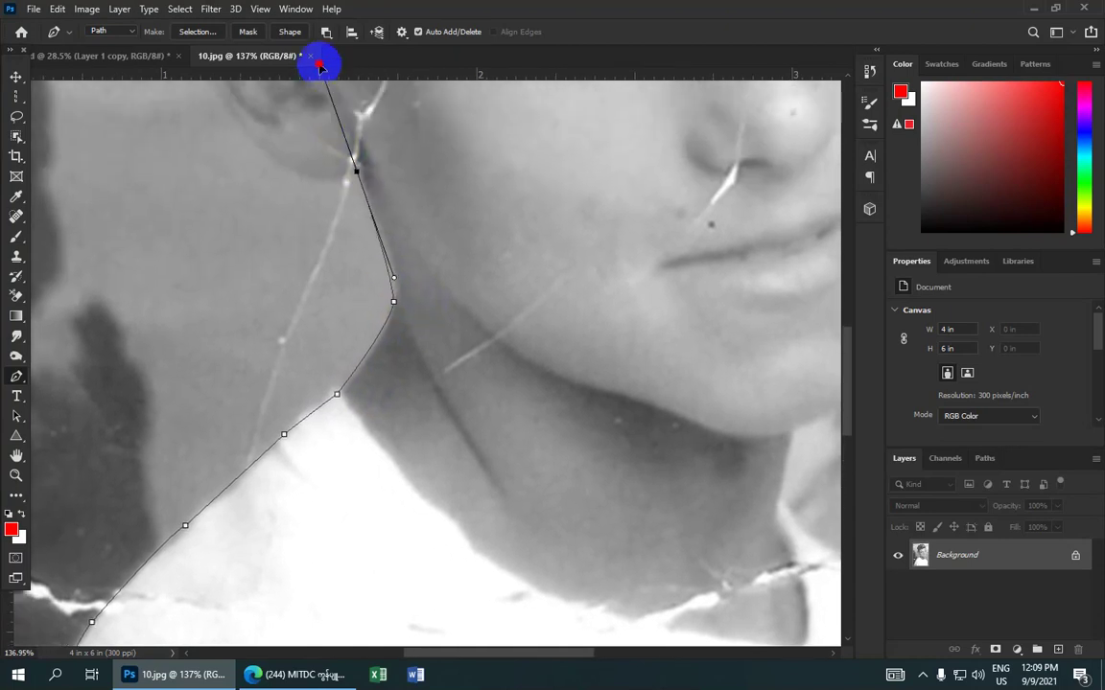
scroll(319, 96, up, 2)
drag(319, 99, 301, 143)
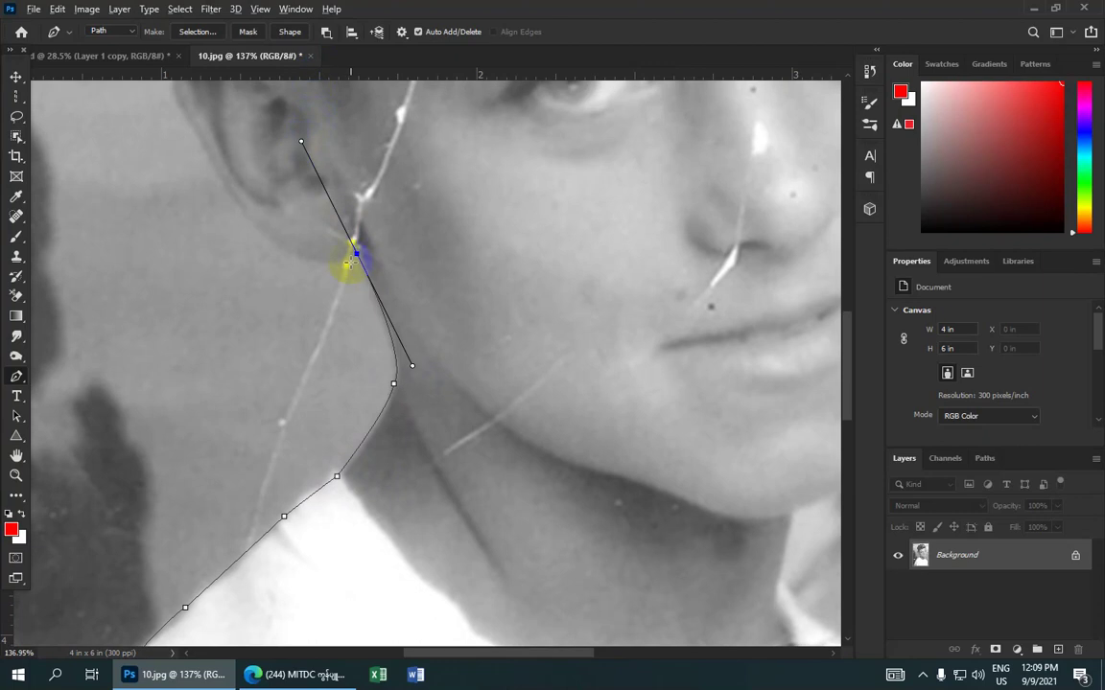
alt+click(354, 254)
scroll(493, 246, left, 3)
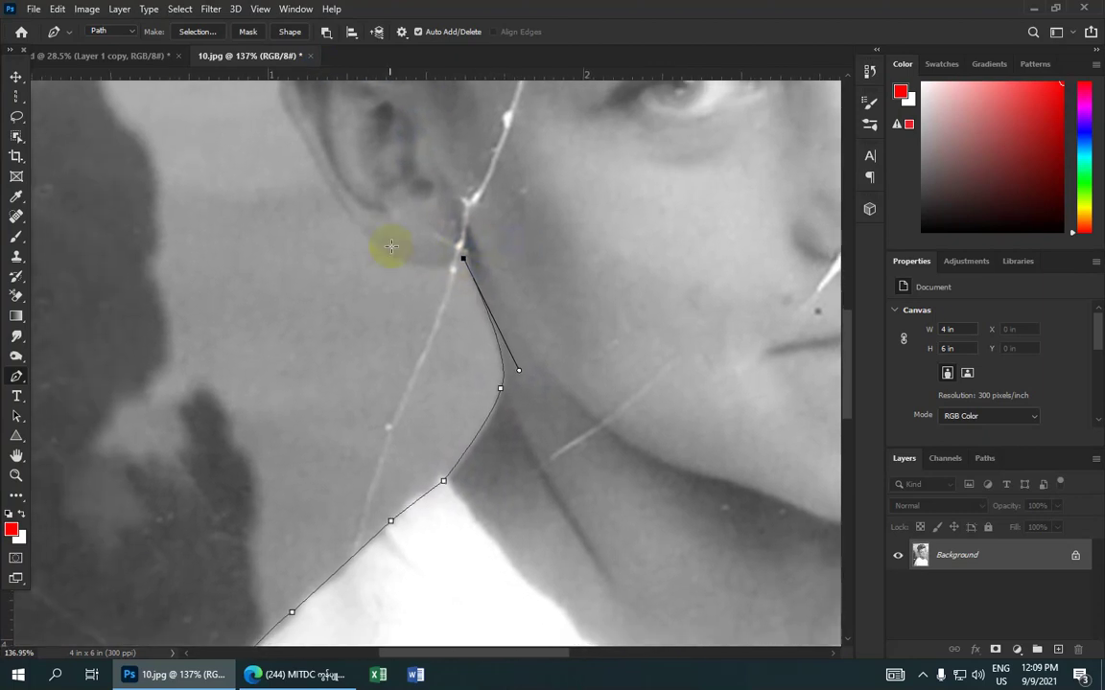
drag(364, 236, 310, 189)
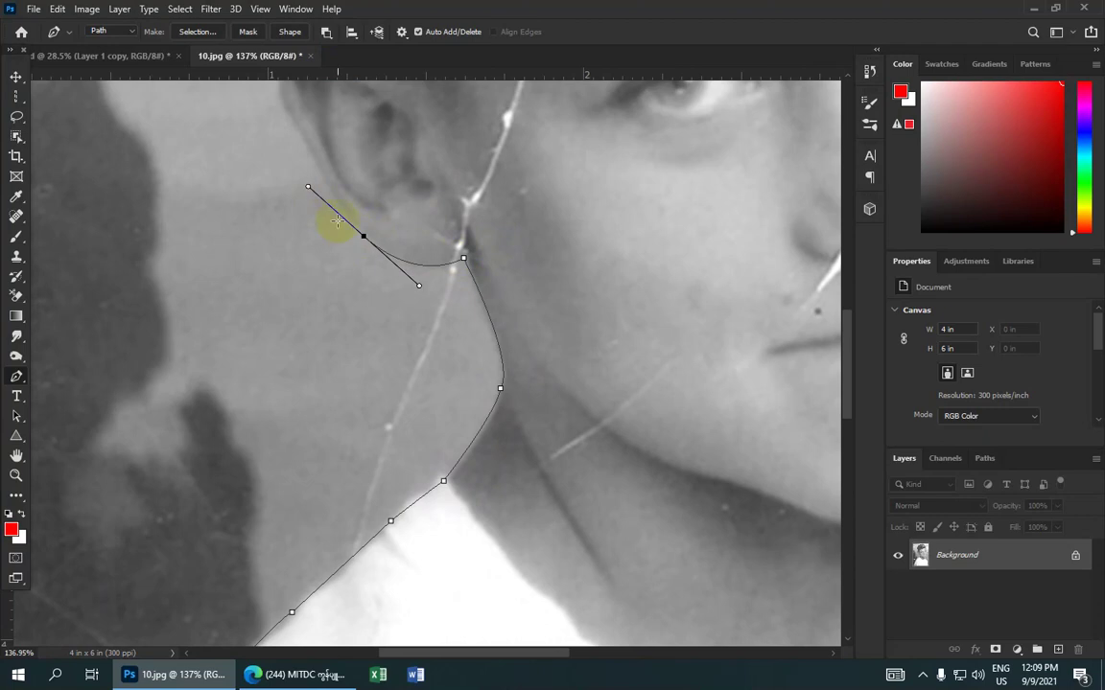
scroll(473, 266, left, 3)
scroll(468, 278, up, 2)
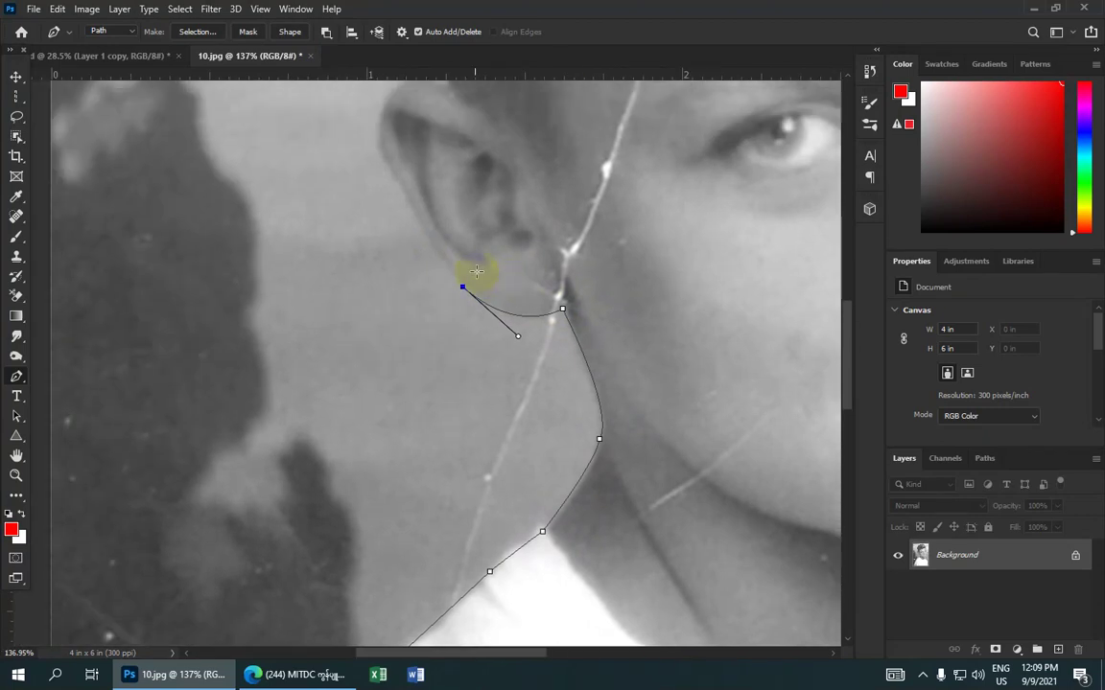
drag(406, 202, 394, 186)
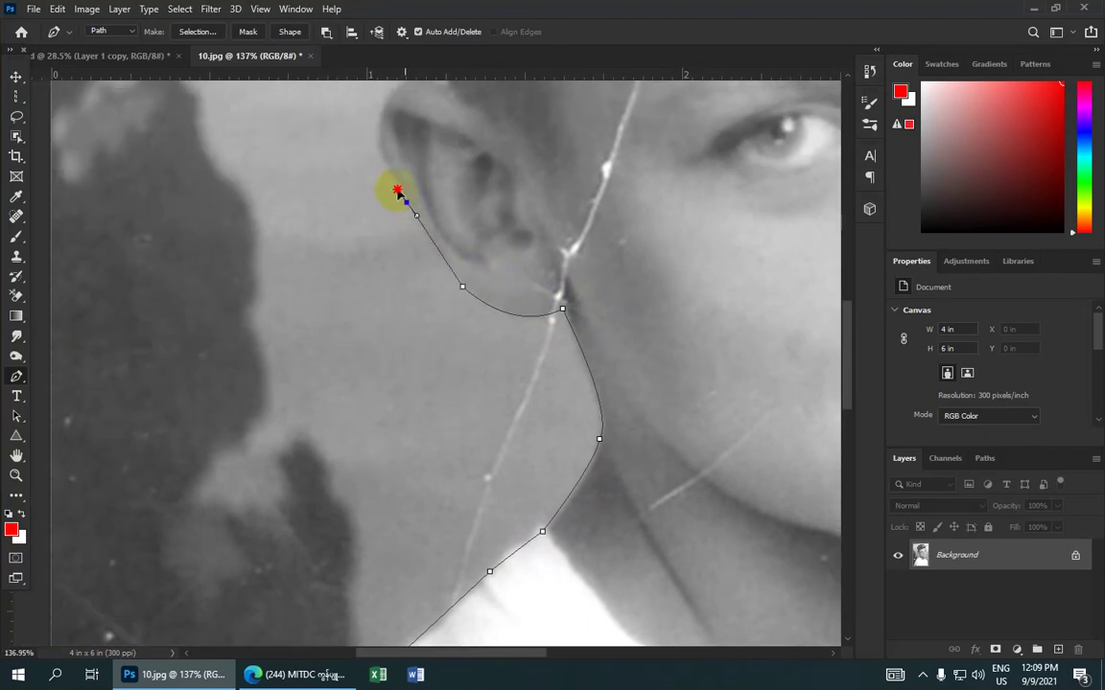
- Trace around the back of the ear, undoing a misplaced point and adding a corner
scroll(383, 206, up, 3)
scroll(384, 206, right, 3)
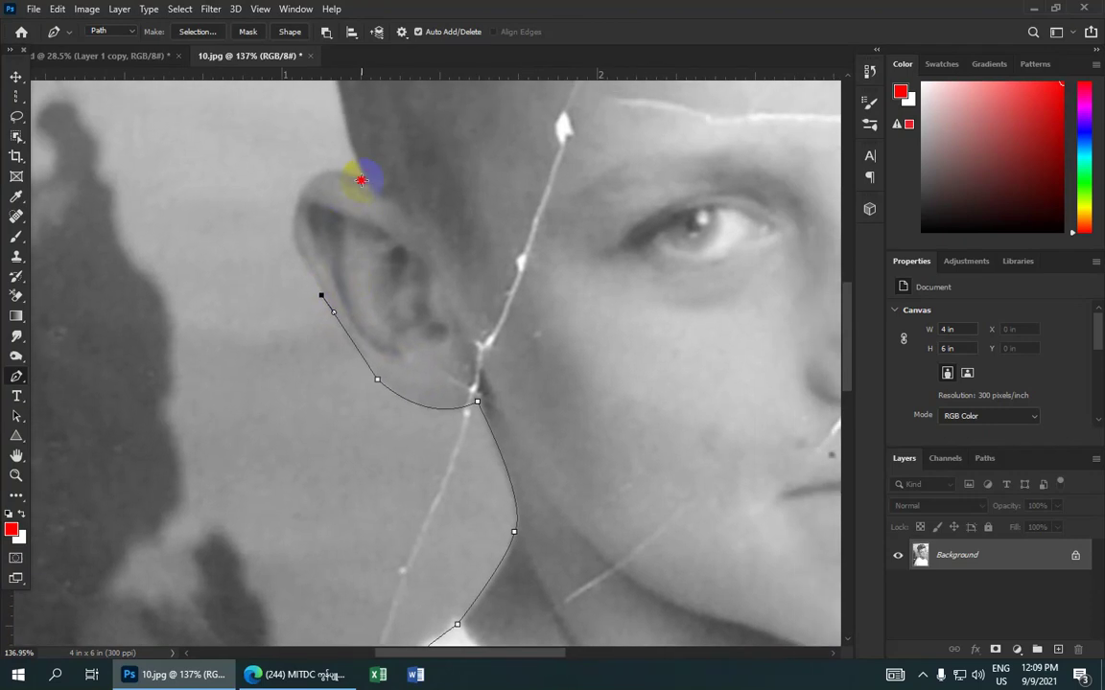
drag(361, 179, 490, 208)
click(363, 181)
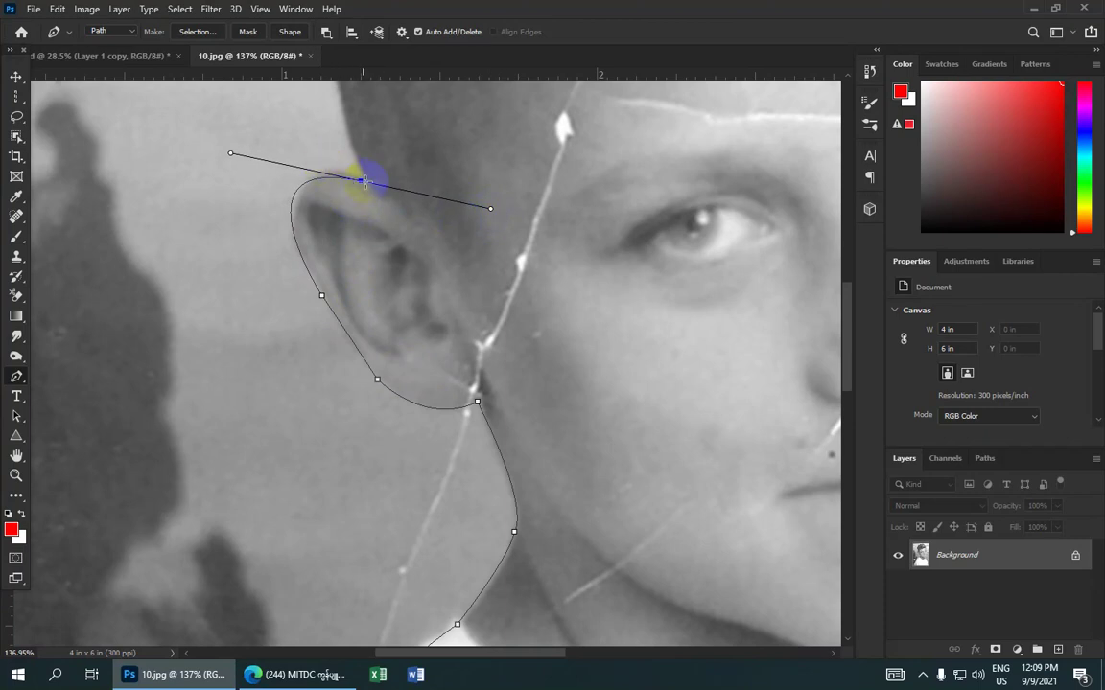
key(ctrl+z)
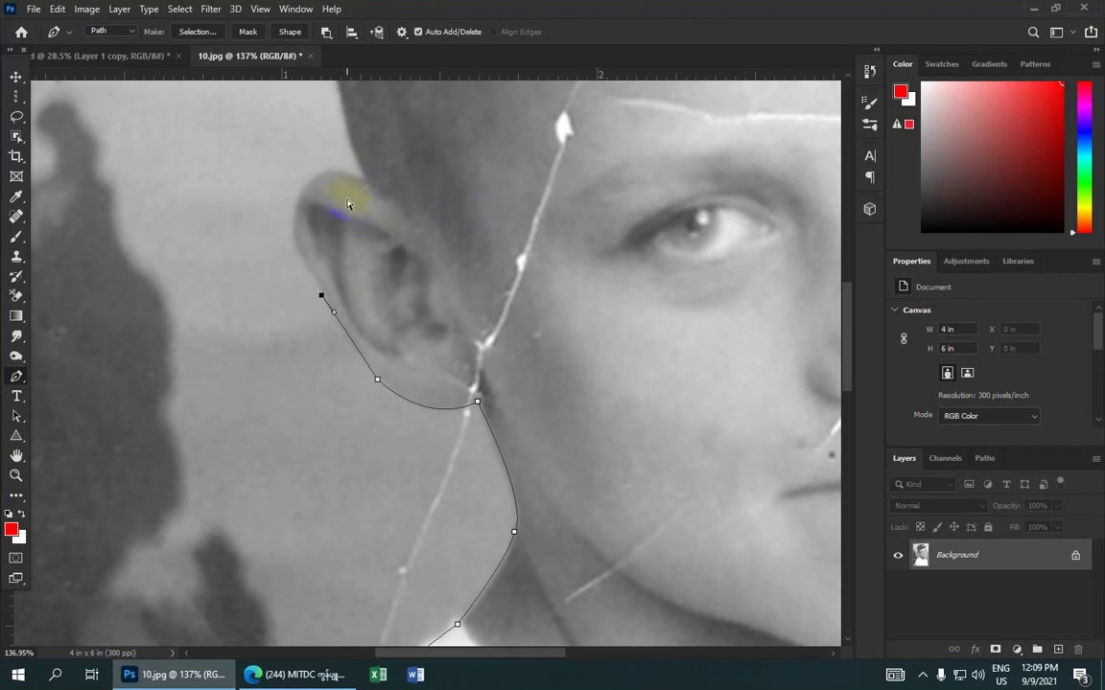
drag(300, 195, 328, 149)
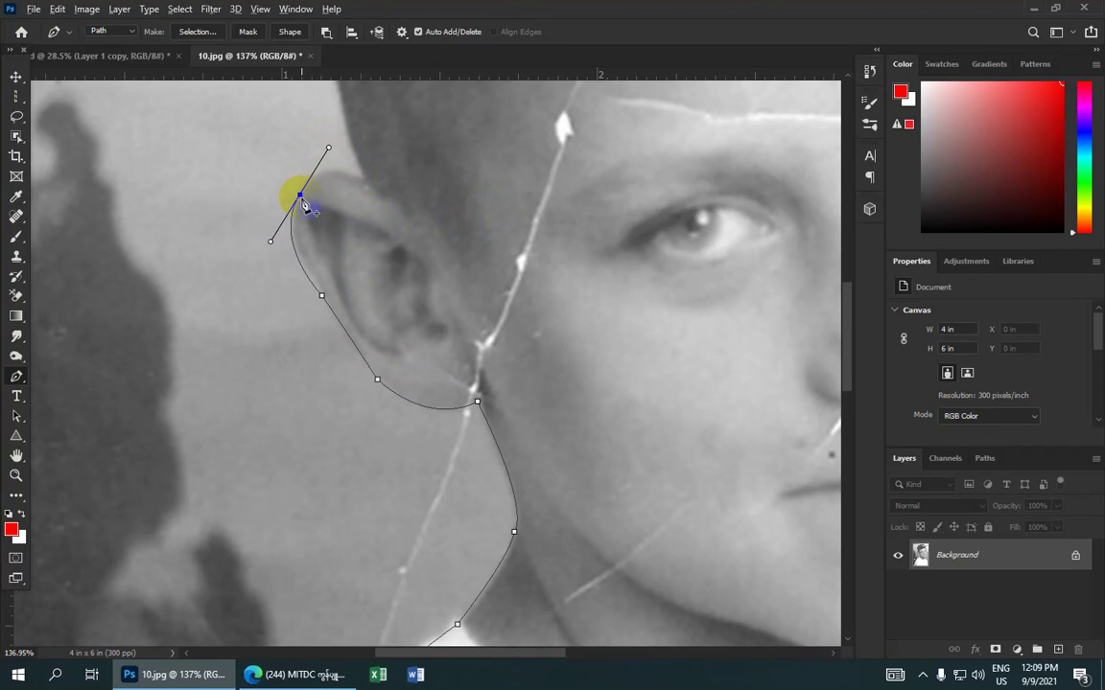
click(300, 194)
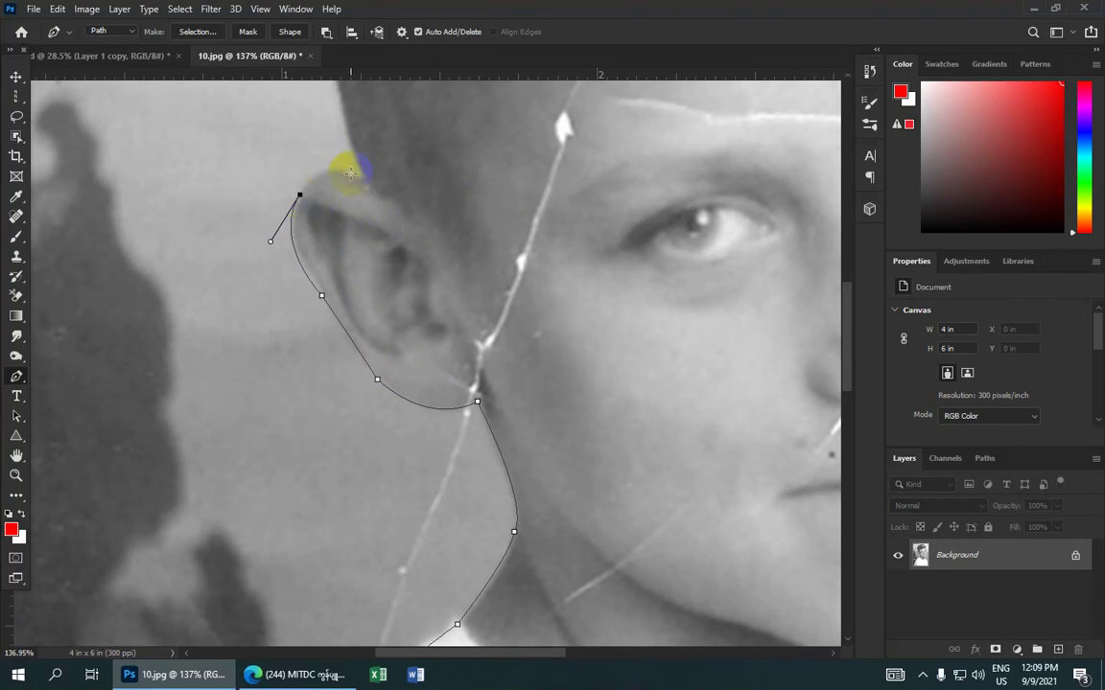
- Carry the outline over the top of the ear and up along the hairline
drag(360, 177, 396, 208)
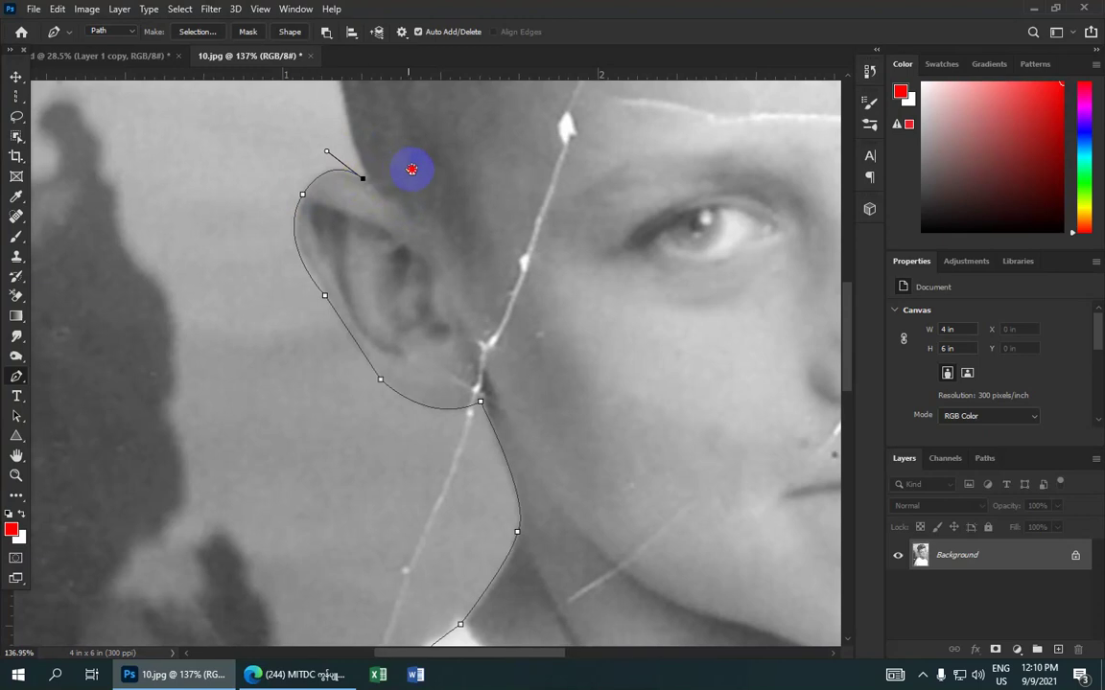
drag(360, 177, 405, 231)
alt+click(404, 231)
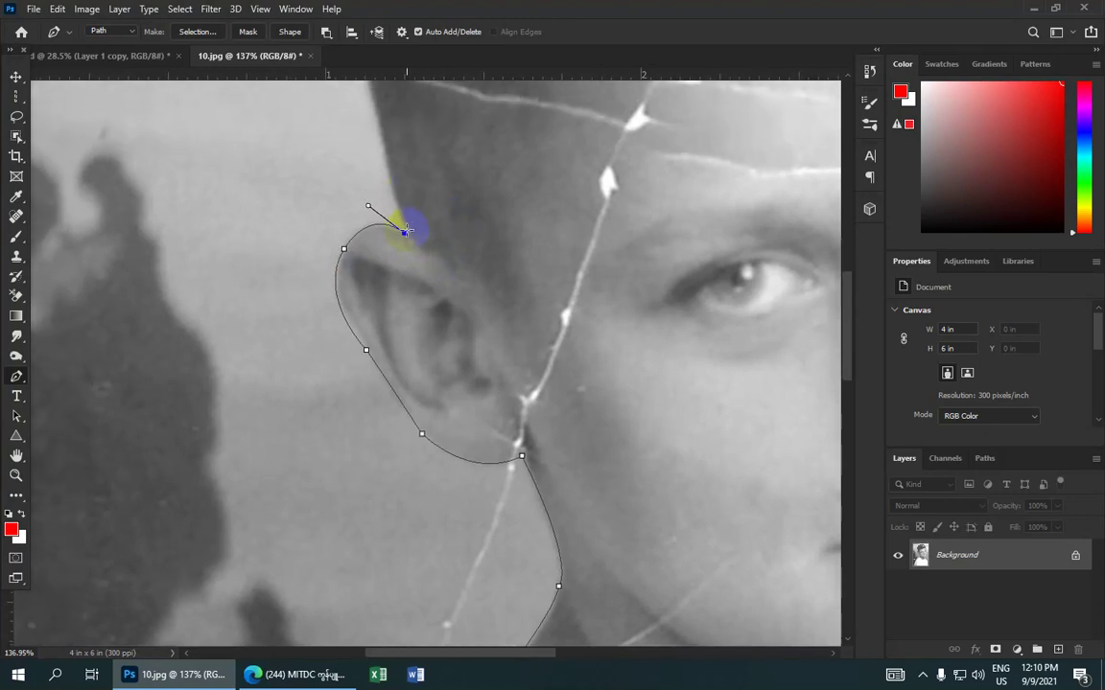
click(409, 228)
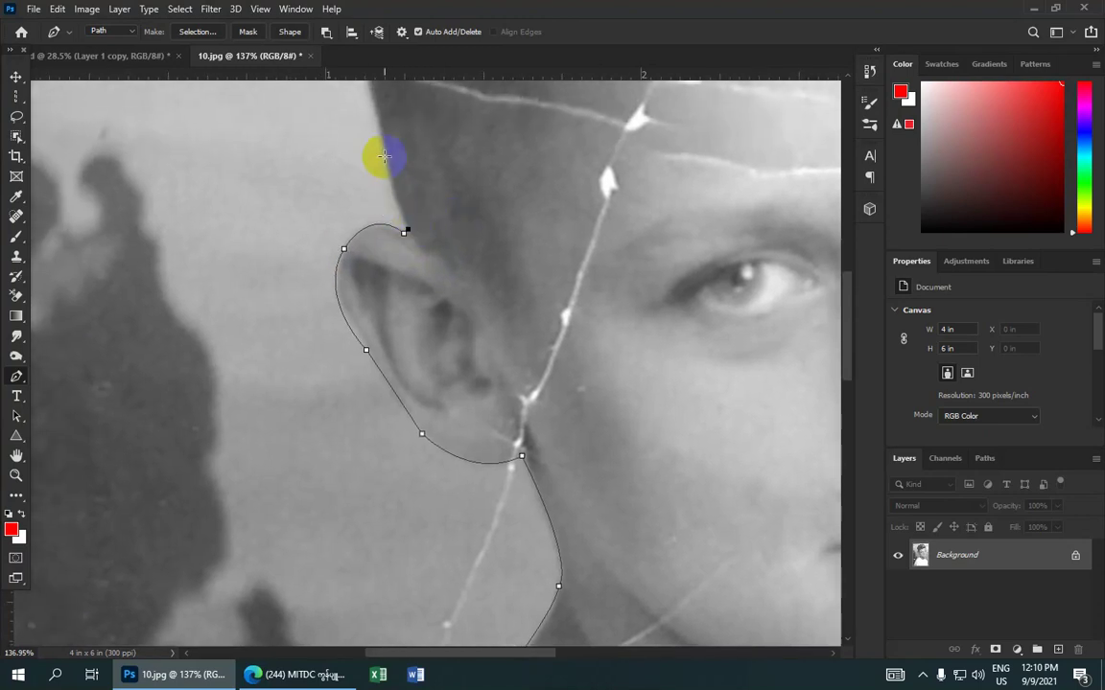
drag(382, 154, 383, 124)
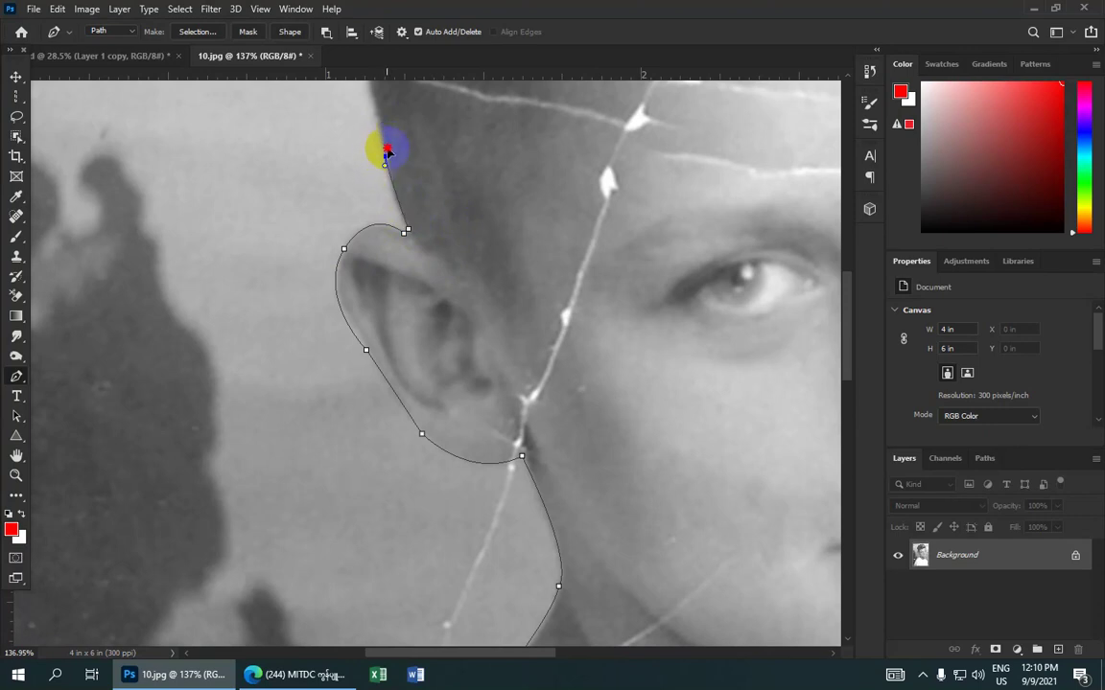
- Add anchors up the side of the hair, redoing one misplaced hairline point
drag(385, 154, 385, 128)
scroll(385, 155, up, 3)
scroll(453, 249, up, 2)
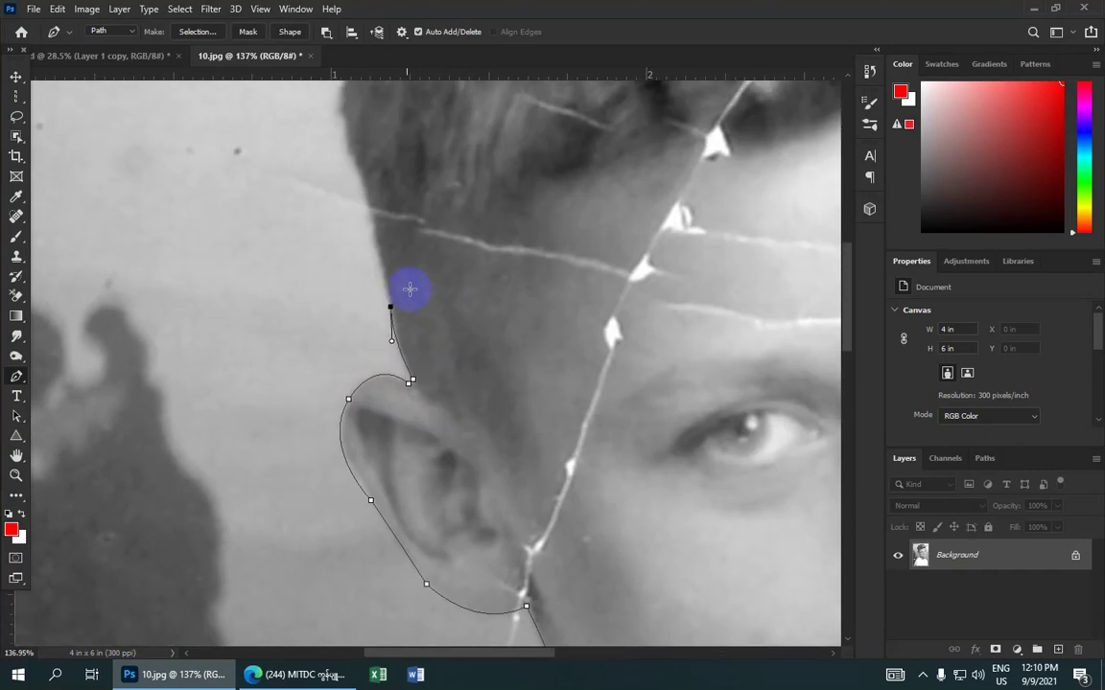
mouse_move(367, 198)
mouse_down()
mouse_move(354, 169)
mouse_move(459, 291)
mouse_up()
alt+click(365, 199)
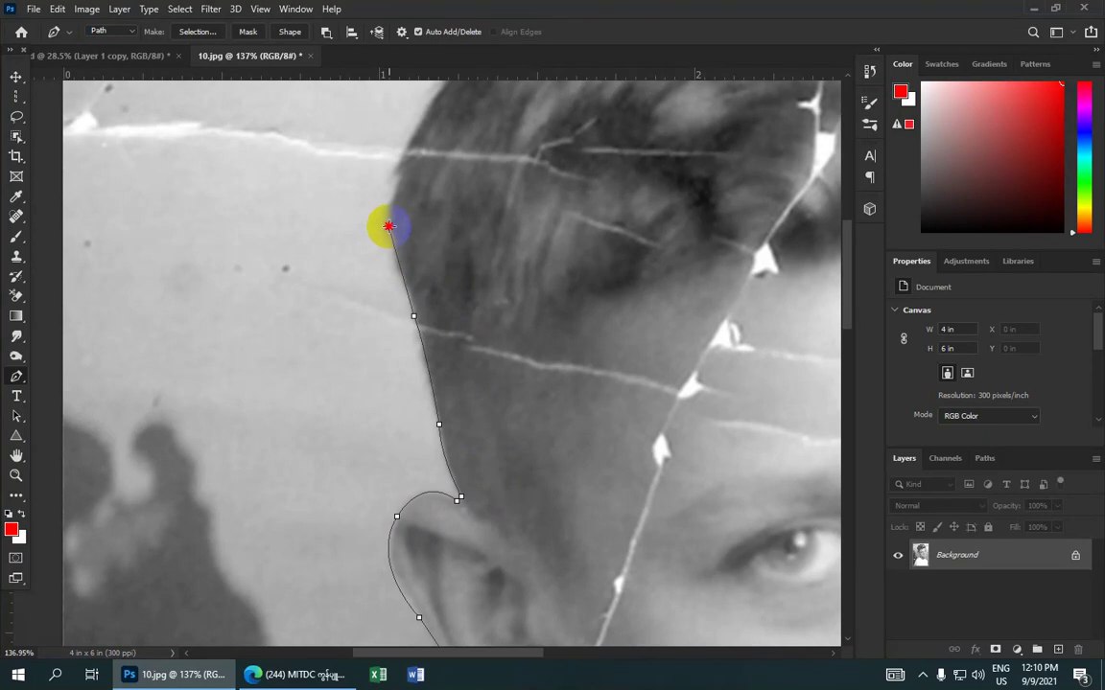
key(ctrl+z)
drag(387, 219, 387, 198)
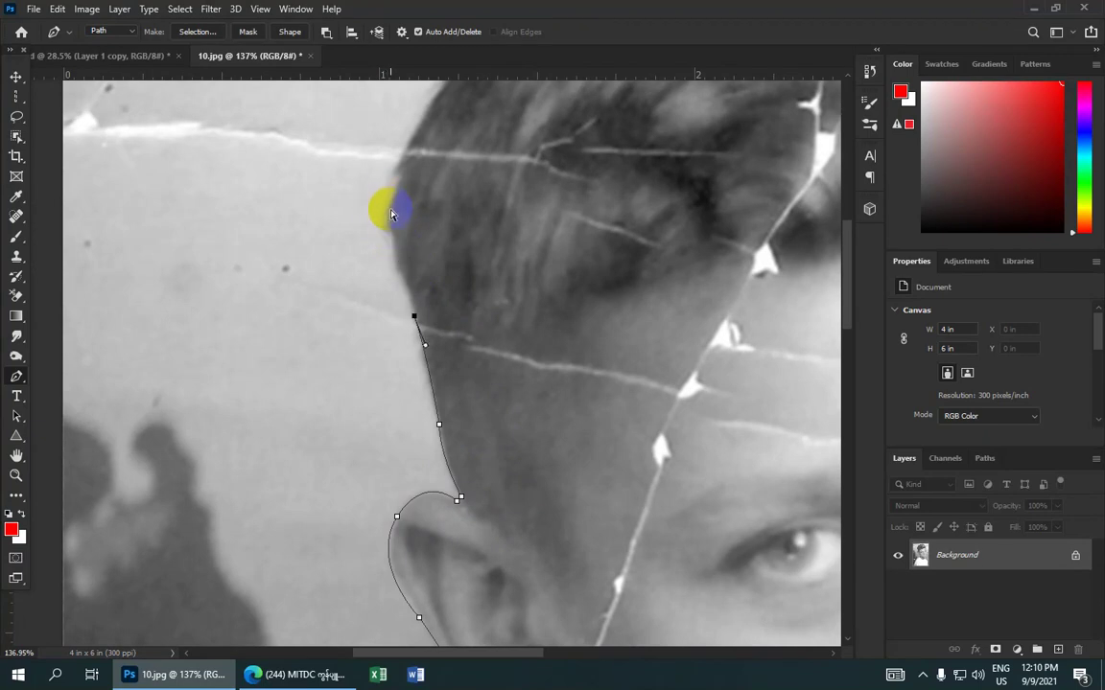
alt+click(386, 217)
mouse_move(389, 198)
mouse_down()
mouse_move(393, 225)
mouse_move(365, 320)
mouse_up()
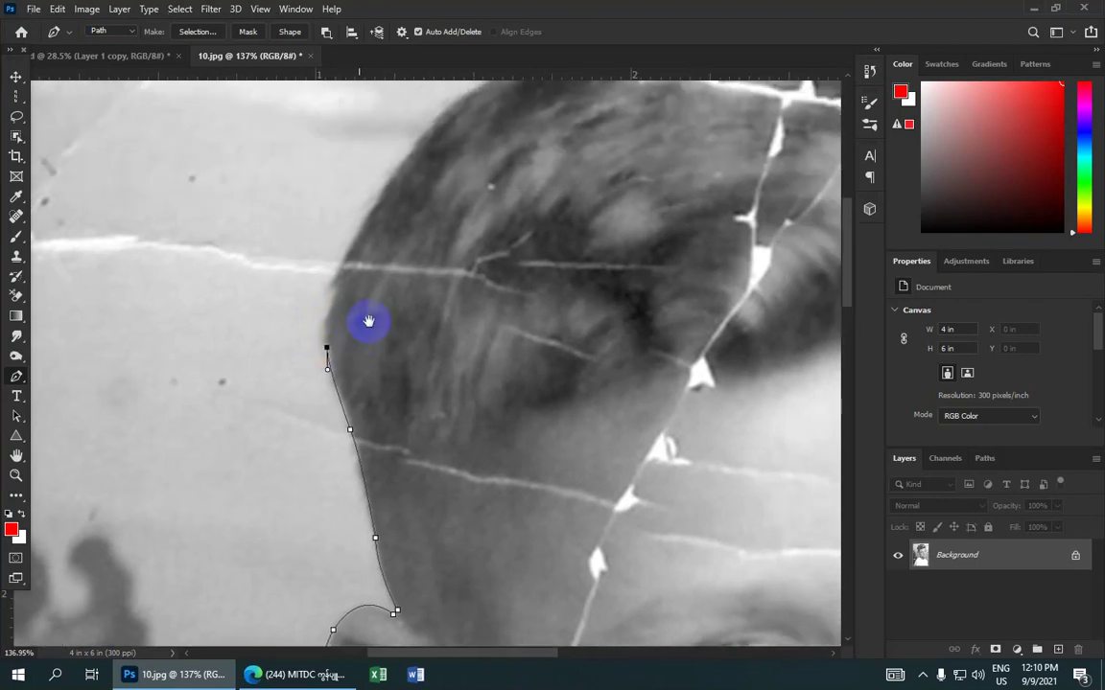
drag(354, 233, 376, 207)
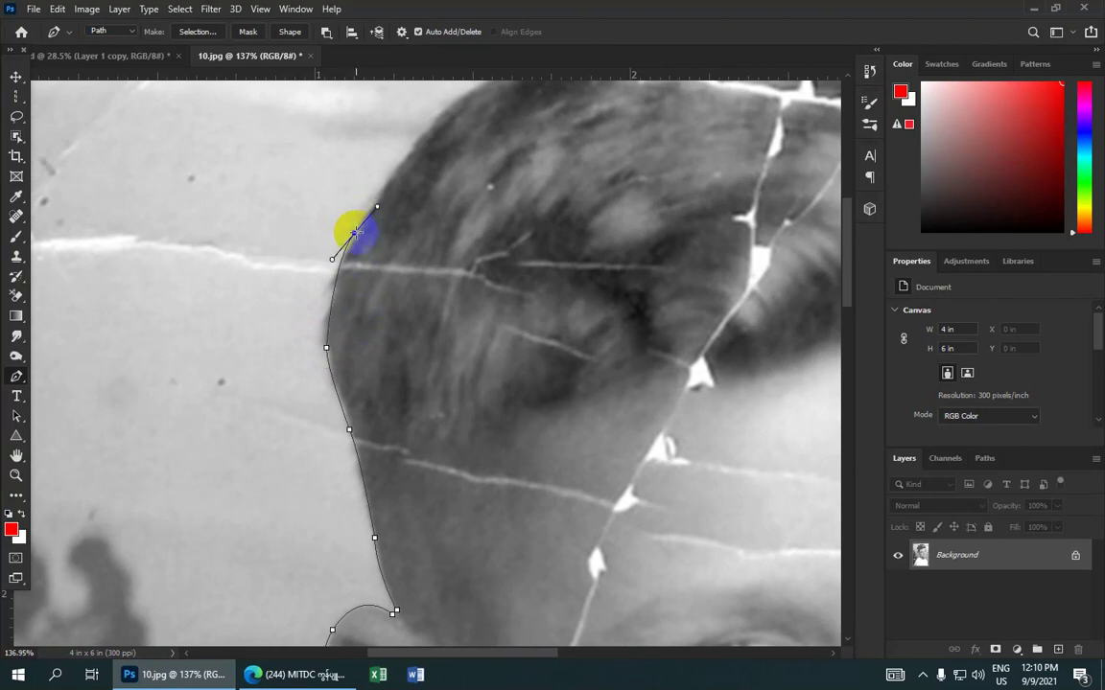
- Curve the outline around the back and over the top of the head
drag(414, 222, 315, 298)
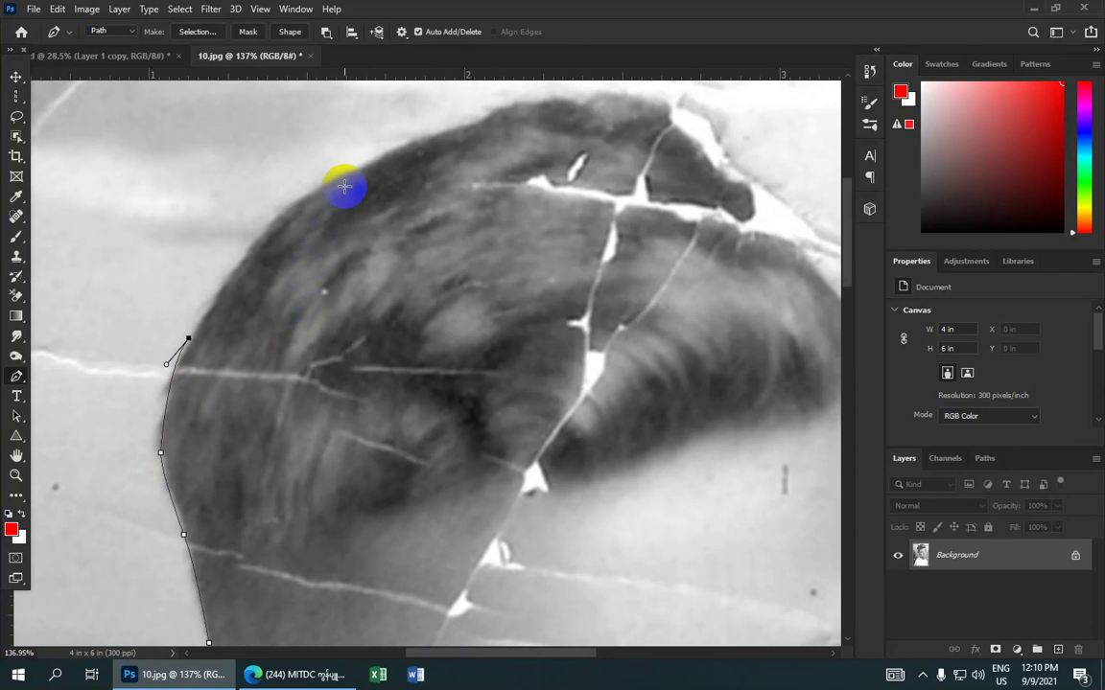
drag(351, 170, 444, 147)
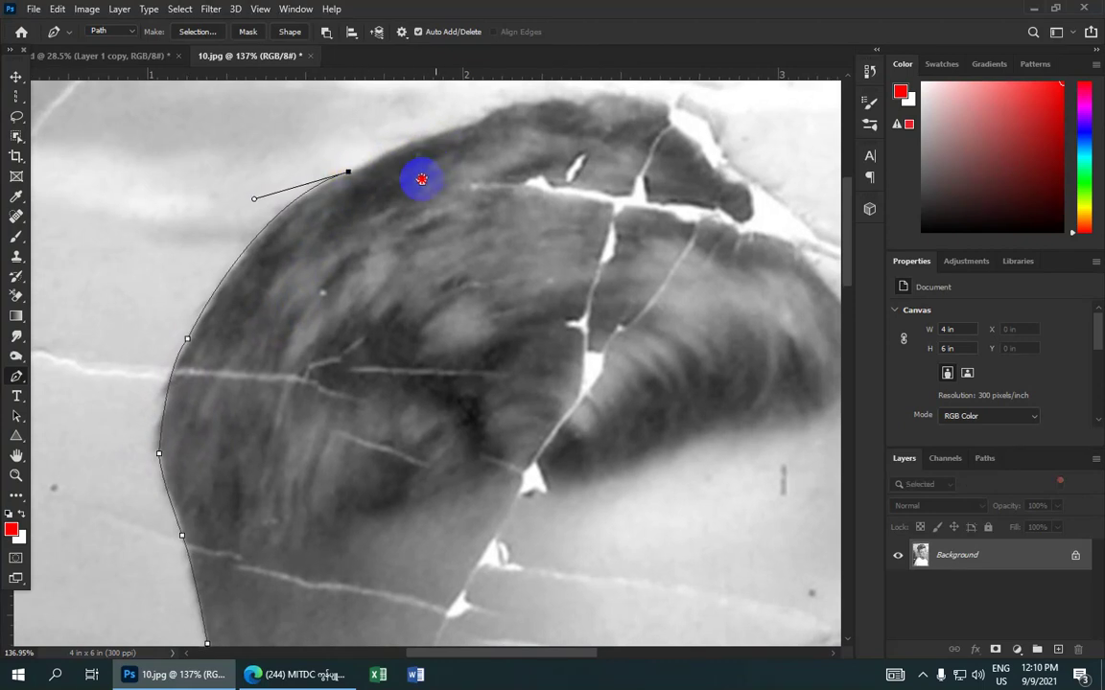
mouse_move(419, 180)
mouse_down()
mouse_move(315, 244)
mouse_move(379, 213)
mouse_up()
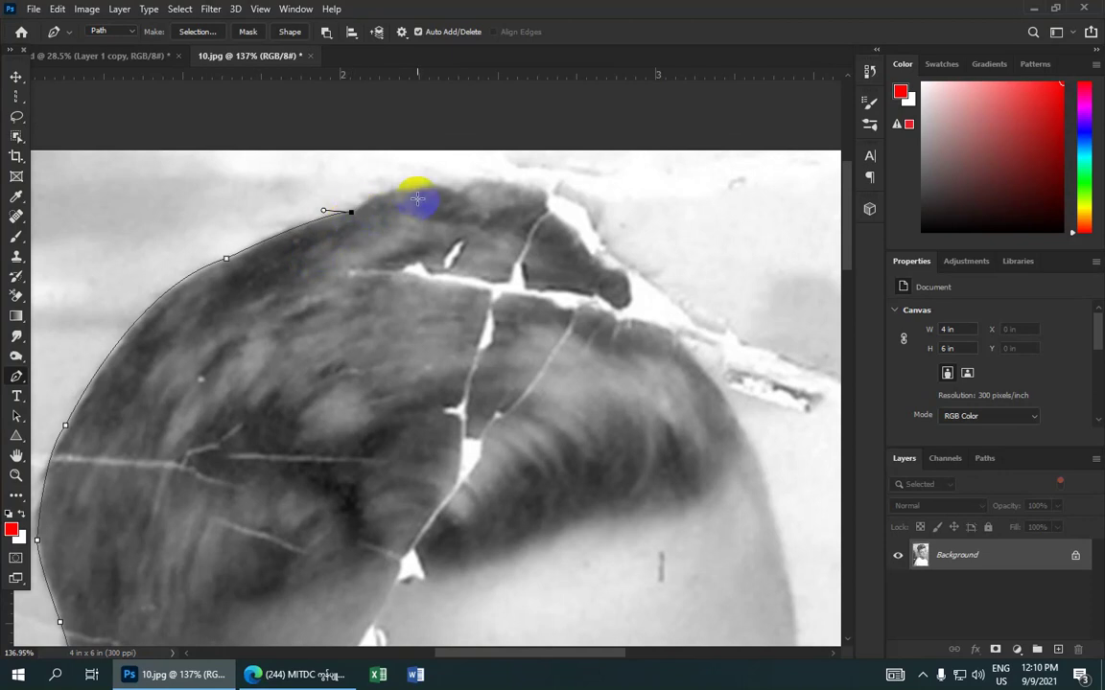
drag(454, 191, 487, 204)
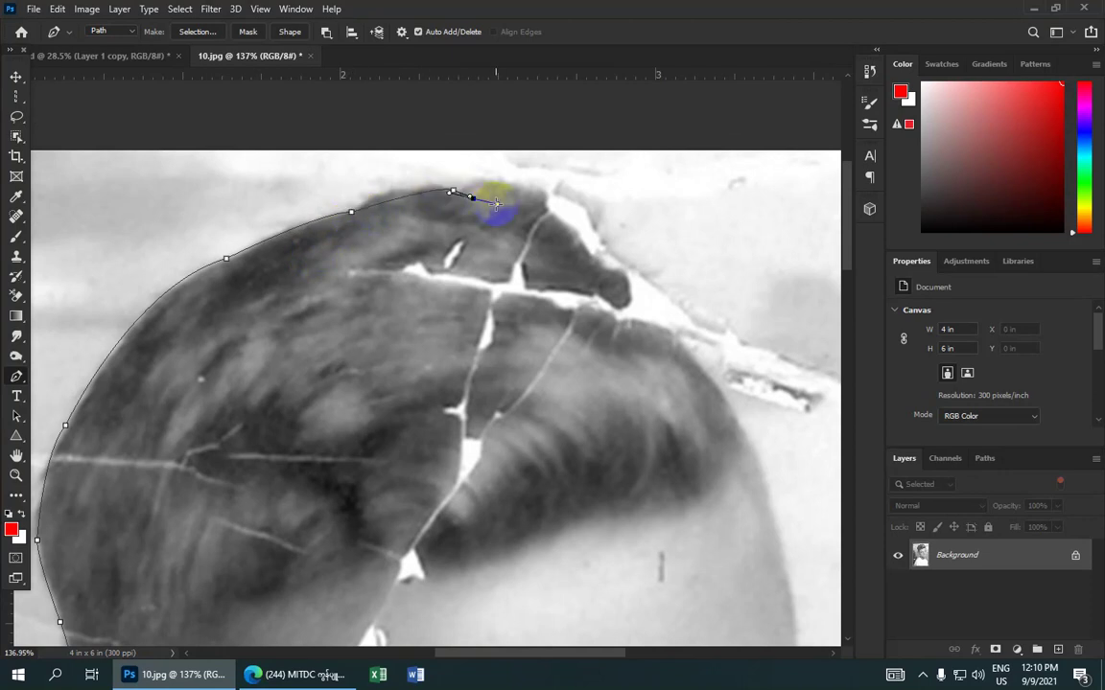
key(ctrl+z)
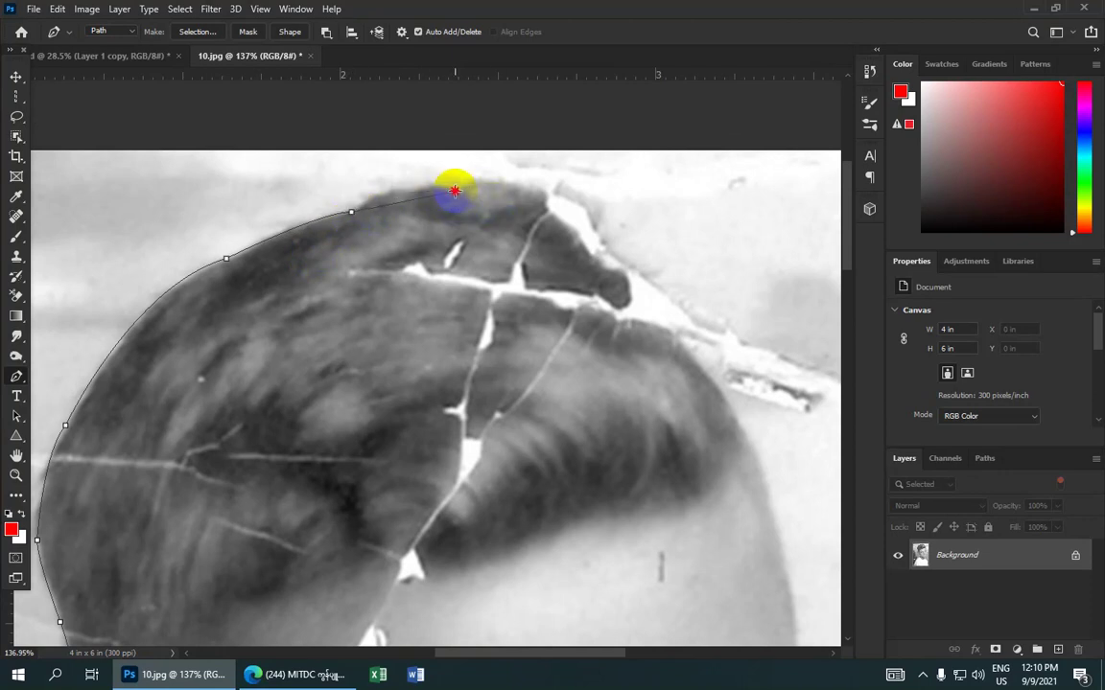
drag(455, 190, 499, 211)
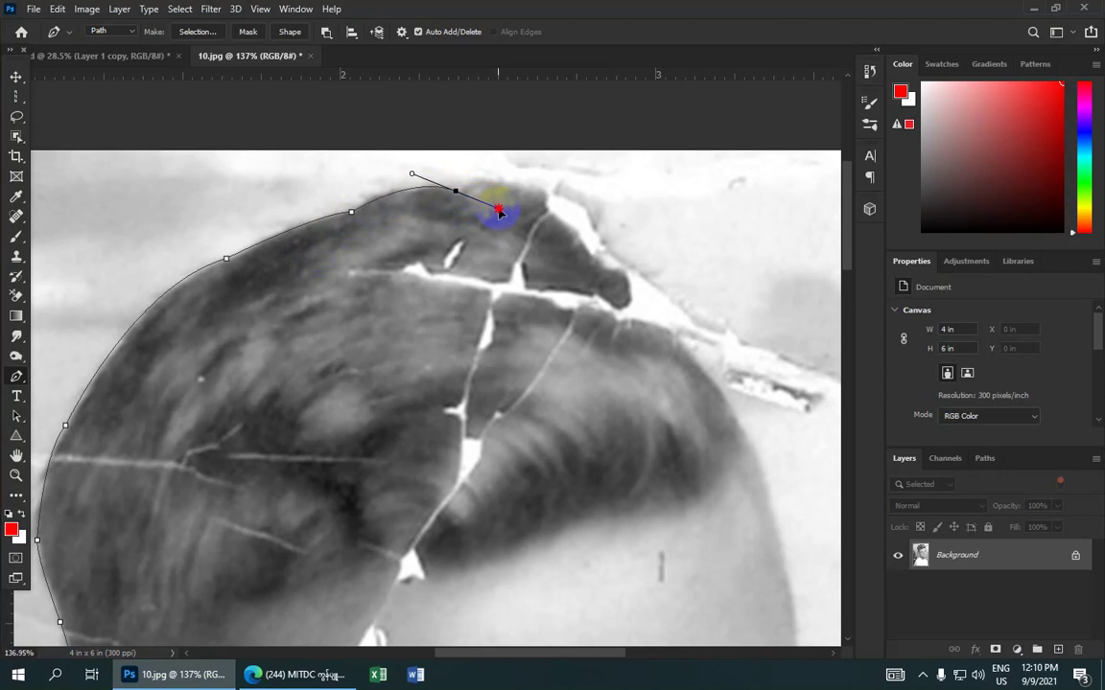
alt+click(456, 191)
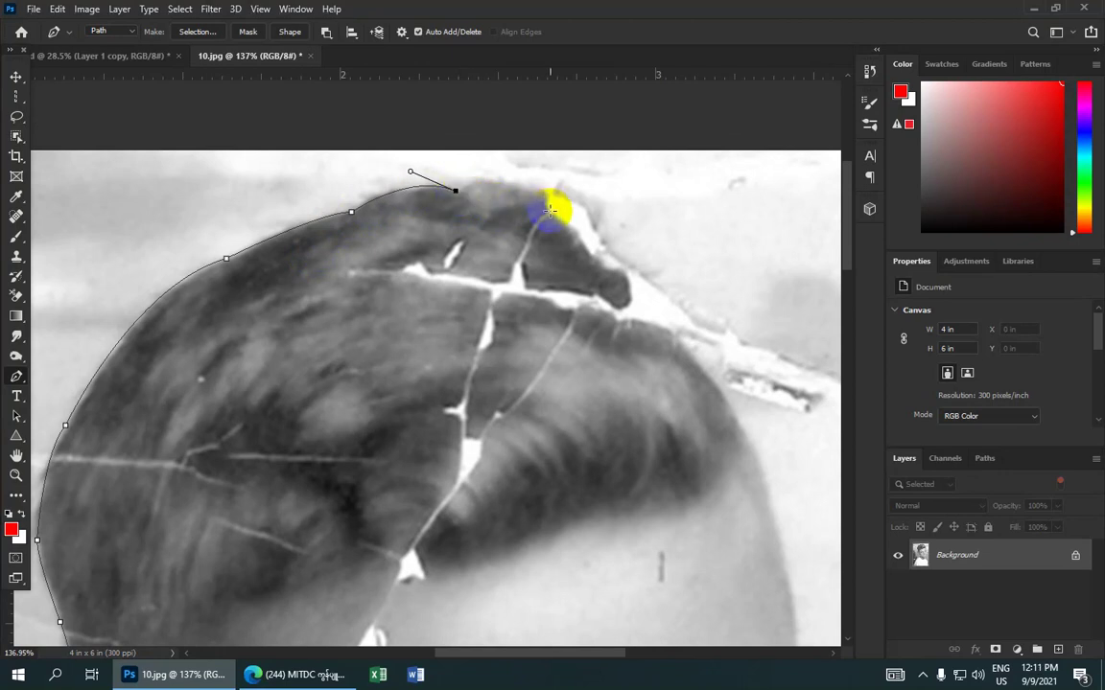
- Curve the outline down the front of the hair, retrying the hair-tip point
drag(550, 210, 570, 261)
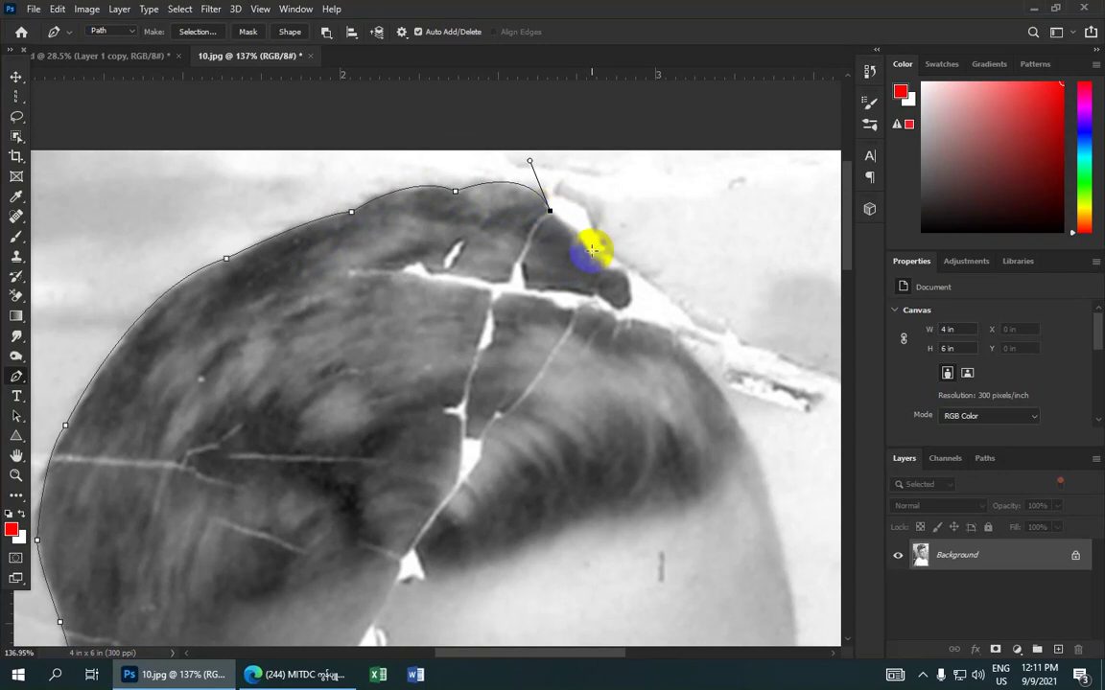
click(591, 251)
key(ctrl+z)
click(593, 251)
key(ctrl+z)
click(588, 251)
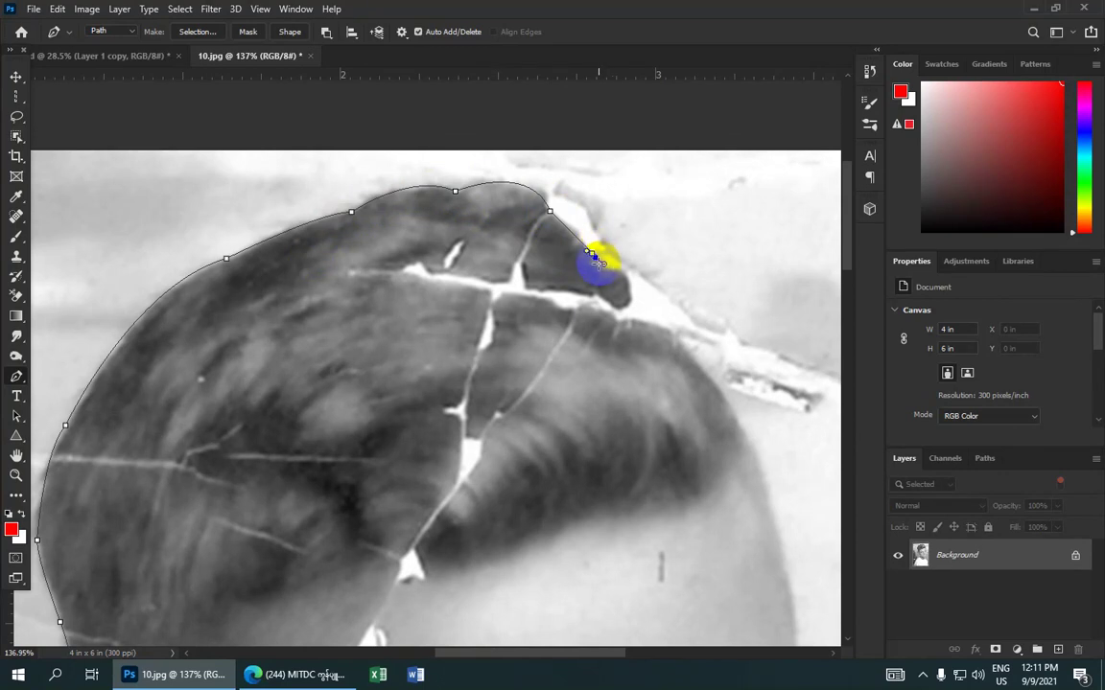
key(ctrl+z)
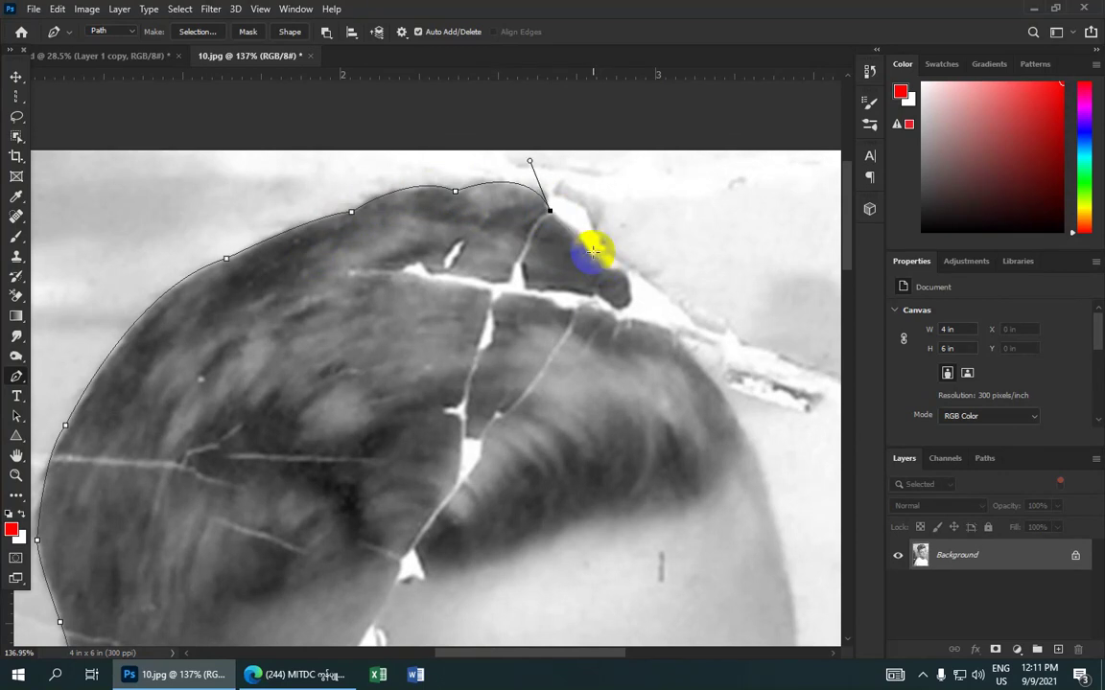
- Add anchors at the hair's front edge and down it, removing the last one
drag(589, 252, 605, 280)
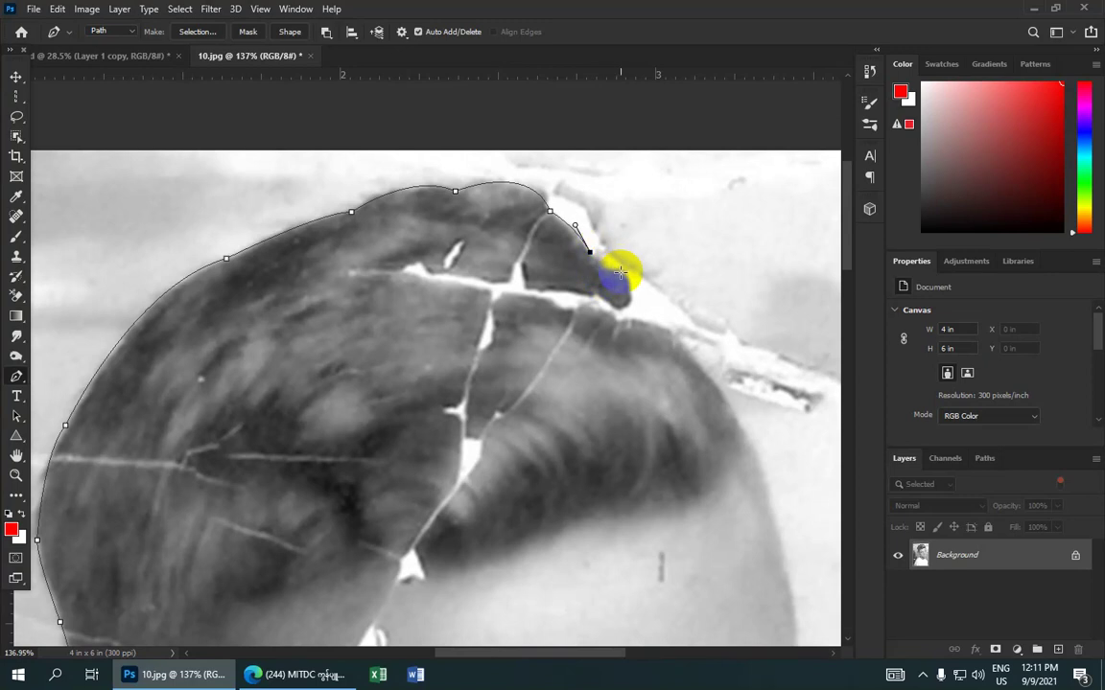
drag(621, 273, 642, 275)
click(620, 272)
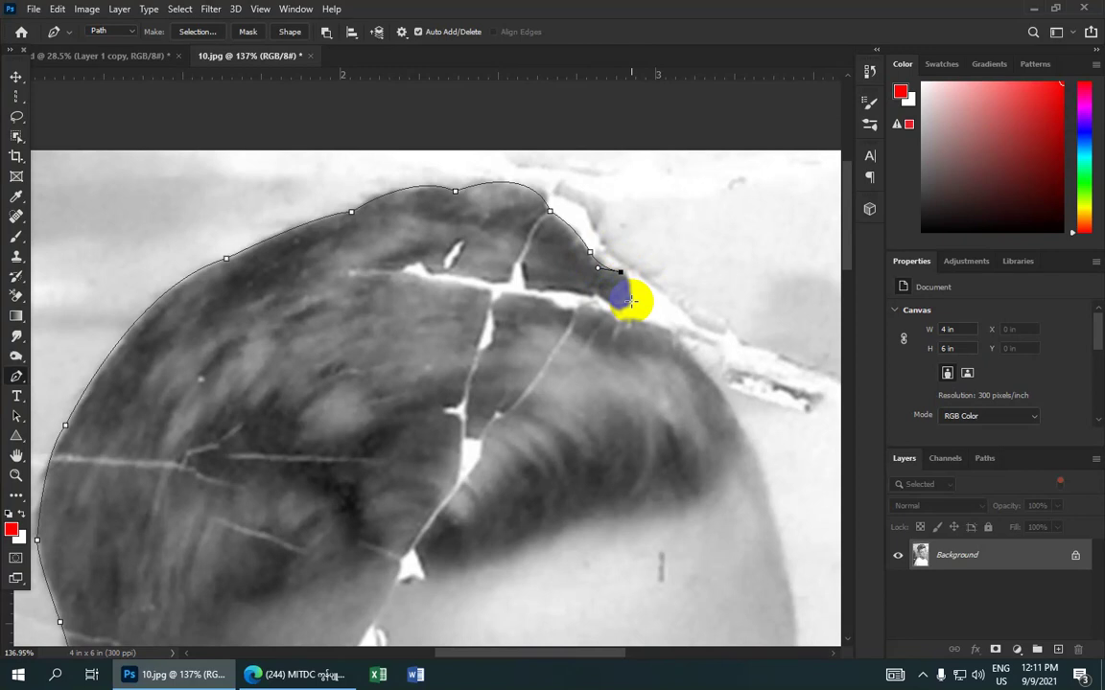
drag(631, 299, 627, 316)
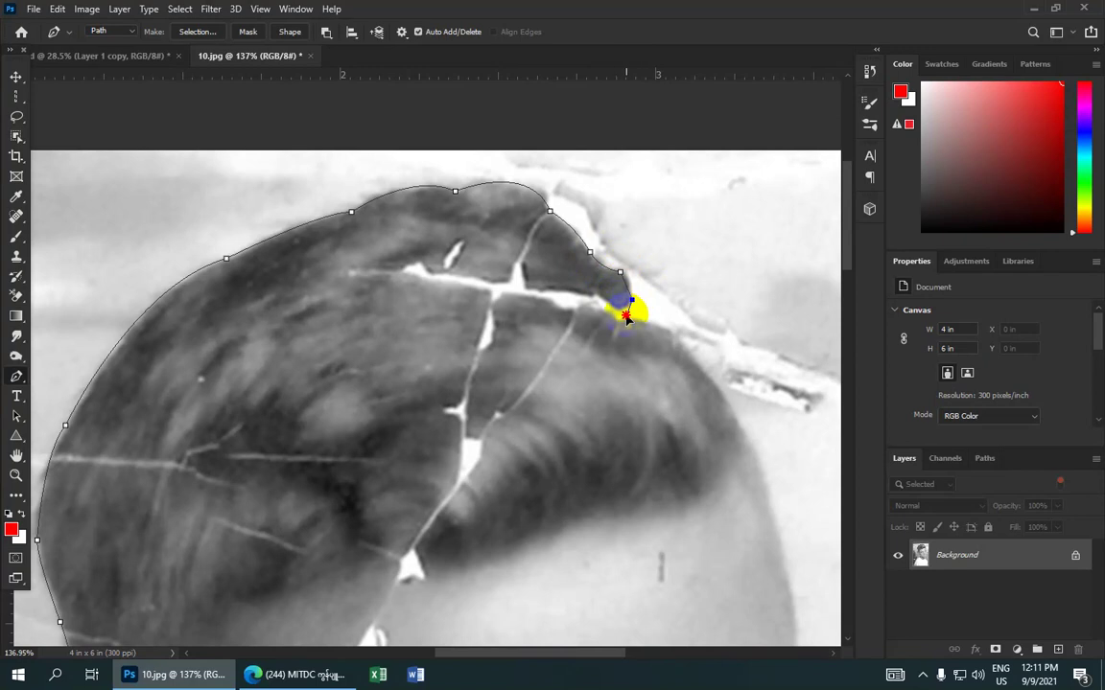
key(ctrl+z)
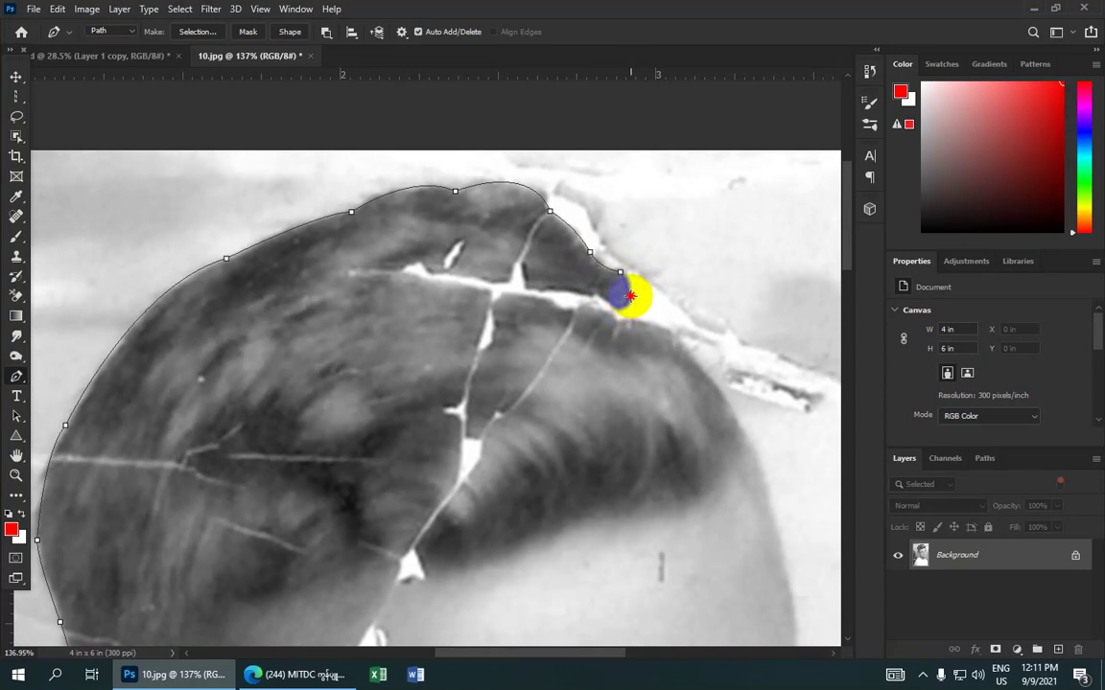
- Add anchors along the hair at the right temple, with a corner point there
scroll(630, 296, down, 2)
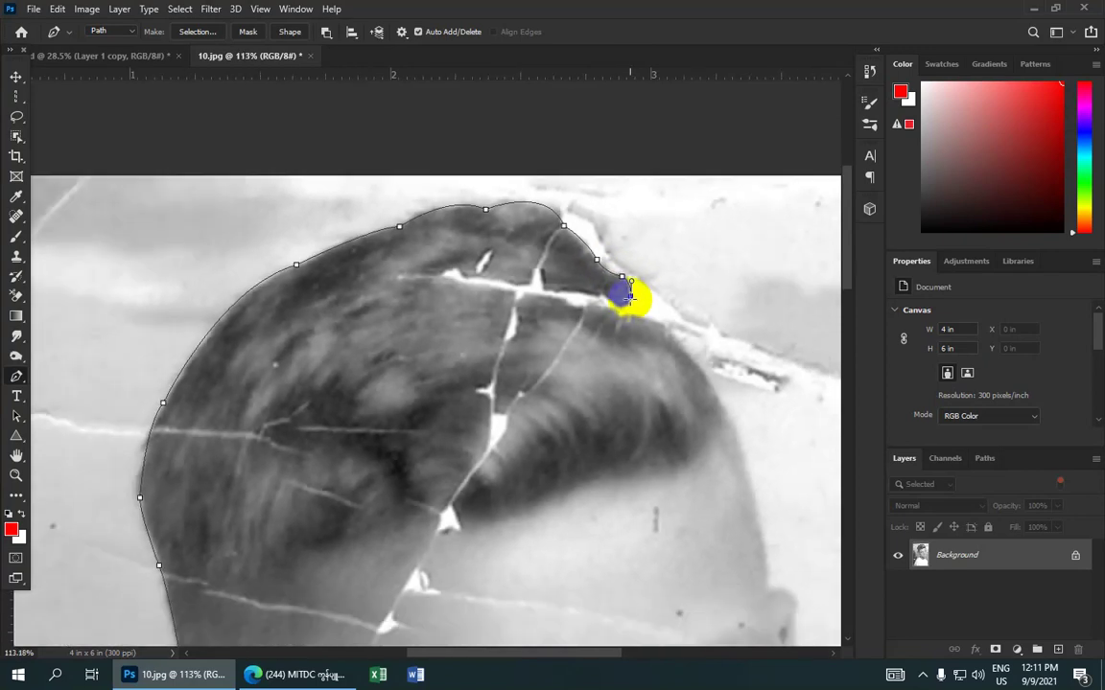
scroll(630, 296, down, 3)
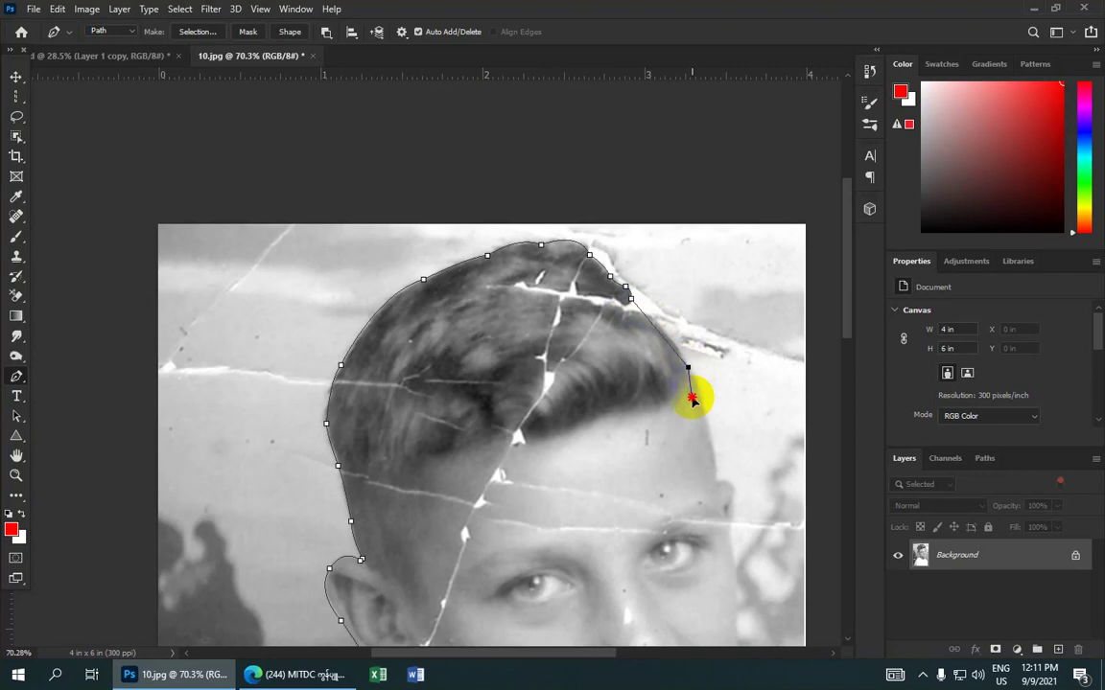
drag(683, 359, 699, 398)
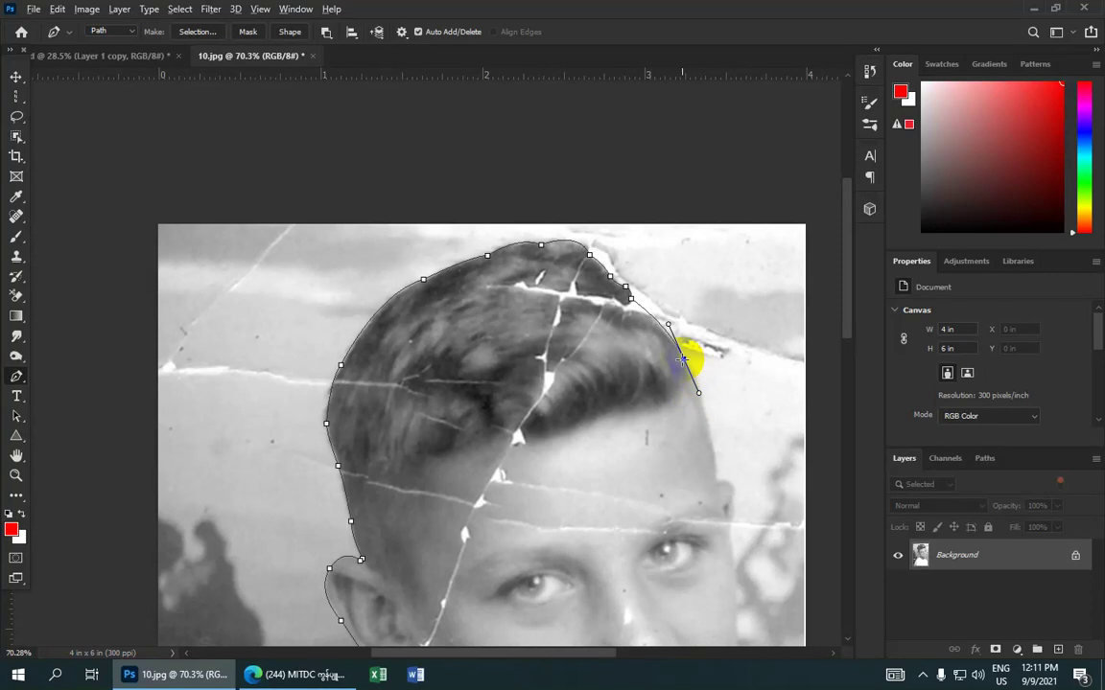
scroll(613, 339, right, 2)
drag(613, 338, 506, 255)
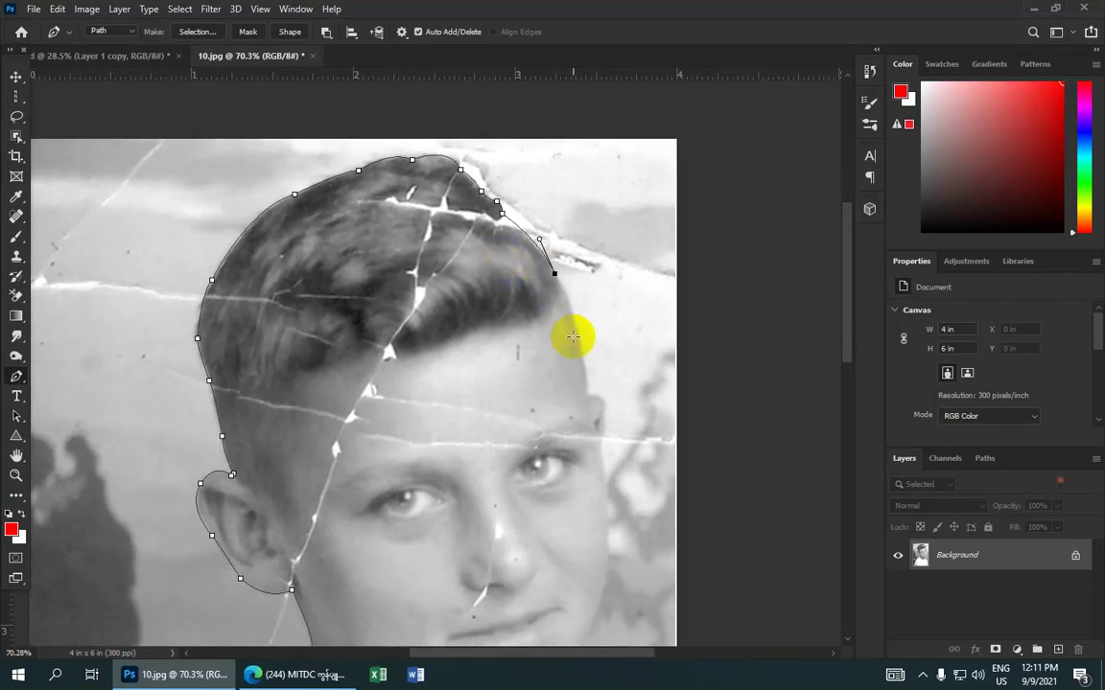
scroll(587, 386, up, 2)
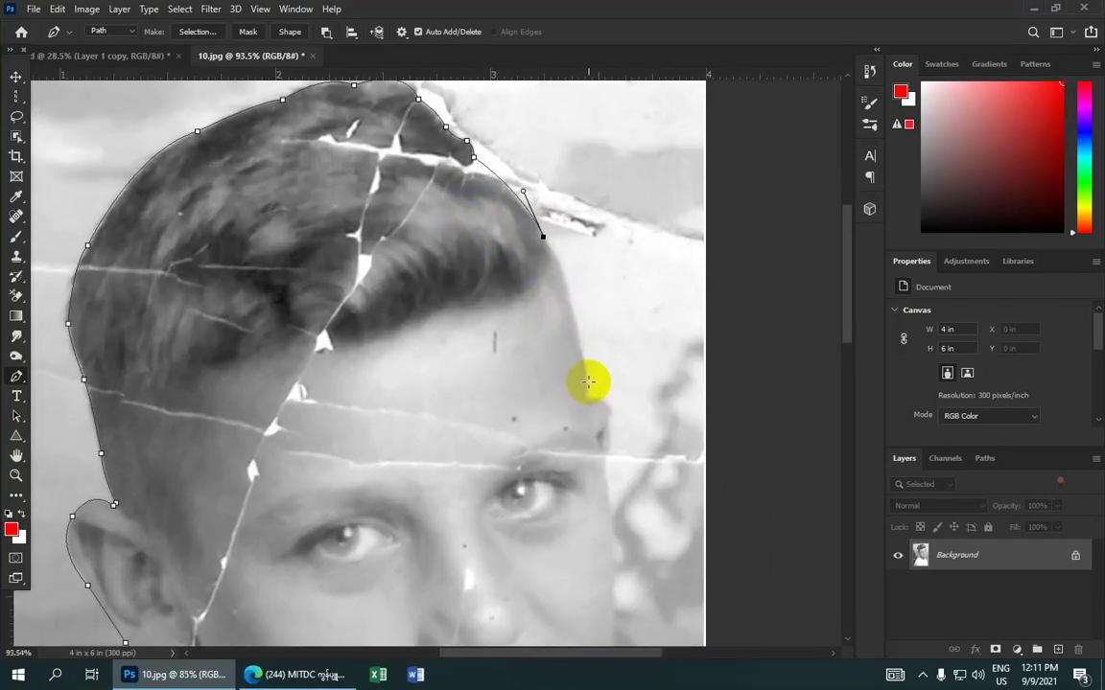
mouse_move(592, 381)
mouse_down()
mouse_move(513, 303)
mouse_move(543, 335)
mouse_move(543, 366)
mouse_up()
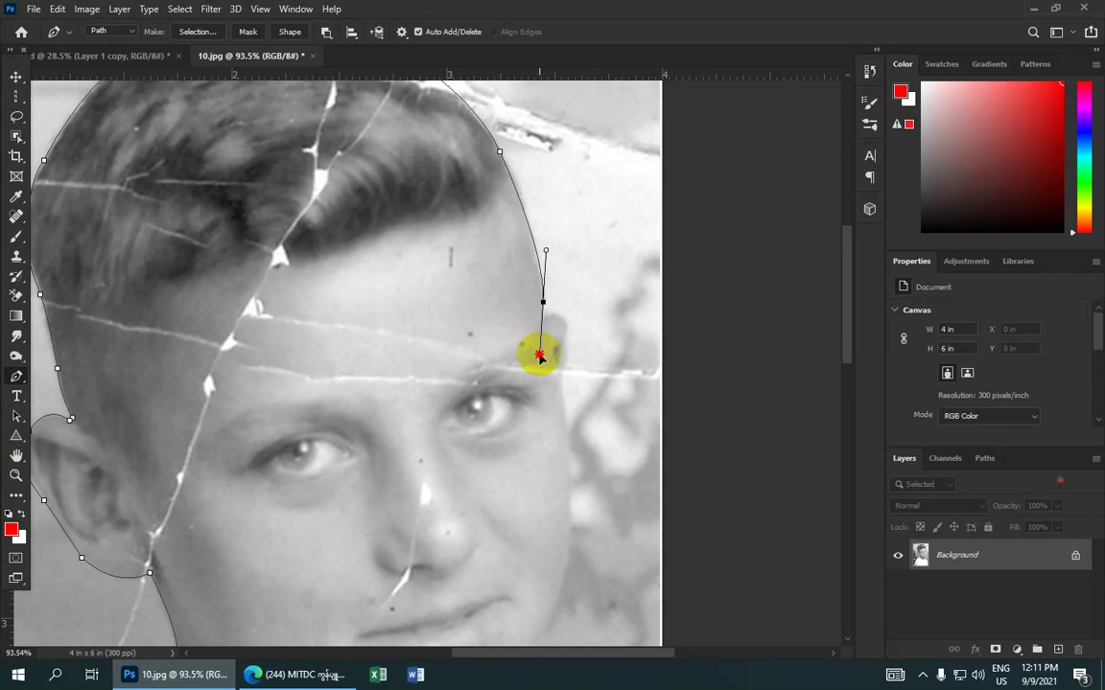
alt+click(543, 303)
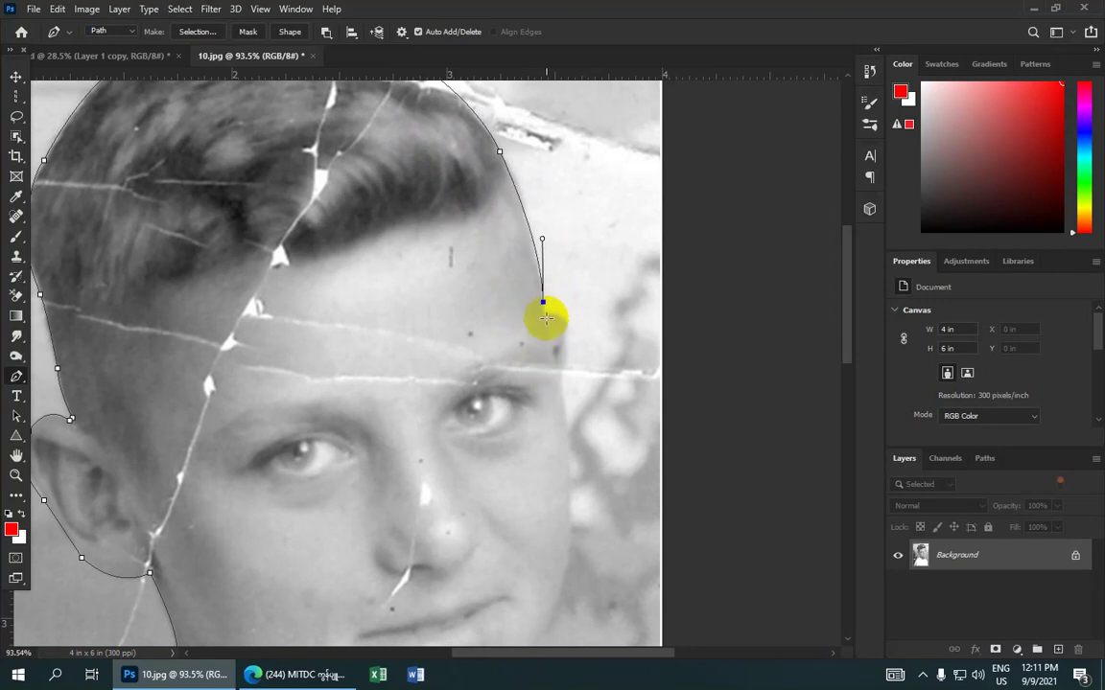
click(544, 316)
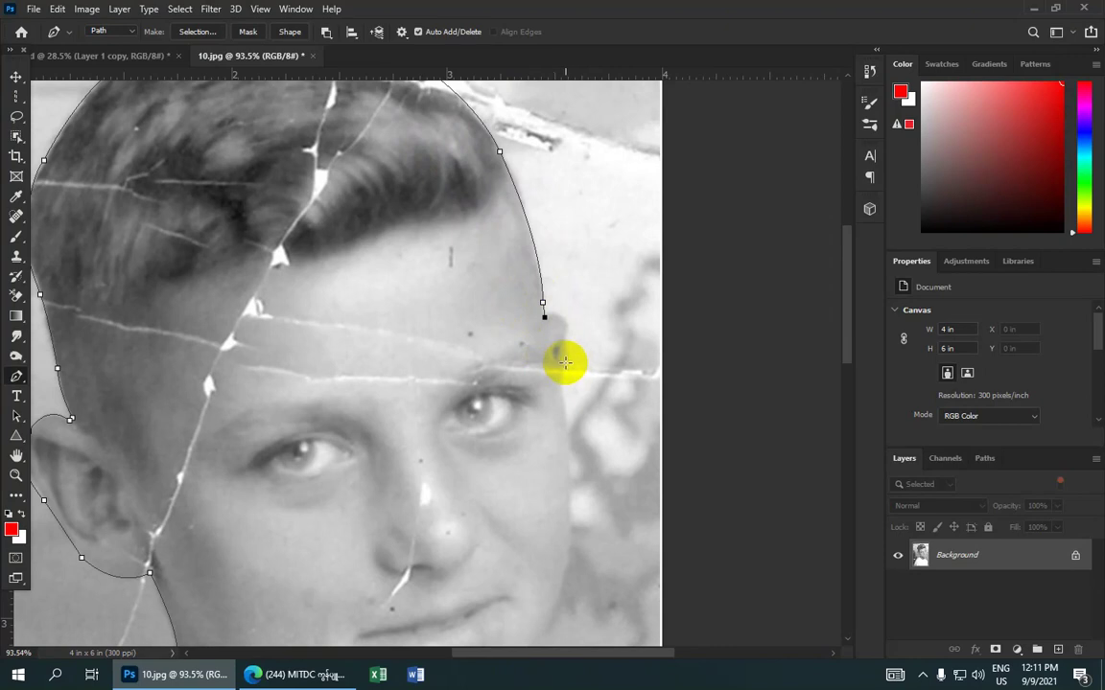
- Place a corner point beside the eye and continue down the cheek edge
drag(559, 366, 551, 387)
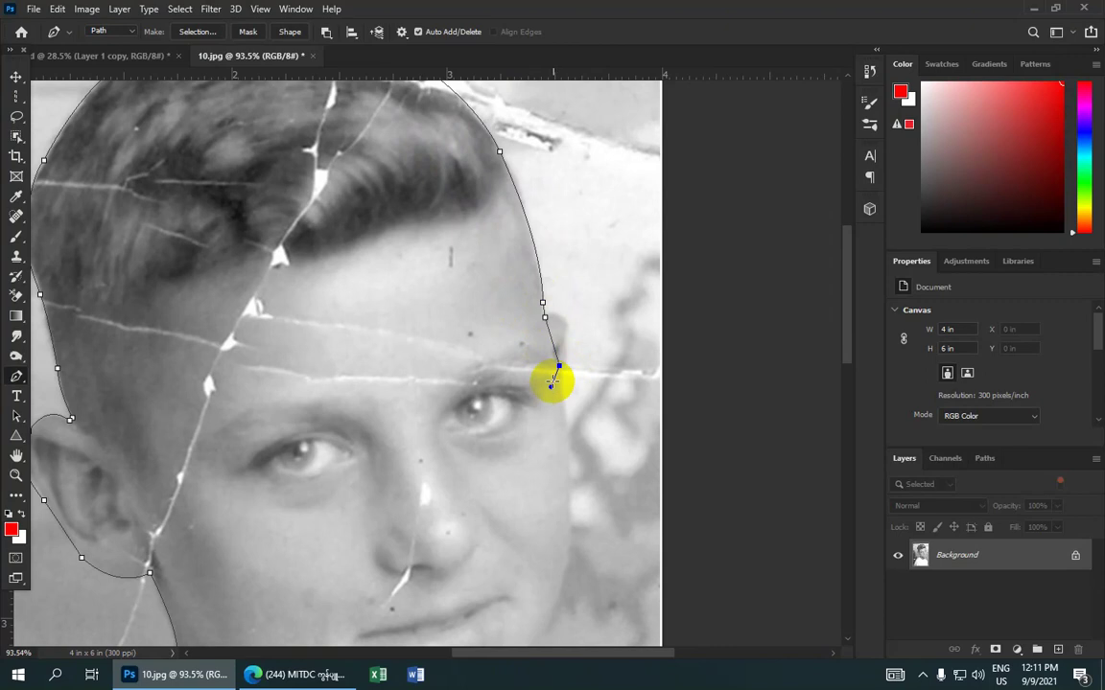
key(ctrl+z)
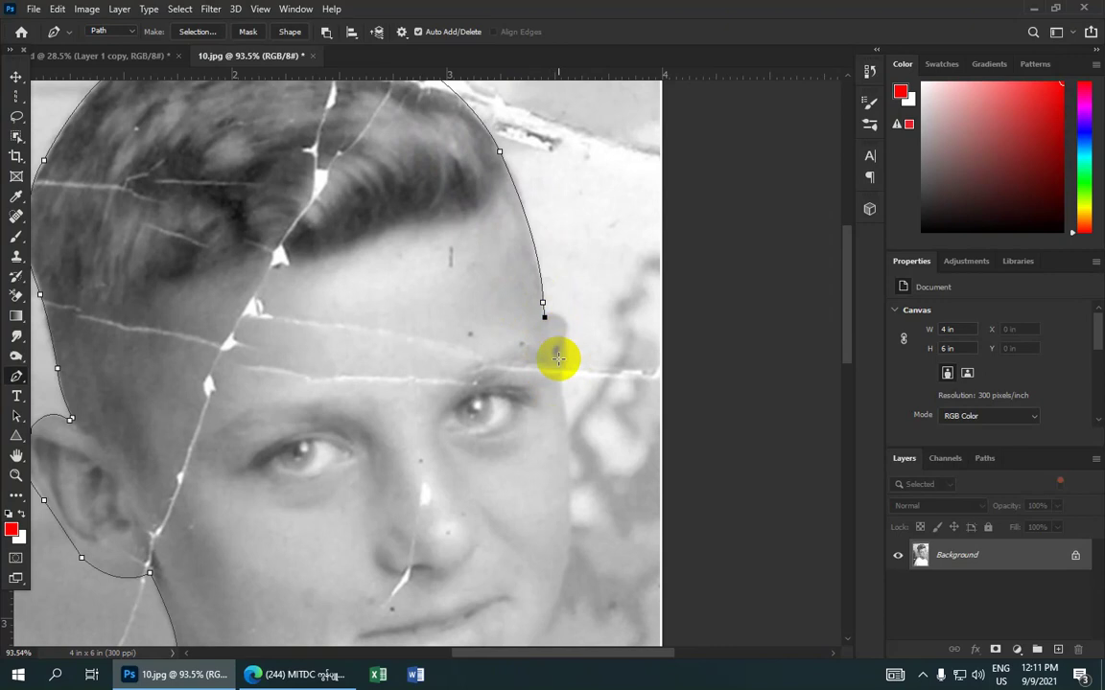
drag(558, 359, 538, 413)
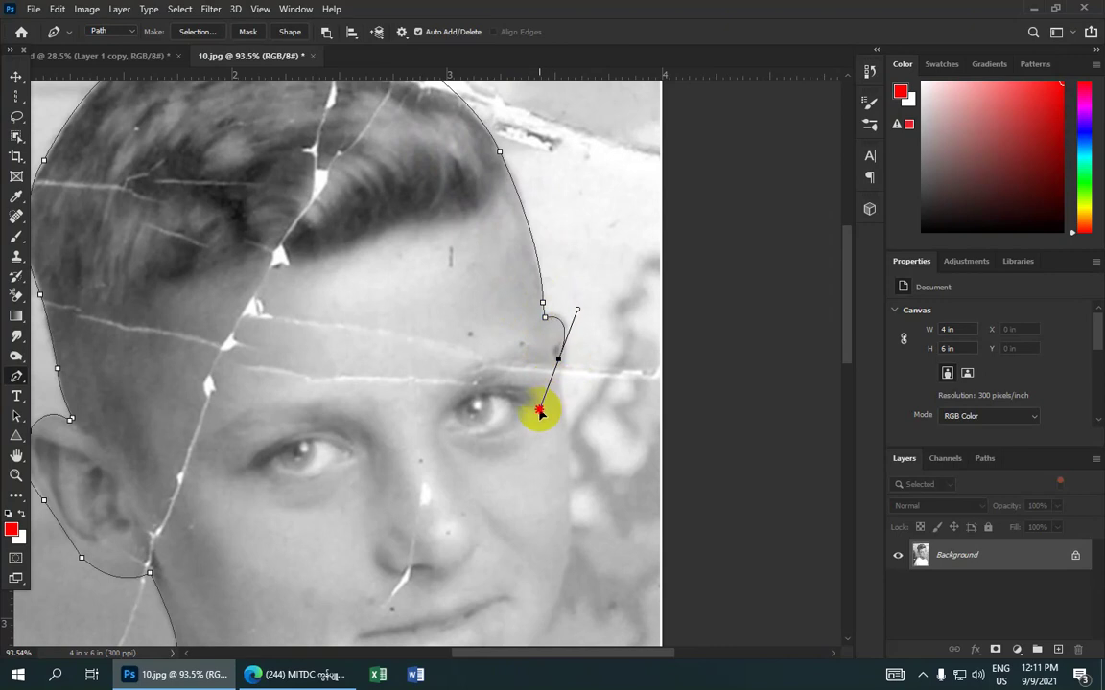
alt+click(558, 358)
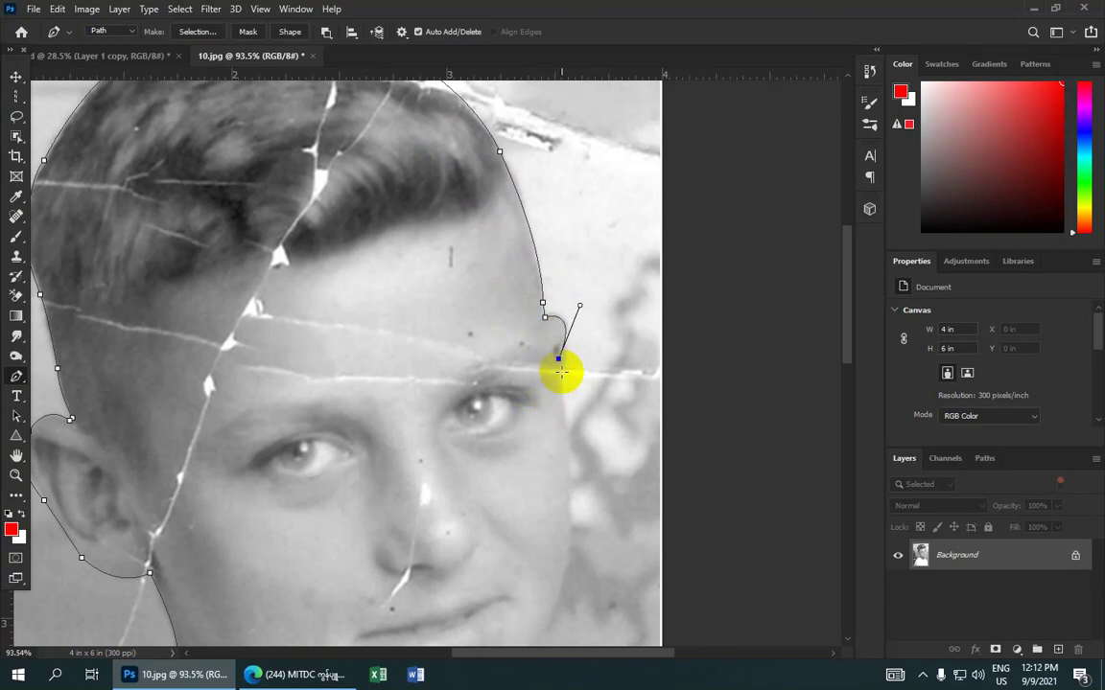
drag(564, 418, 561, 436)
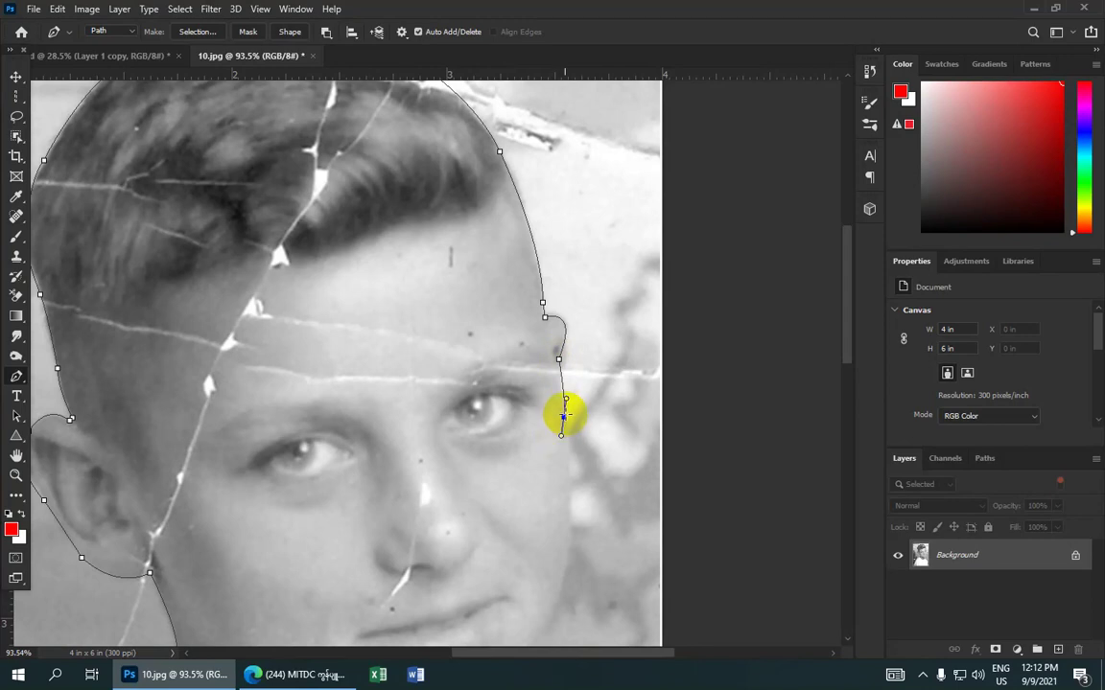
scroll(562, 411, down, 2)
mouse_move(562, 407)
mouse_down()
mouse_move(523, 419)
mouse_move(468, 200)
mouse_up()
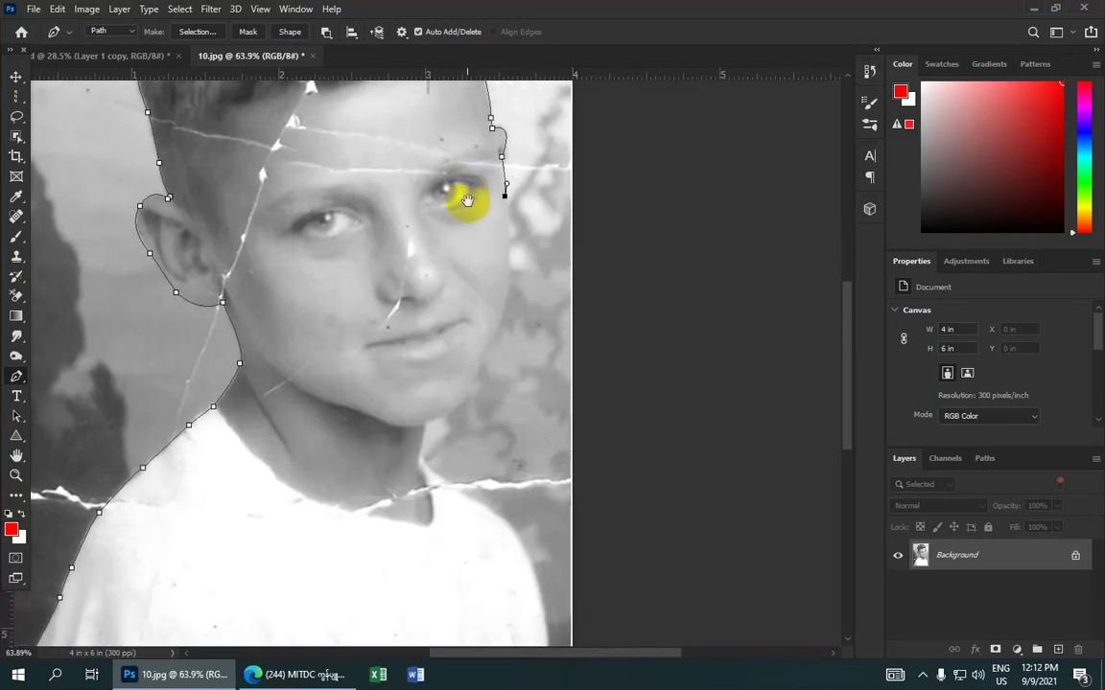
- Trace corner anchors down the right cheek to the jaw and along the chin
drag(505, 298, 495, 333)
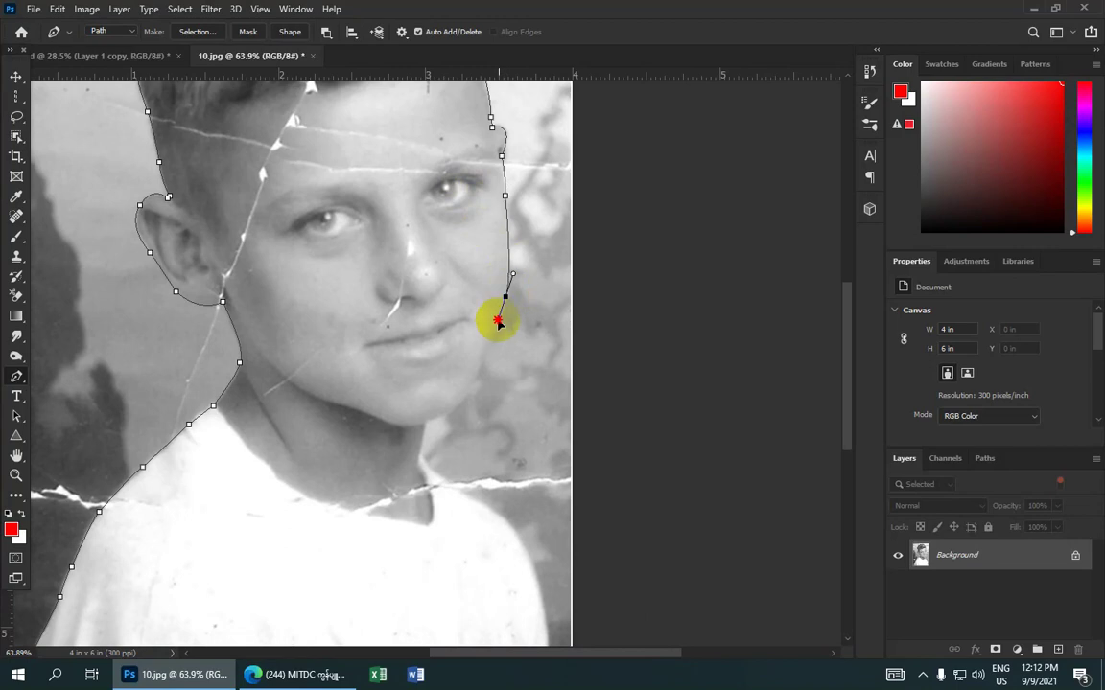
alt+click(505, 297)
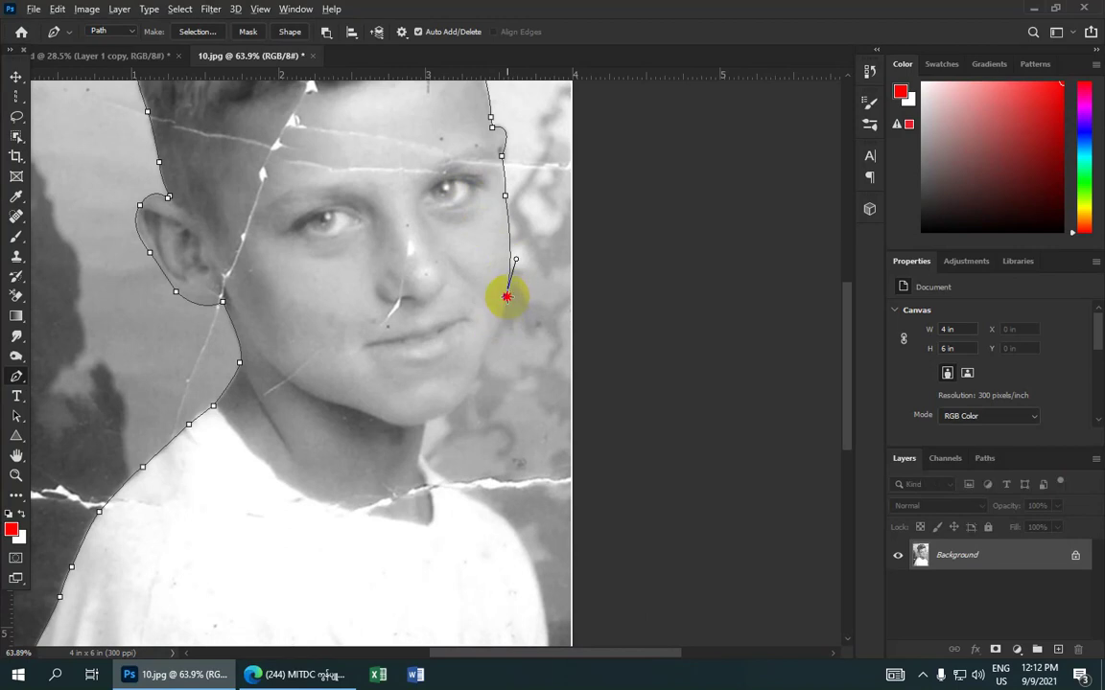
scroll(476, 360, down, 2)
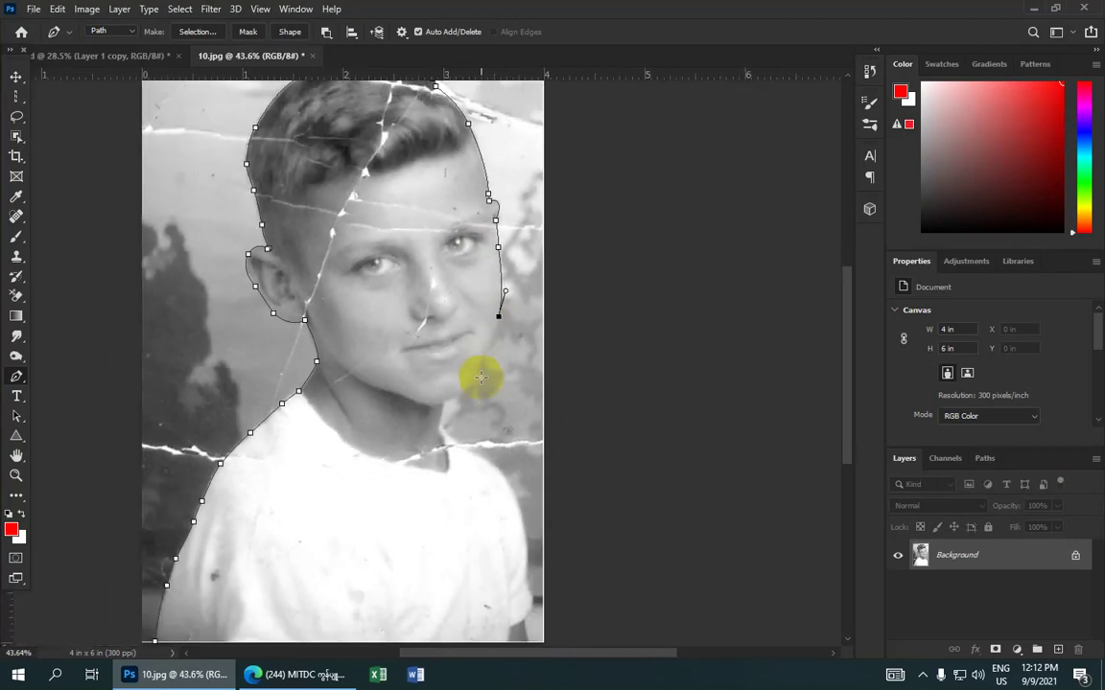
drag(478, 369, 470, 385)
alt+click(476, 372)
key(ctrl+z)
drag(478, 370, 474, 380)
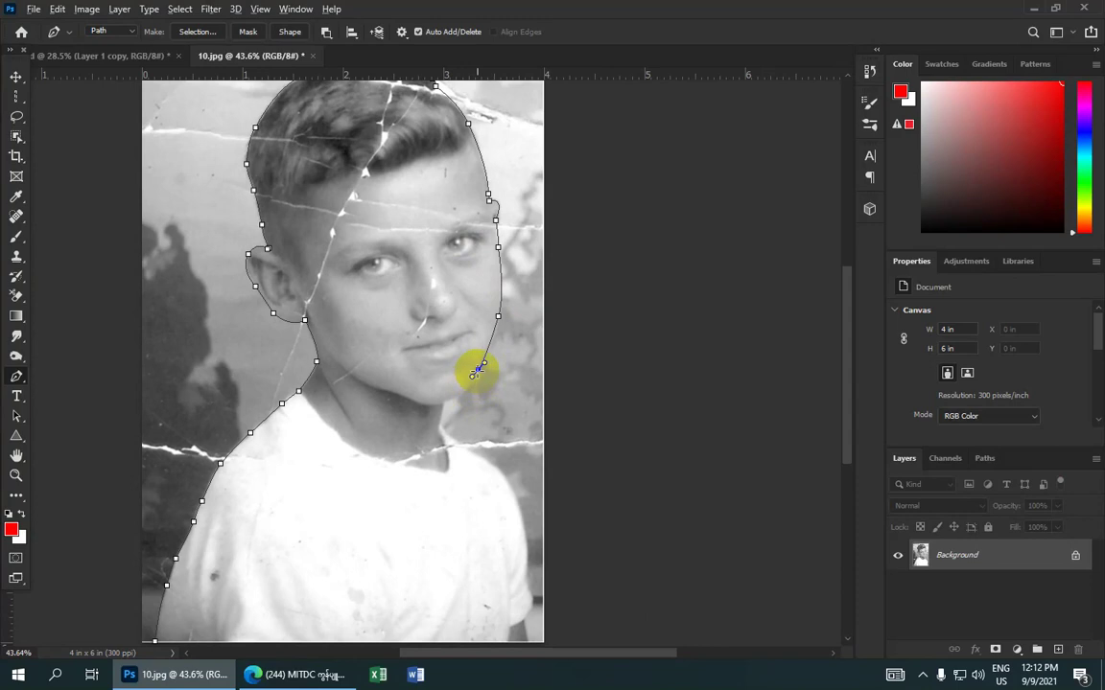
click(478, 369)
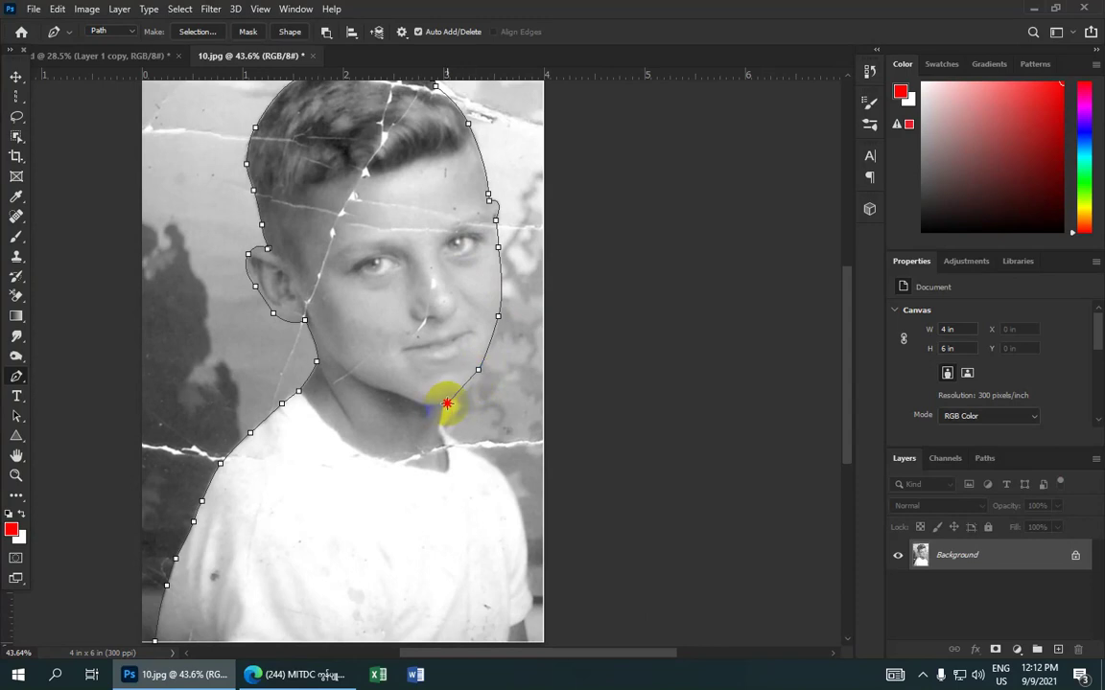
drag(447, 403, 412, 424)
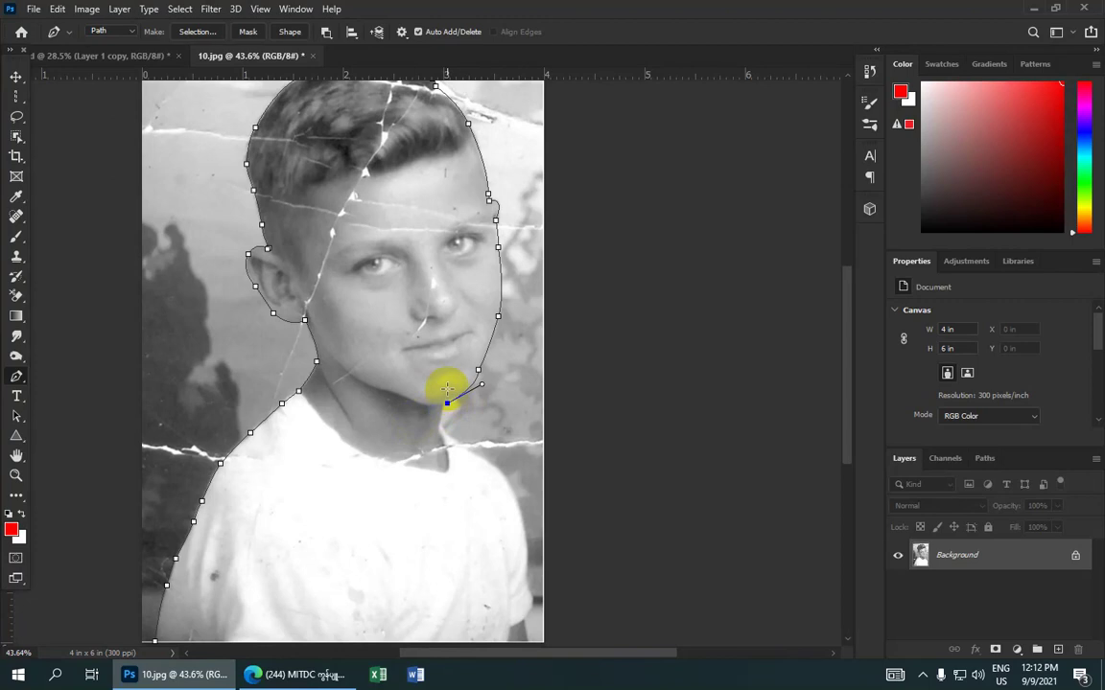
- Add anchors on the neck under the chin and down its side
drag(436, 369, 414, 229)
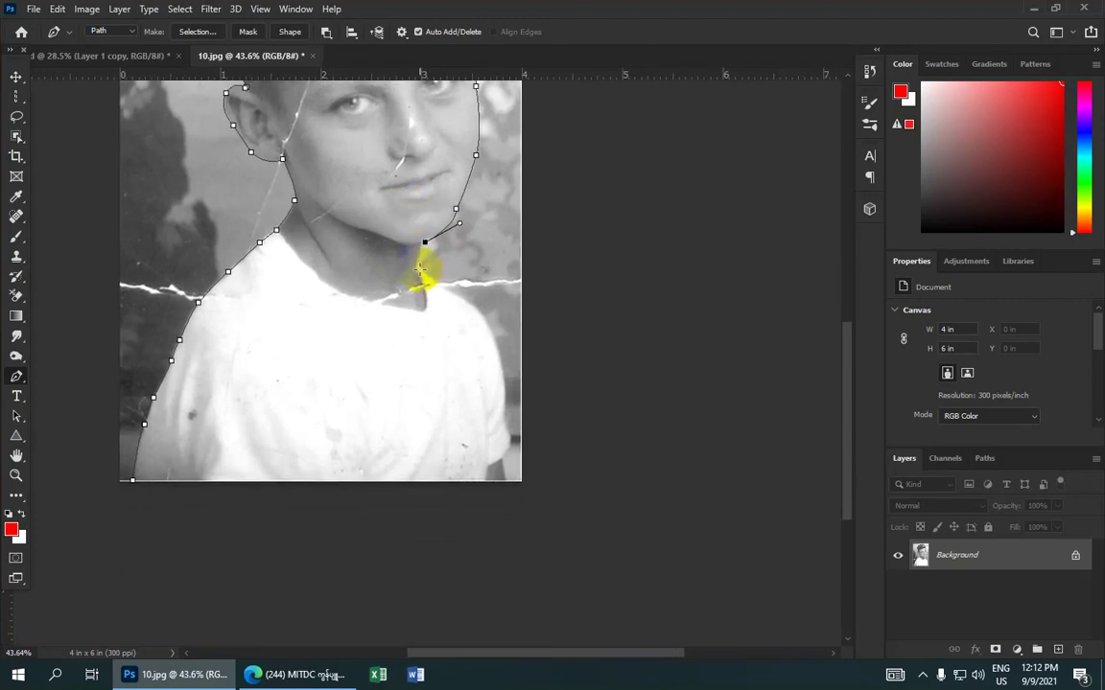
click(418, 264)
drag(422, 278, 423, 267)
click(425, 244)
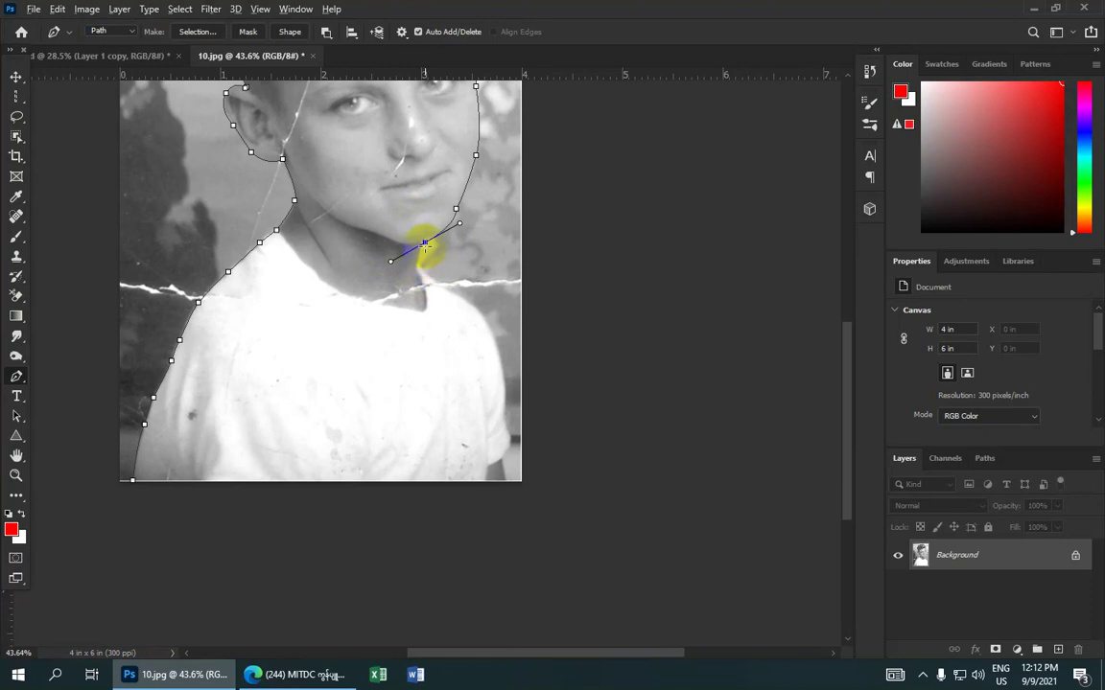
alt+click(424, 244)
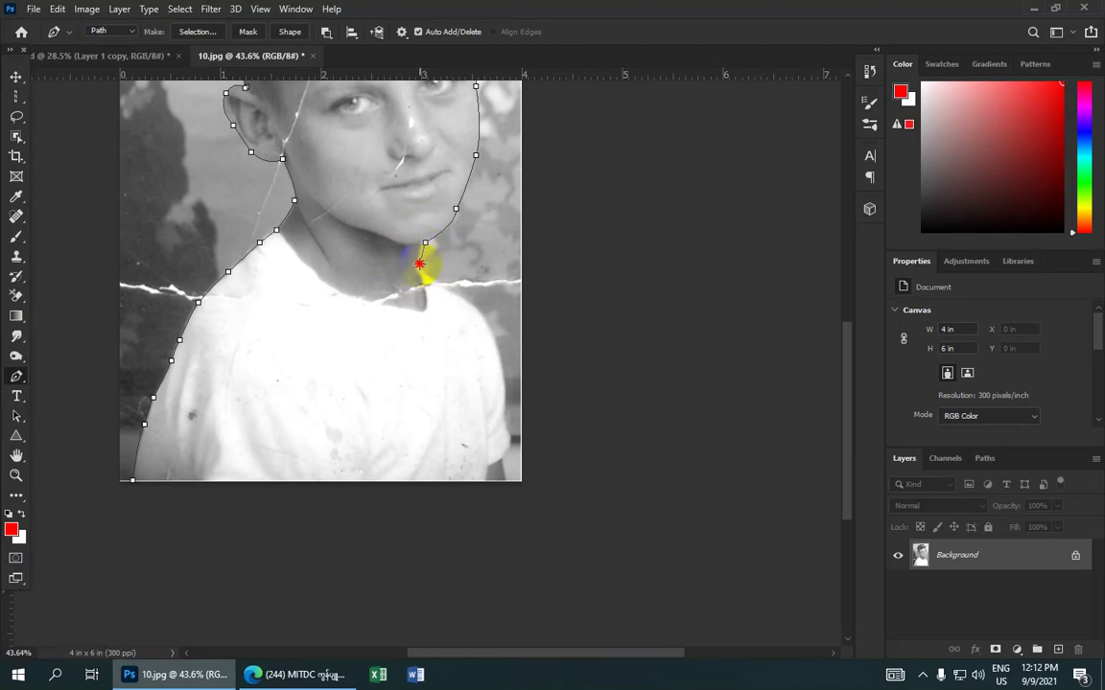
mouse_move(419, 262)
mouse_down()
mouse_move(423, 278)
mouse_move(489, 317)
mouse_up()
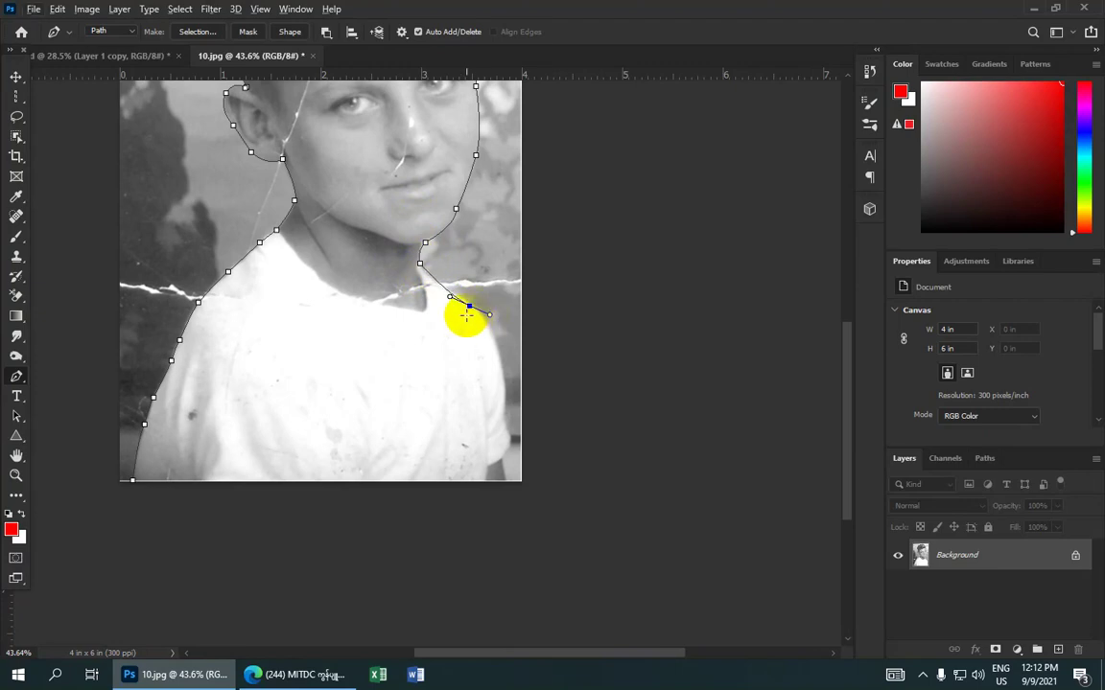
scroll(463, 314, up, 3)
- Replace the misplaced neck point with a corner anchor where neck meets collar, nudged up-left
key(ctrl+z)
scroll(461, 307, up, 2)
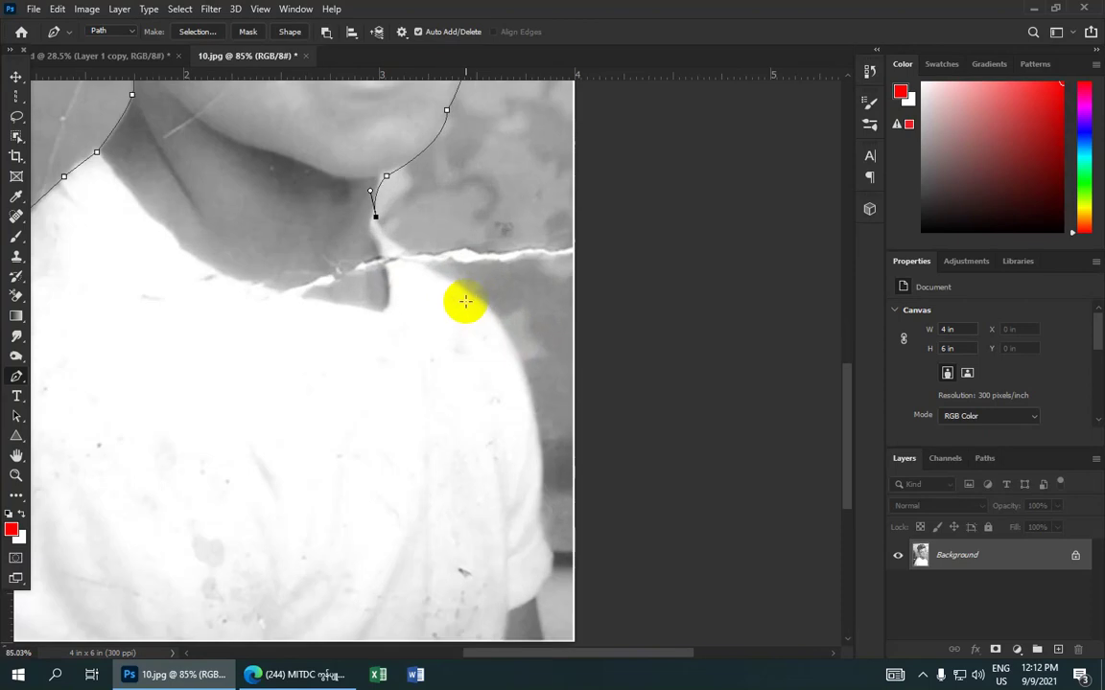
drag(471, 293, 531, 310)
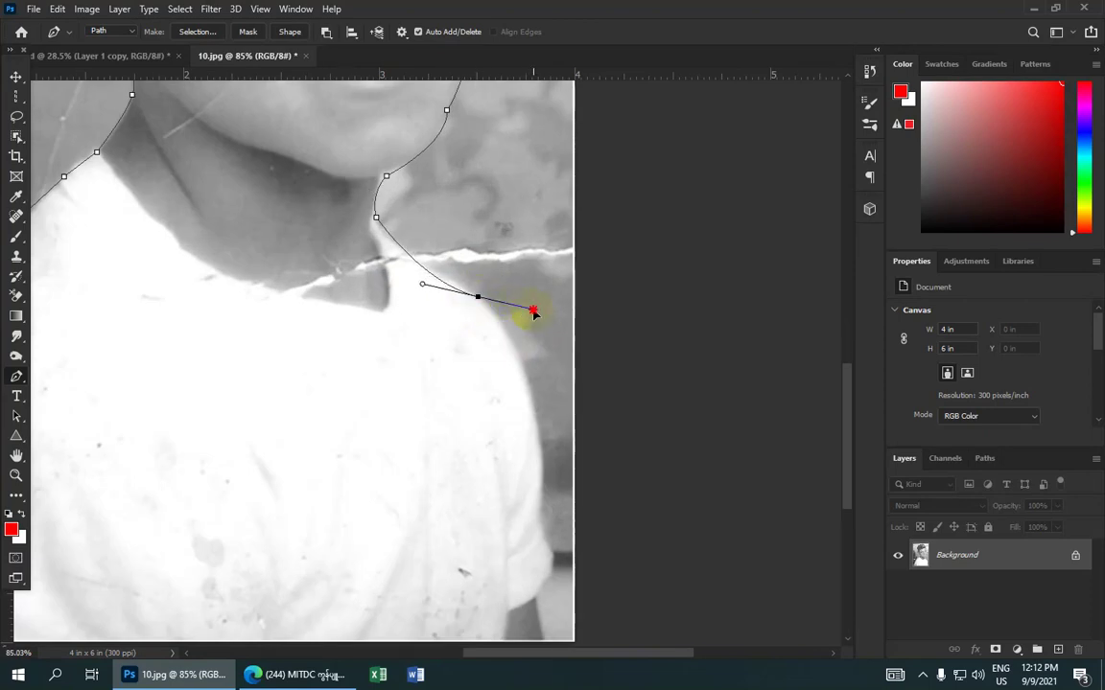
alt+click(477, 297)
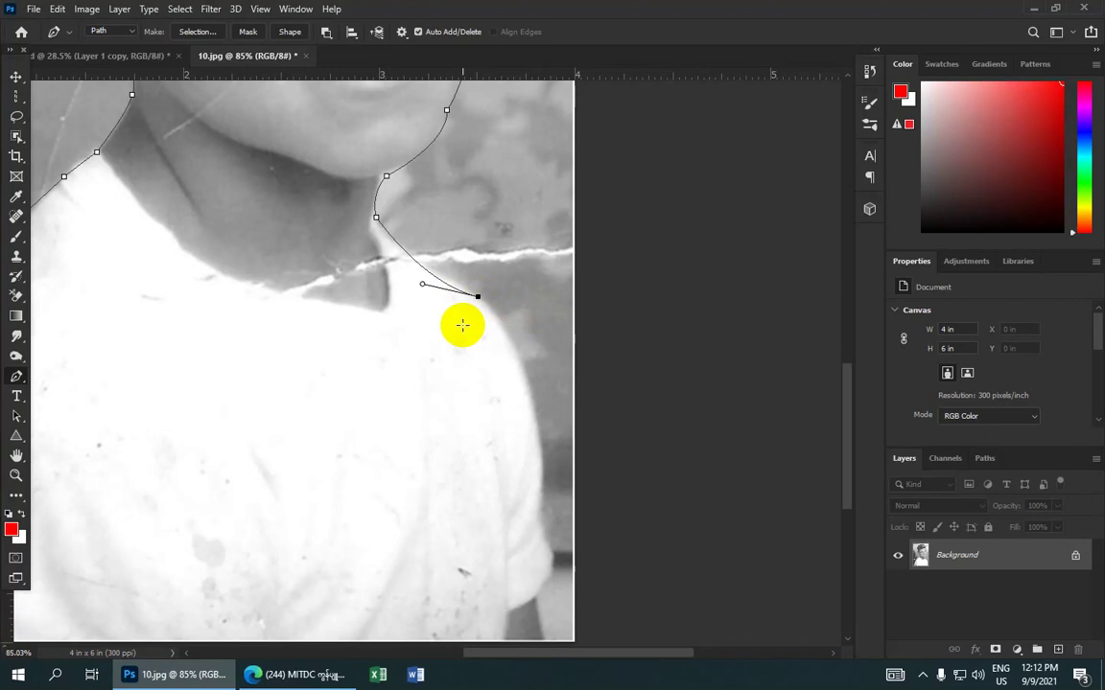
key(Up)
key(Up)
key(Left)
key(Left)
key(Up)
key(Up)
- Trace the right shoulder curve and sleeve edge with corner anchors
mouse_move(463, 330)
mouse_down()
mouse_move(410, 284)
mouse_move(394, 185)
mouse_up()
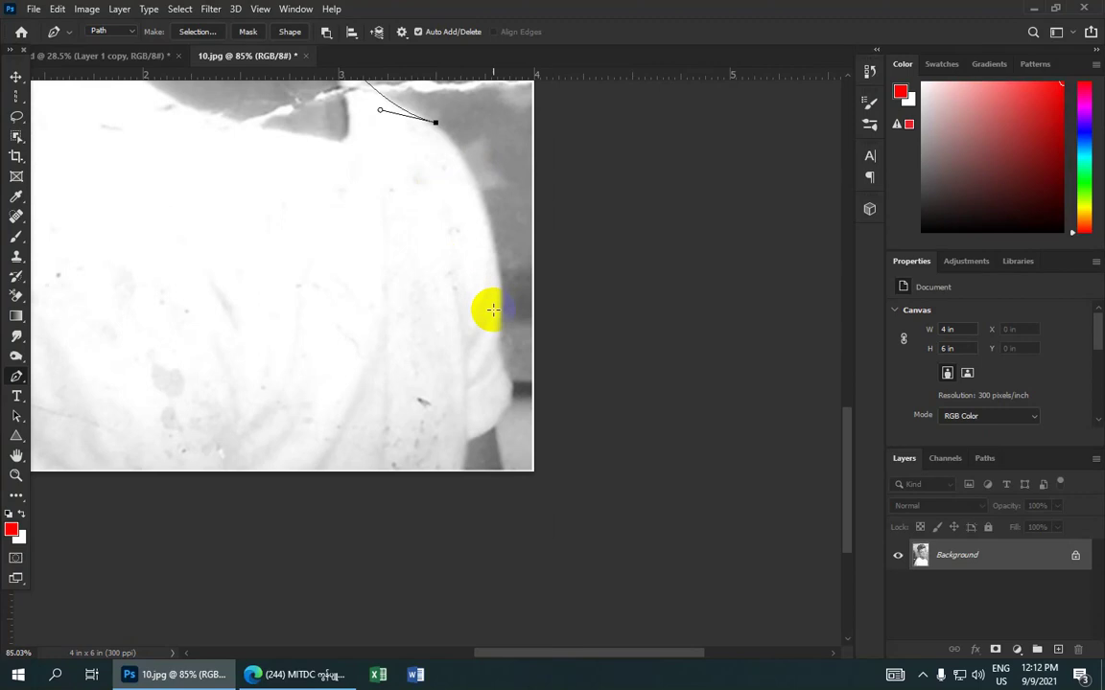
mouse_move(498, 348)
mouse_down()
mouse_move(470, 472)
mouse_move(483, 515)
mouse_up()
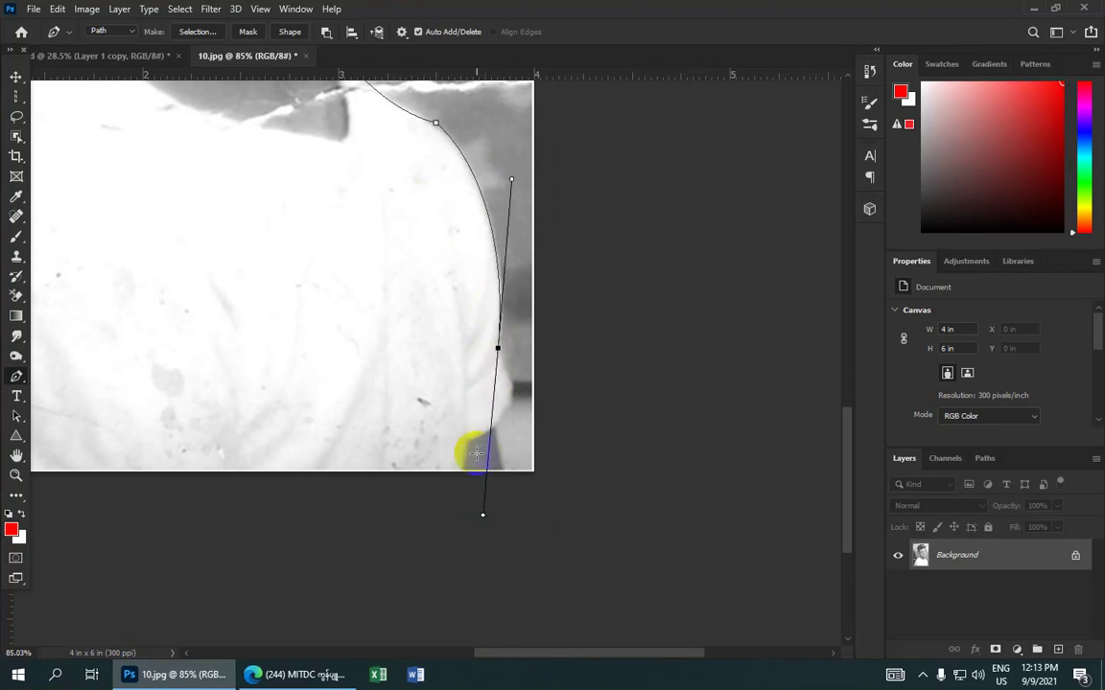
click(498, 348)
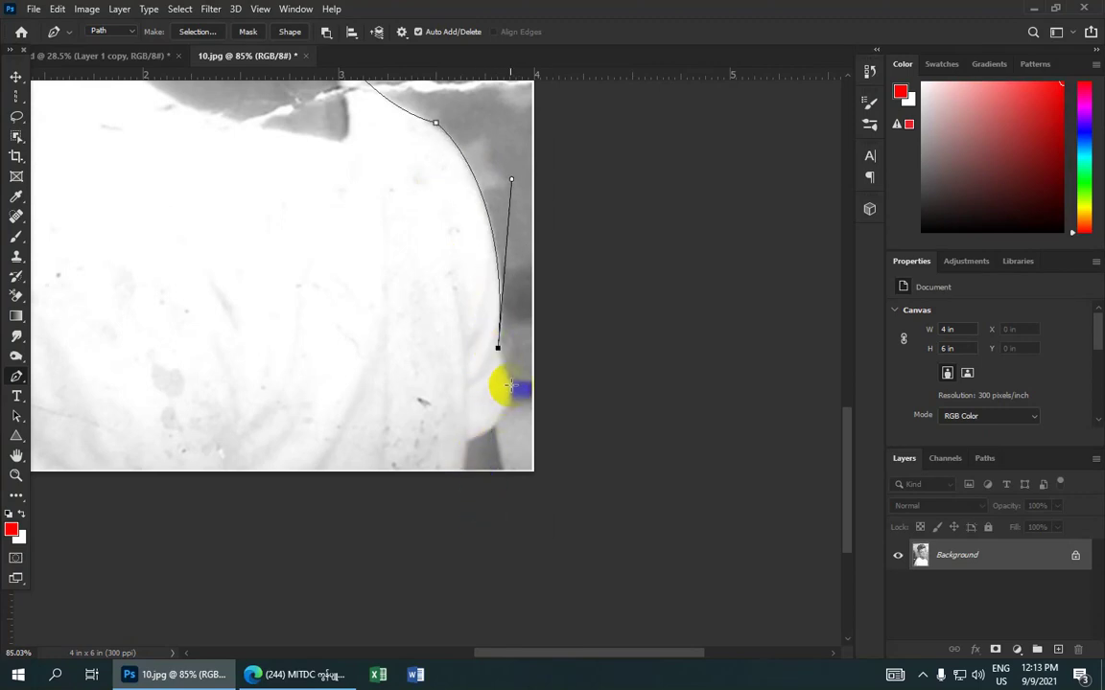
drag(511, 385, 524, 403)
click(511, 385)
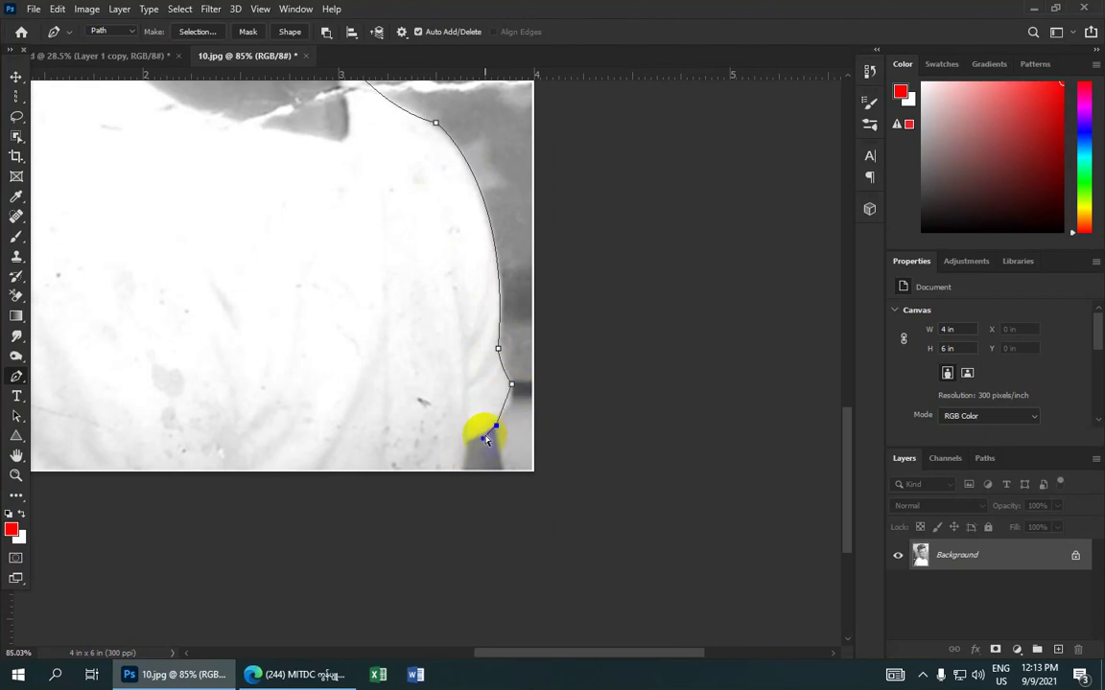
drag(486, 434, 495, 431)
- Place a smooth curved anchor at the photo's bottom edge
click(507, 470)
click(504, 467)
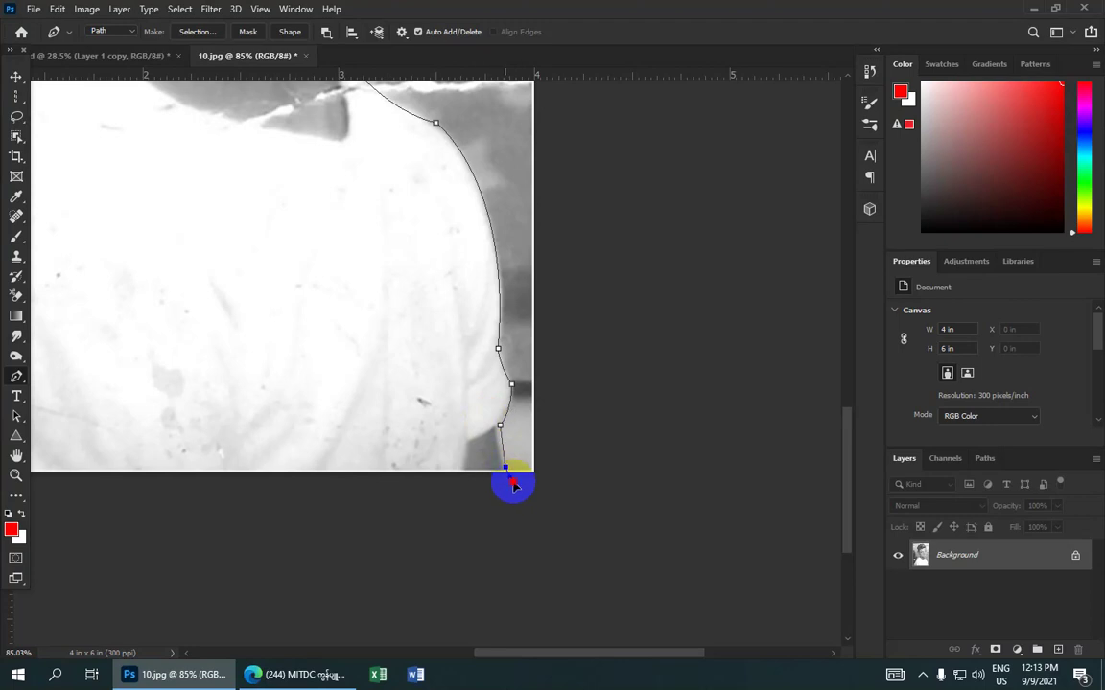
key(ctrl+z)
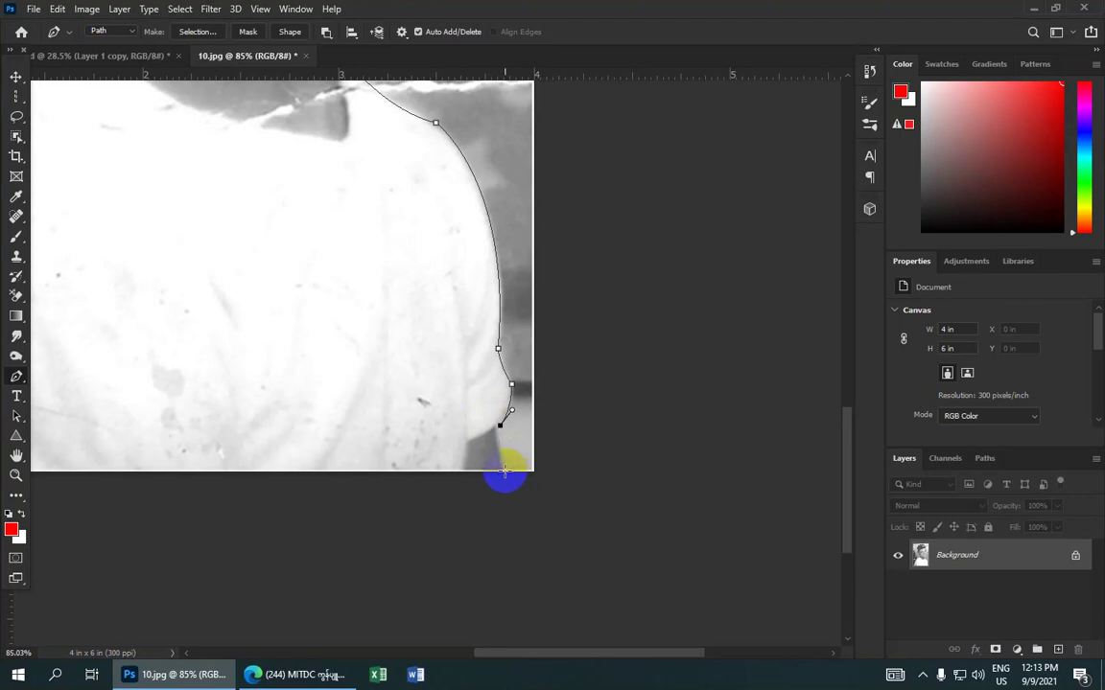
drag(504, 468, 521, 500)
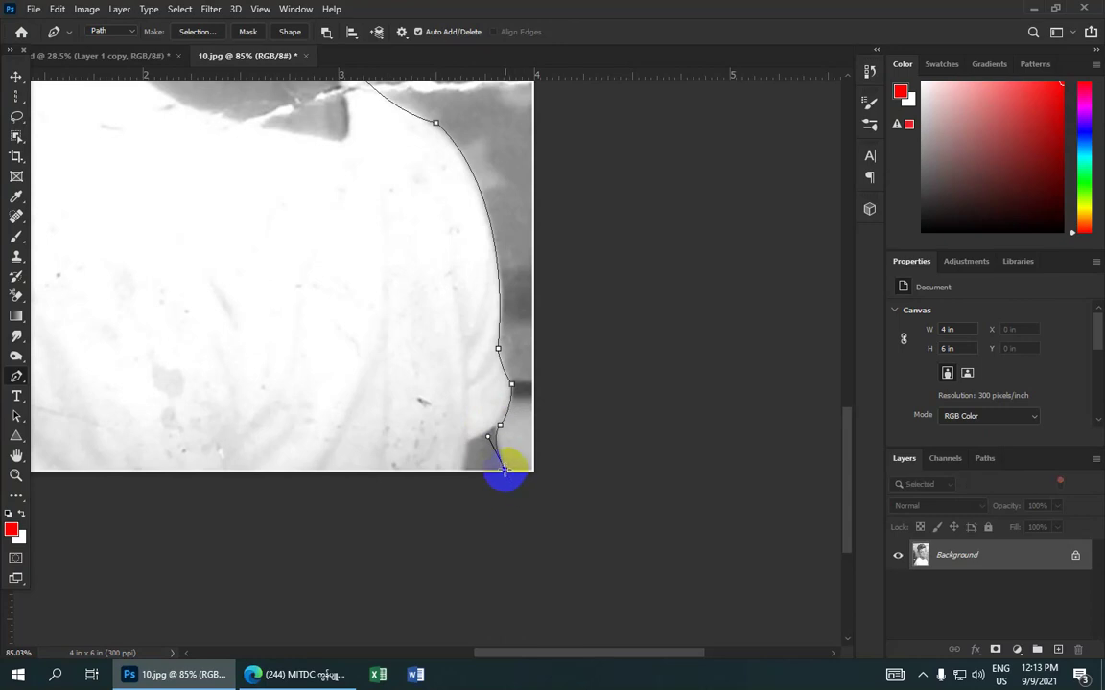
- Pan to the bottom-left corner and close the path on its starting anchor
drag(431, 394, 635, 278)
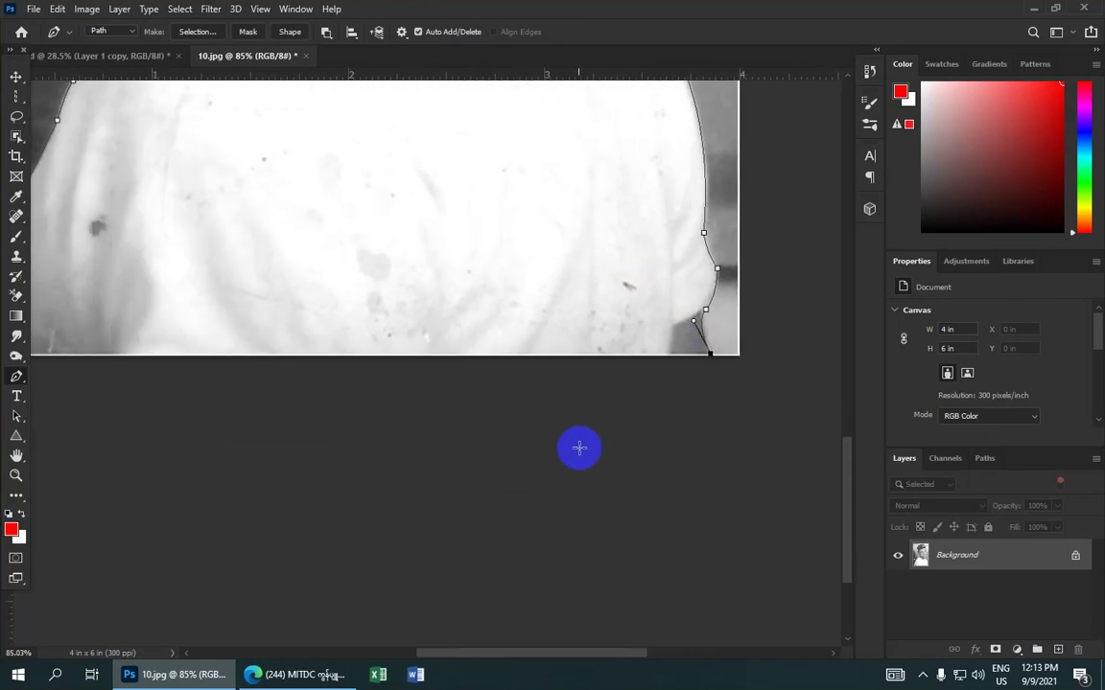
drag(315, 303, 369, 265)
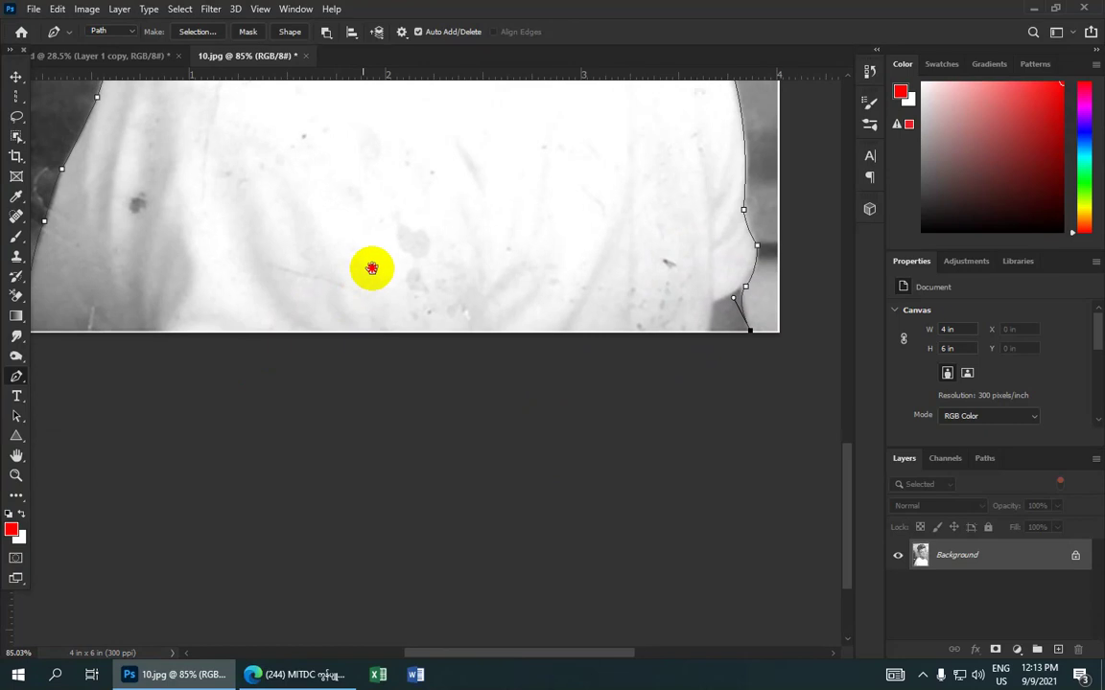
click(101, 255)
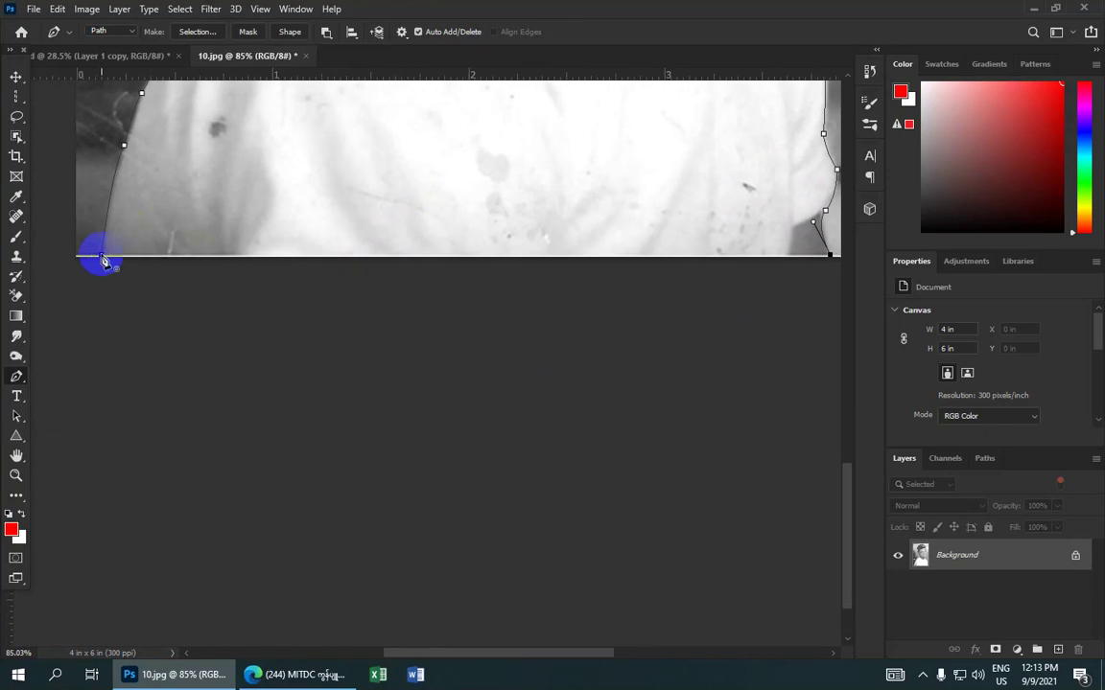
click(102, 256)
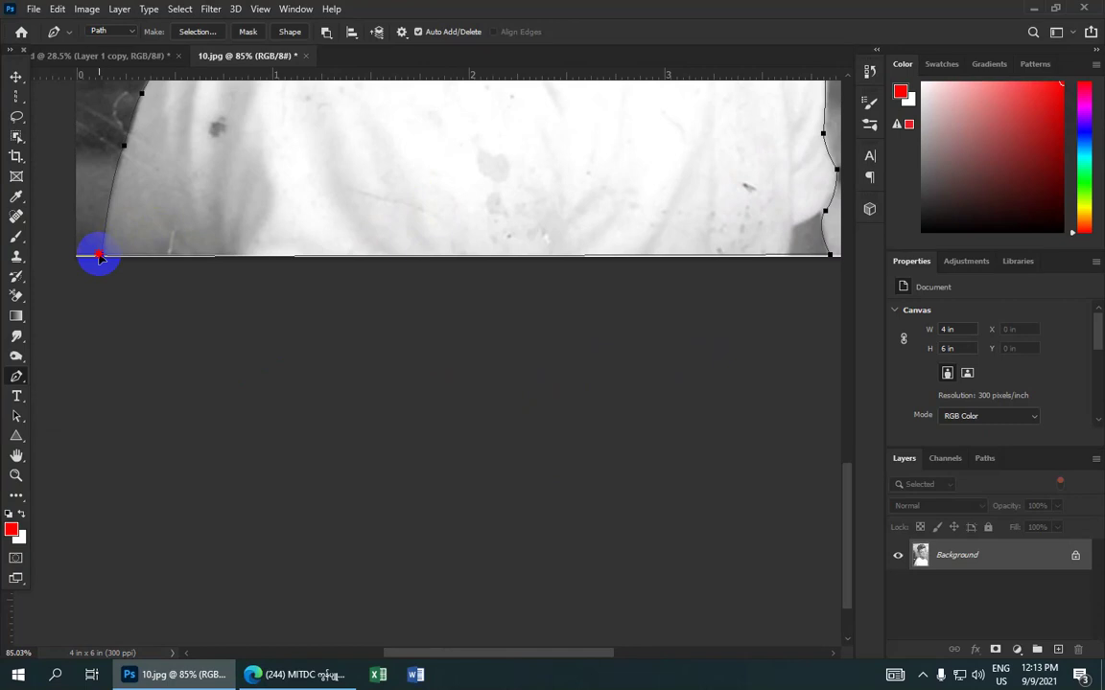
scroll(231, 248, down, 3)
alt+scroll(236, 250, down, 1)
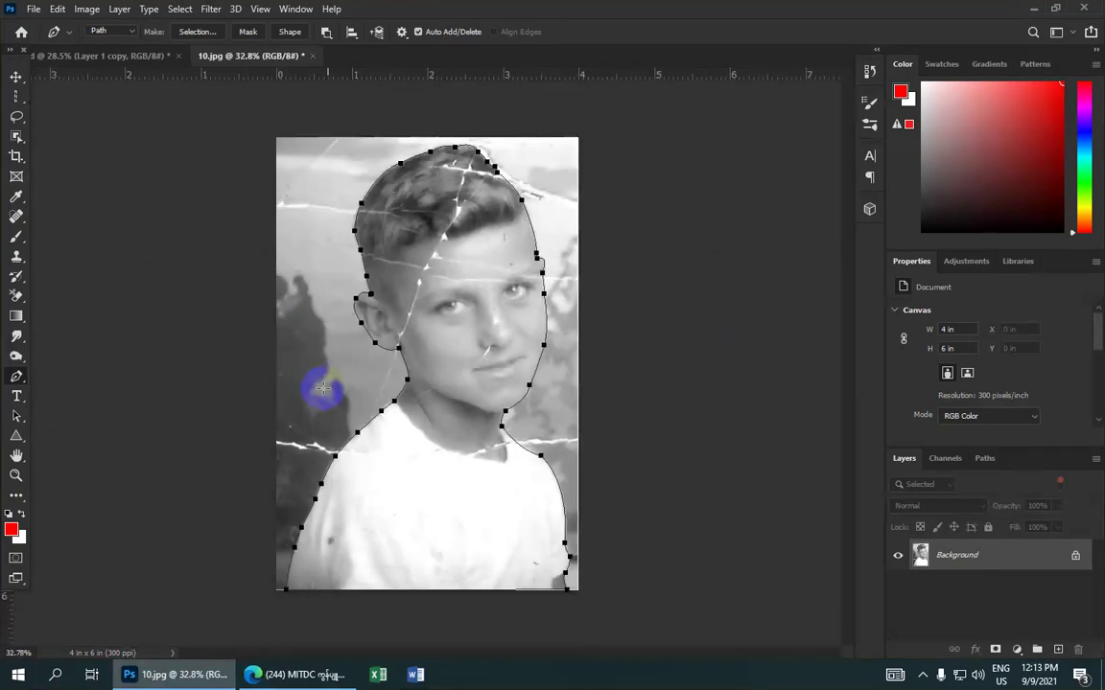
- Make a selection from the path with a 3-pixel feather radius
right_click(458, 335)
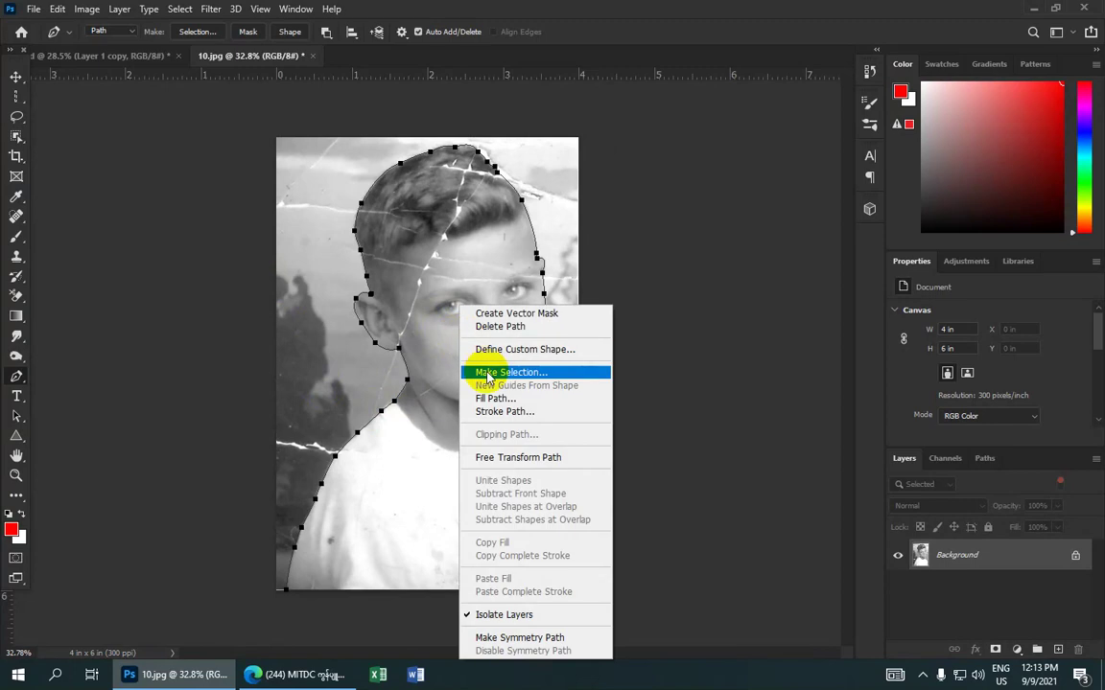
click(488, 373)
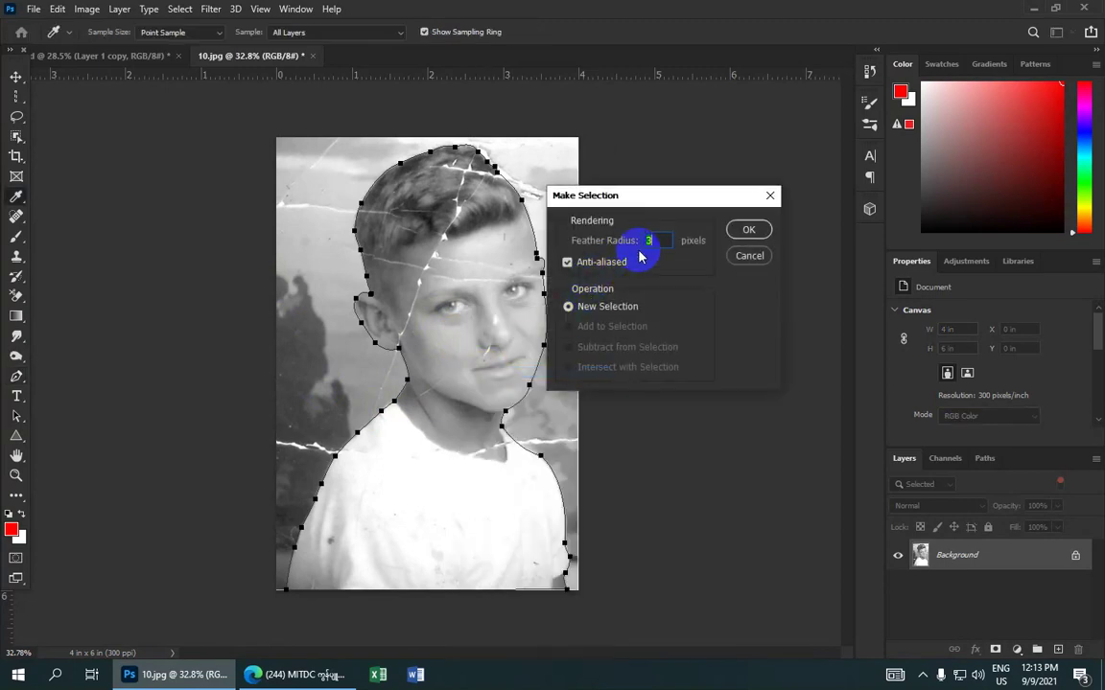
click(748, 229)
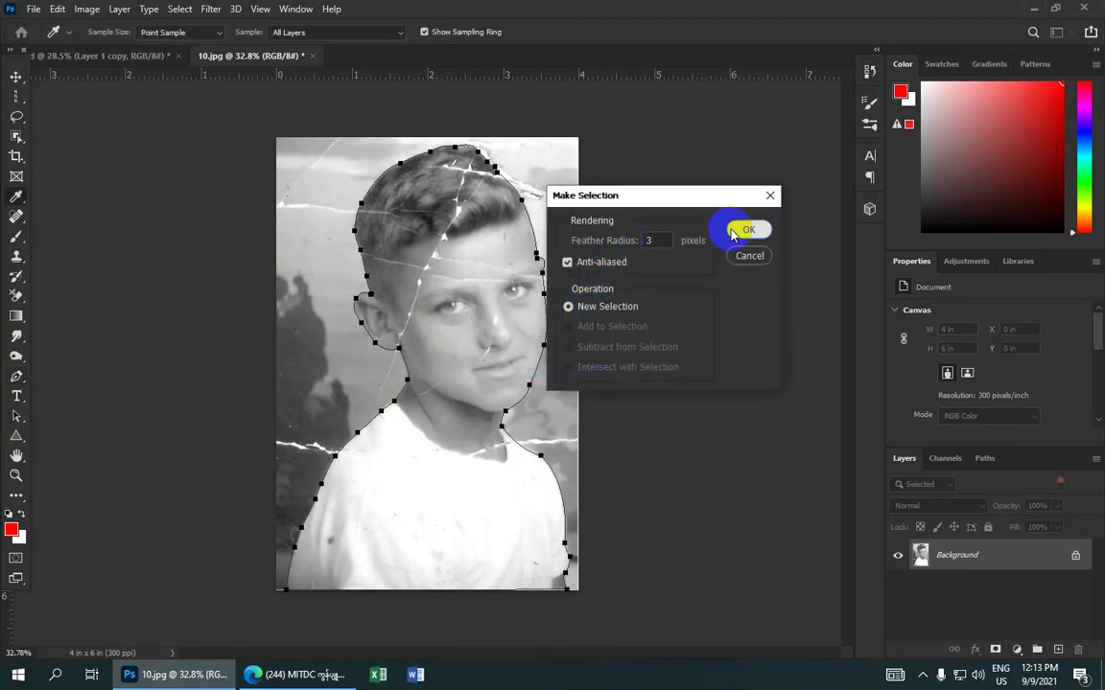
scroll(345, 276, down, 1)
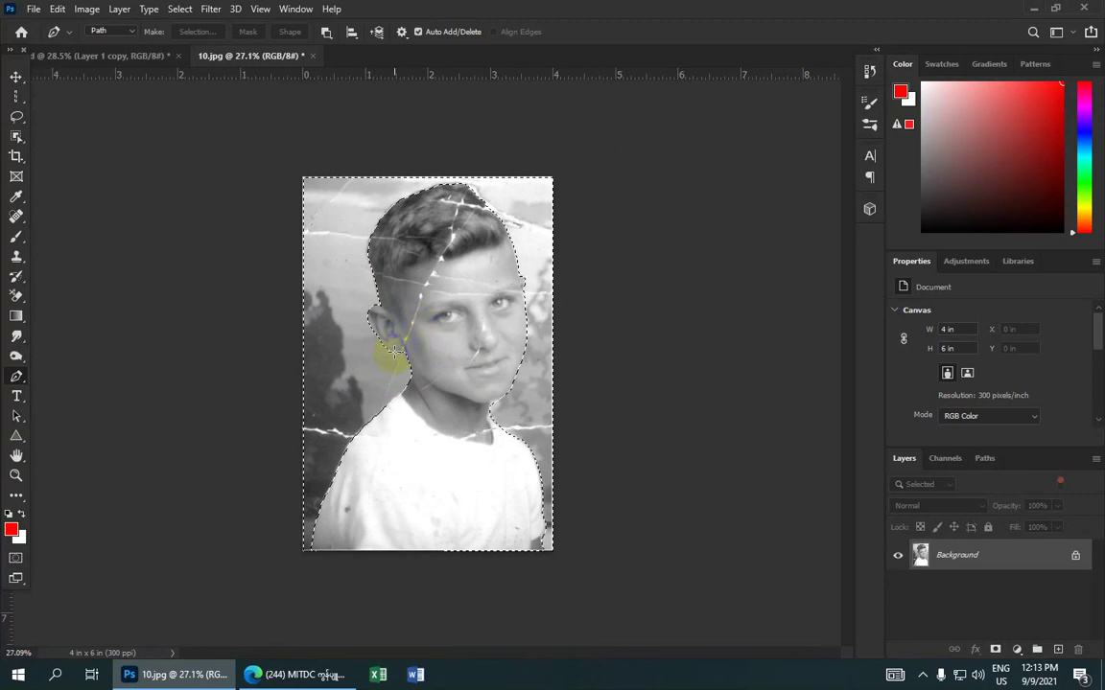
drag(443, 190, 453, 187)
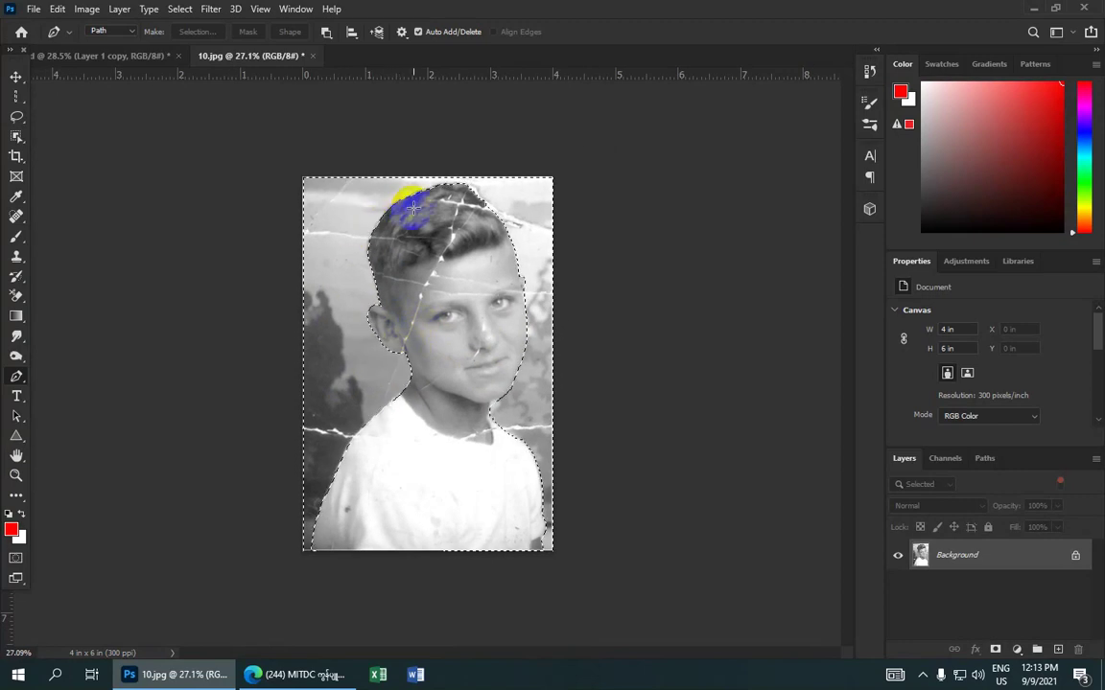
- Invert the selection so the background around the boy is selected
click(179, 9)
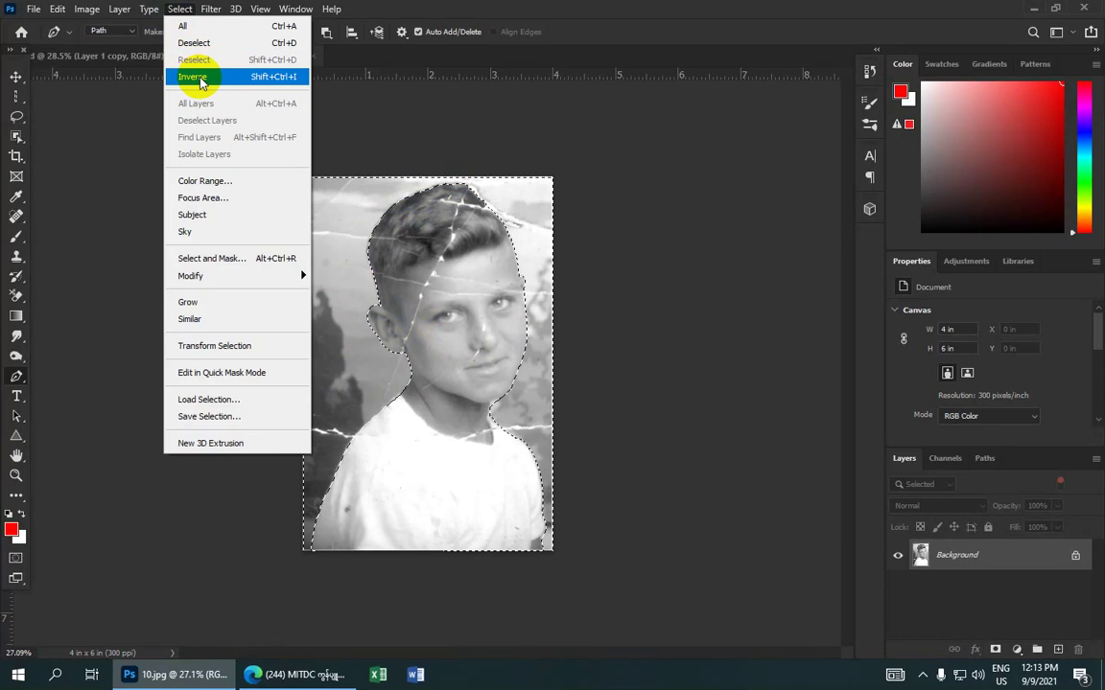
click(265, 77)
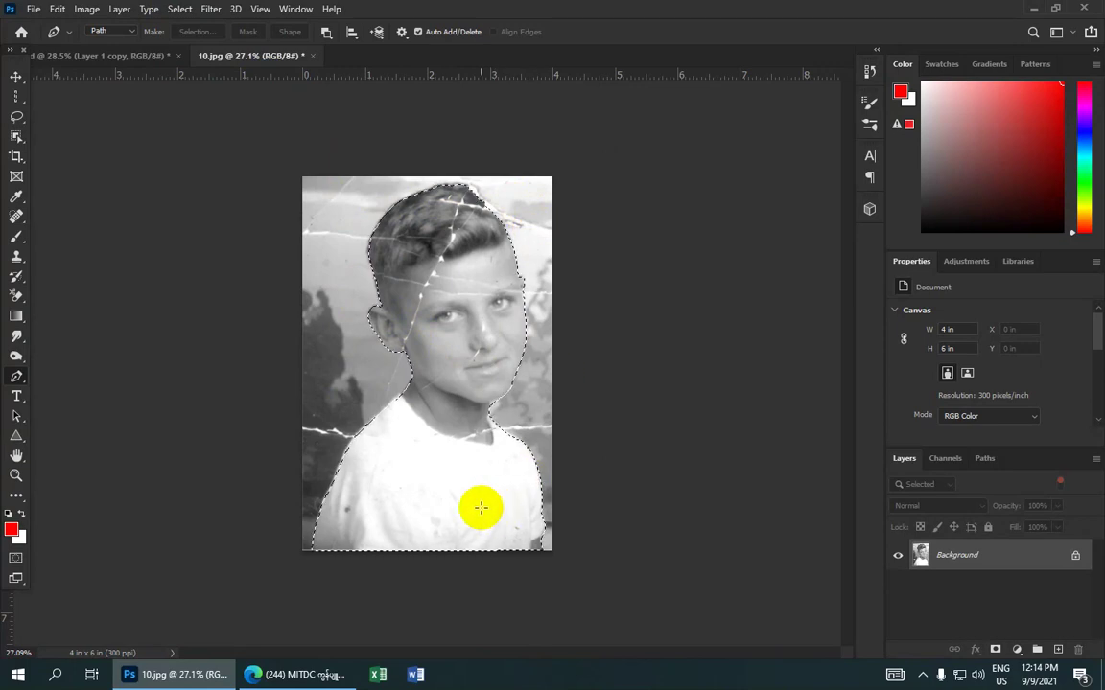
click(119, 10)
mouse_move(158, 26)
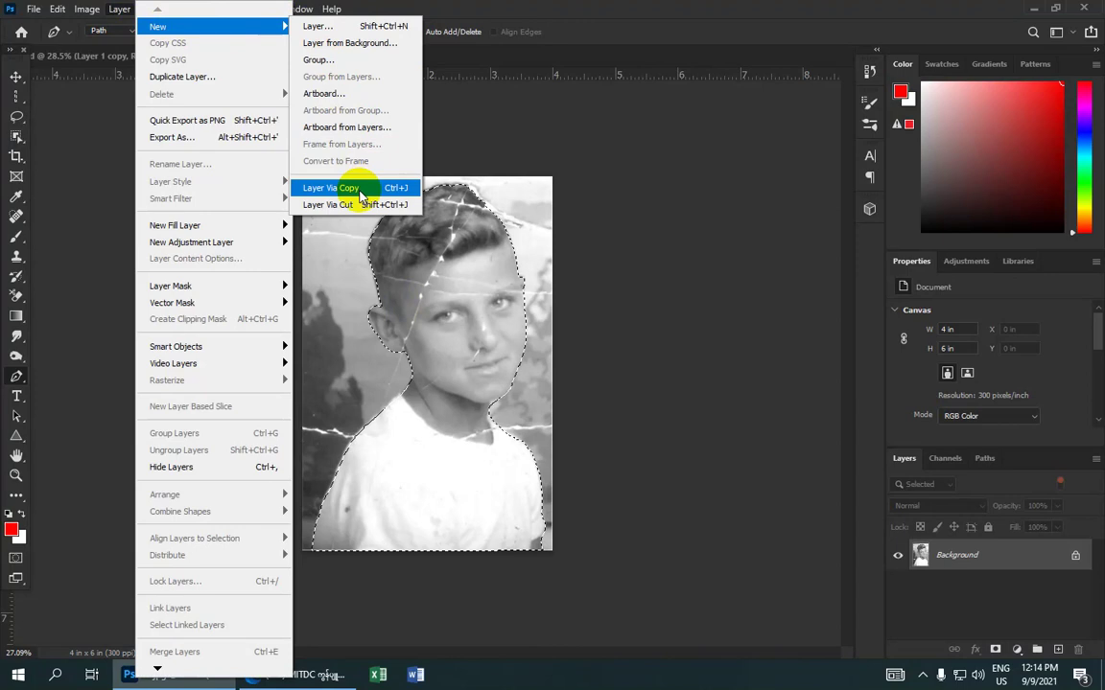
- Copy the boy onto a new Layer 1, checking the cut-out by toggling Background's visibility
click(360, 195)
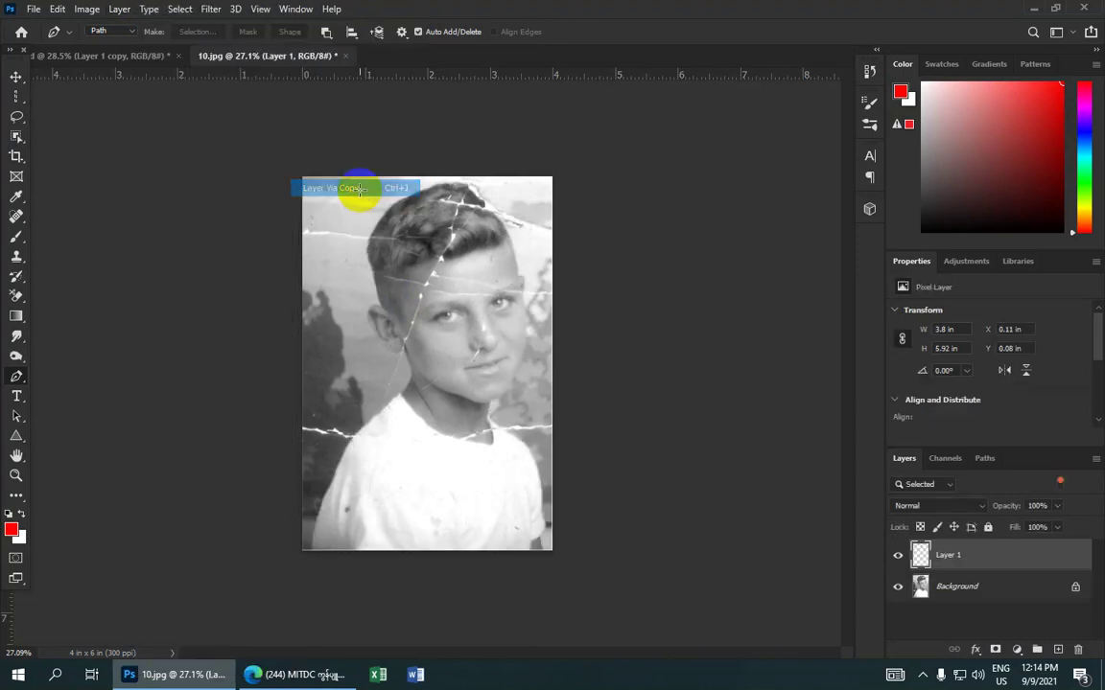
click(897, 587)
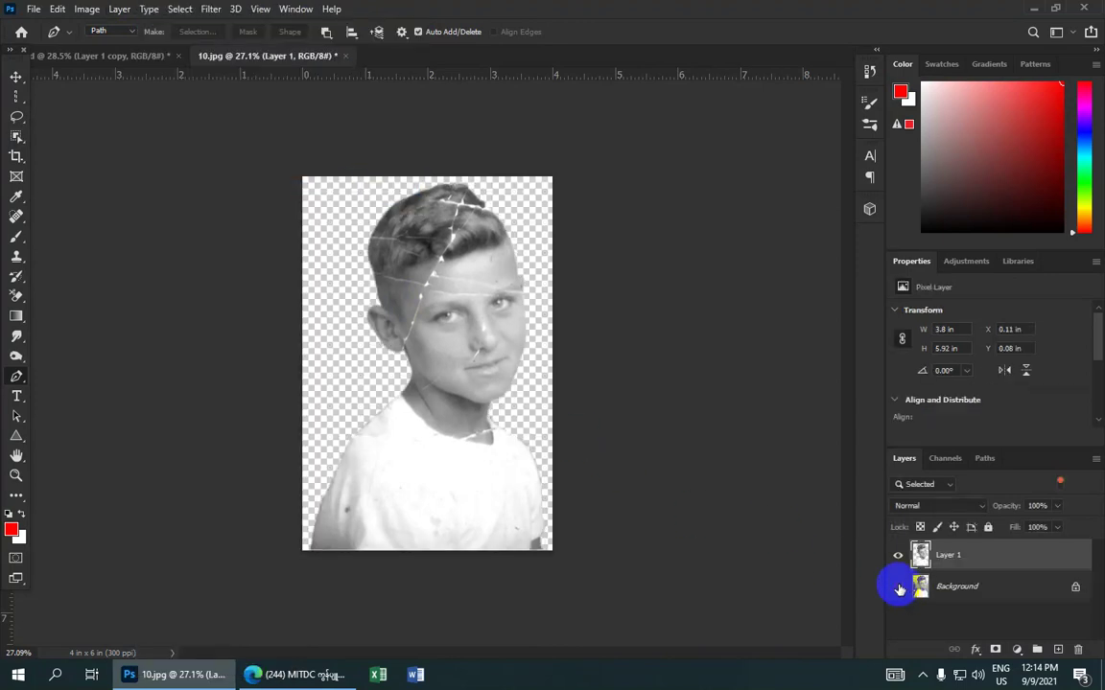
click(898, 587)
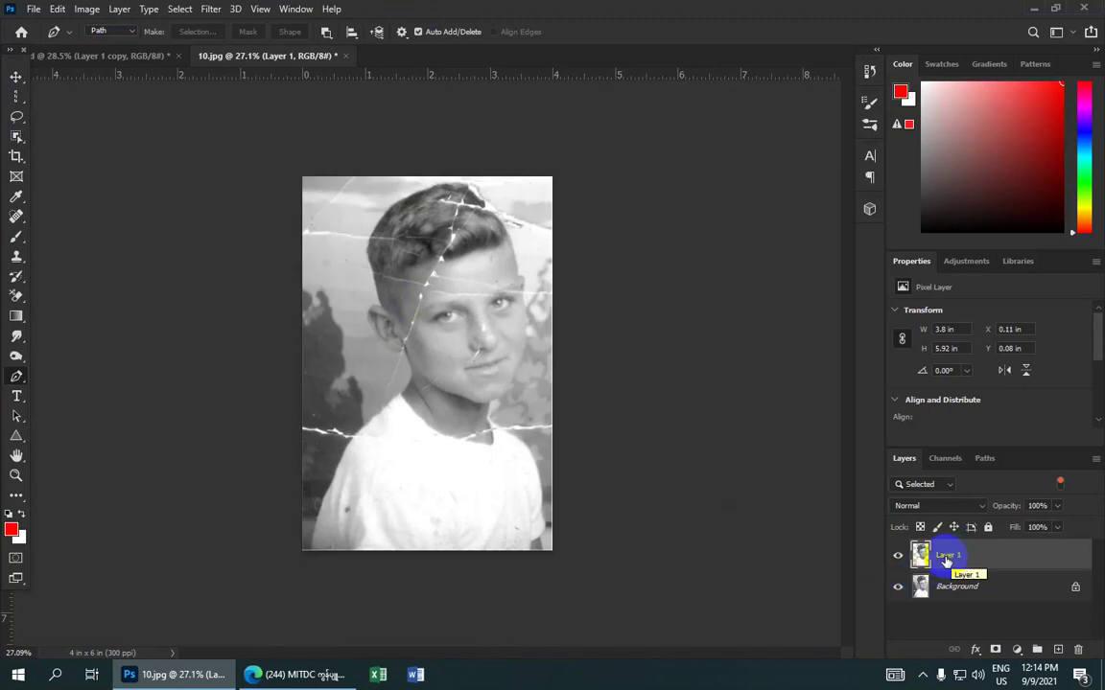
- Duplicate Layer 1 as Layer 1 copy, lock its transparent pixels, and select the Spot Healing Brush
key(ctrl+j)
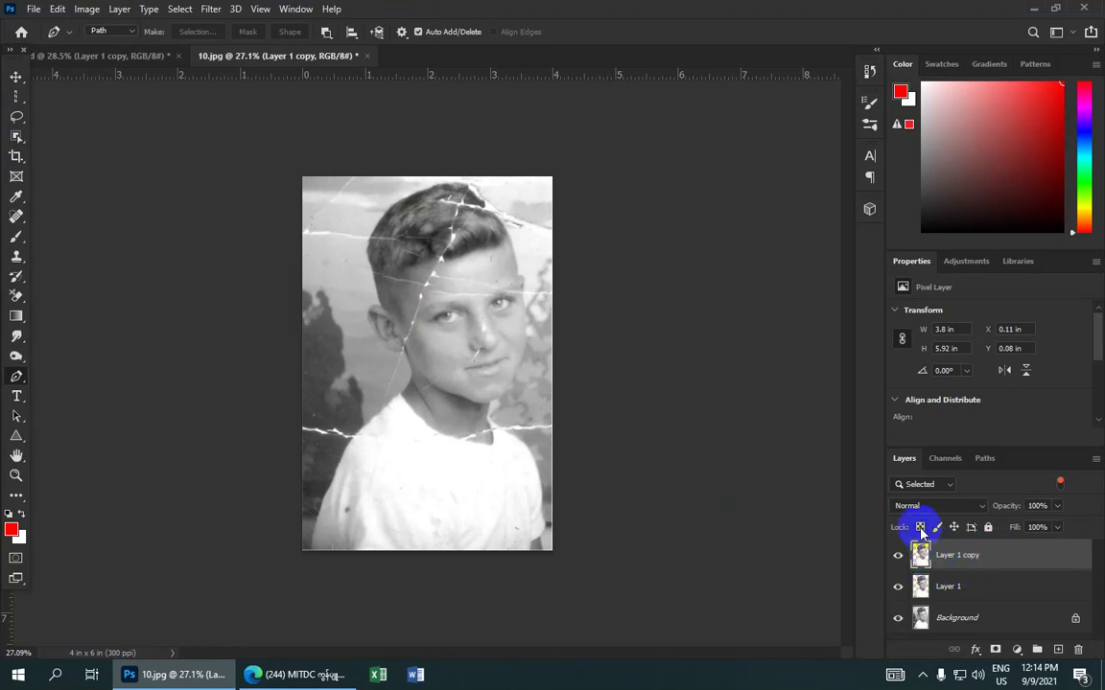
click(455, 334)
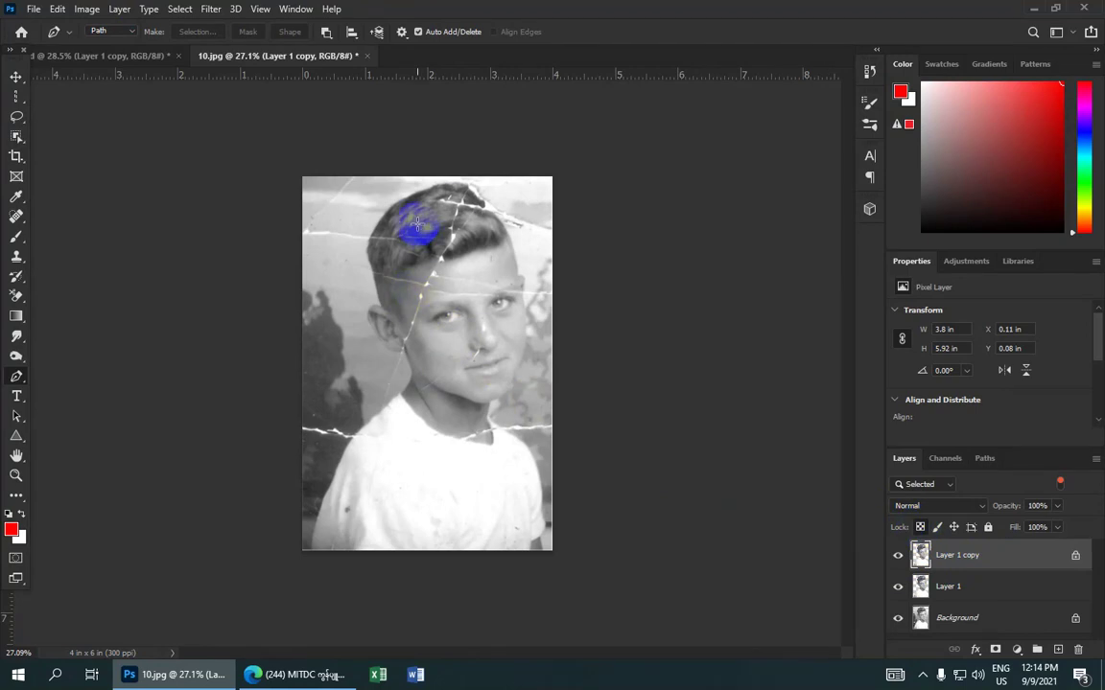
scroll(454, 204, up, 4)
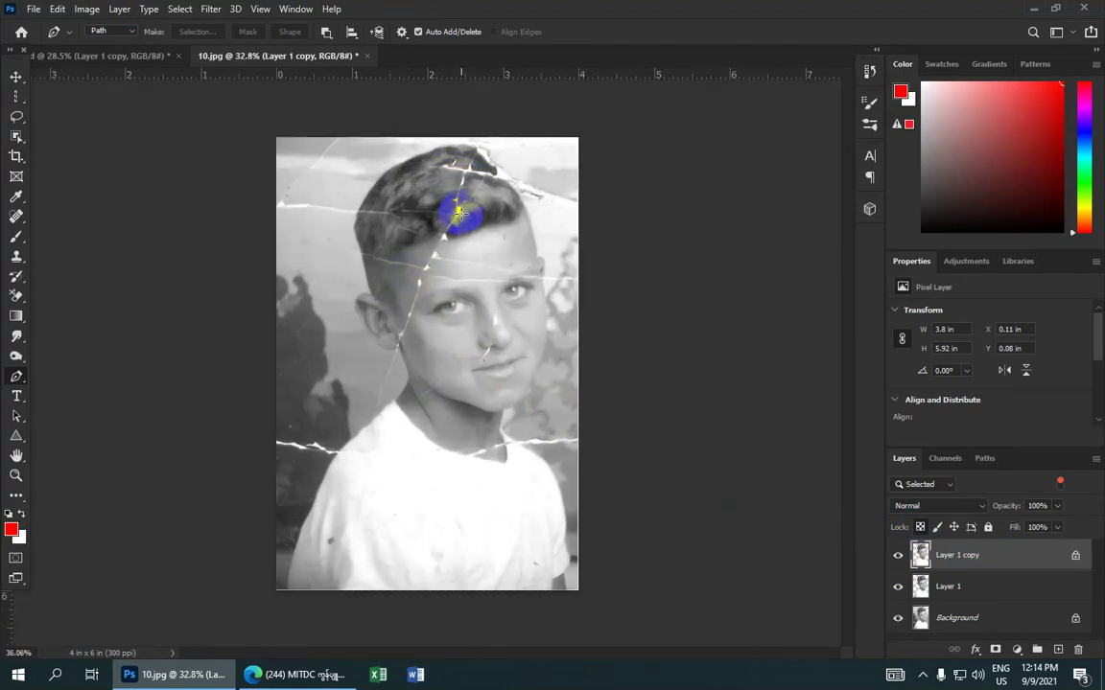
click(342, 202)
click(458, 156)
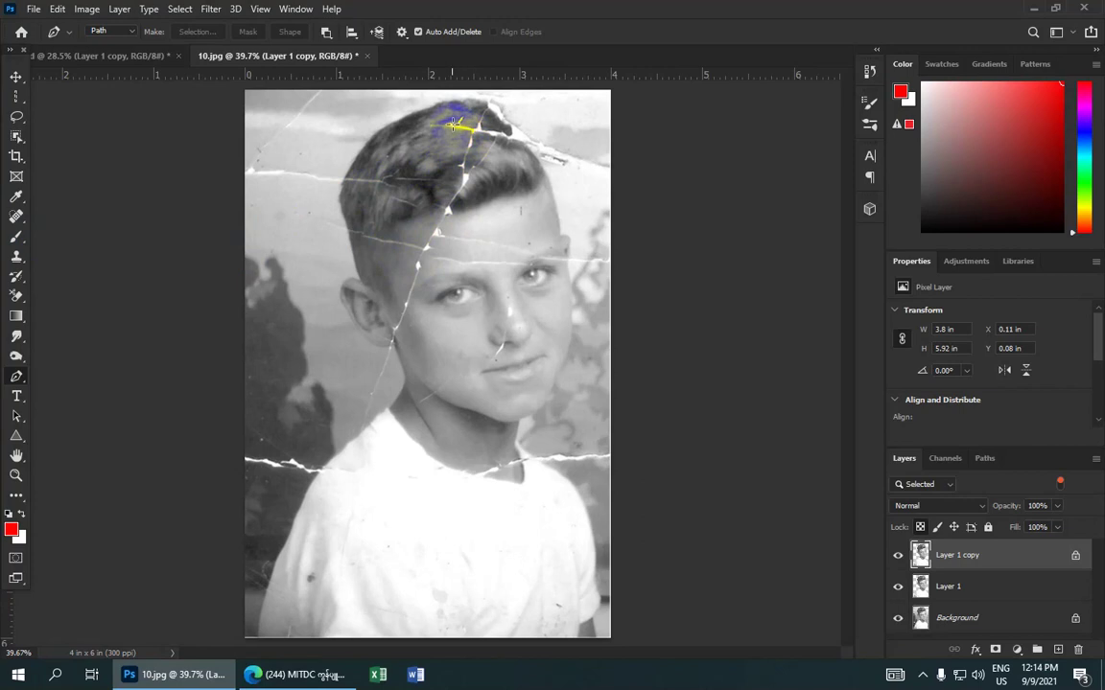
drag(16, 216, 70, 223)
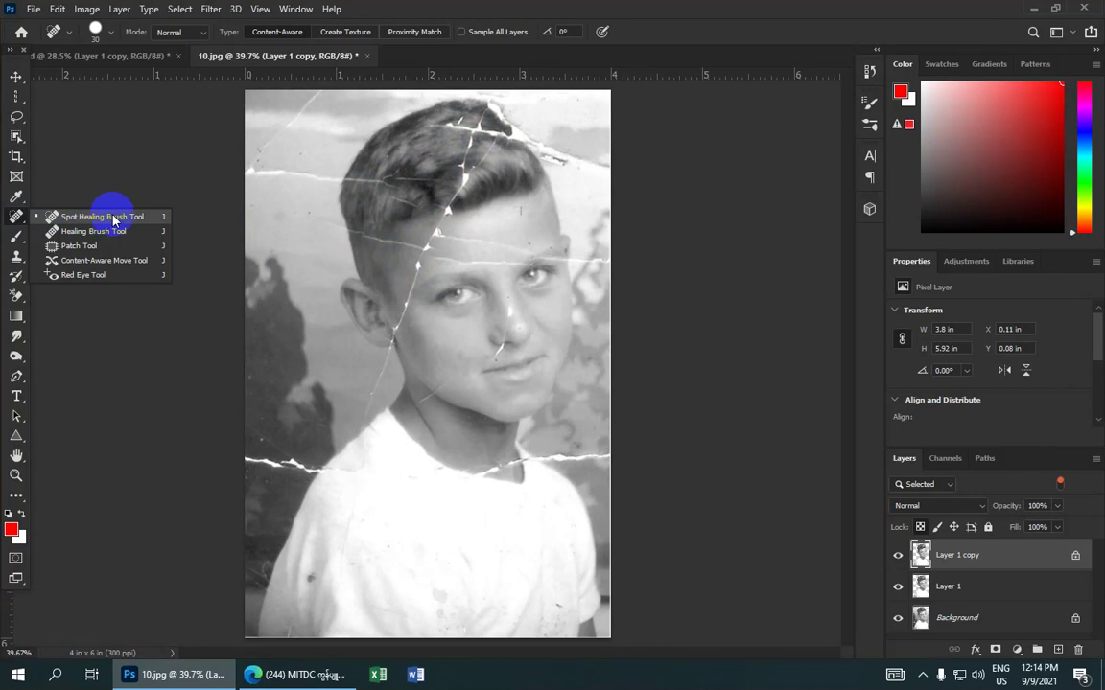
- Heal the cracks running through the hair and along the top of the head
click(105, 219)
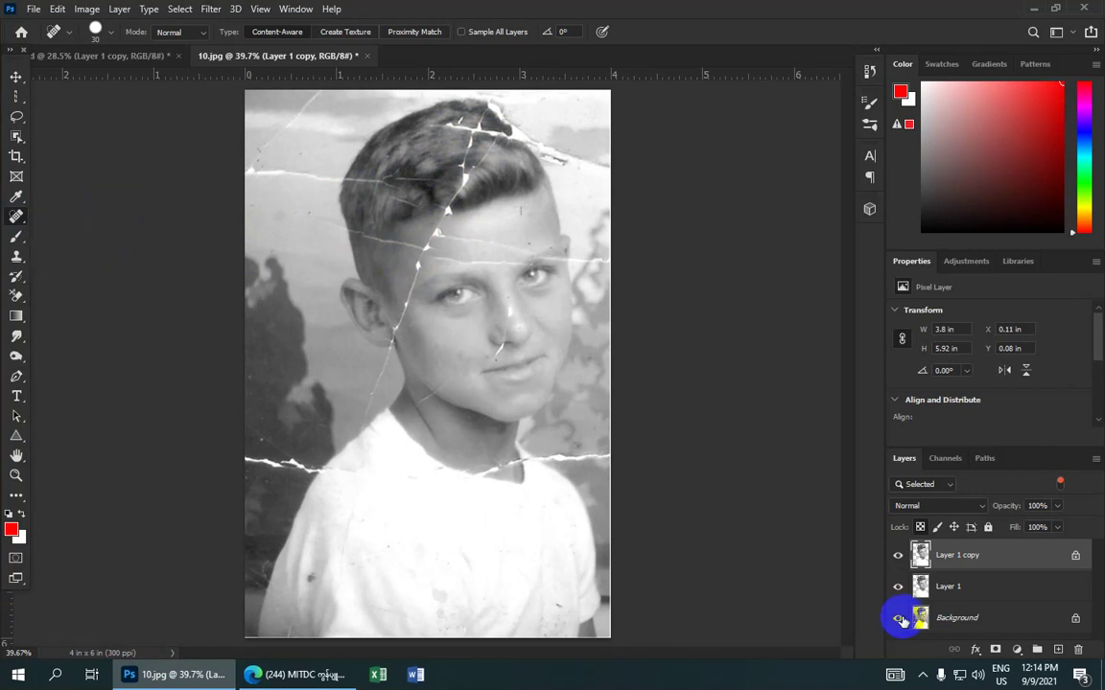
scroll(671, 548, up, 1)
scroll(612, 491, up, 1)
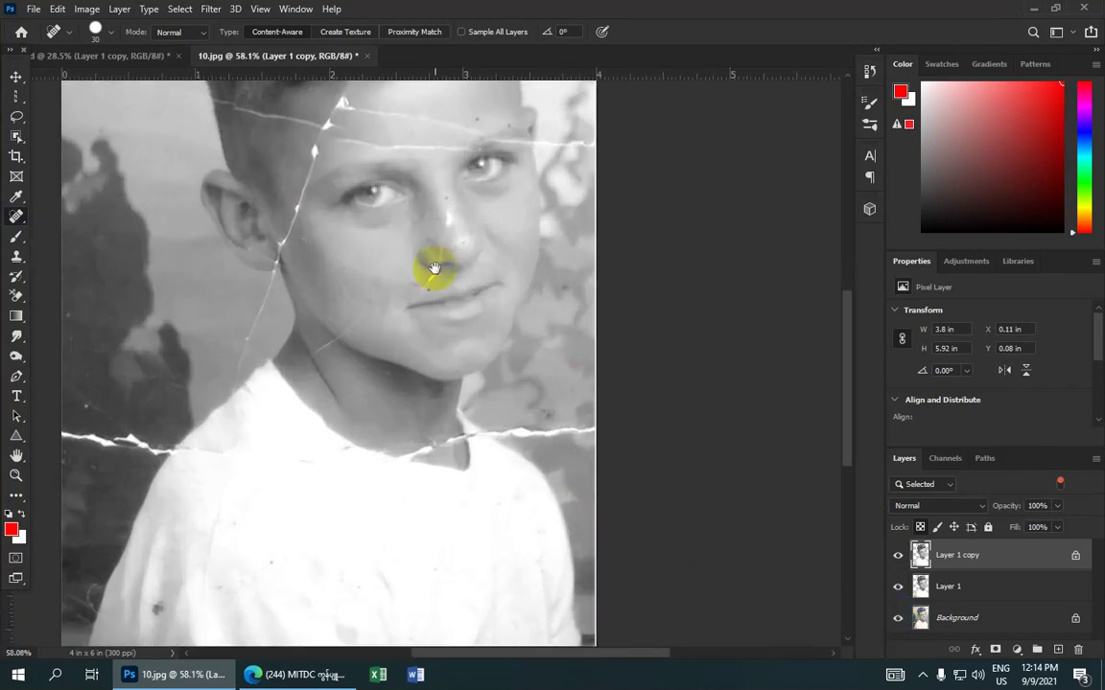
scroll(460, 345, up, 1)
drag(444, 148, 466, 117)
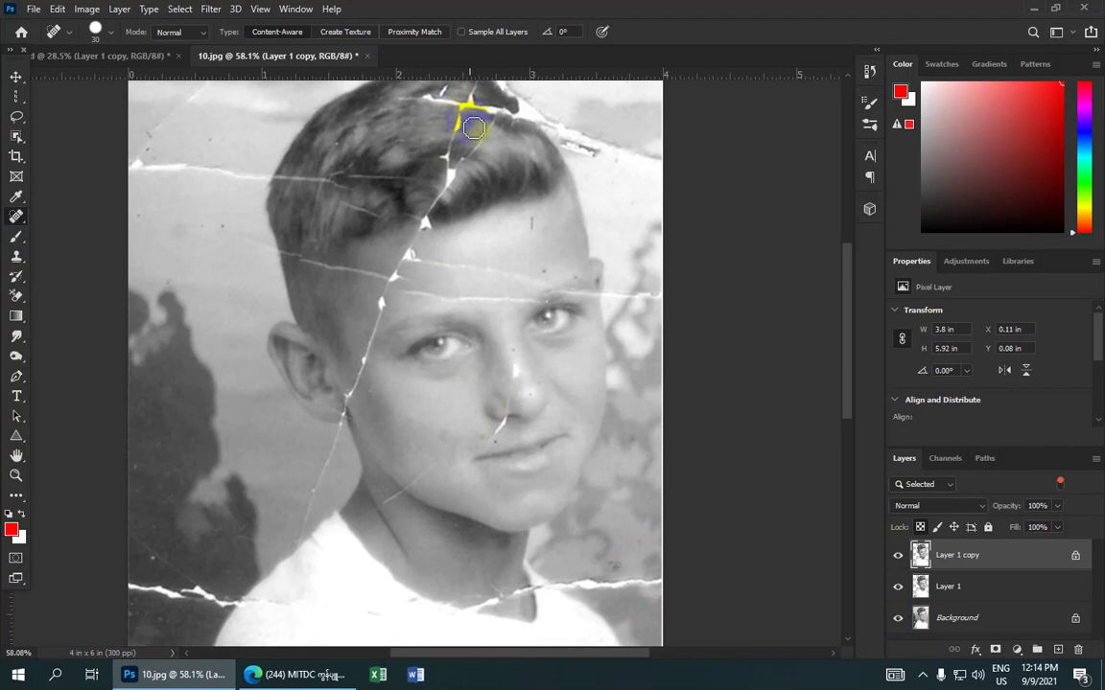
scroll(474, 128, down, 1)
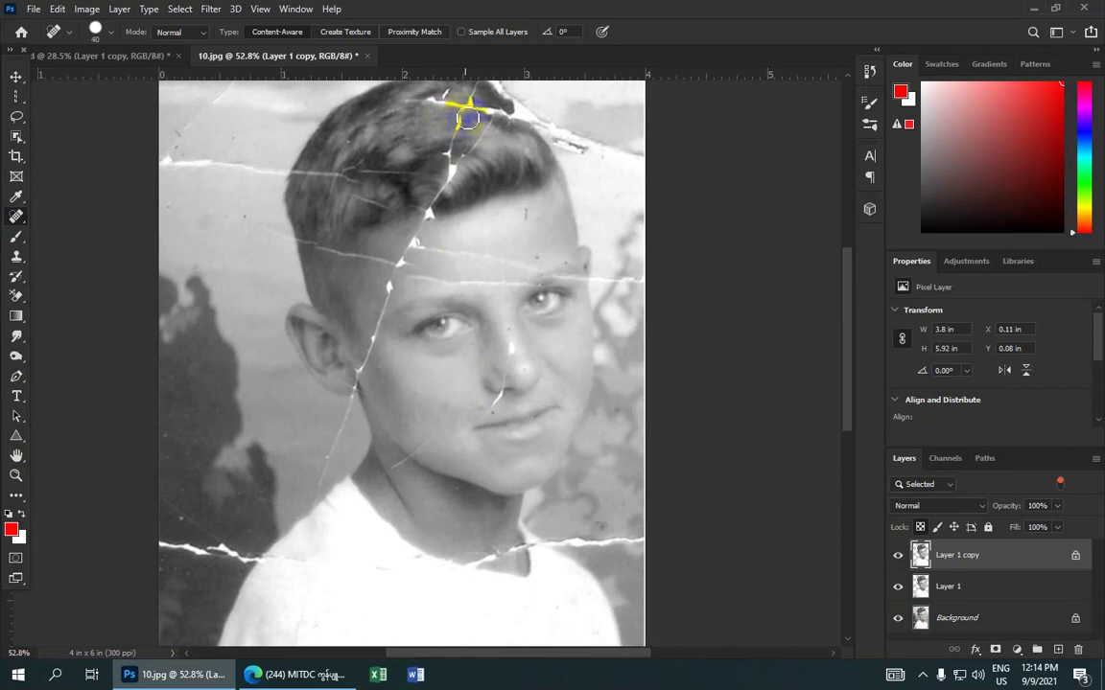
mouse_move(467, 118)
mouse_down()
mouse_move(501, 112)
mouse_move(447, 103)
mouse_up()
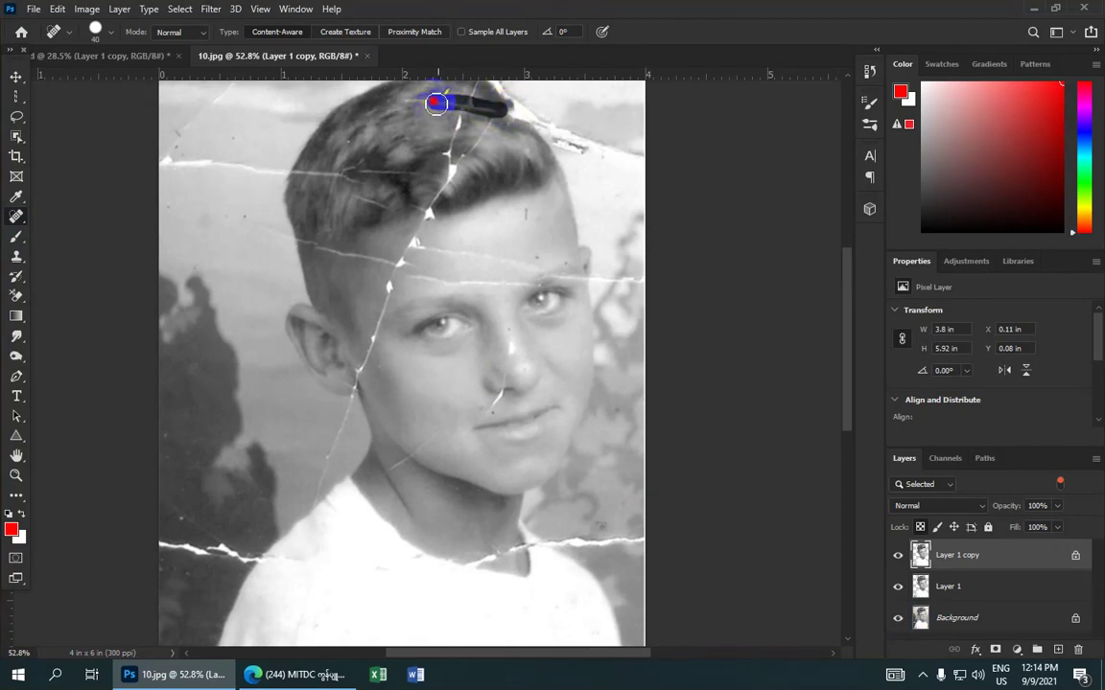
scroll(470, 105, down, 2)
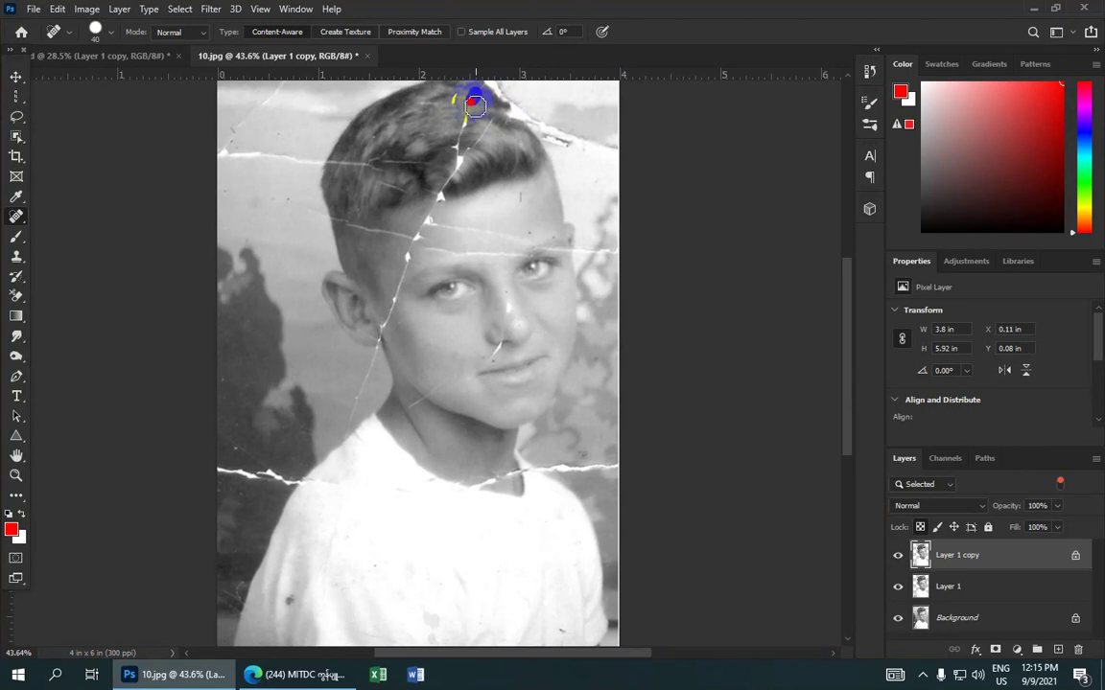
drag(466, 128, 460, 107)
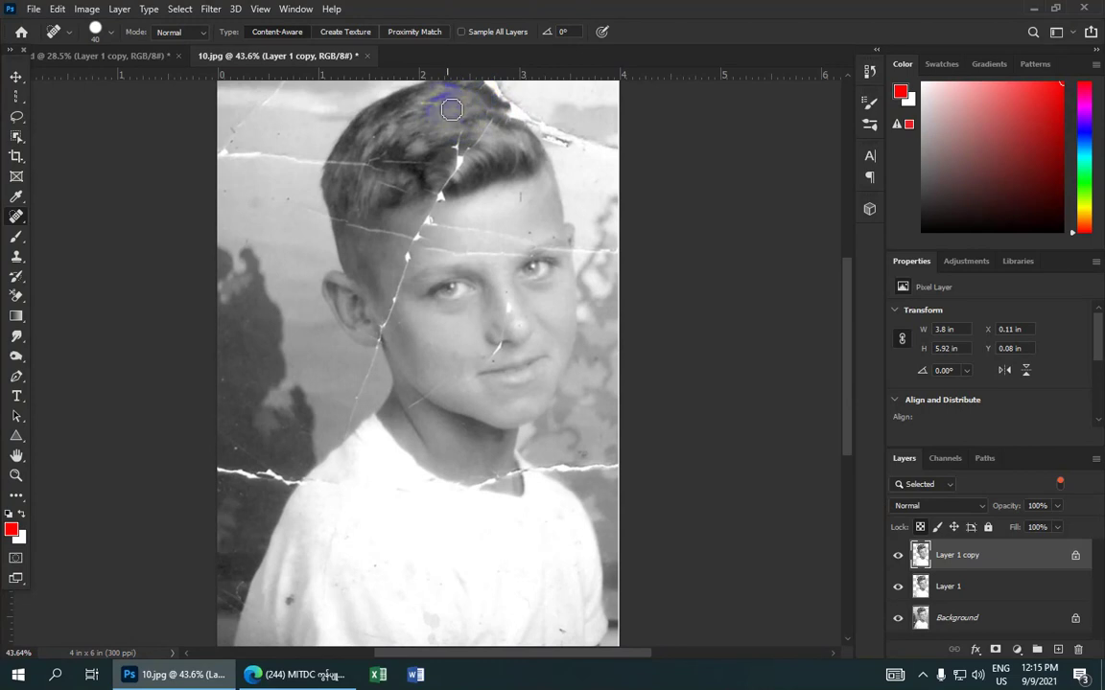
- Heal the remaining crack marks and spots running down through the hair
drag(436, 167, 287, 163)
click(404, 196)
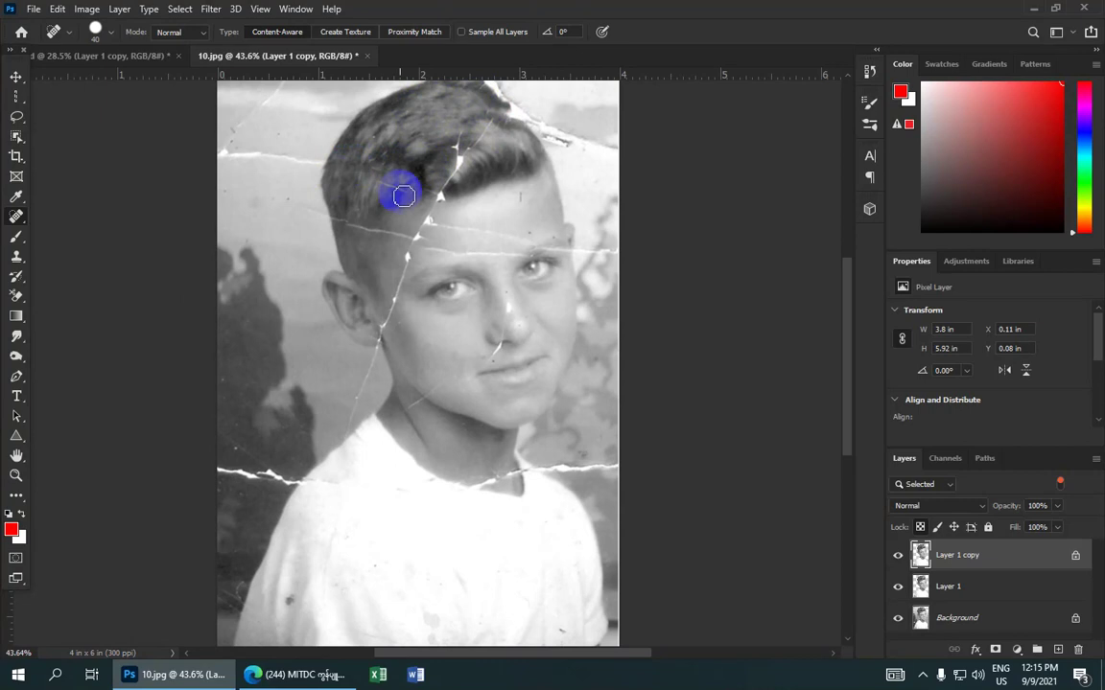
click(461, 163)
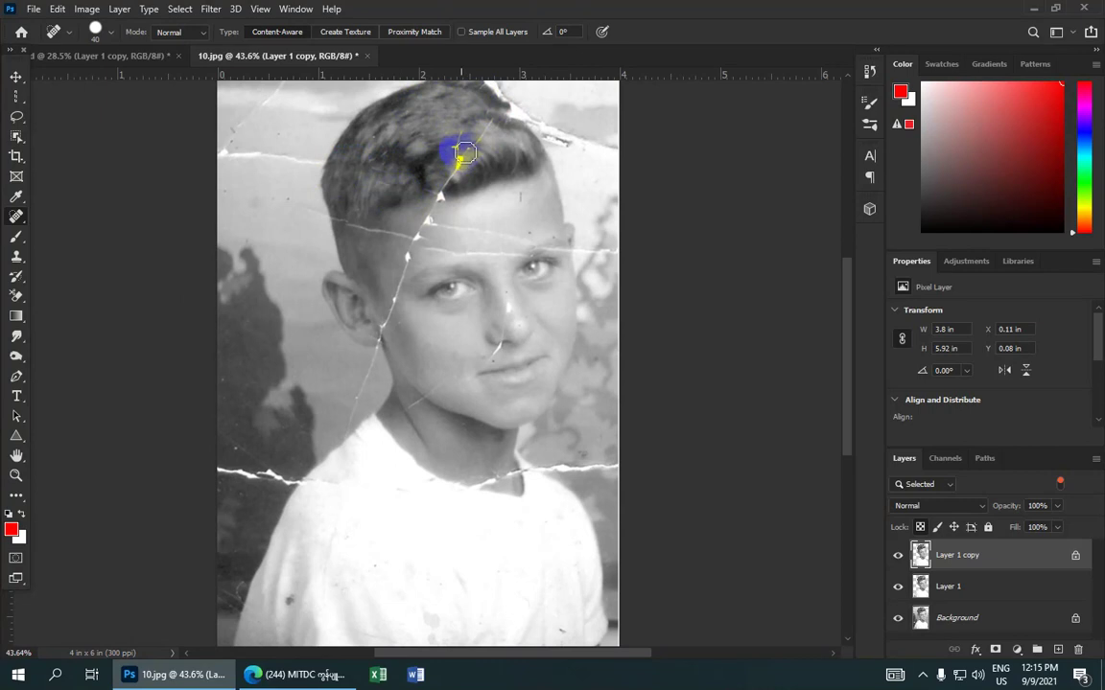
drag(460, 150, 470, 143)
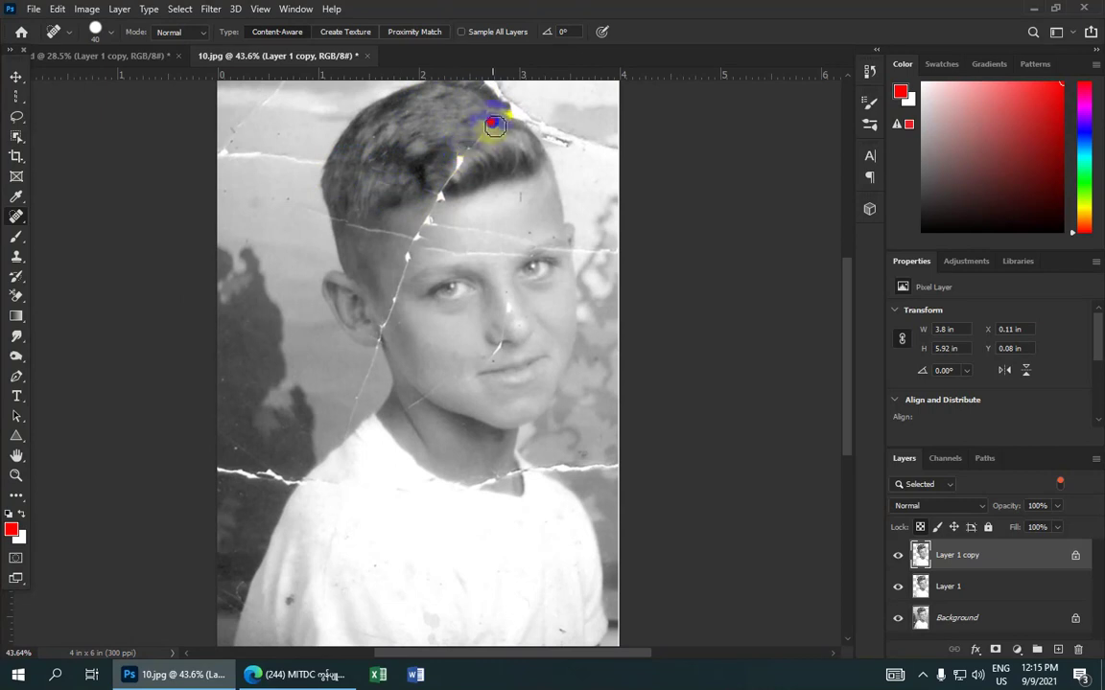
click(462, 163)
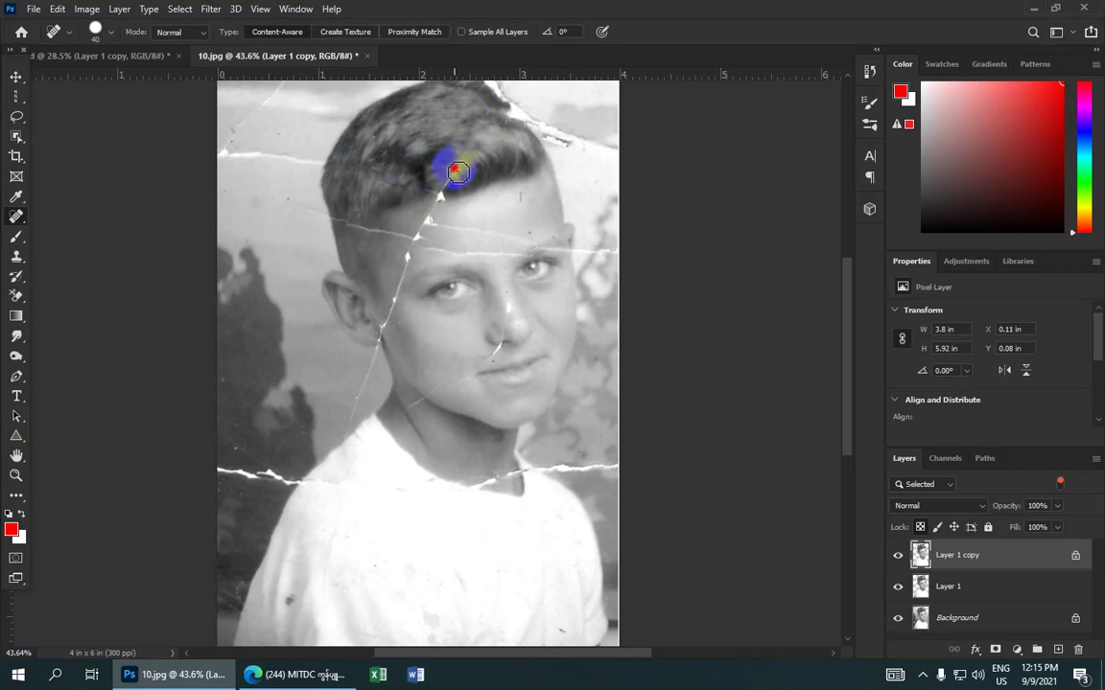
drag(458, 172, 443, 206)
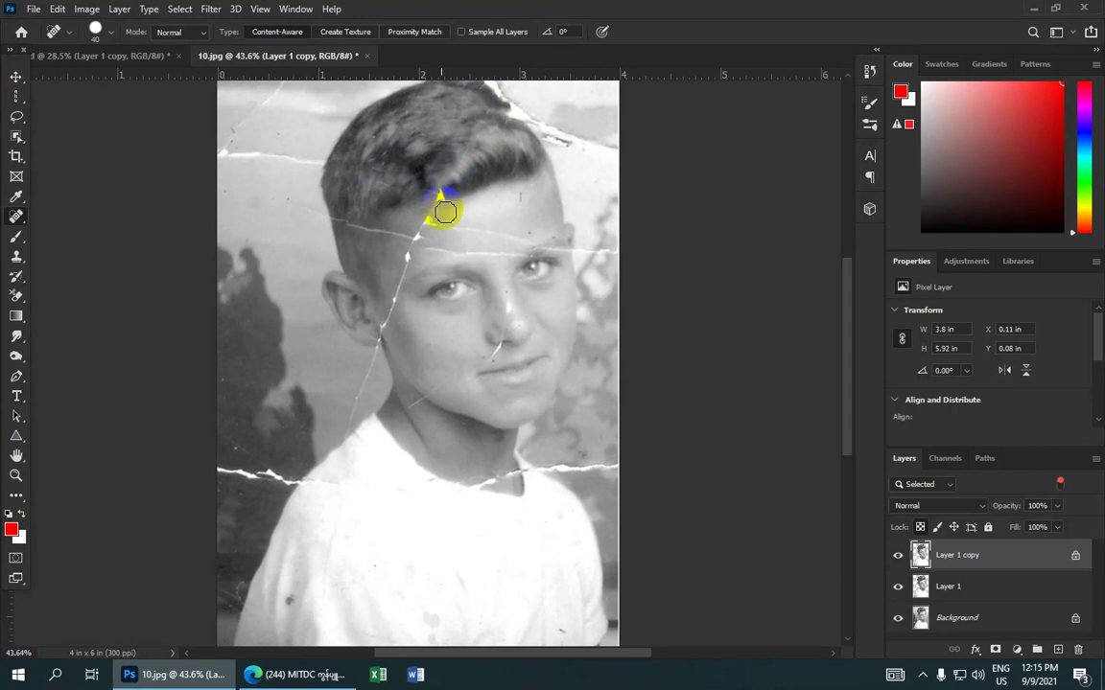
- Heal the crack across the forehead, continuing left to the brow
scroll(441, 207, up, 4)
drag(557, 252, 422, 234)
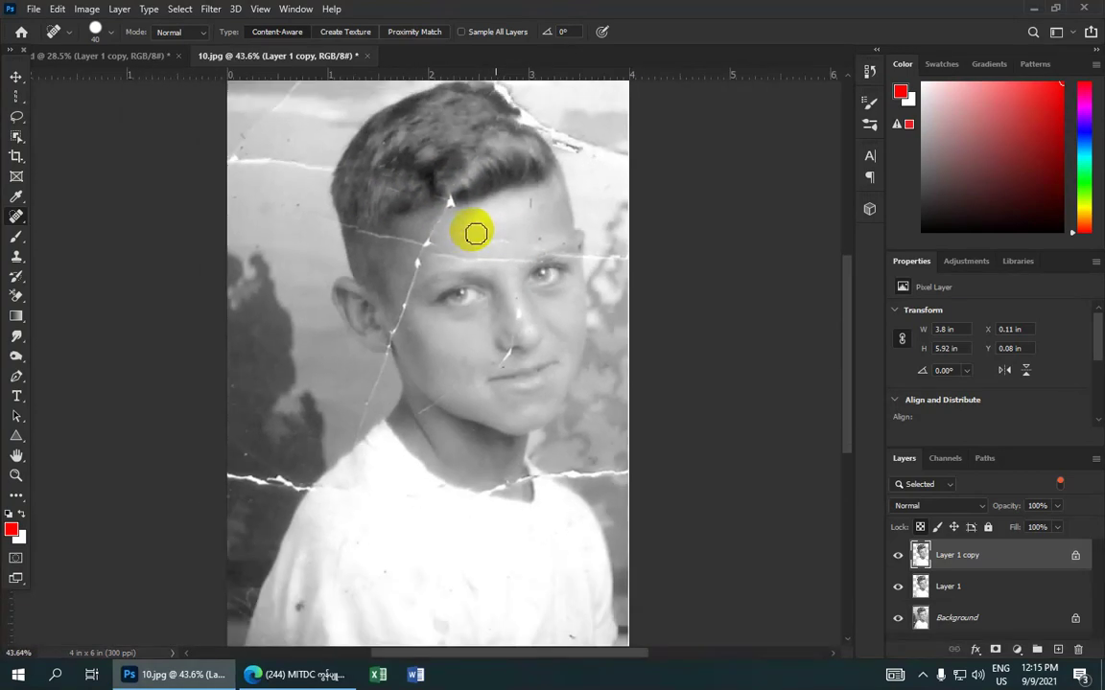
drag(513, 237, 457, 237)
scroll(487, 239, down, 1)
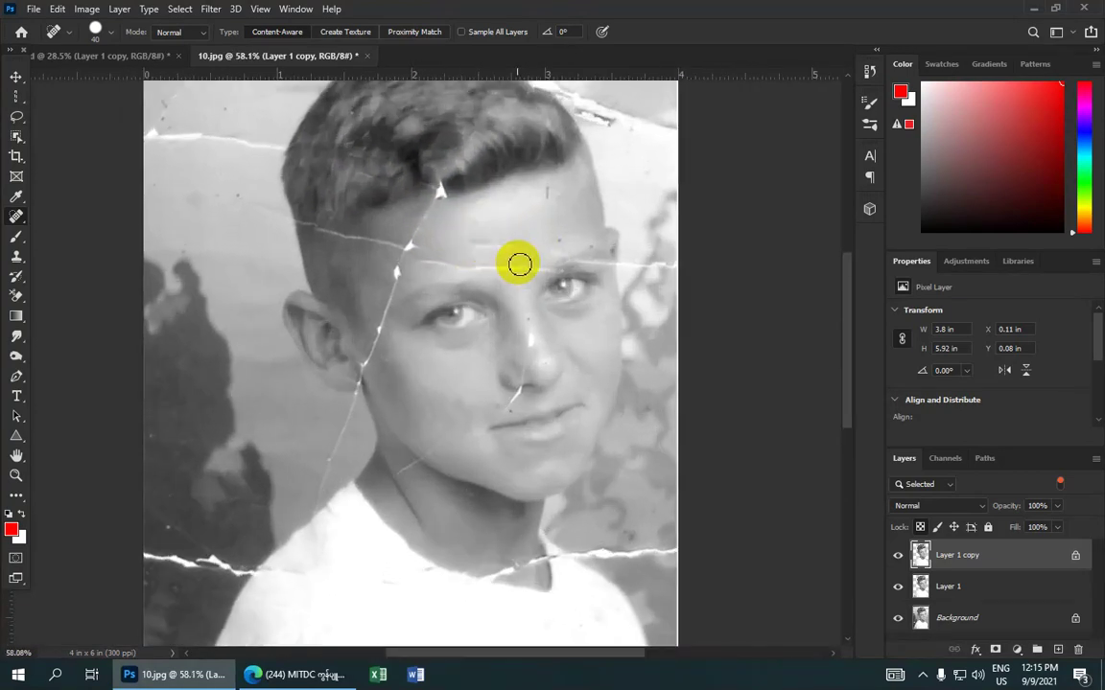
drag(524, 262, 442, 260)
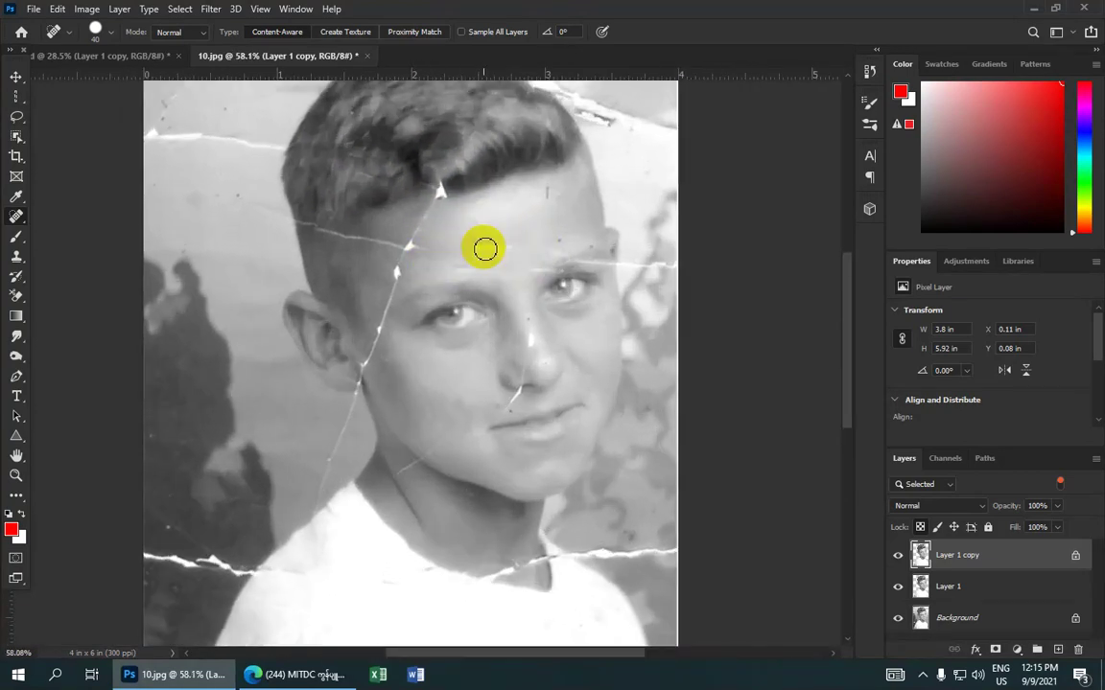
mouse_move(495, 245)
mouse_down()
mouse_move(467, 245)
mouse_move(396, 287)
mouse_up()
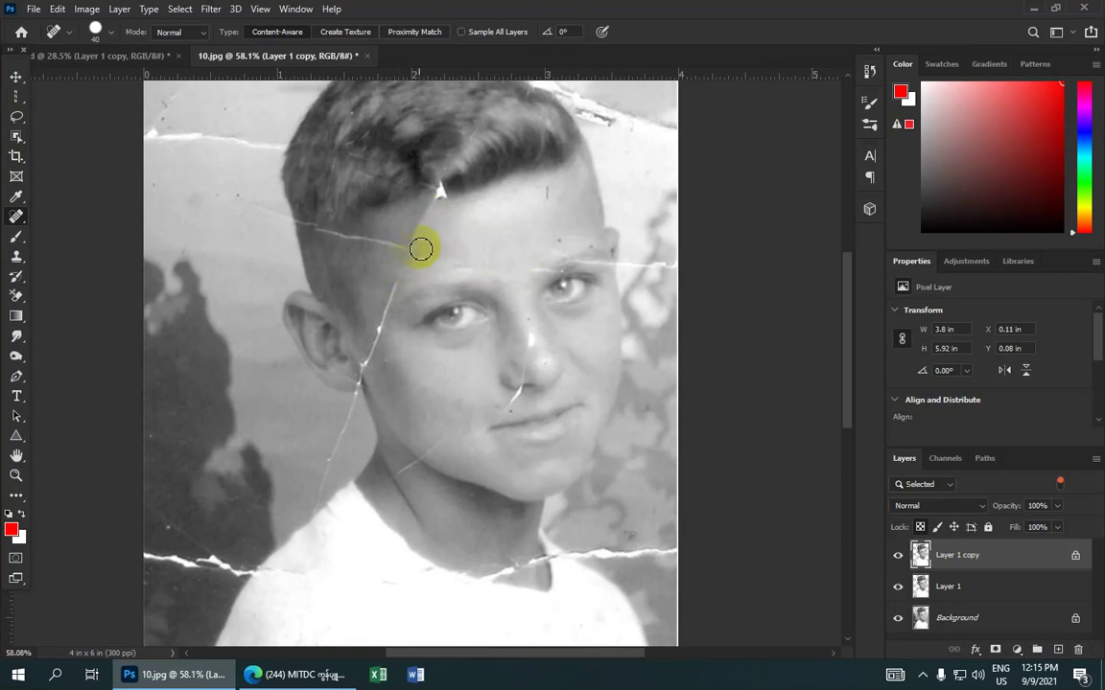
drag(424, 247, 383, 246)
- Heal the cracks from the hairline down the temple, plus the spot beside the nose
drag(439, 185, 444, 199)
mouse_move(393, 286)
mouse_down()
mouse_move(373, 363)
mouse_move(382, 365)
mouse_up()
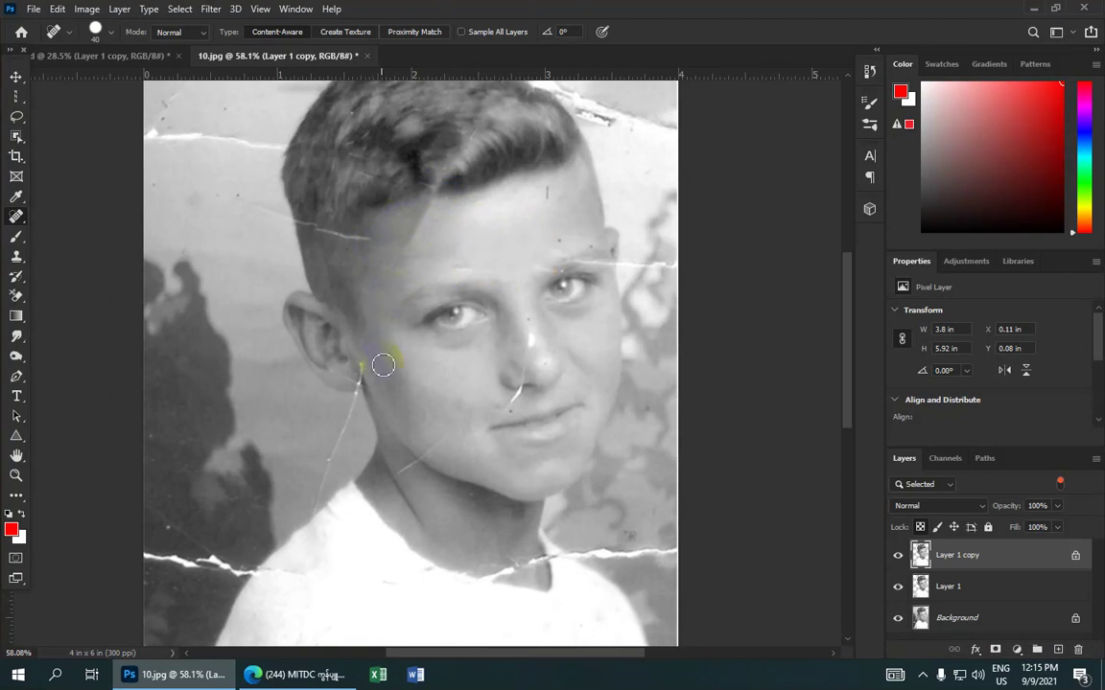
scroll(495, 400, up, 2)
mouse_move(535, 319)
mouse_down()
mouse_move(526, 350)
mouse_move(478, 279)
mouse_up()
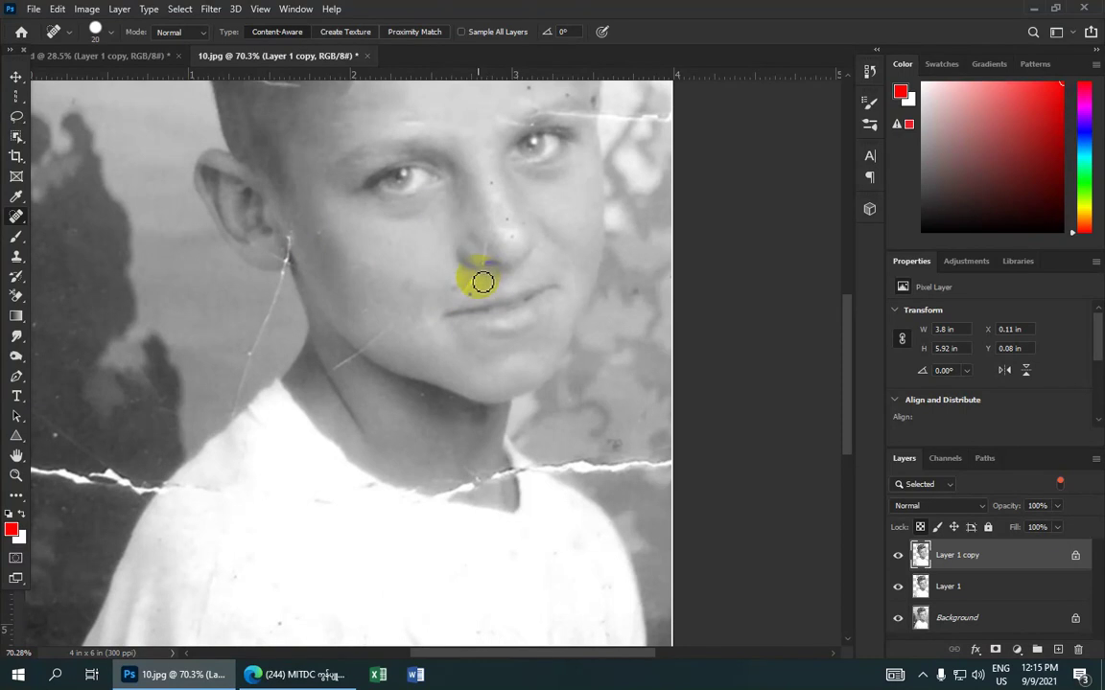
- Set the healing brush to size 20 and heal the scratch from cheek down the neck below the ear
right_click(471, 296)
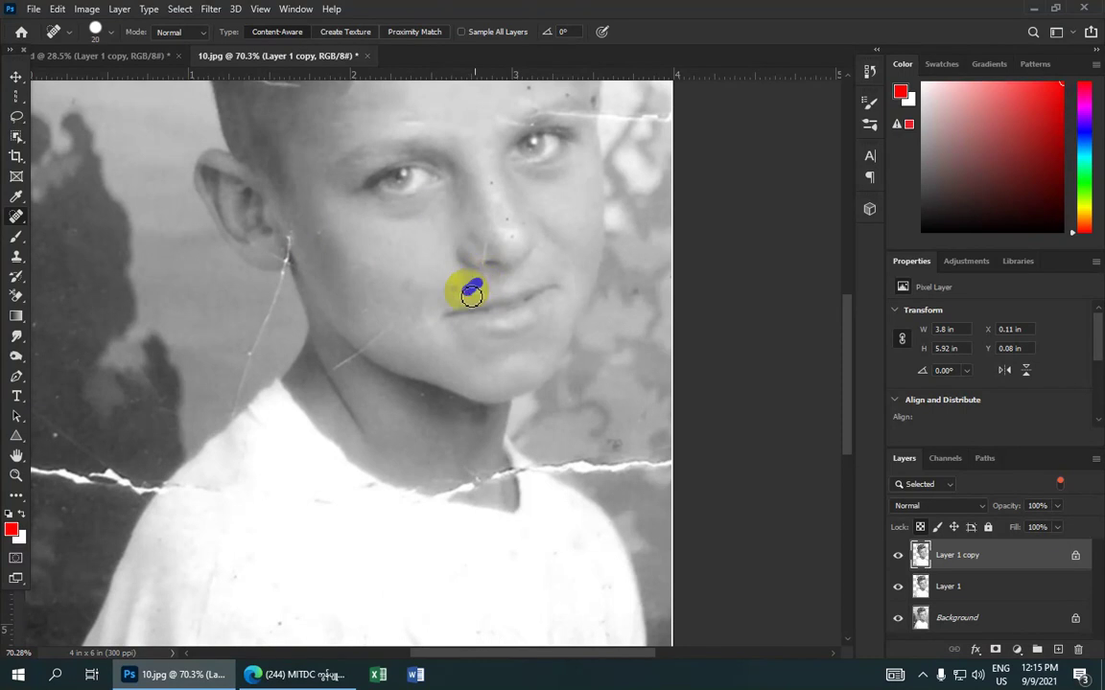
click(396, 330)
drag(396, 330, 346, 360)
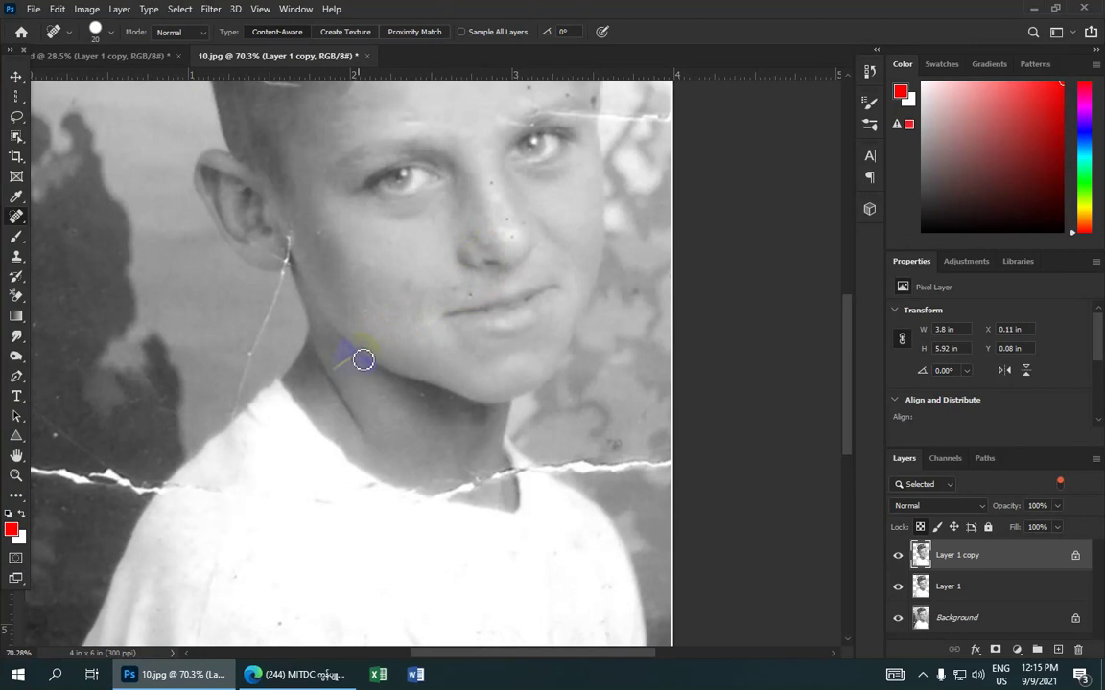
scroll(335, 379, up, 2)
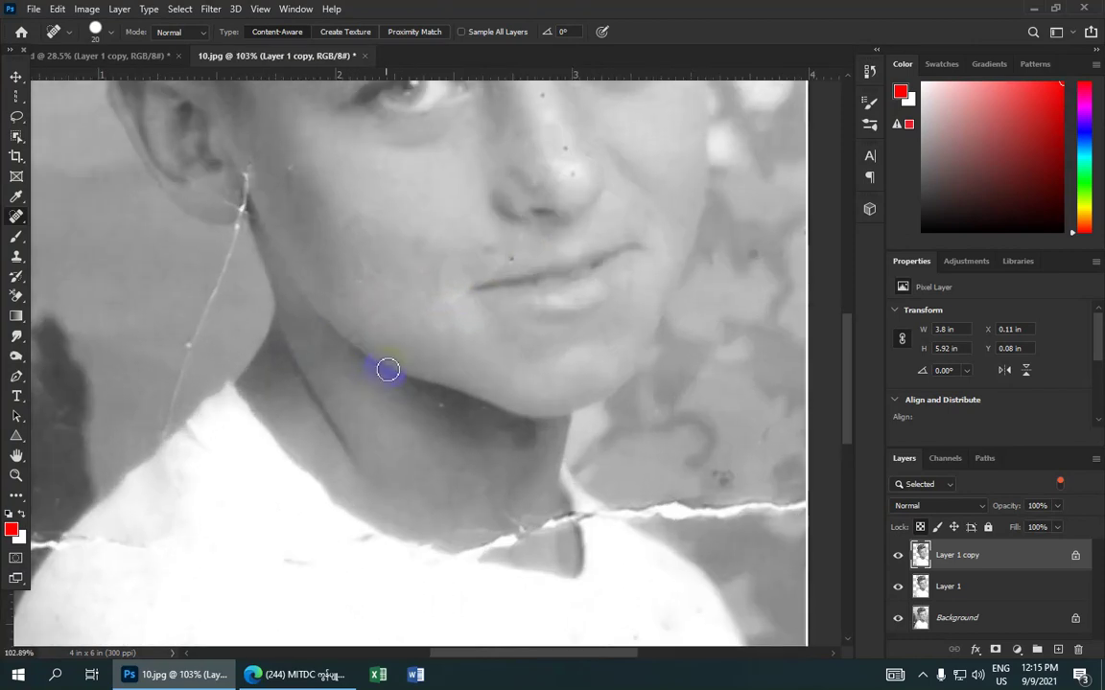
scroll(333, 349, up, 2)
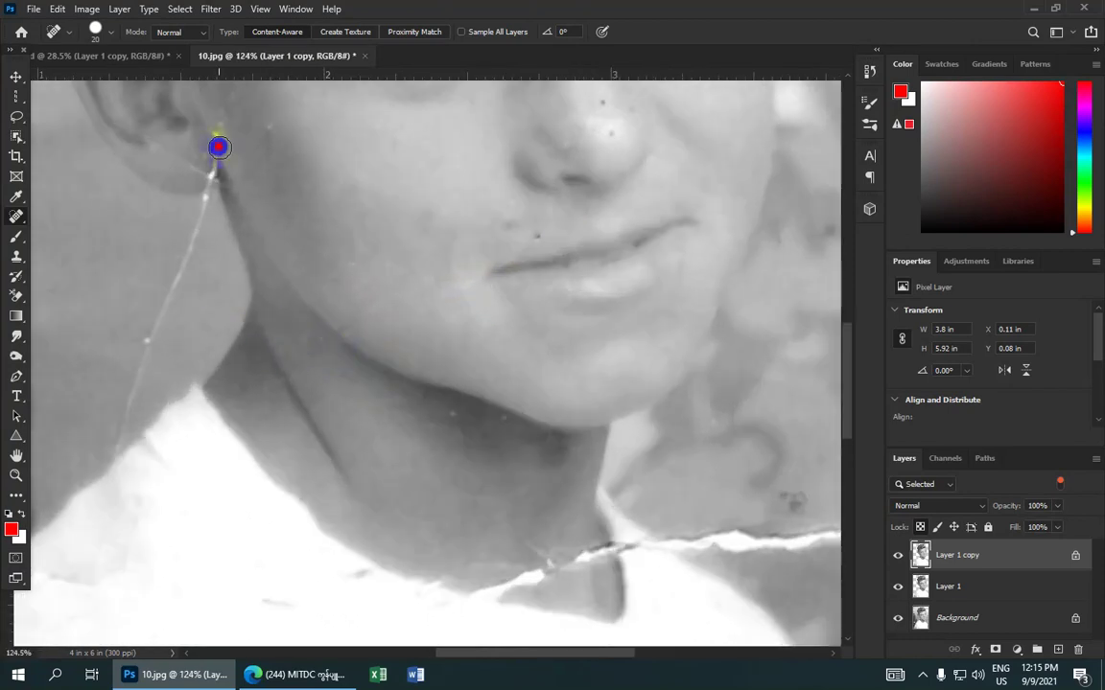
drag(220, 141, 215, 182)
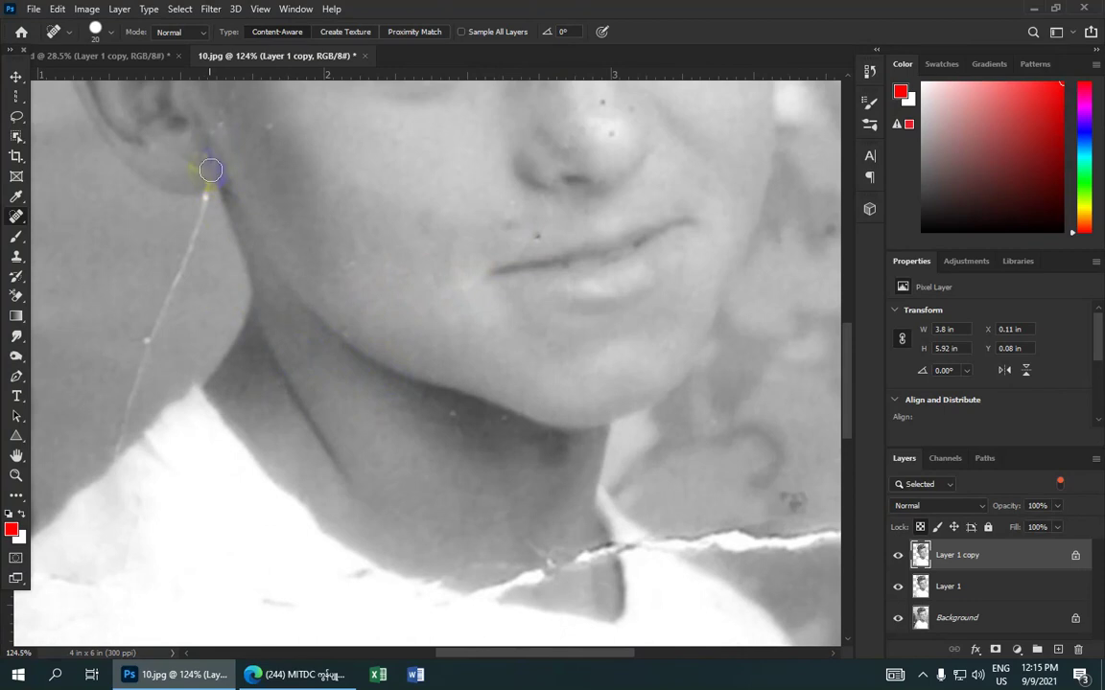
- Heal the white crack along the collar and the neck's lower edge
scroll(246, 190, down, 3)
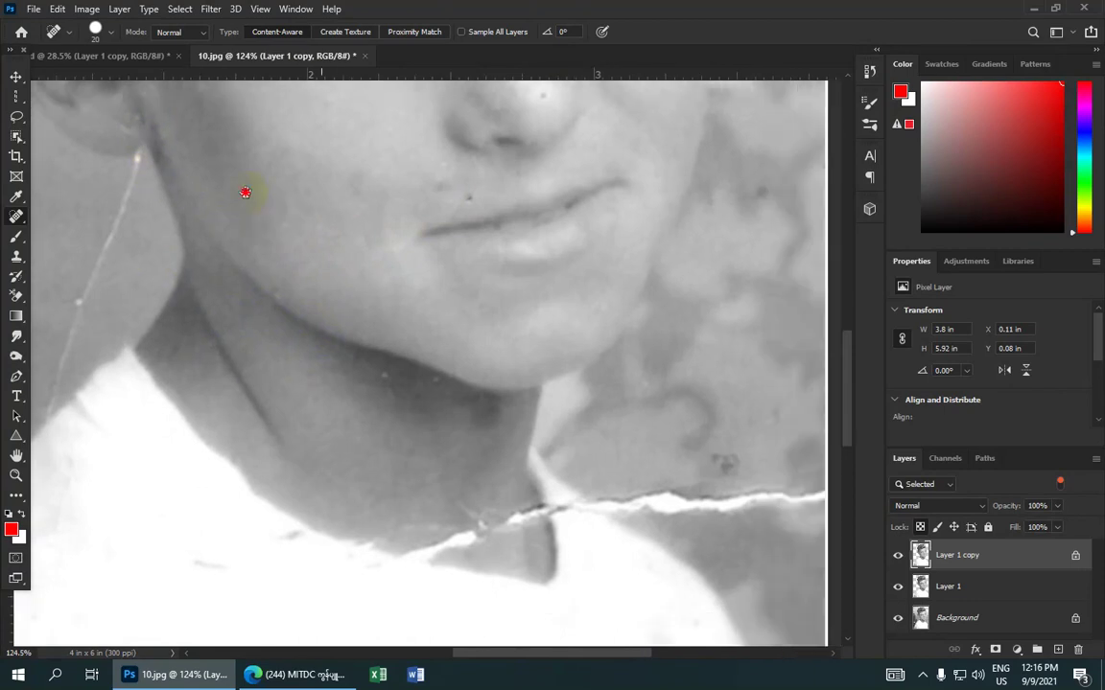
scroll(444, 419, right, 3)
click(449, 381)
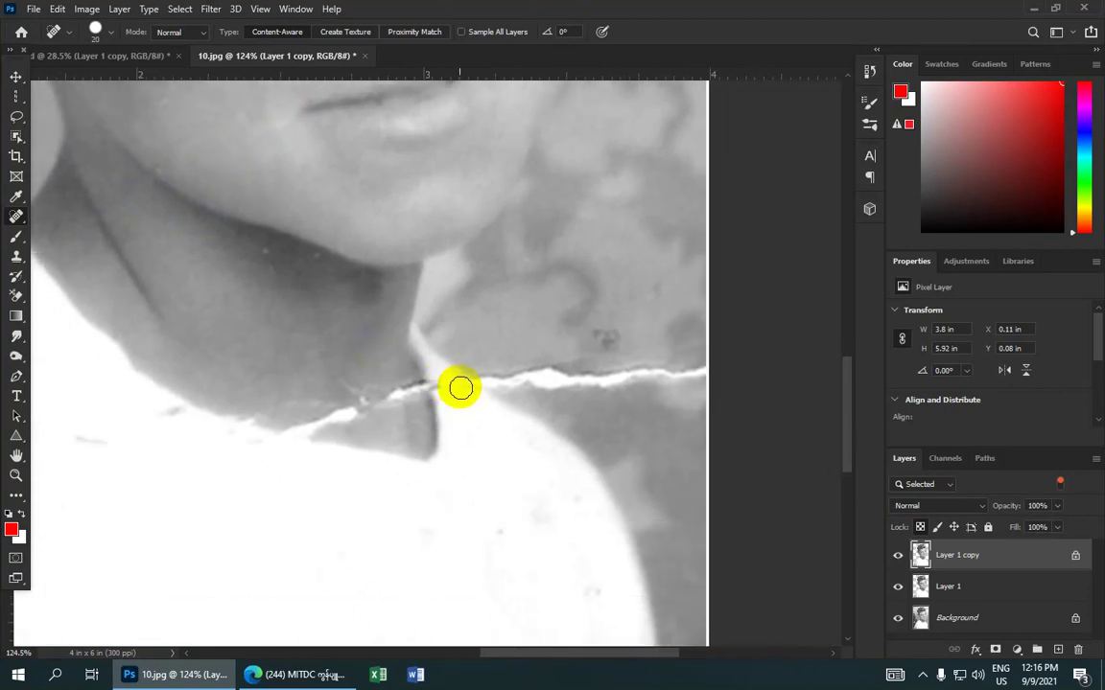
click(463, 381)
drag(379, 391, 412, 395)
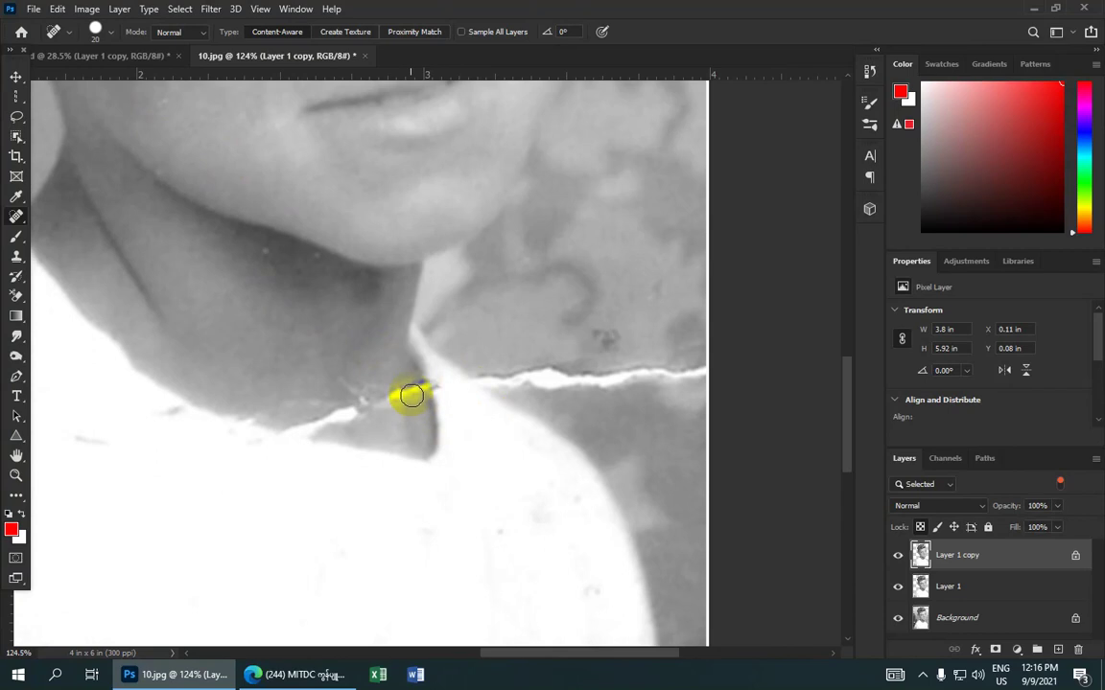
scroll(394, 402, up, 1)
scroll(388, 424, up, 2)
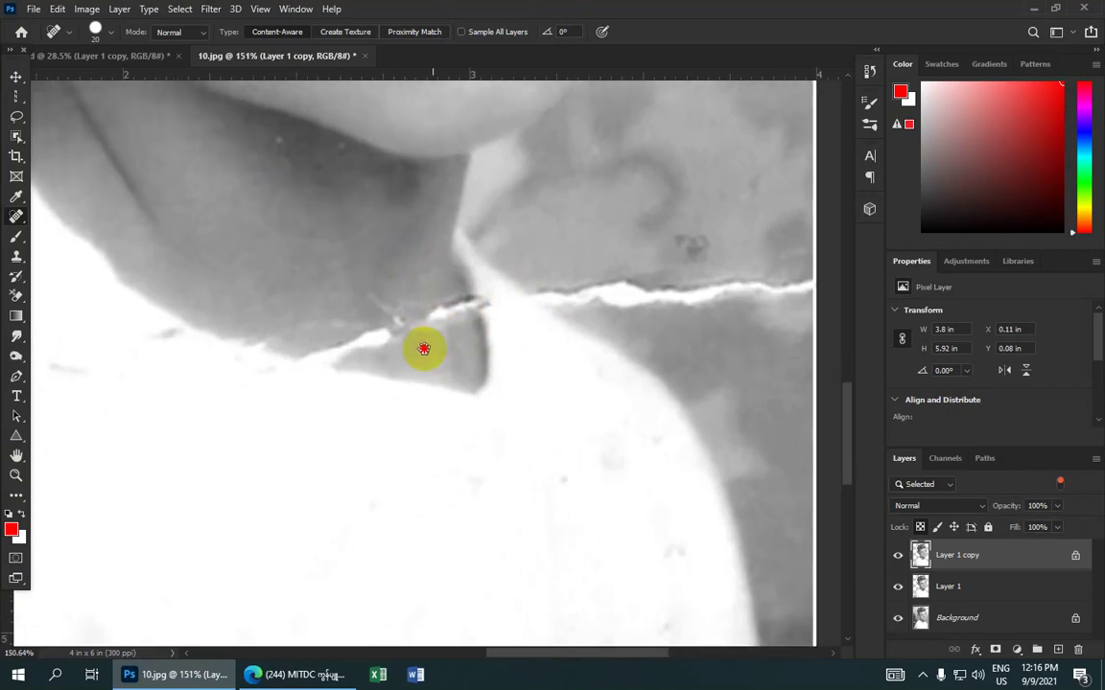
drag(427, 320, 455, 308)
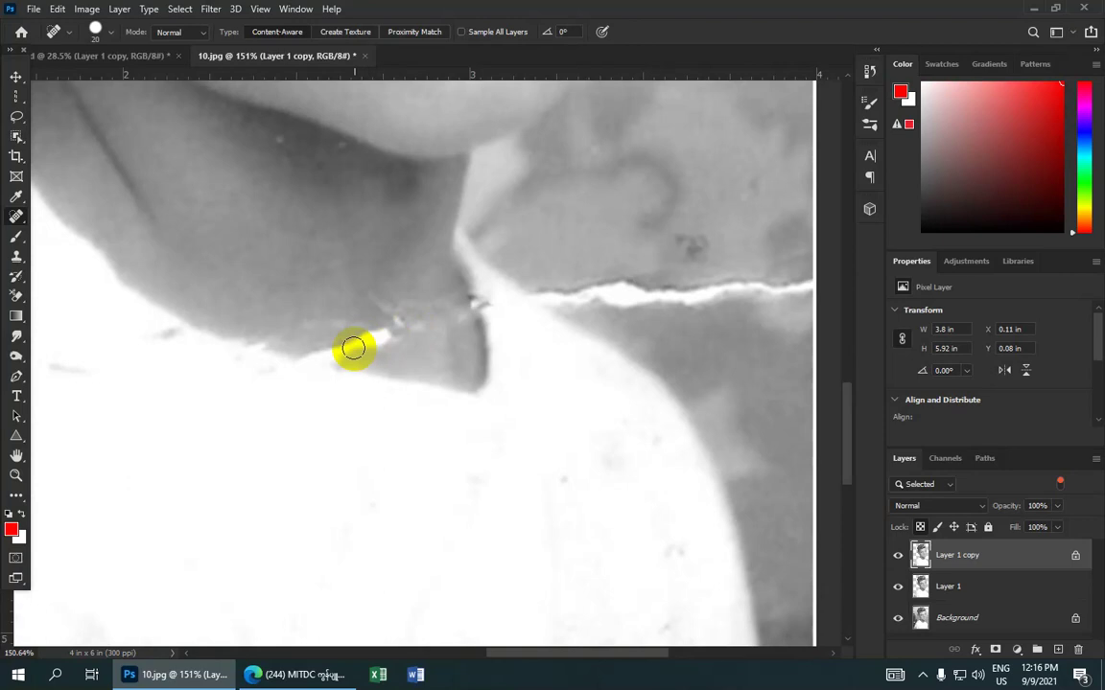
drag(332, 352, 390, 332)
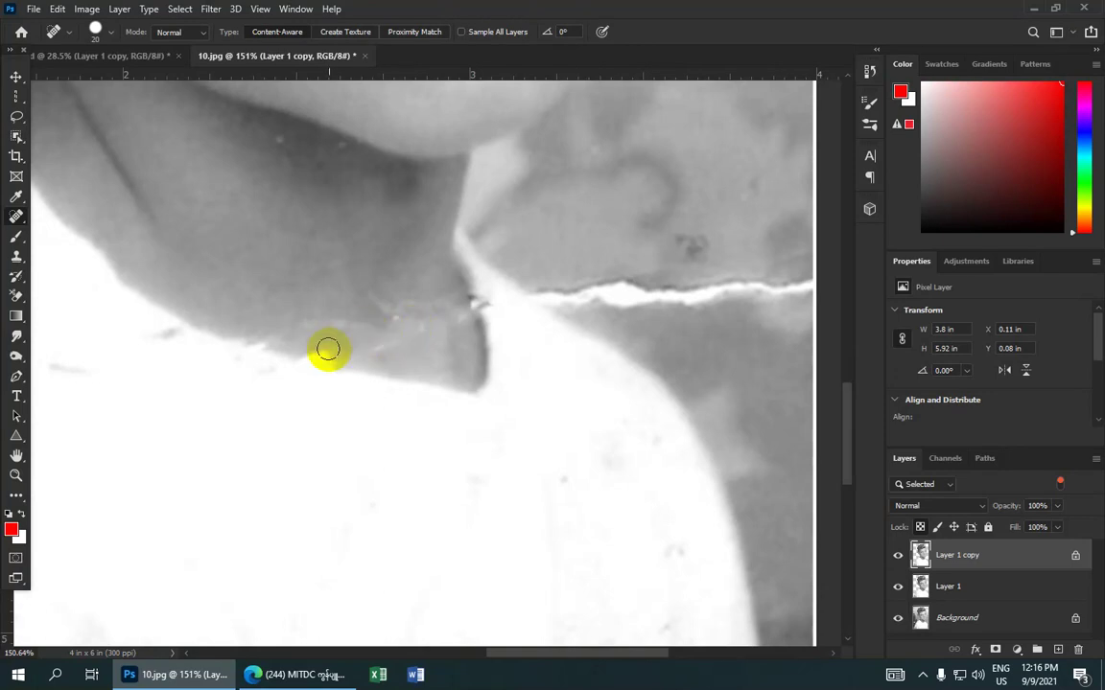
drag(313, 347, 424, 323)
- Move the view down to the boy's shirt and shoulders
scroll(437, 333, down, 5)
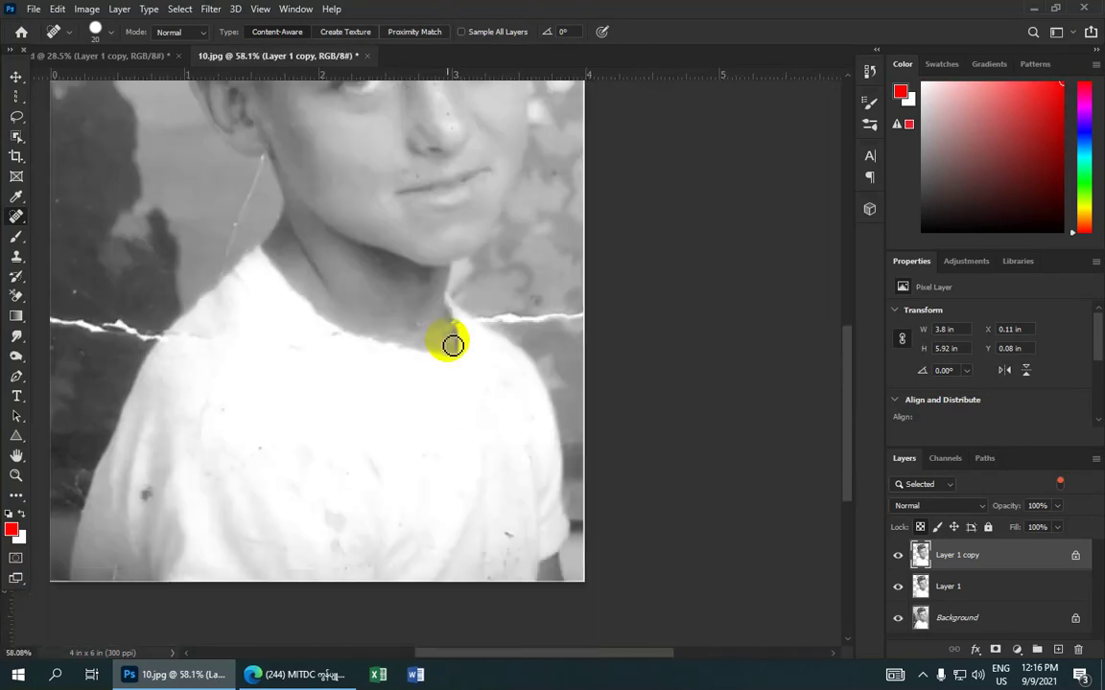
scroll(422, 336, up, 2)
scroll(426, 342, up, 3)
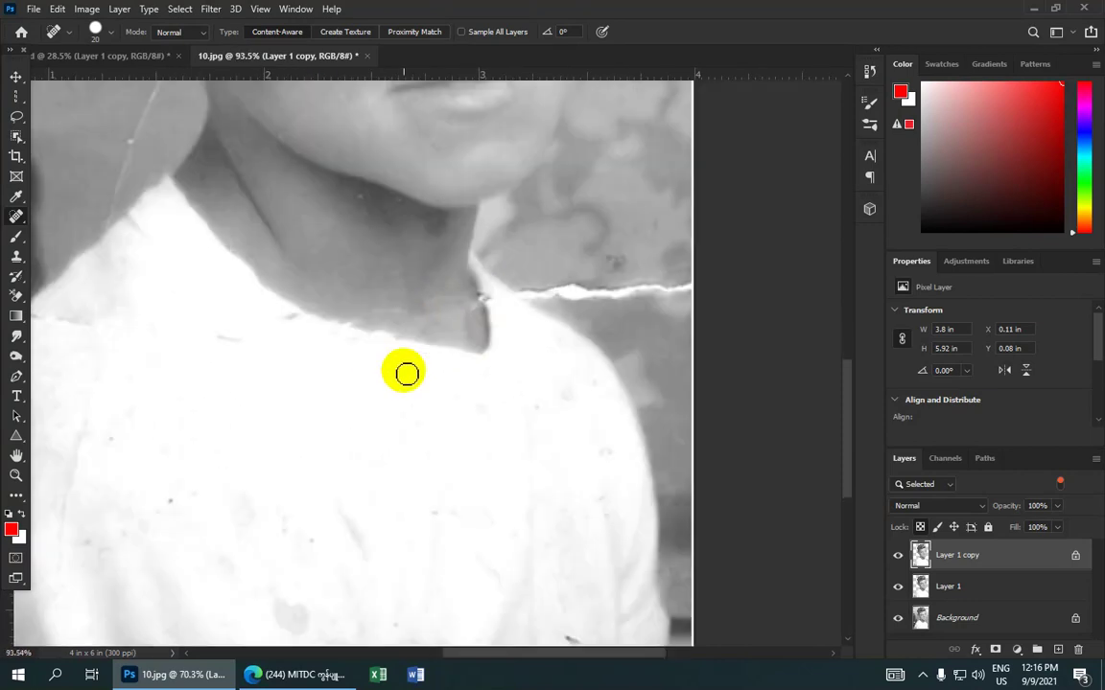
drag(381, 402, 532, 313)
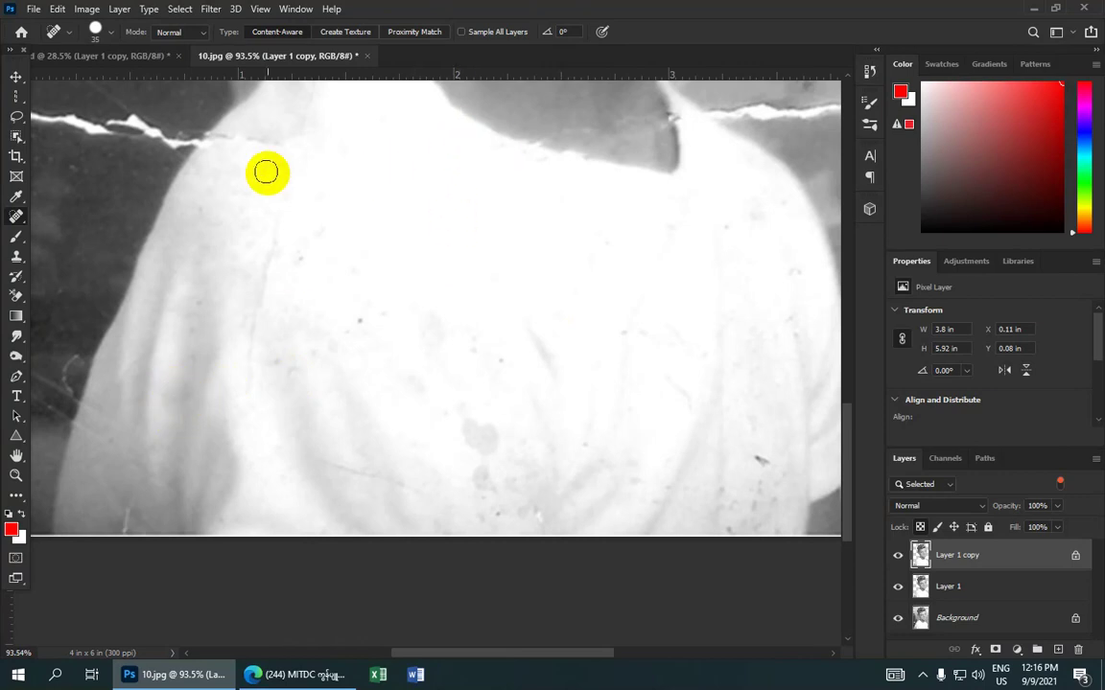
- Heal the cracks and spot along the left shoulder edge
click(221, 143)
drag(221, 143, 254, 141)
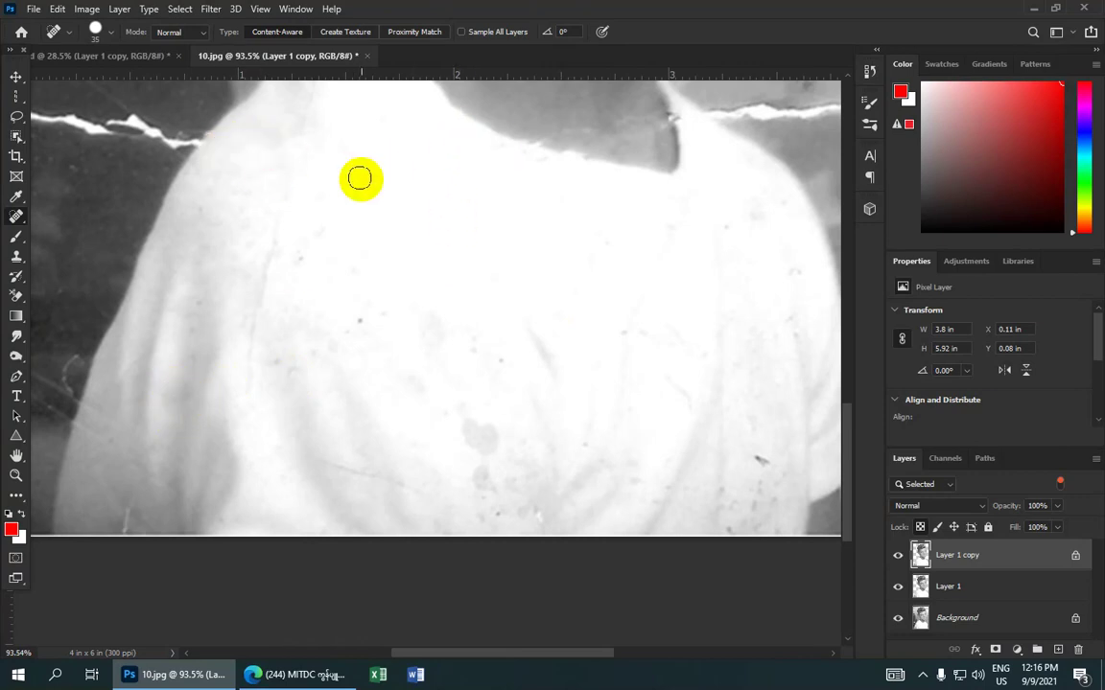
scroll(362, 184, down, 2)
click(275, 171)
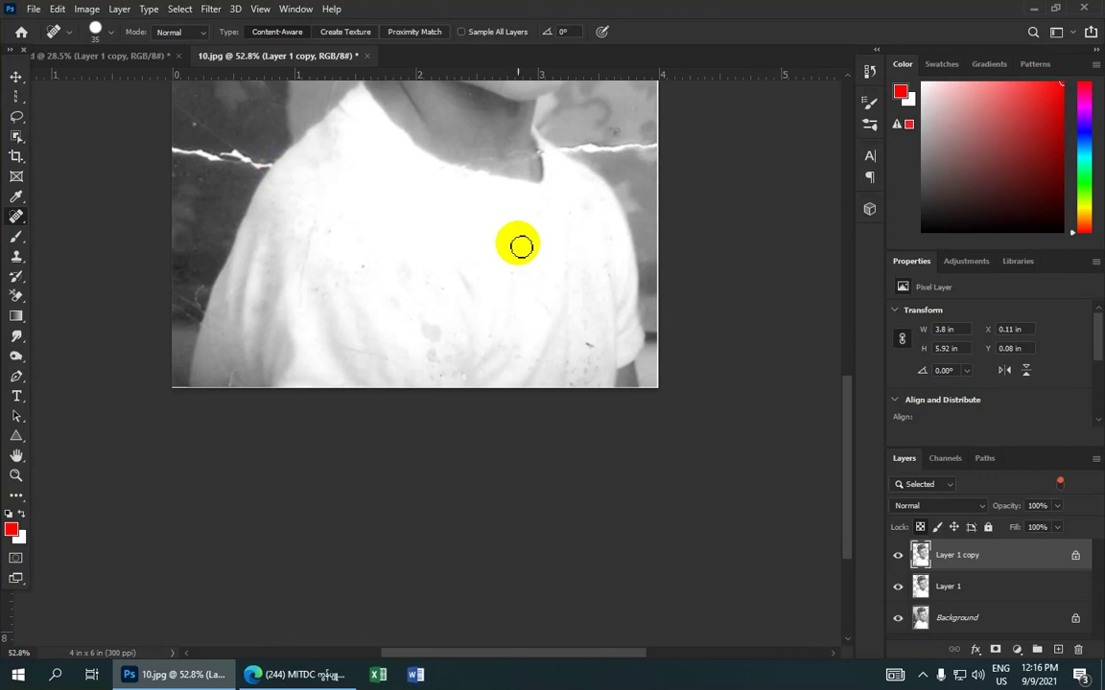
- Heal the dark spots, grey blotch and diagonal stains across the white shirt
click(587, 343)
drag(457, 271, 488, 323)
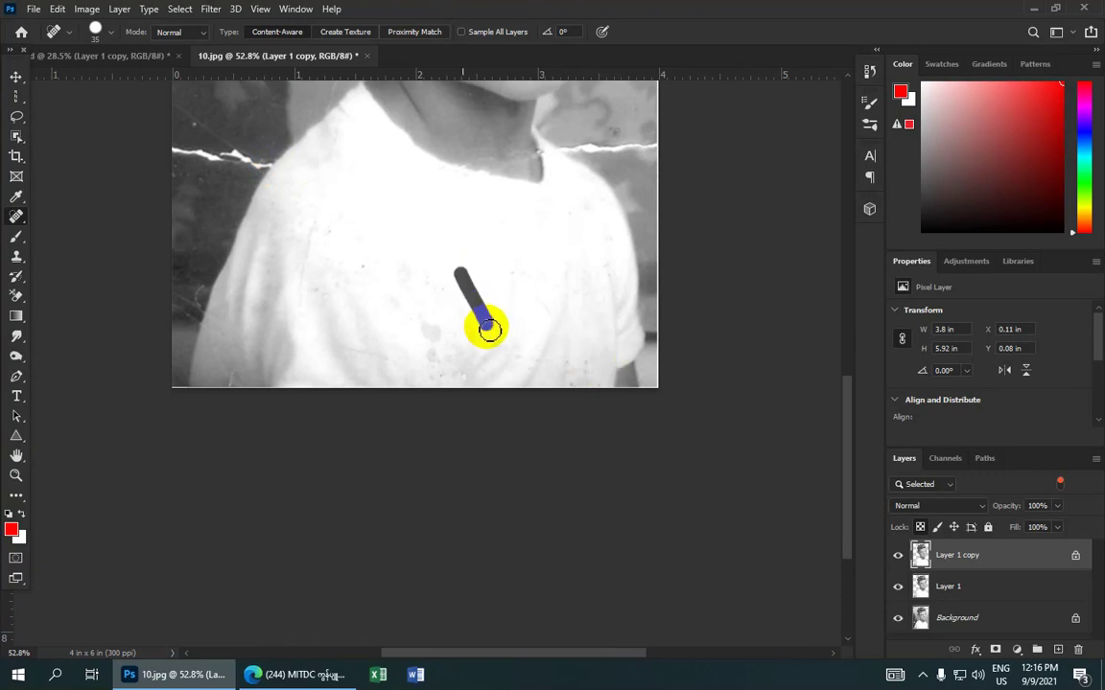
scroll(462, 345, up, 2)
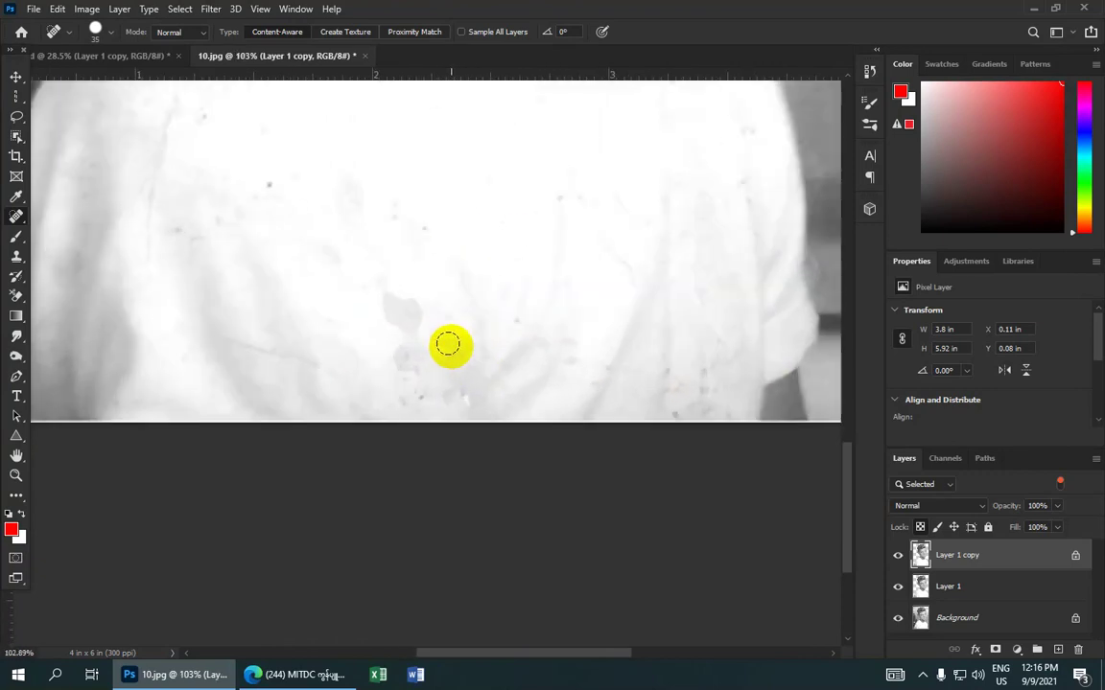
drag(381, 291, 419, 336)
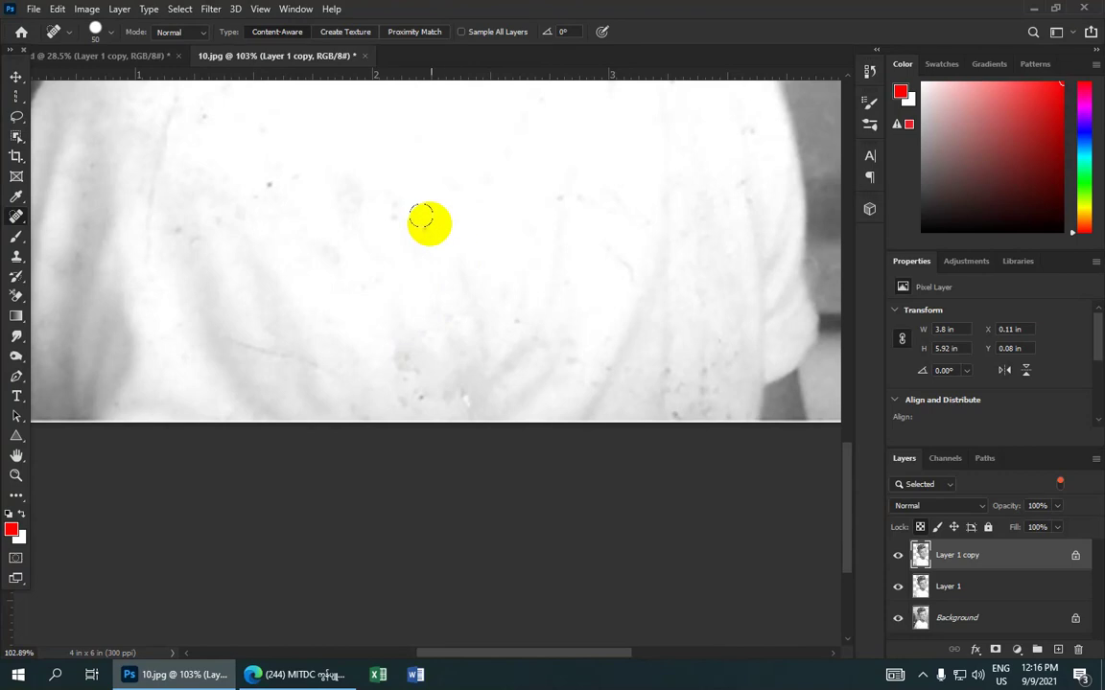
drag(422, 219, 452, 268)
drag(353, 171, 351, 257)
drag(276, 165, 211, 252)
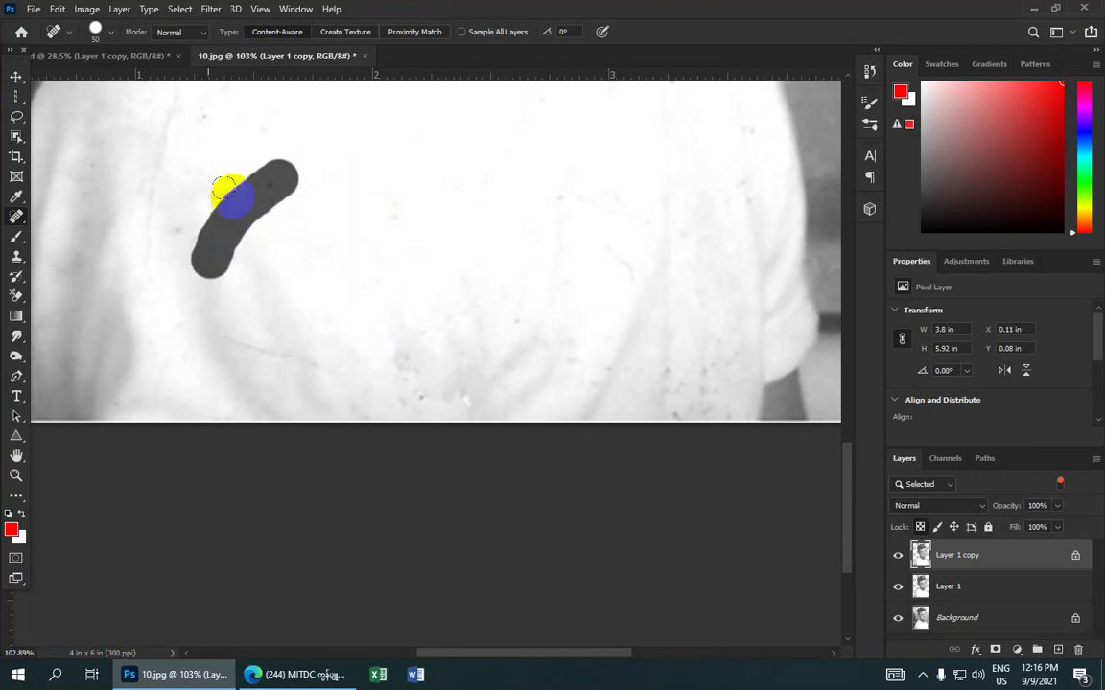
drag(590, 195, 515, 288)
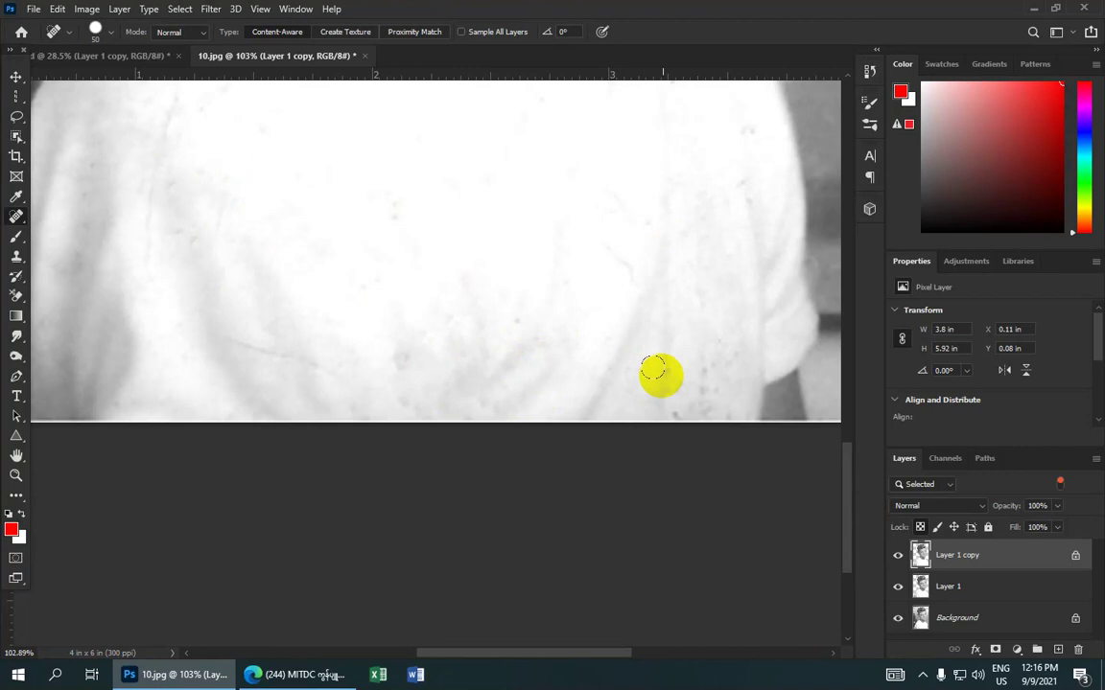
- Zoom out and back in on the boy's right-hand eye
scroll(598, 295, down, 3)
scroll(599, 295, down, 2)
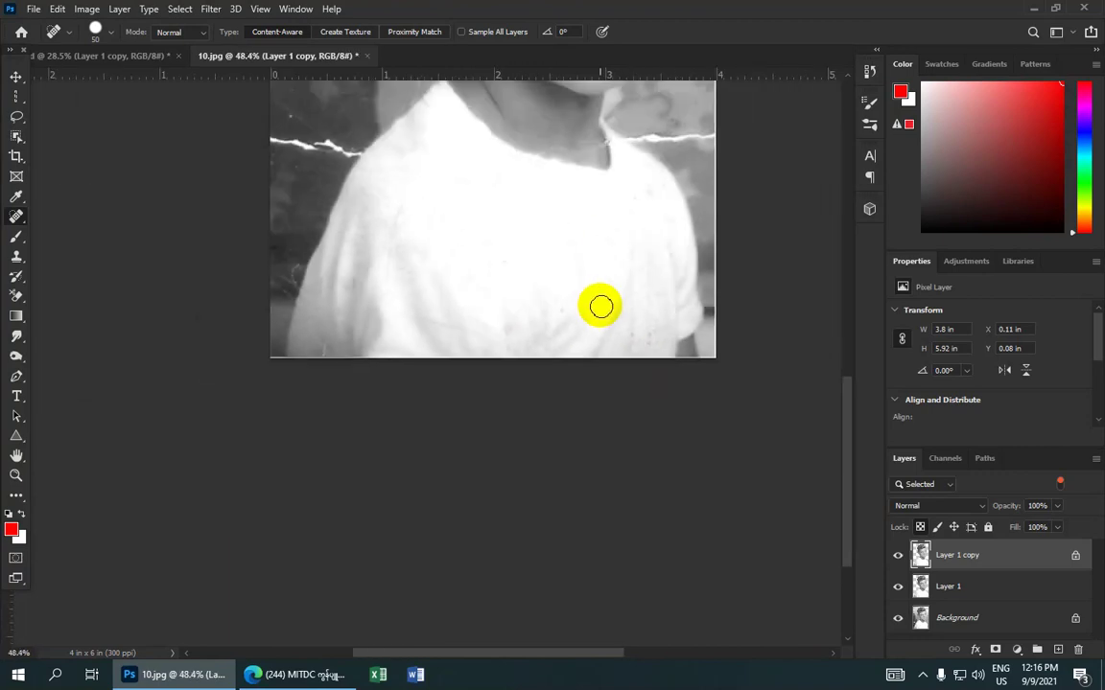
scroll(585, 309, up, 3)
scroll(561, 312, up, 2)
scroll(532, 283, up, 2)
scroll(516, 251, up, 1)
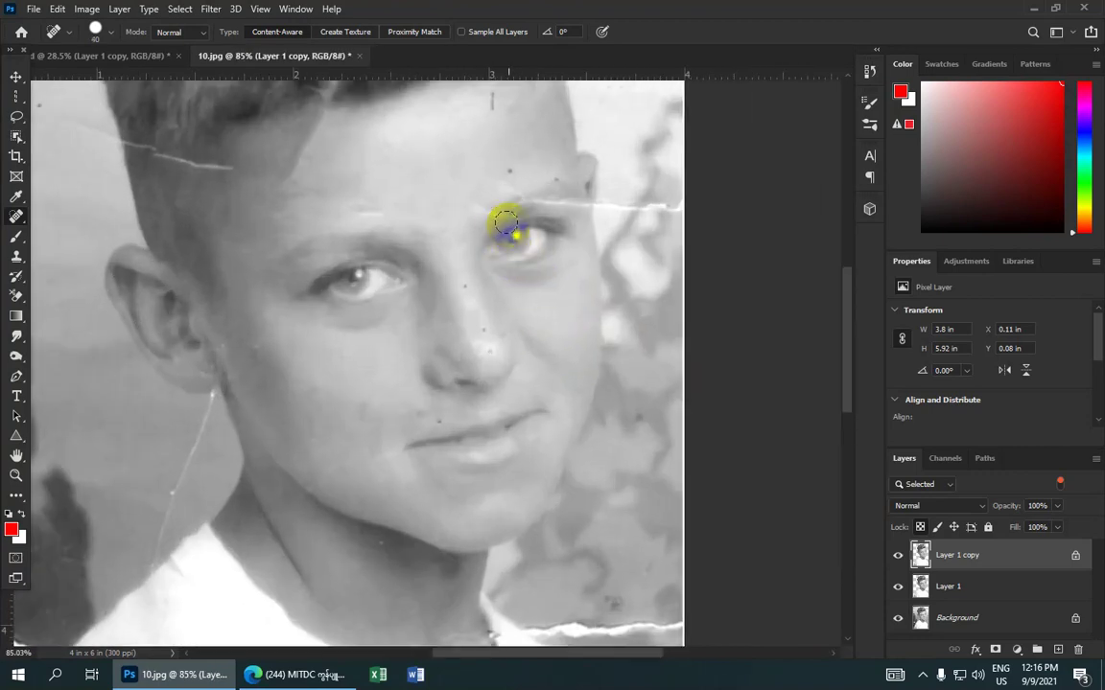
- Shrink the healing brush to 15 and heal the cracks beside the eye and along the temple
key(bracketleft)
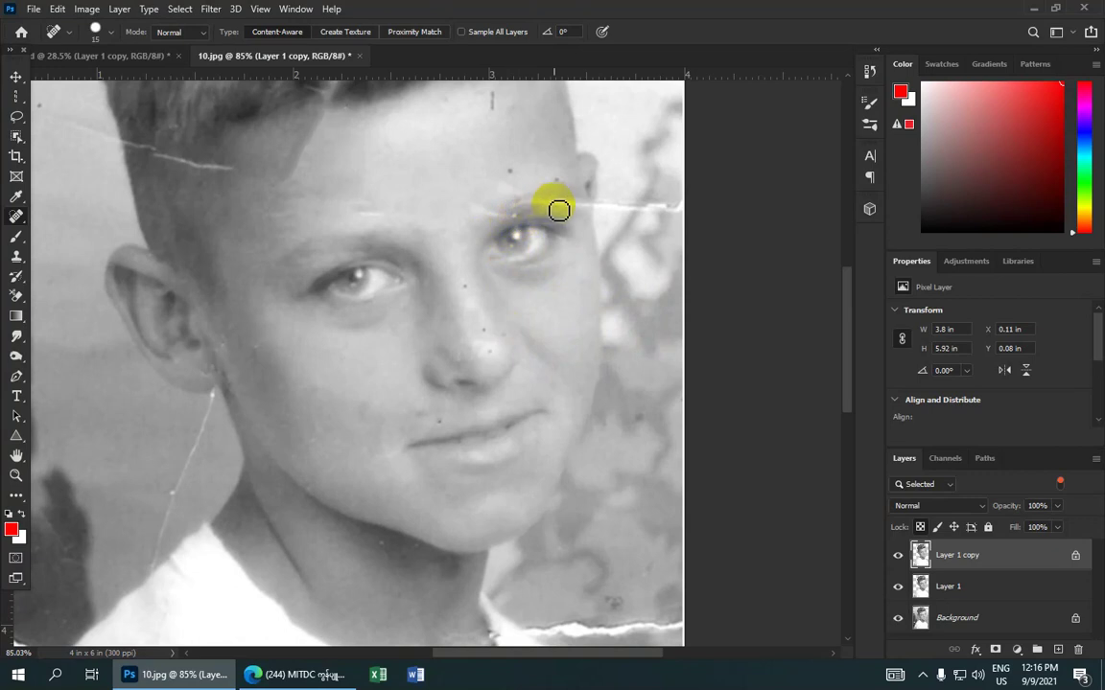
drag(546, 208, 591, 212)
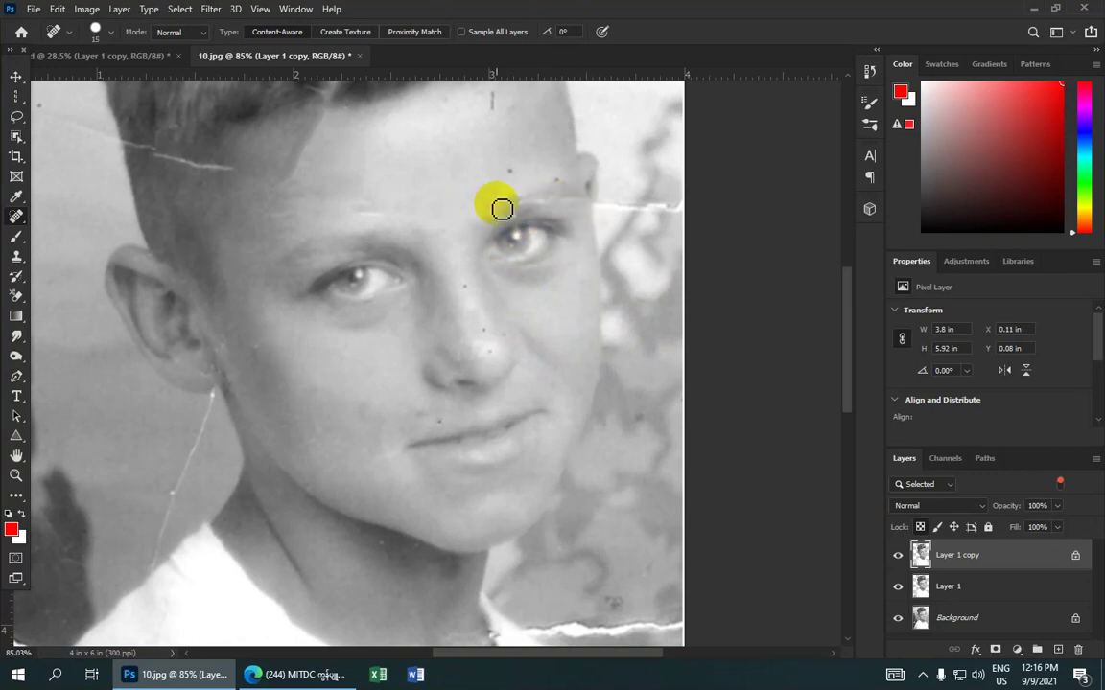
mouse_move(530, 190)
mouse_down()
mouse_move(490, 209)
mouse_move(506, 224)
mouse_move(575, 206)
mouse_up()
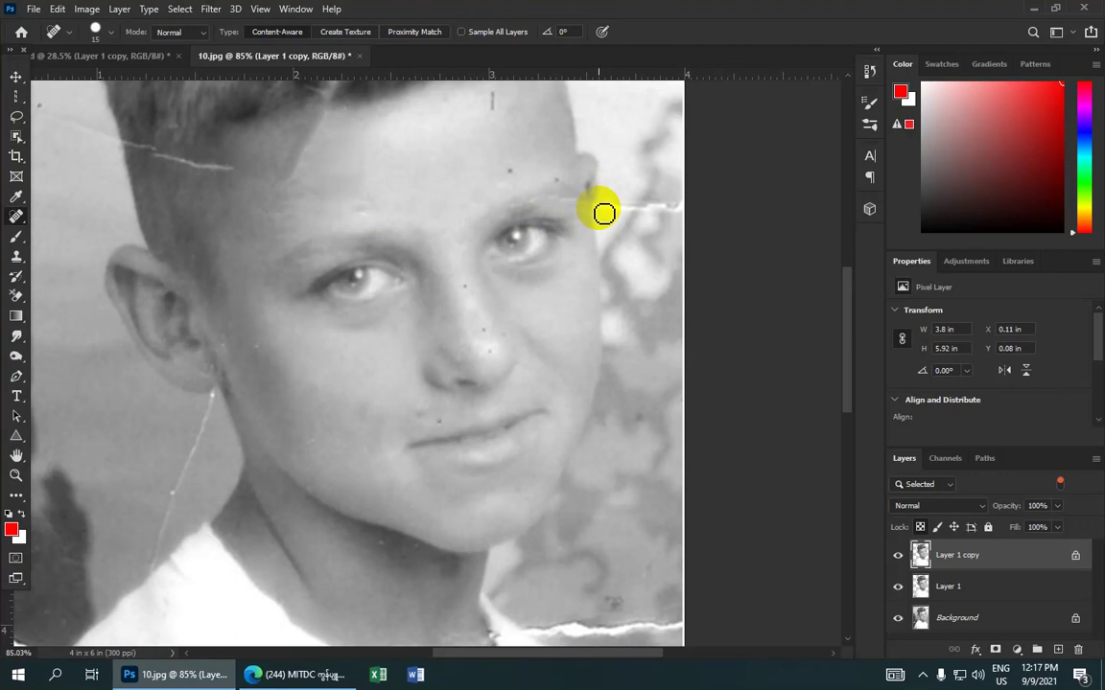
drag(603, 213, 537, 197)
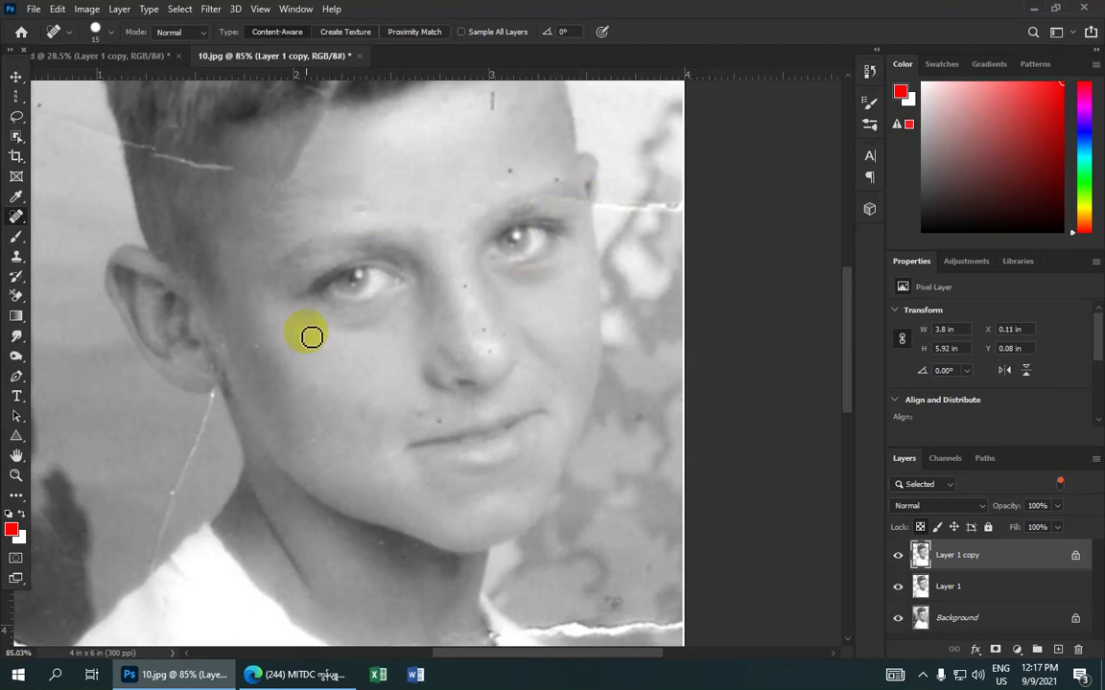
- Heal the cheek edge beside the ear, the mark near the temple, and the crack atop the hair
drag(226, 324, 237, 358)
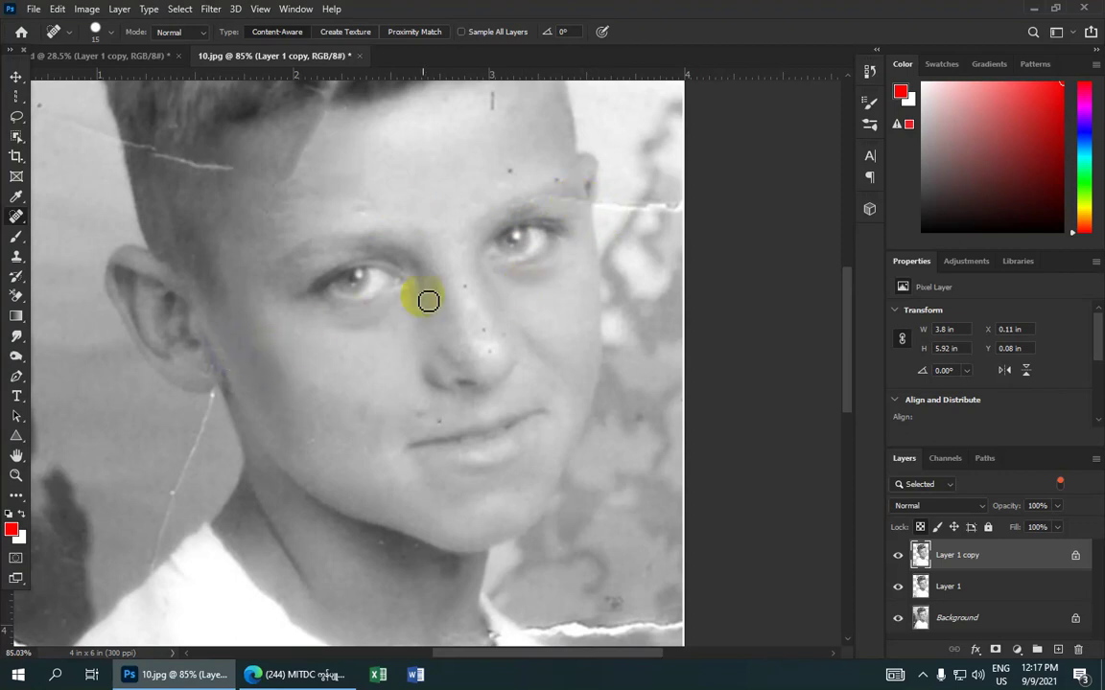
scroll(427, 298, down, 3)
scroll(419, 256, down, 2)
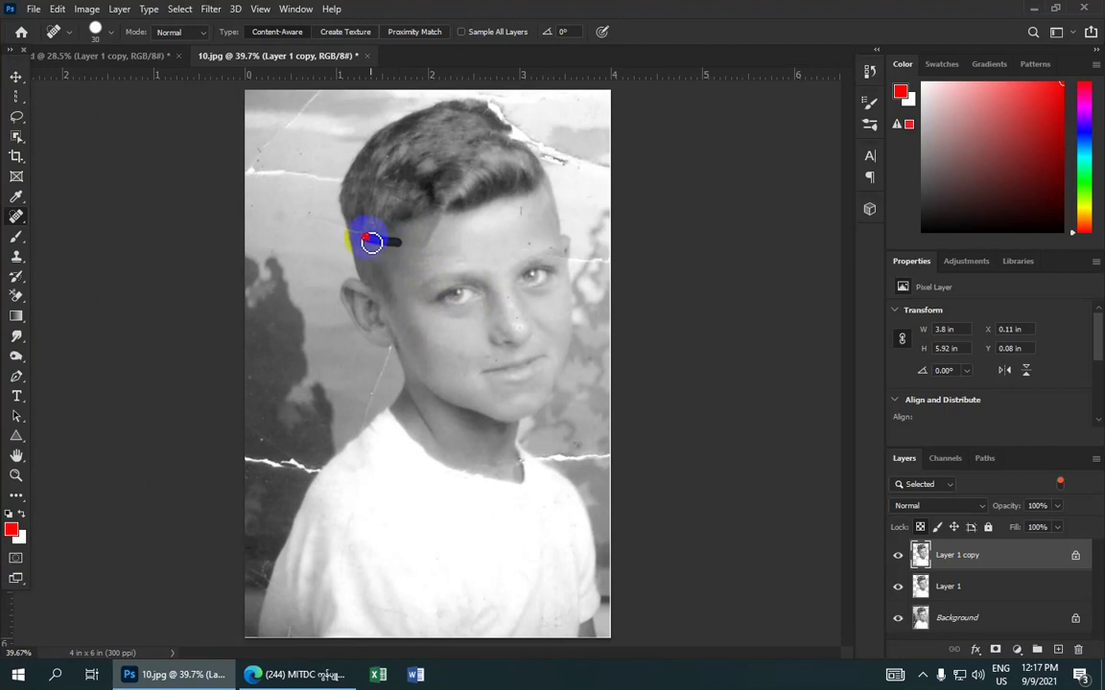
mouse_move(361, 237)
mouse_down()
mouse_move(399, 216)
mouse_move(390, 161)
mouse_up()
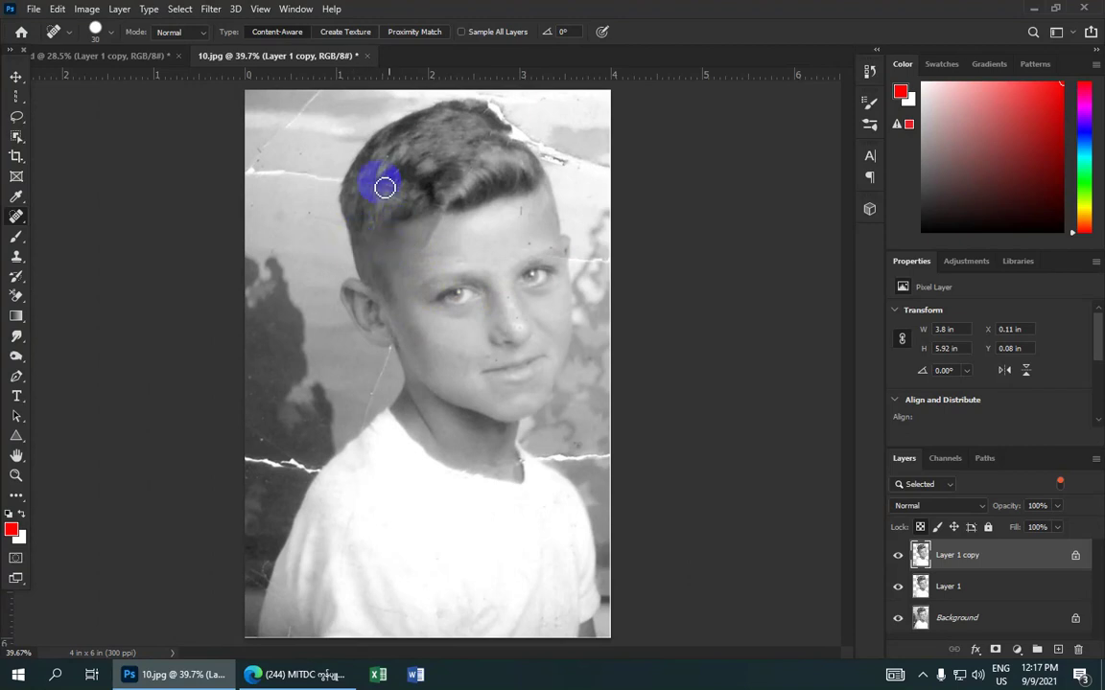
click(498, 112)
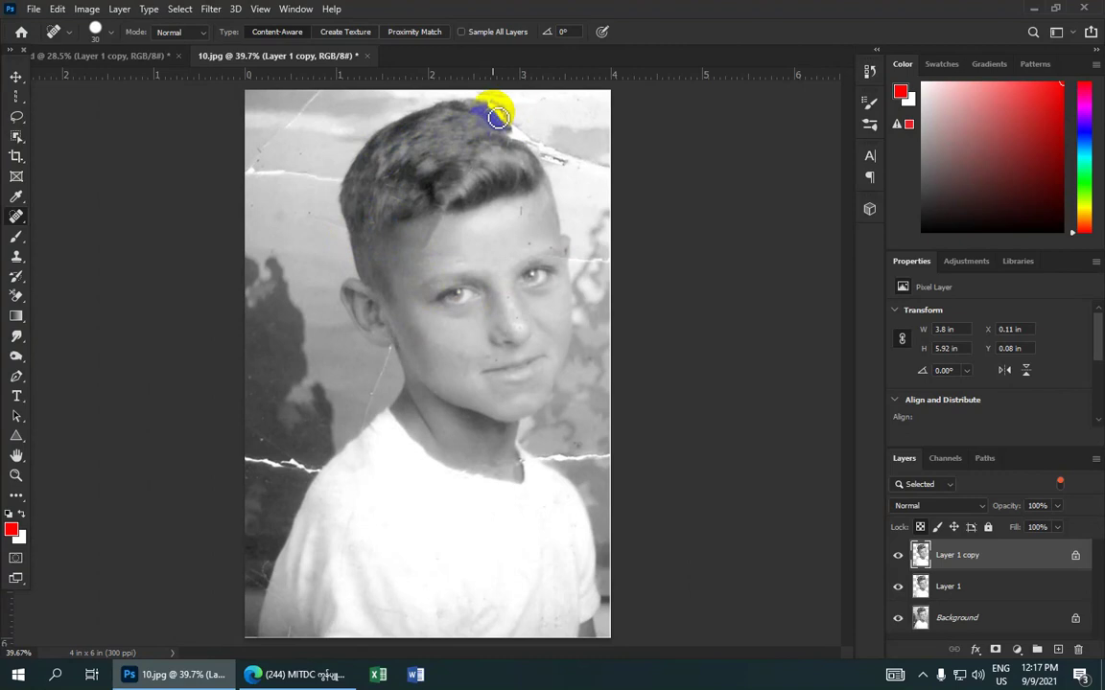
mouse_move(501, 113)
mouse_down()
mouse_move(515, 132)
mouse_move(503, 133)
mouse_move(531, 156)
mouse_up()
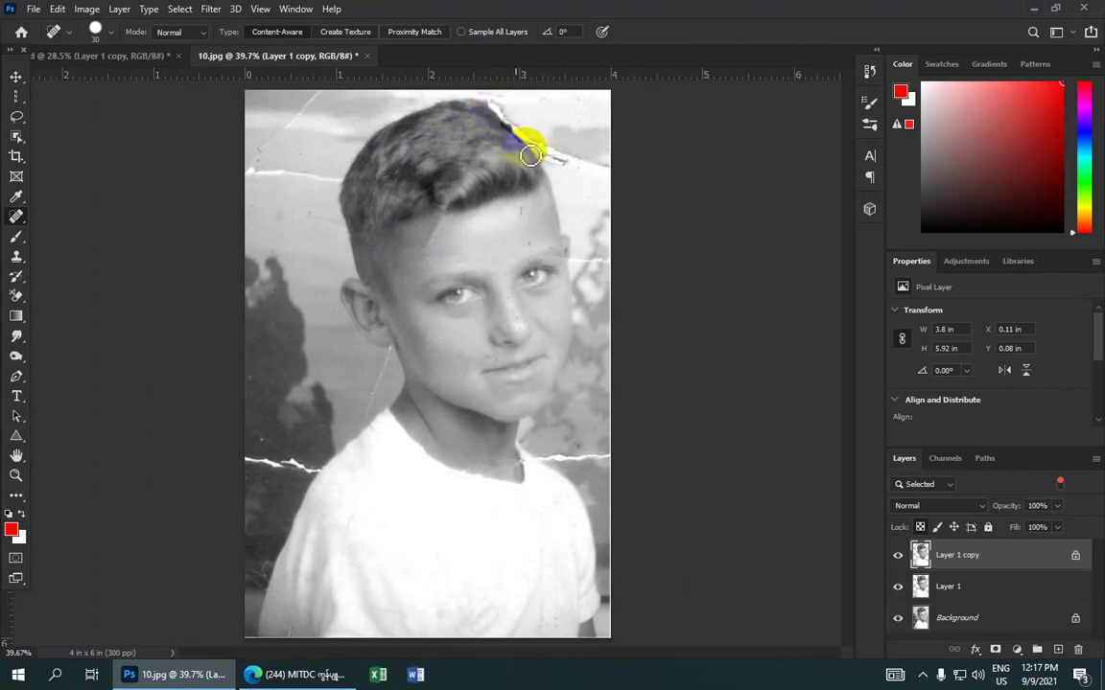
- Zoom the view out and back in around the boy's face
scroll(543, 246, down, 1)
scroll(548, 256, up, 2)
scroll(558, 268, up, 2)
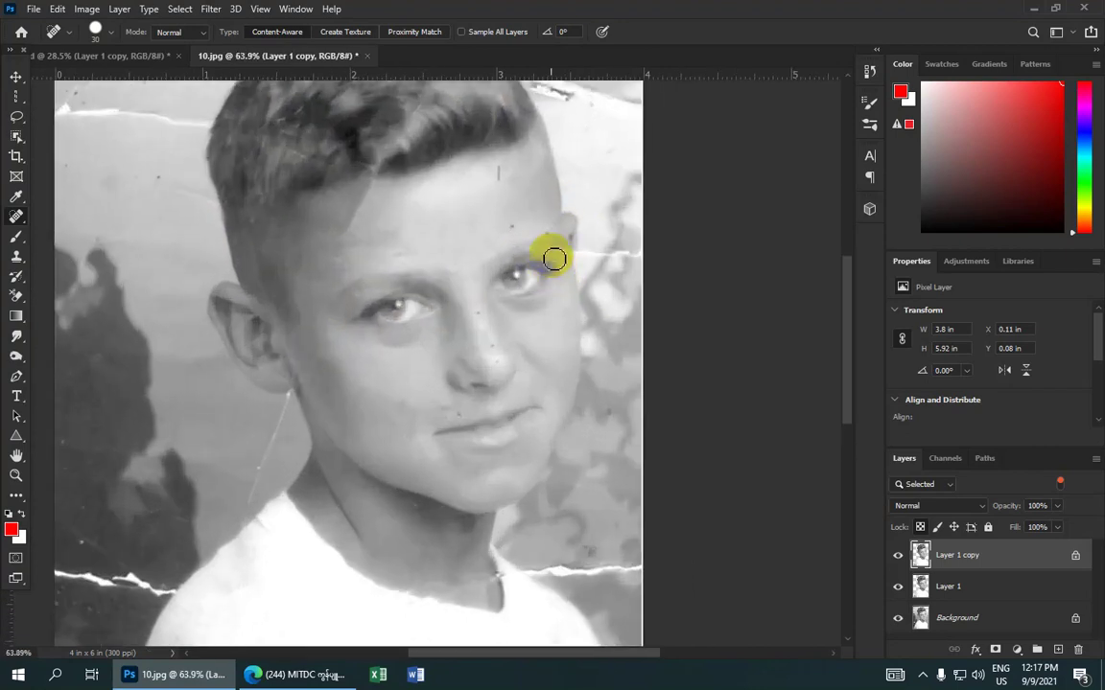
scroll(555, 259, up, 1)
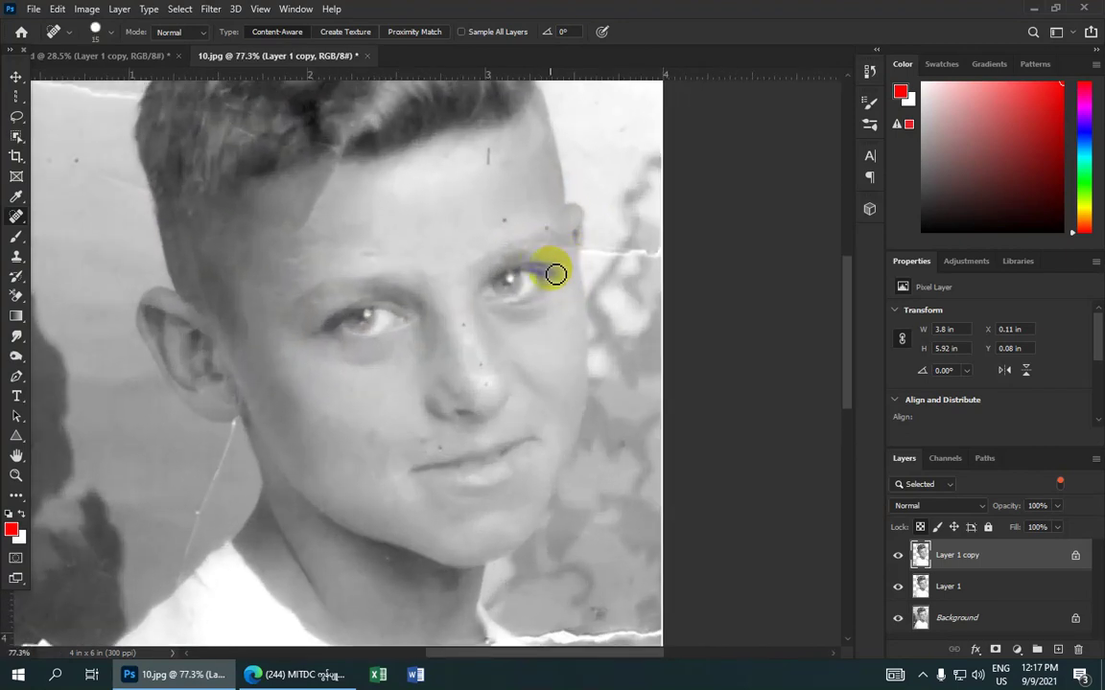
scroll(546, 283, down, 1)
scroll(493, 347, up, 3)
- Enlarge the healing brush to 20 and heal the dark blemishes along the neck edge
drag(493, 419, 406, 267)
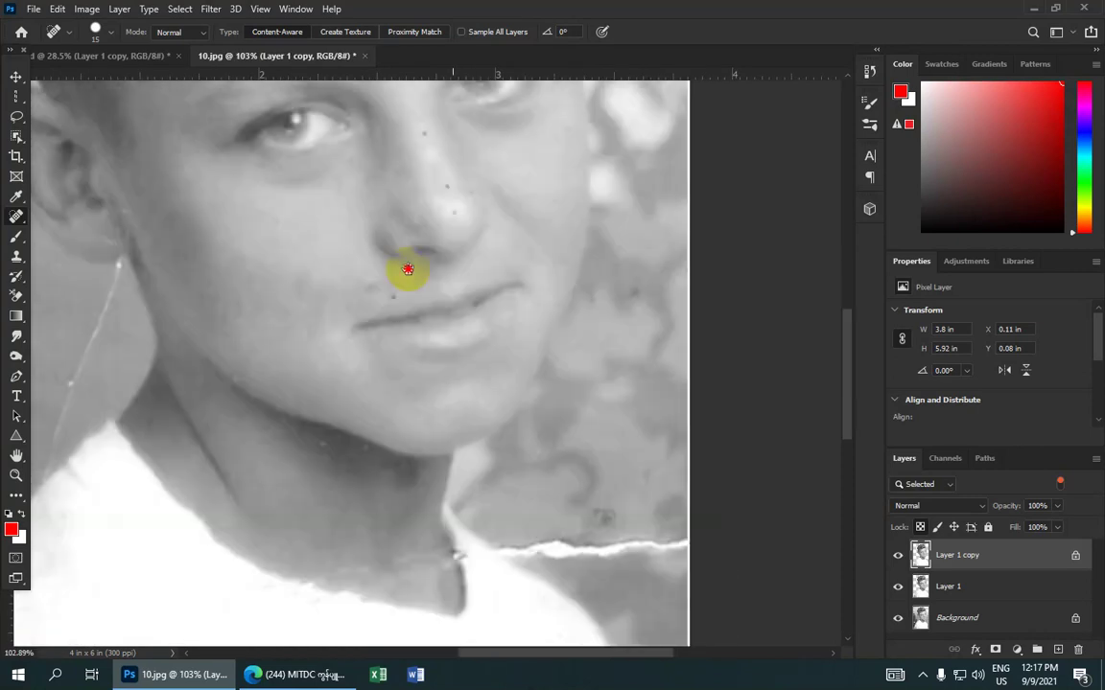
drag(436, 537, 428, 287)
scroll(417, 243, up, 1)
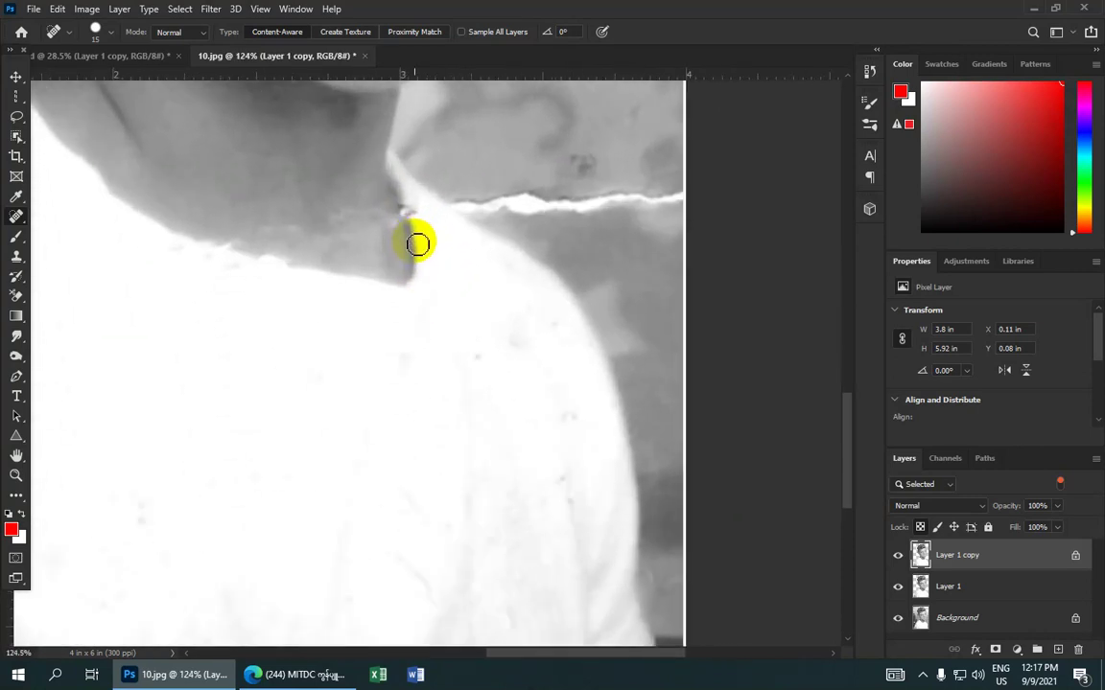
key(bracketright)
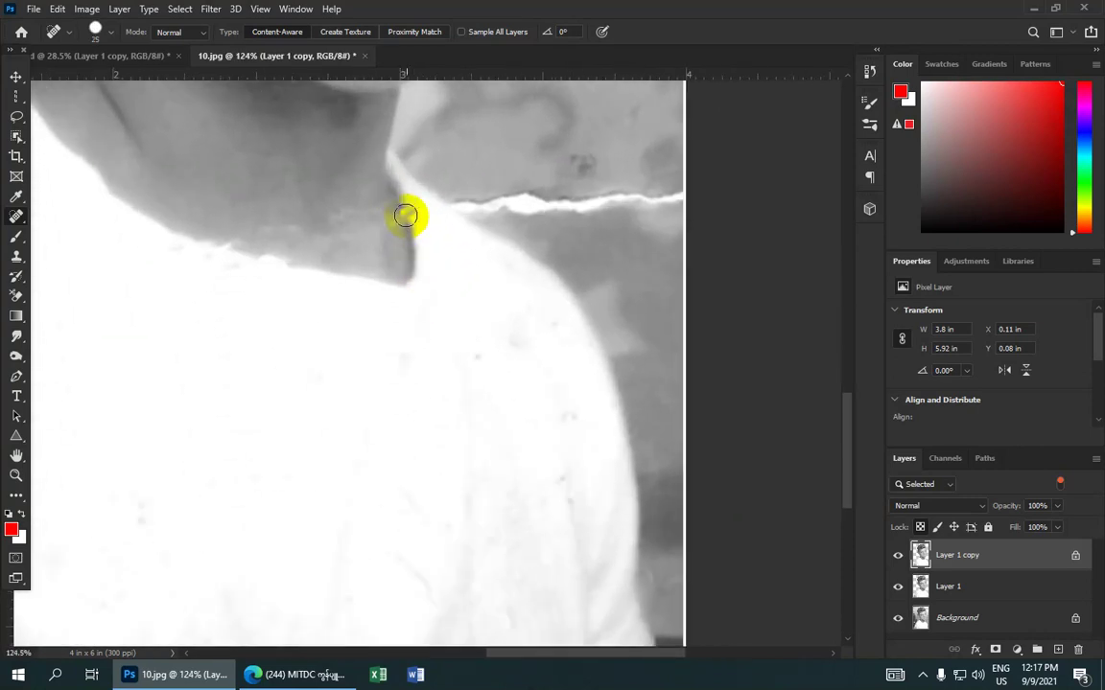
click(412, 209)
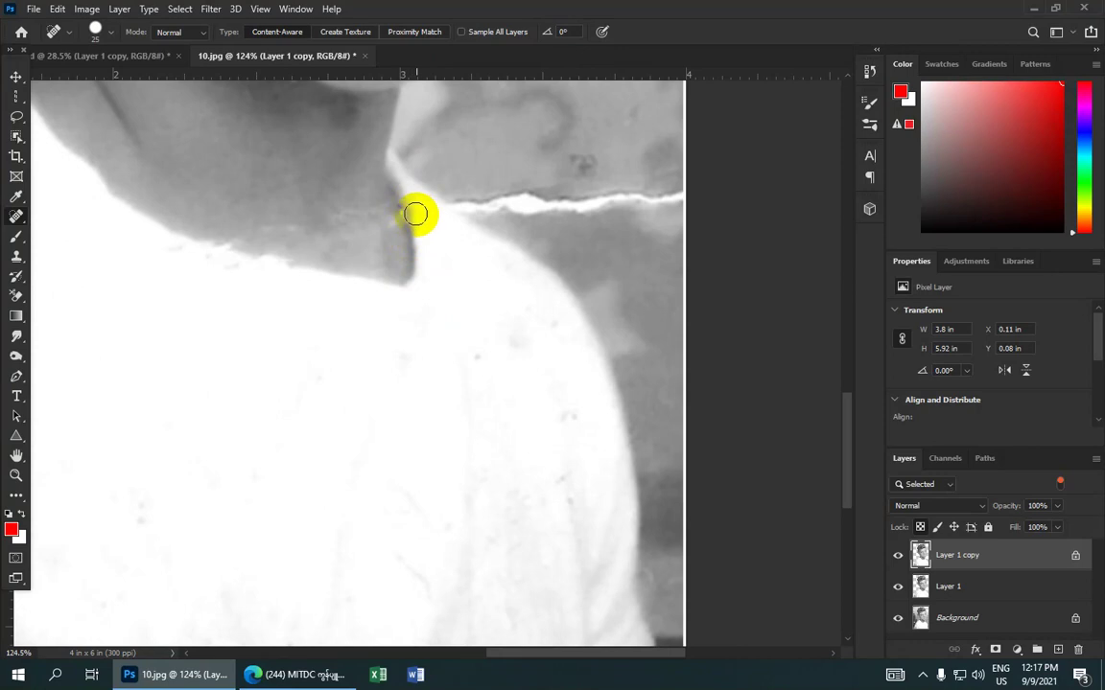
click(412, 211)
click(446, 206)
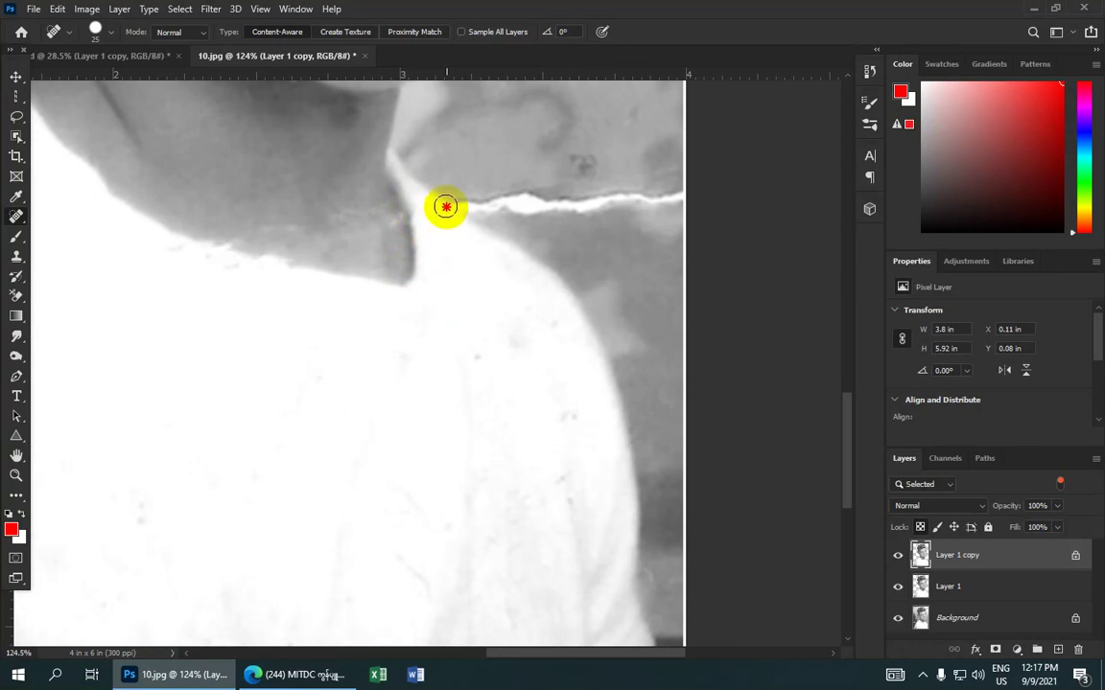
click(190, 258)
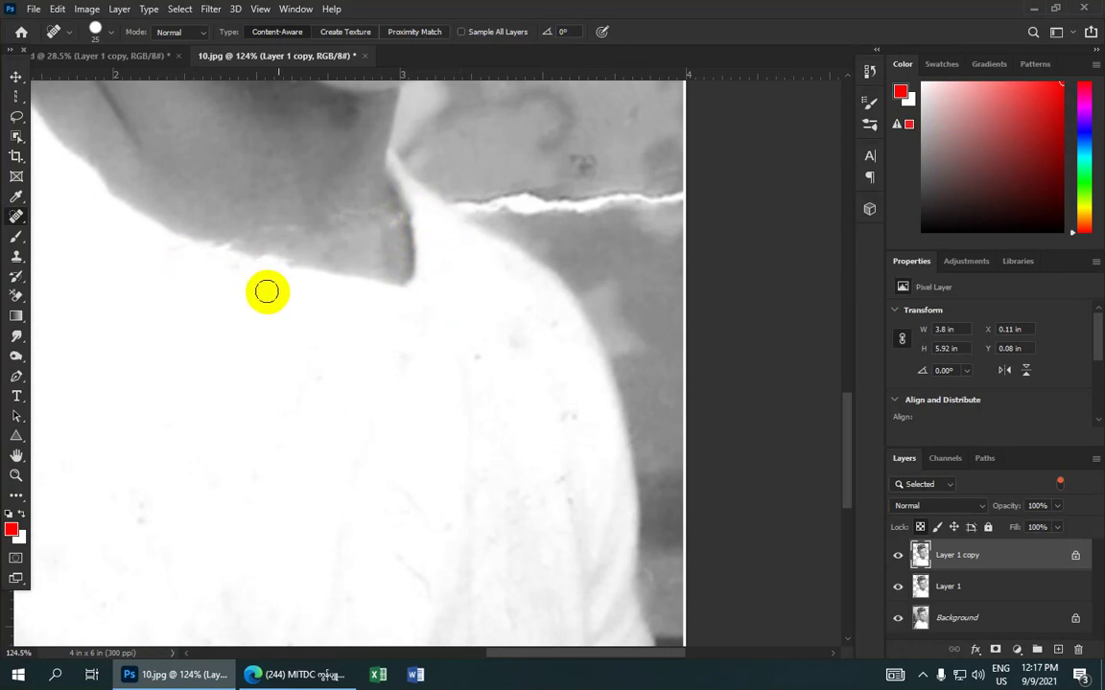
- Even out the neck shadow along the collar and the spot under the chin
scroll(345, 336, down, 2)
scroll(403, 364, down, 1)
scroll(369, 338, up, 2)
scroll(345, 321, up, 2)
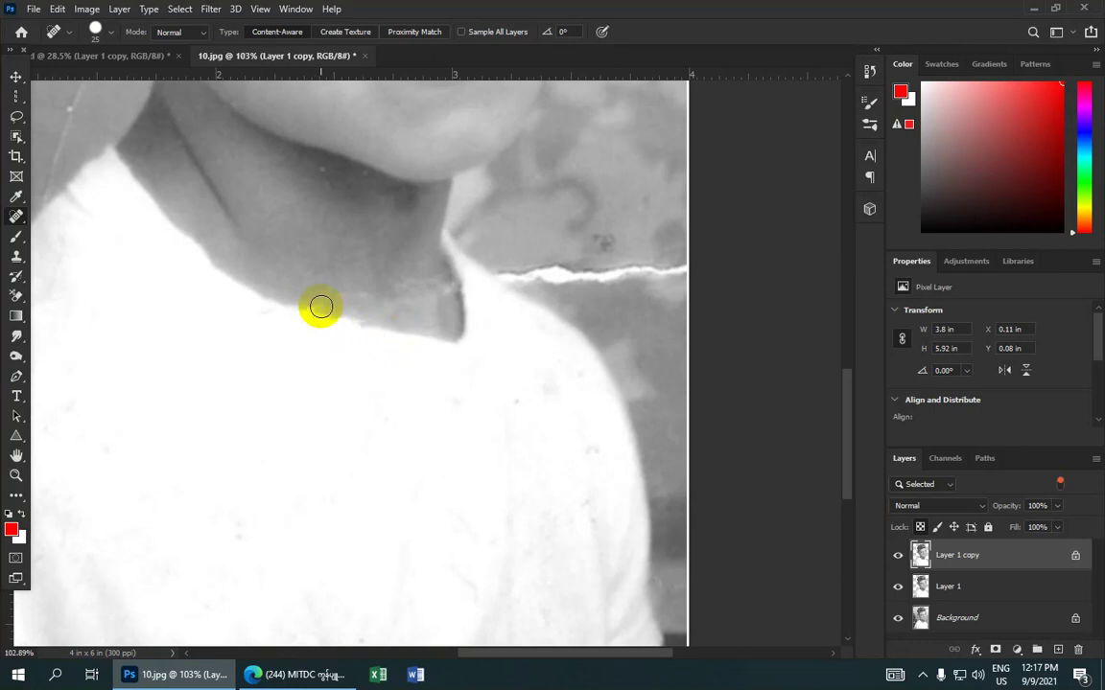
mouse_move(309, 303)
mouse_down()
mouse_move(363, 315)
mouse_move(423, 284)
mouse_move(388, 318)
mouse_up()
drag(328, 198, 358, 179)
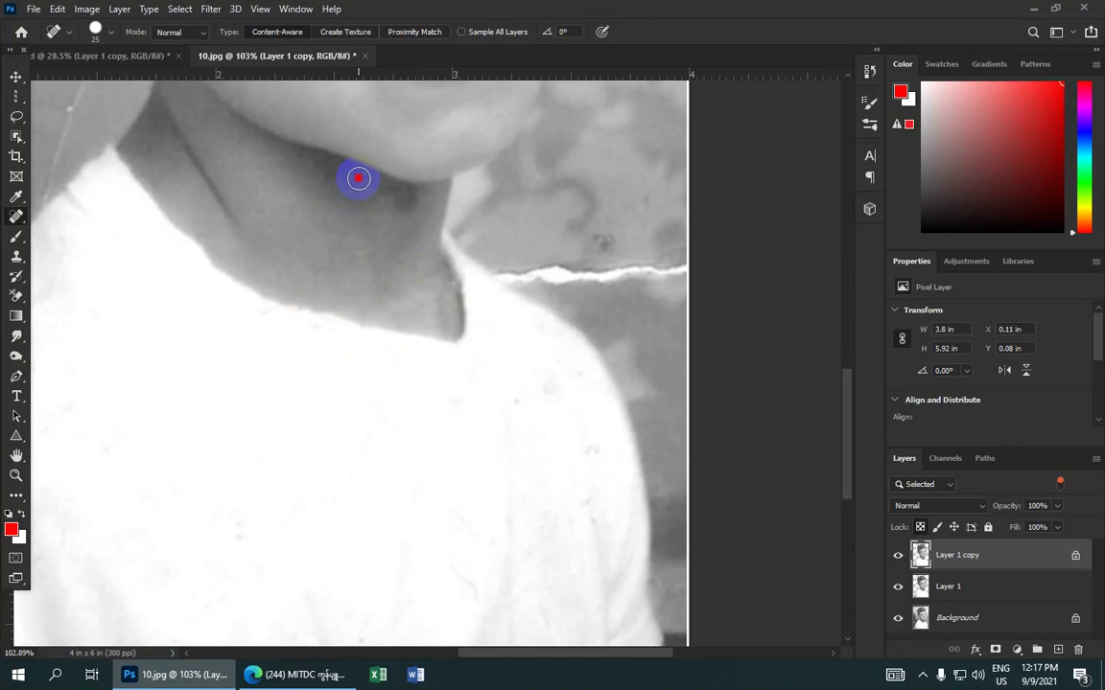
scroll(192, 342, down, 1)
scroll(207, 355, down, 1)
scroll(224, 416, down, 1)
scroll(277, 434, down, 1)
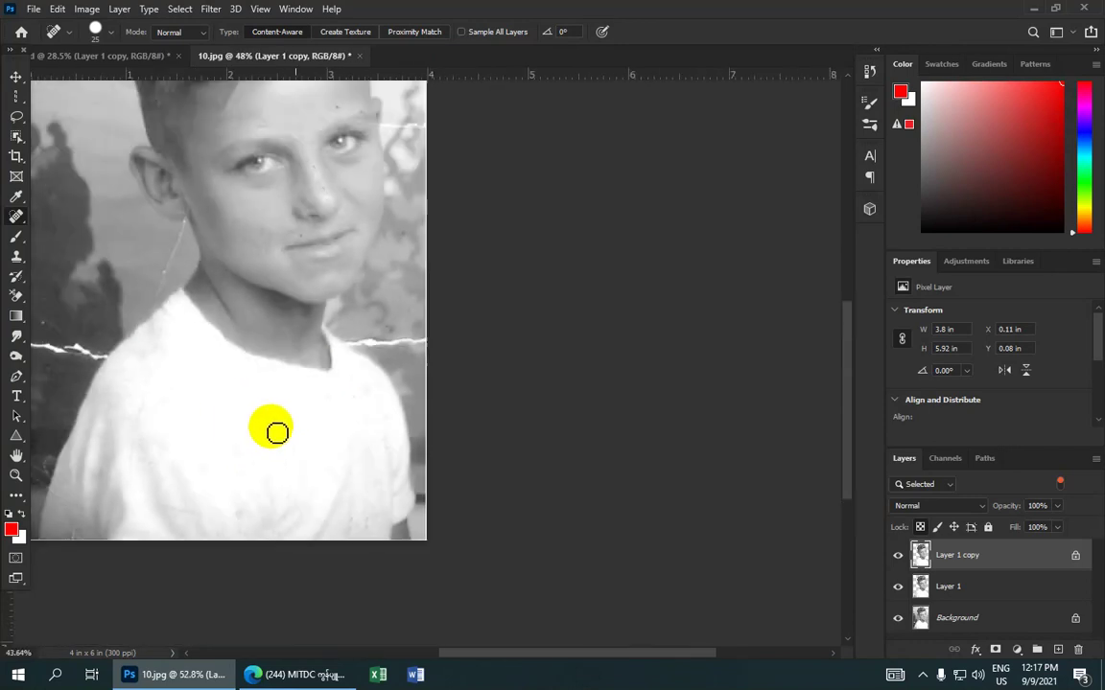
- Toggle the repaired layer to compare it against the cracked original, then hide the Background layer
click(899, 558)
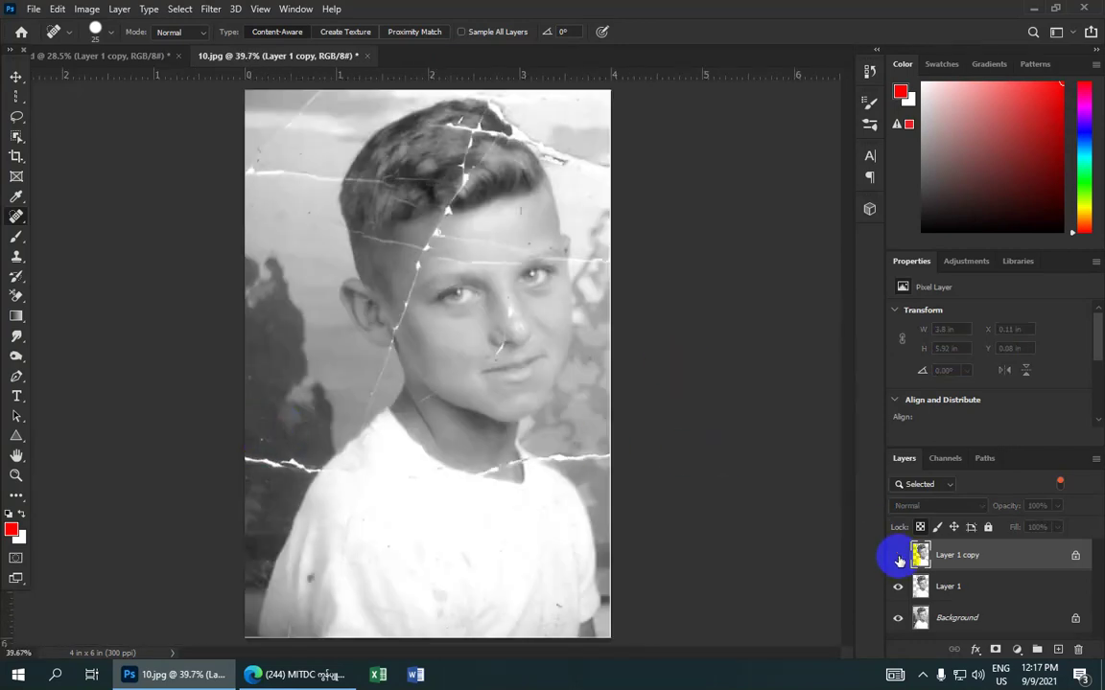
click(898, 558)
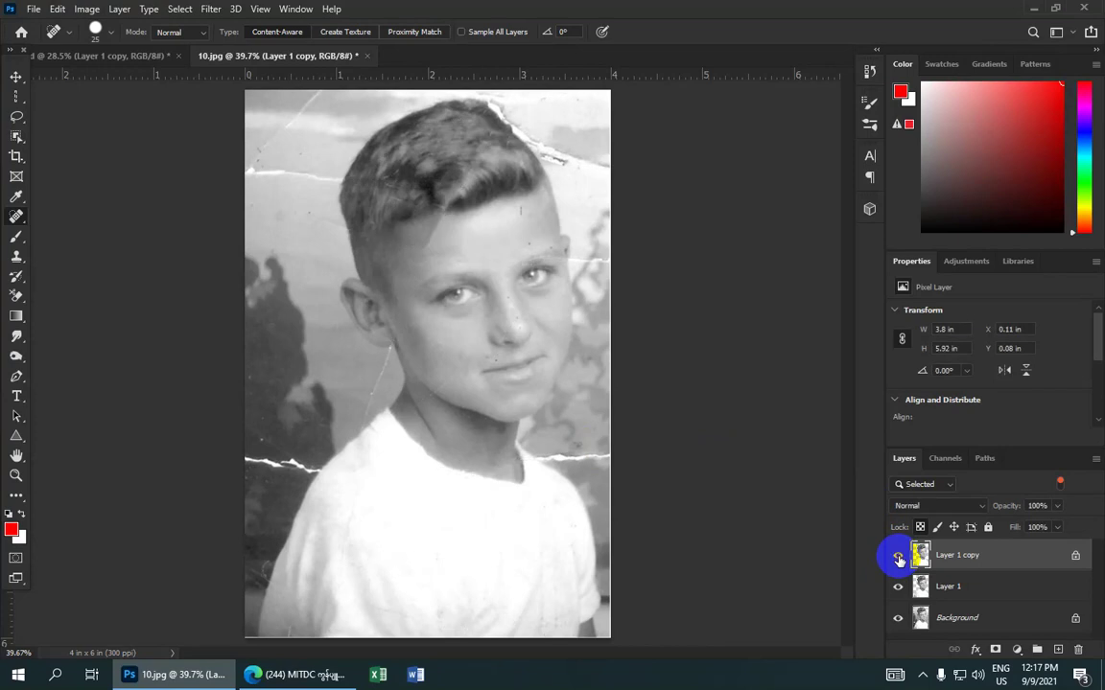
click(899, 559)
click(898, 558)
scroll(648, 547, down, 2)
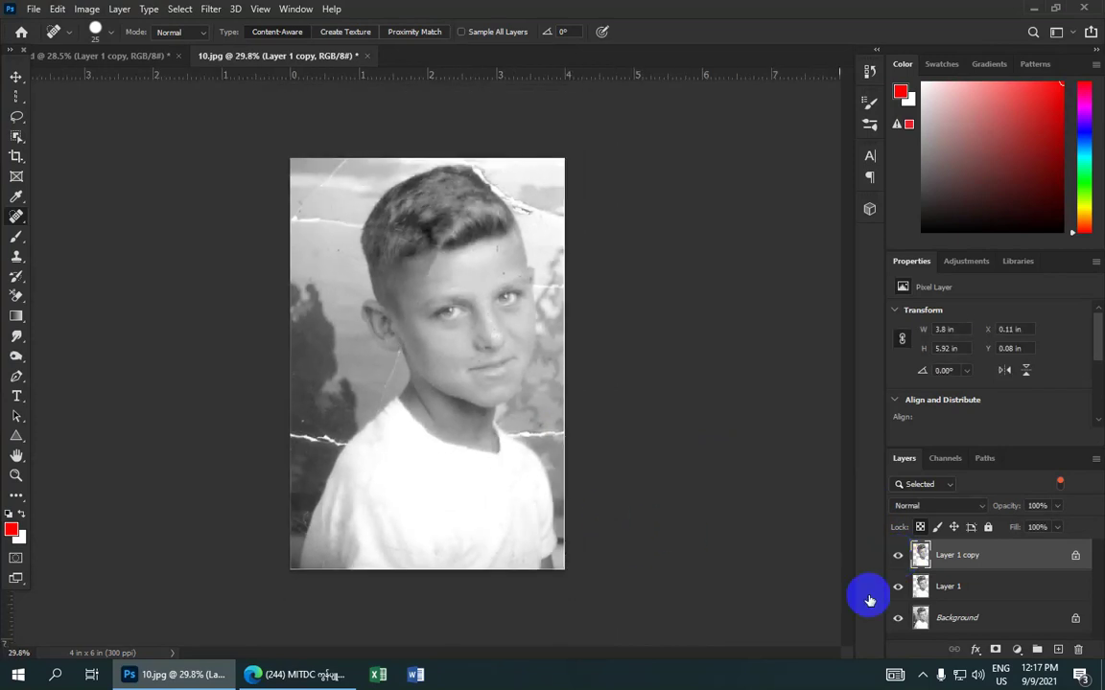
click(897, 621)
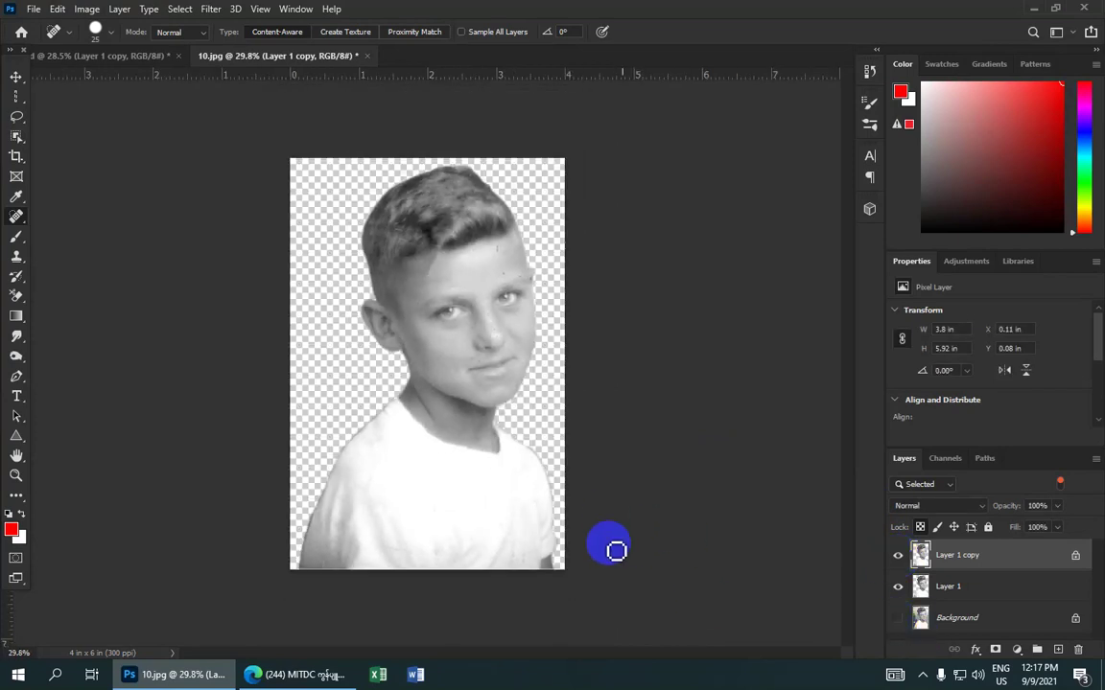
- Make Layer 1 copy the working layer and bring up the healing tools flyout
scroll(547, 500, up, 2)
scroll(551, 498, up, 2)
scroll(557, 498, down, 1)
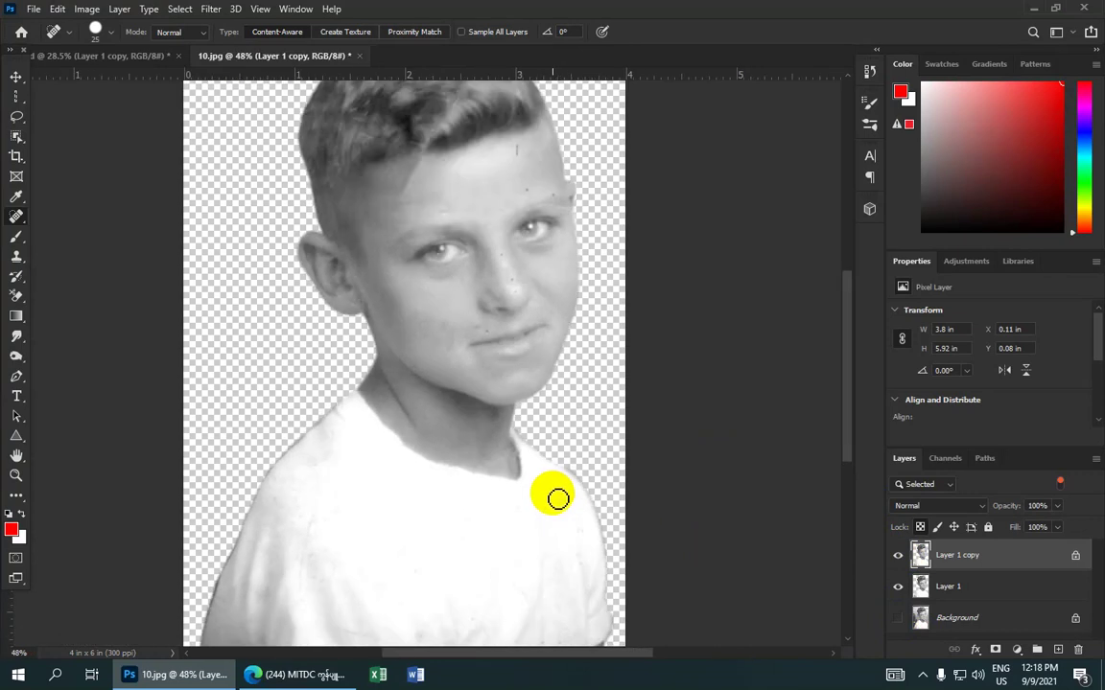
scroll(553, 498, up, 1)
scroll(547, 484, up, 1)
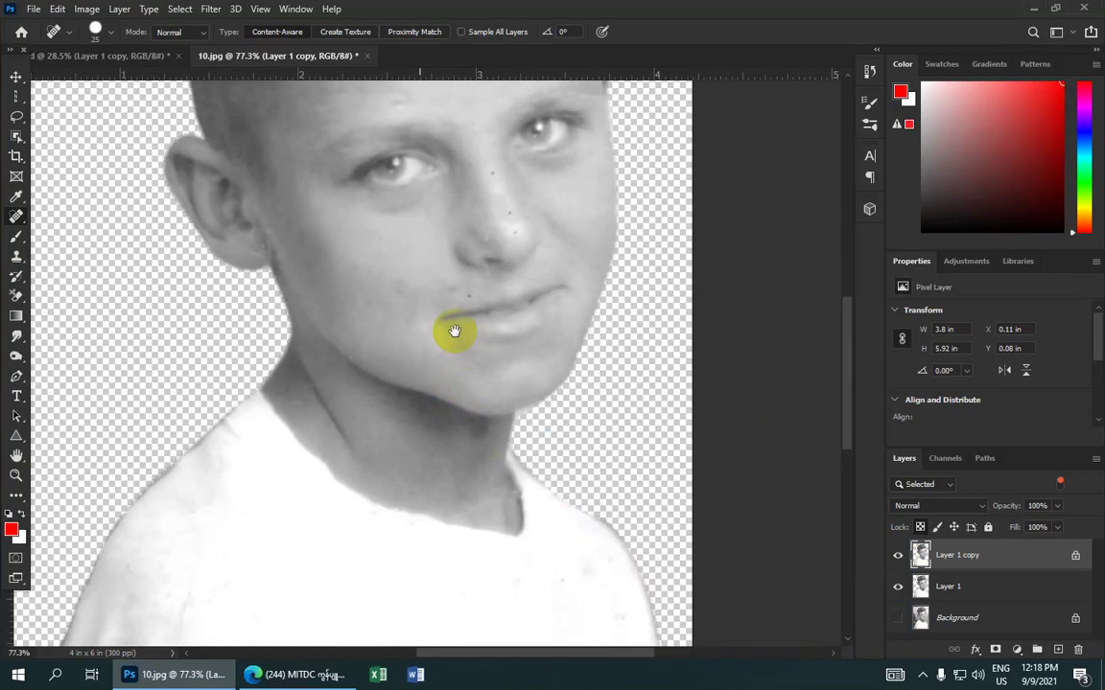
drag(447, 324, 513, 264)
click(678, 457)
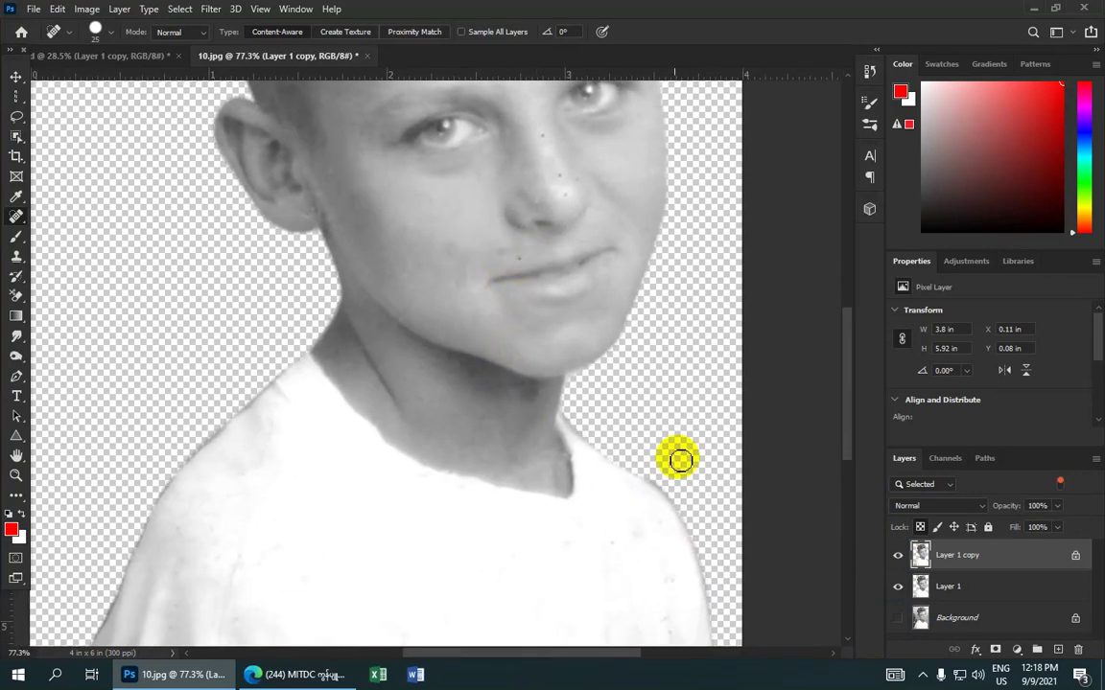
click(564, 154)
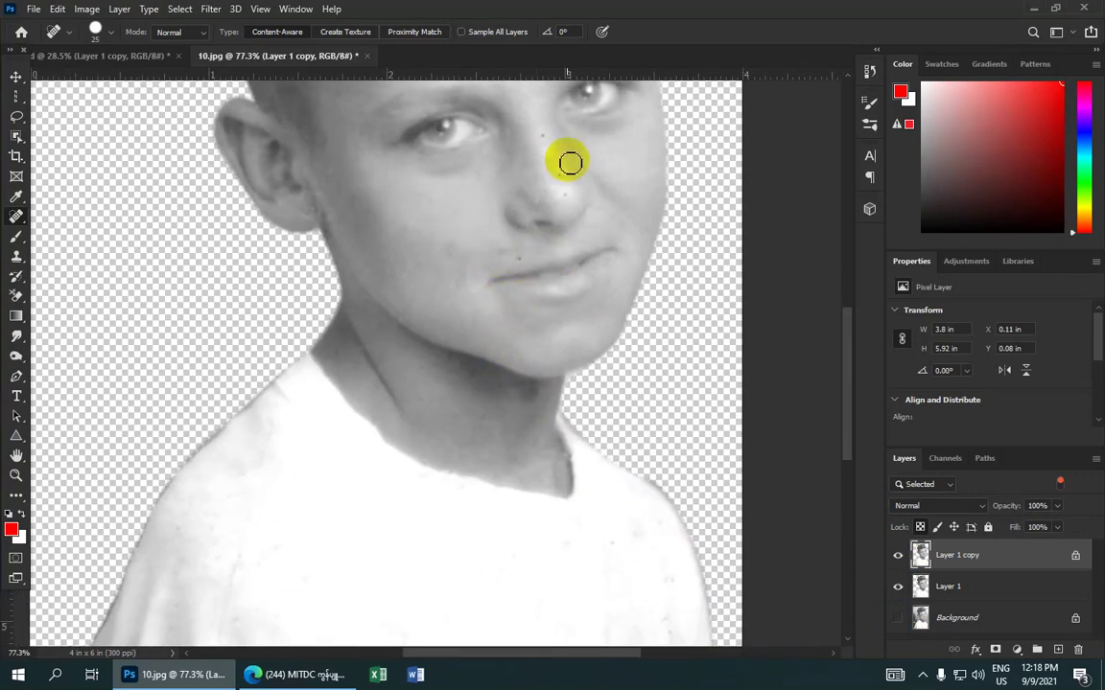
click(898, 618)
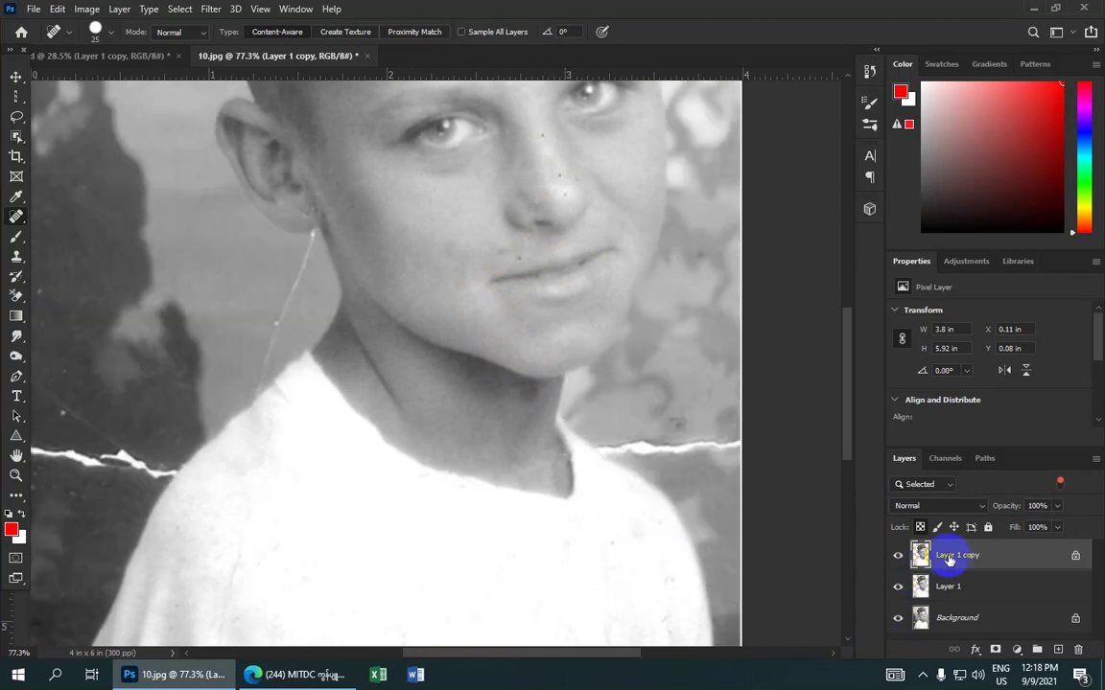
right_click(17, 217)
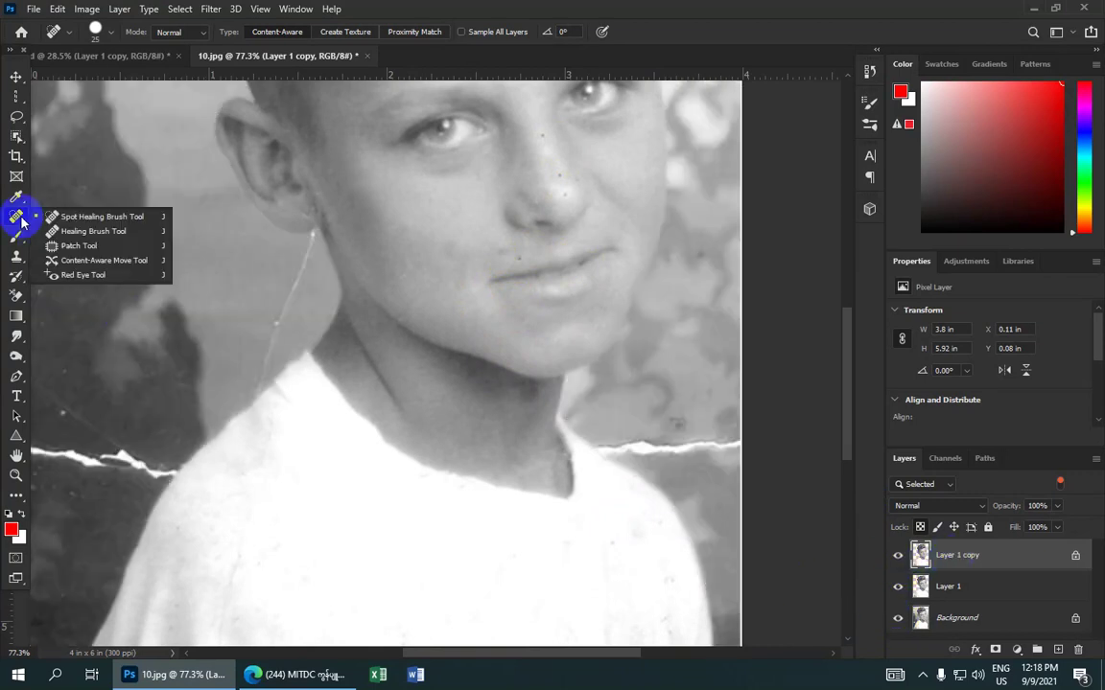
- With the Spot Healing Brush, heal the nose blemish, left-shoulder spots and collar crack
click(119, 218)
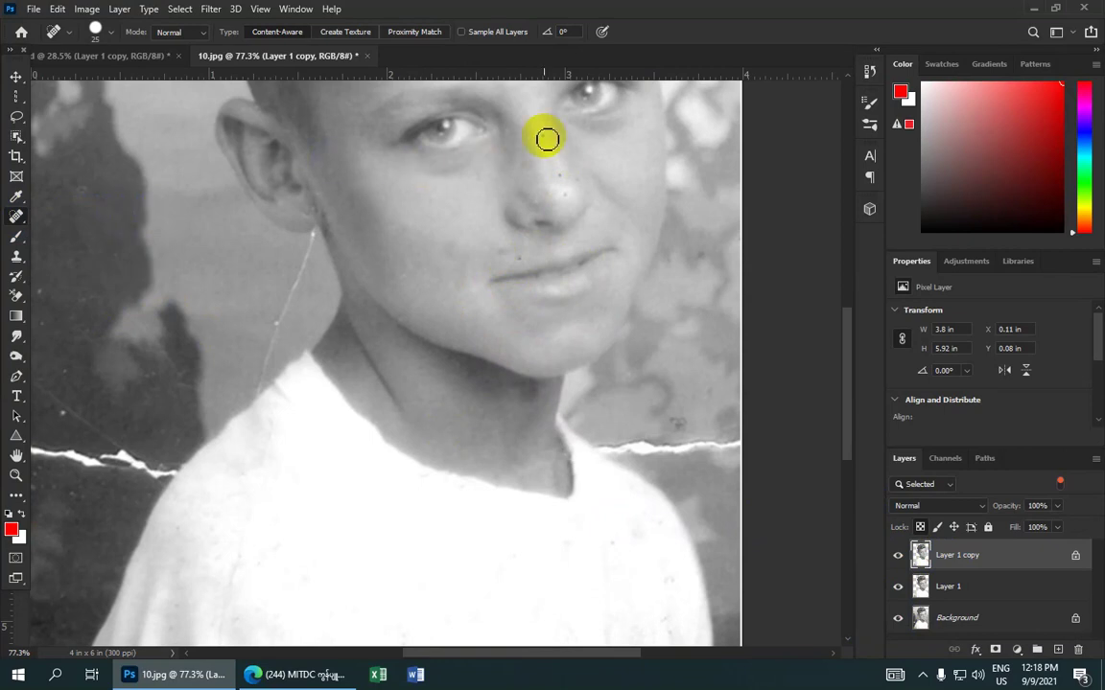
click(562, 176)
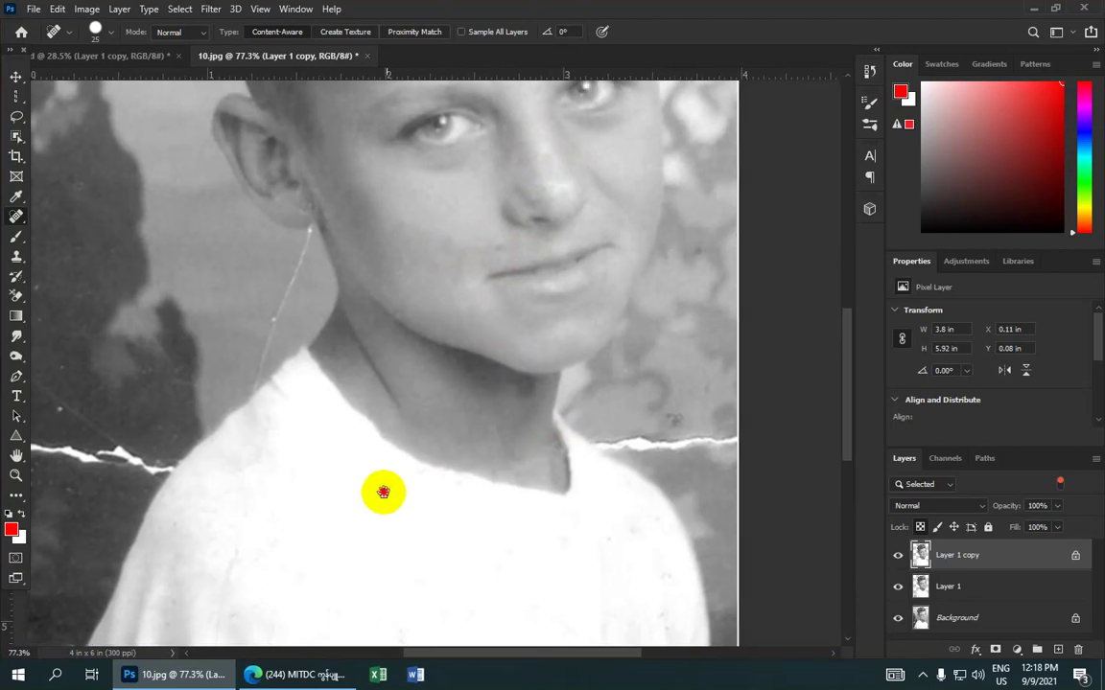
drag(383, 493, 383, 259)
scroll(501, 331, up, 2)
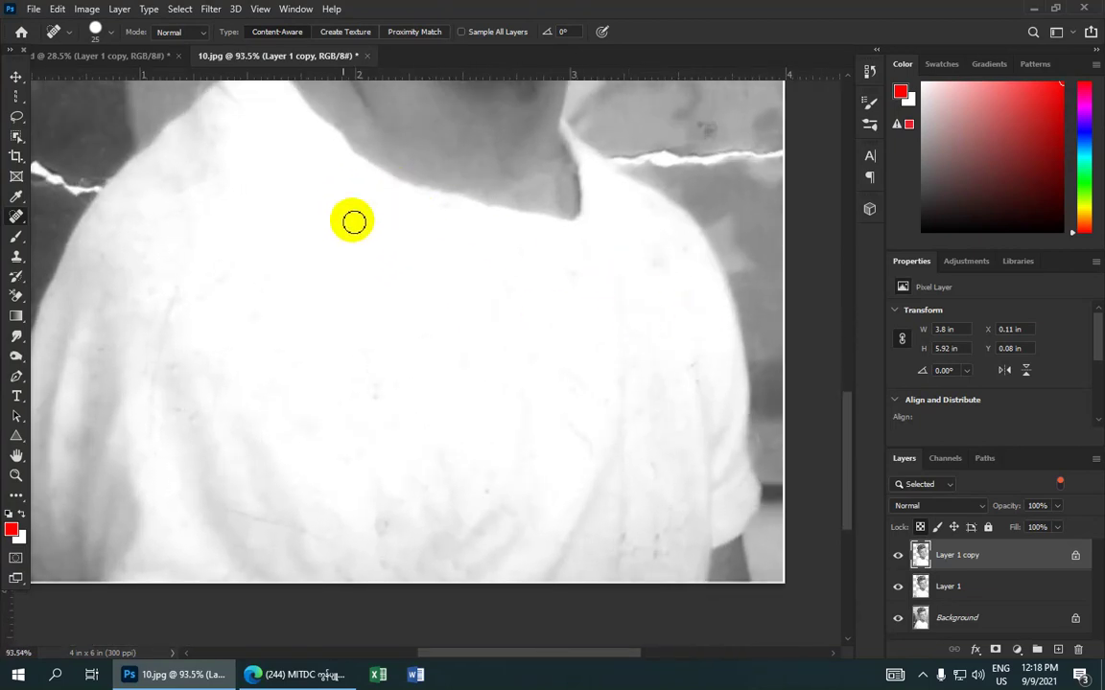
drag(154, 376, 154, 407)
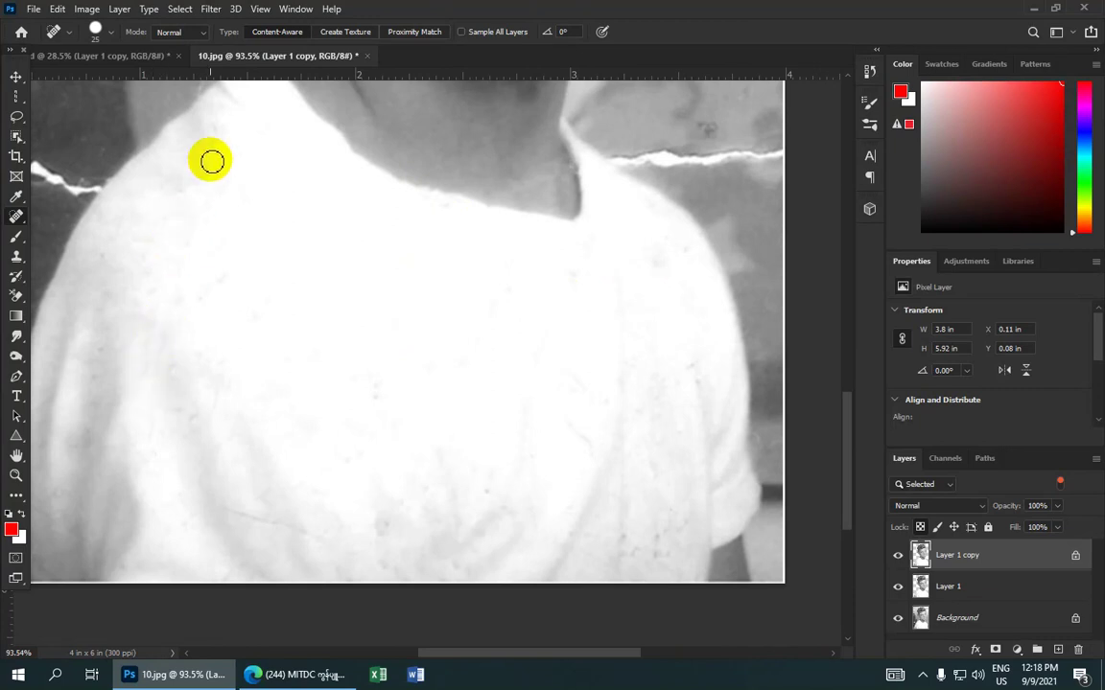
mouse_move(100, 173)
mouse_down()
mouse_move(84, 215)
mouse_move(96, 192)
mouse_up()
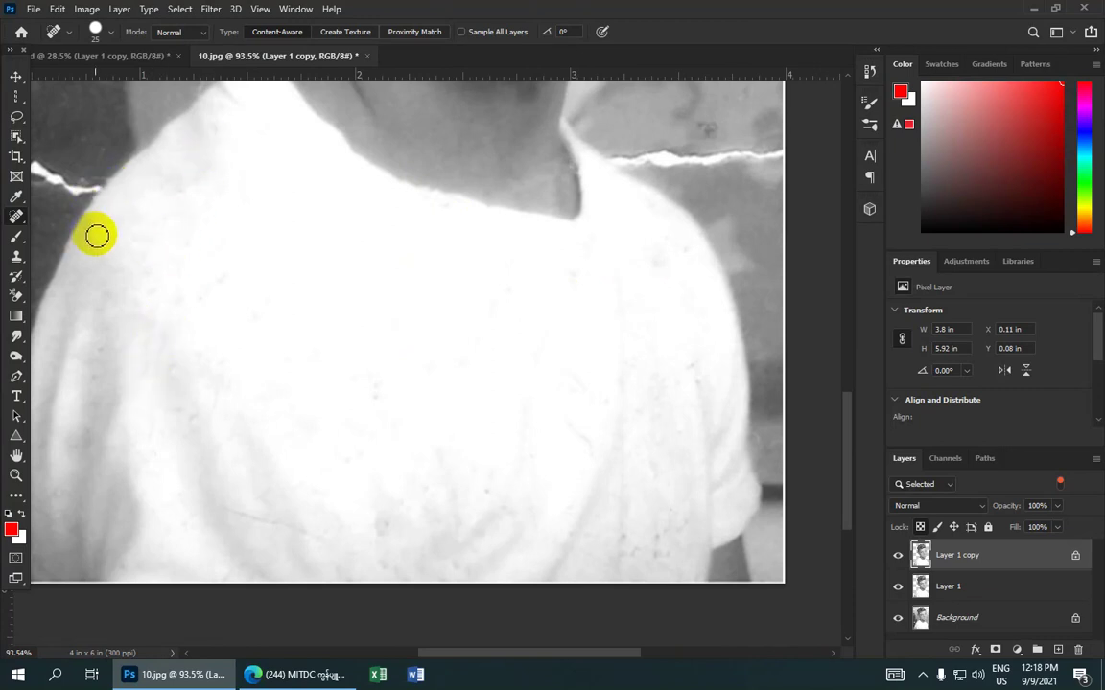
- Heal the faint crack running up the neck and another spot on the nose
scroll(136, 340, down, 2)
scroll(135, 340, down, 2)
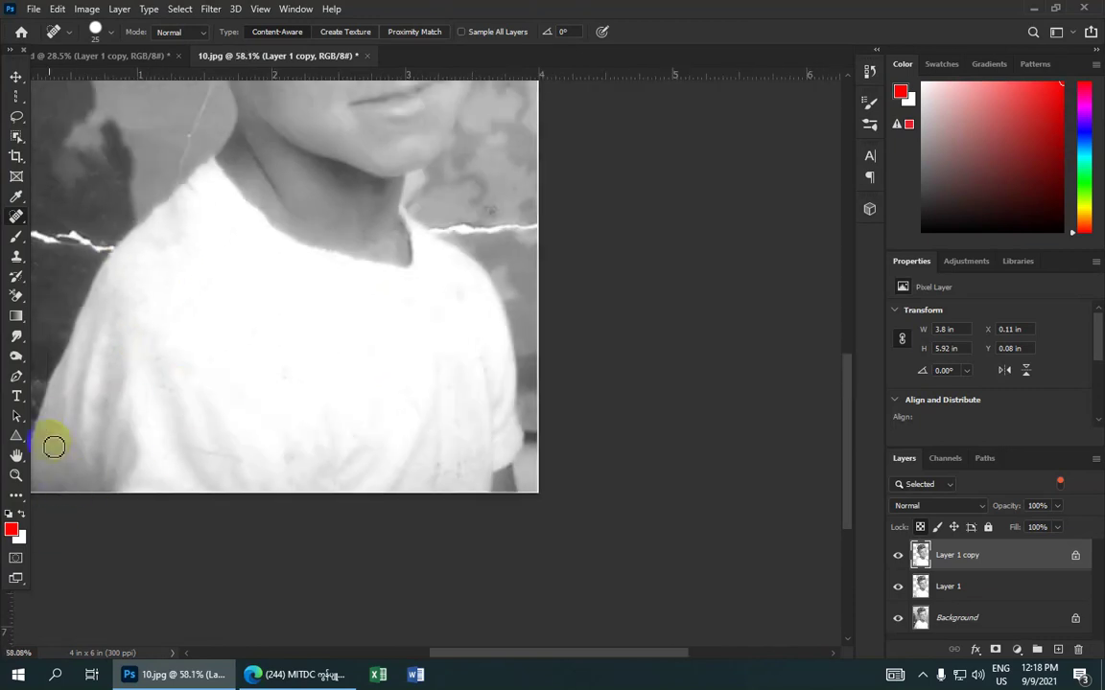
scroll(359, 431, down, 2)
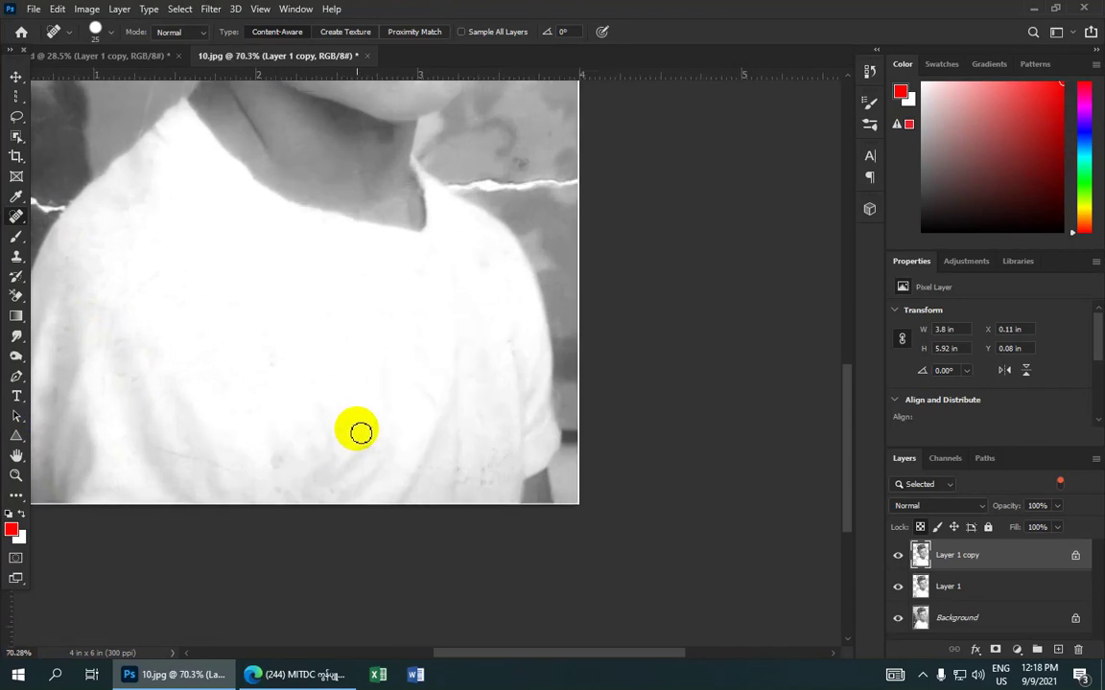
scroll(381, 432, down, 2)
drag(381, 432, 390, 354)
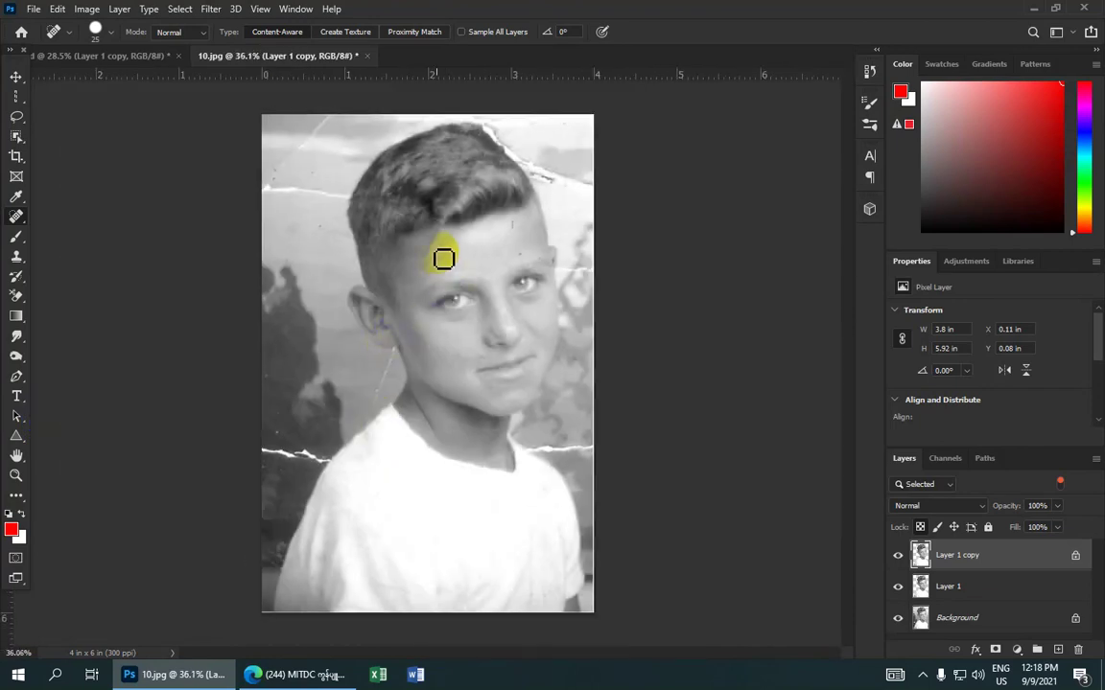
scroll(444, 231, up, 2)
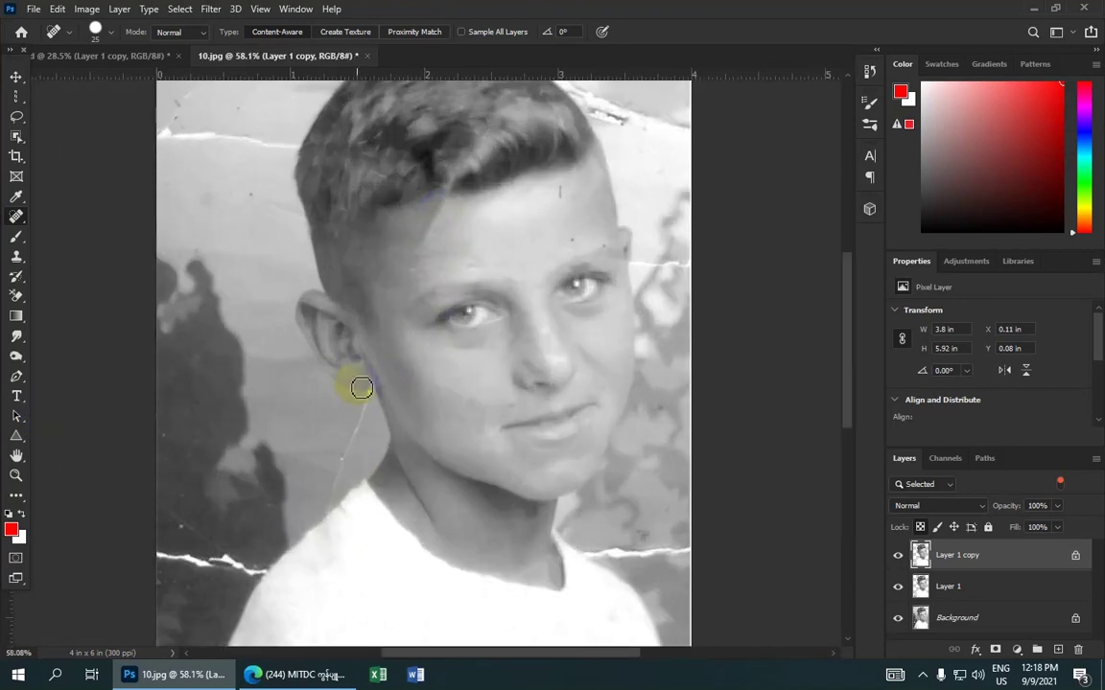
scroll(517, 383, up, 1)
click(535, 321)
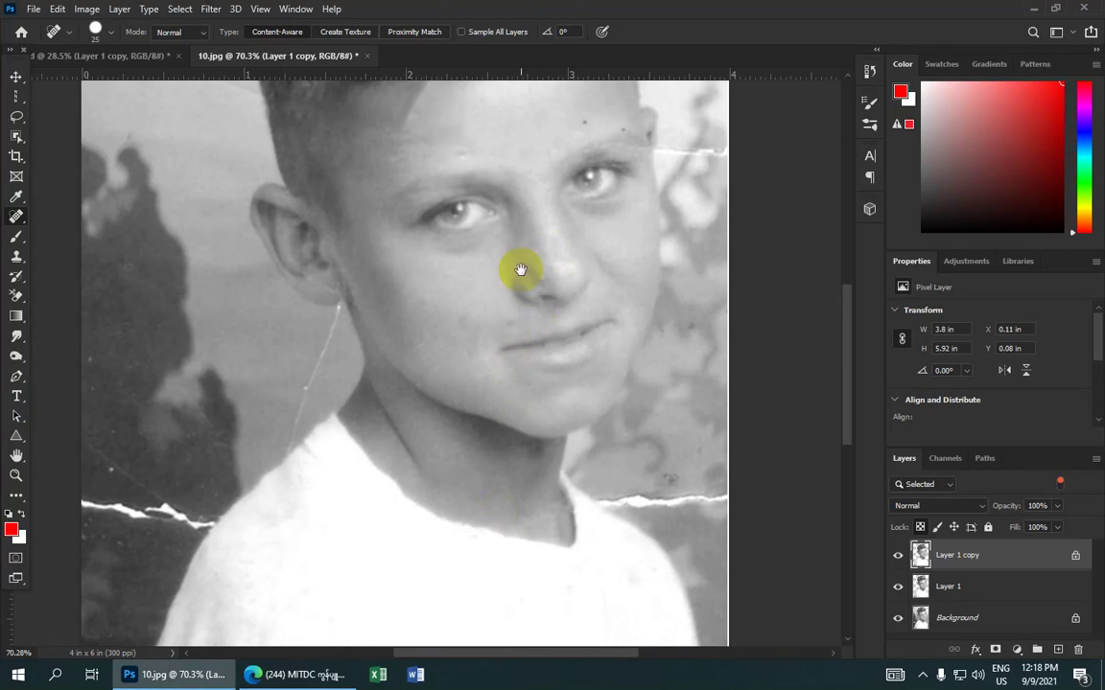
- Heal the spots and marks across the forehead and clean up the hairline
scroll(526, 301, up, 4)
scroll(525, 301, right, 2)
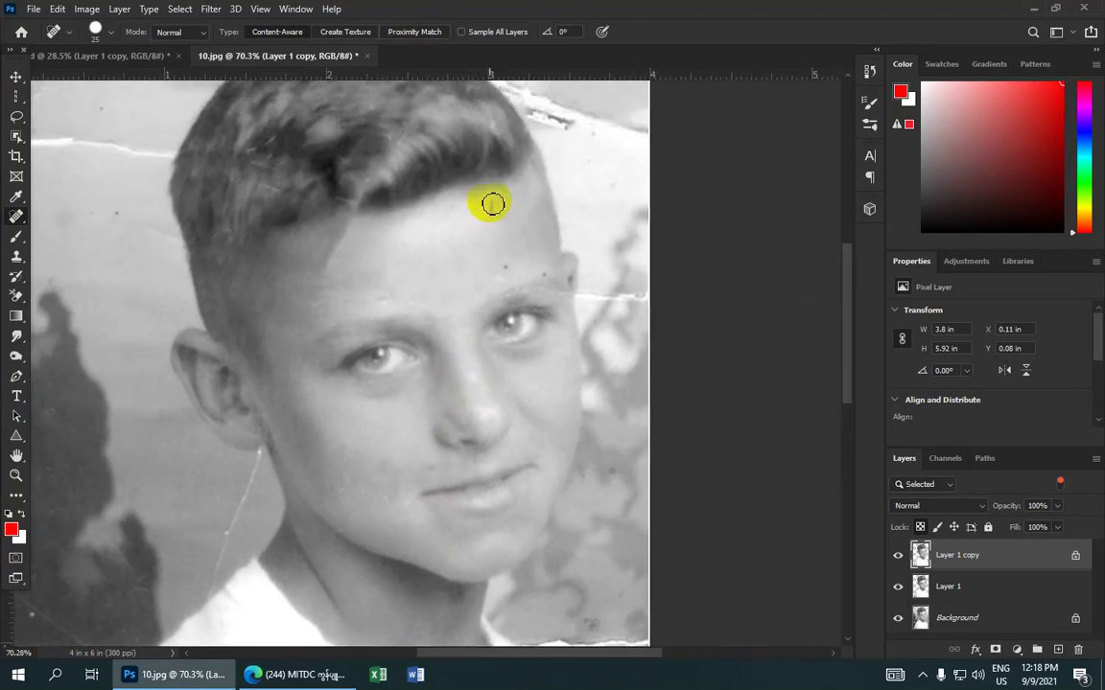
click(500, 264)
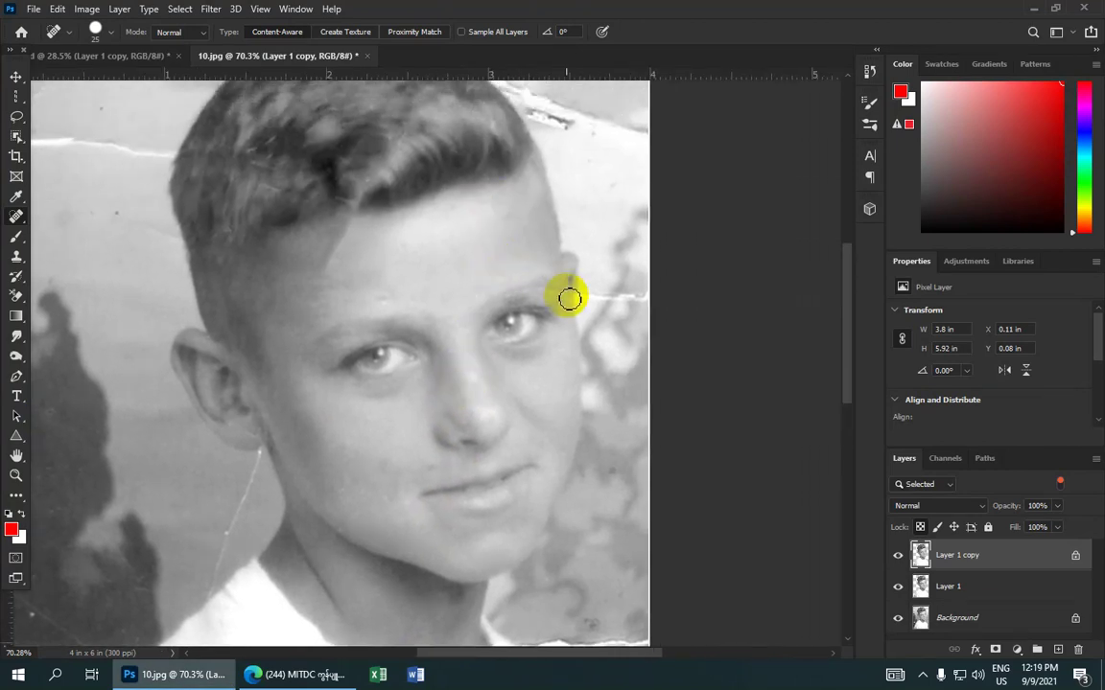
drag(356, 227, 323, 261)
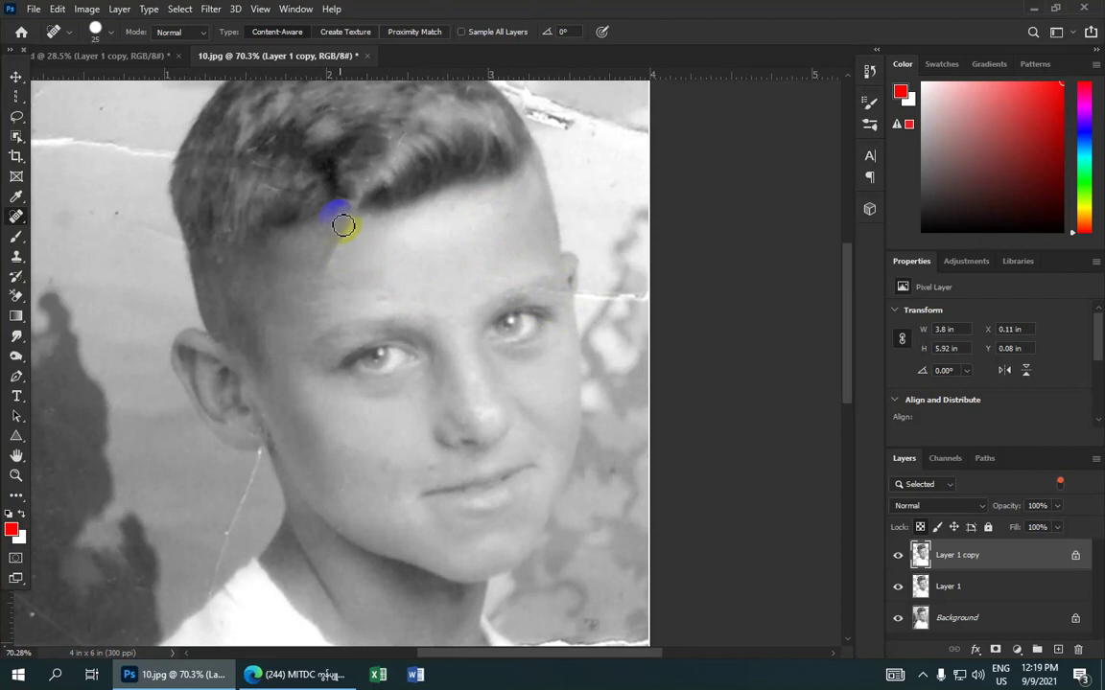
drag(313, 219, 280, 263)
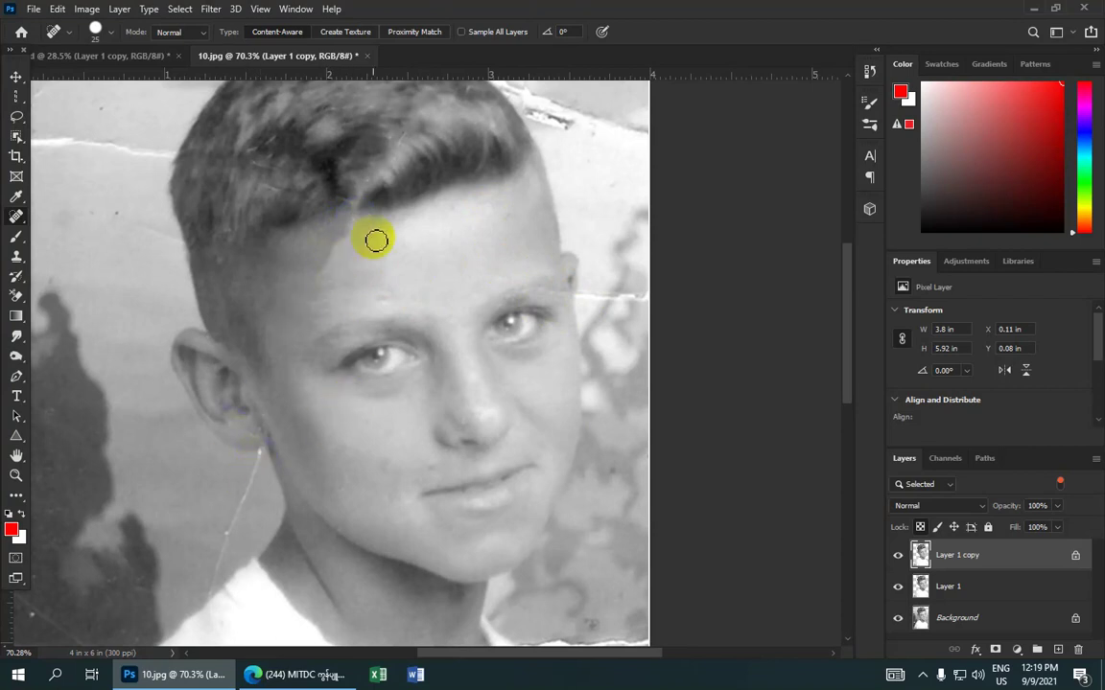
drag(402, 228, 411, 139)
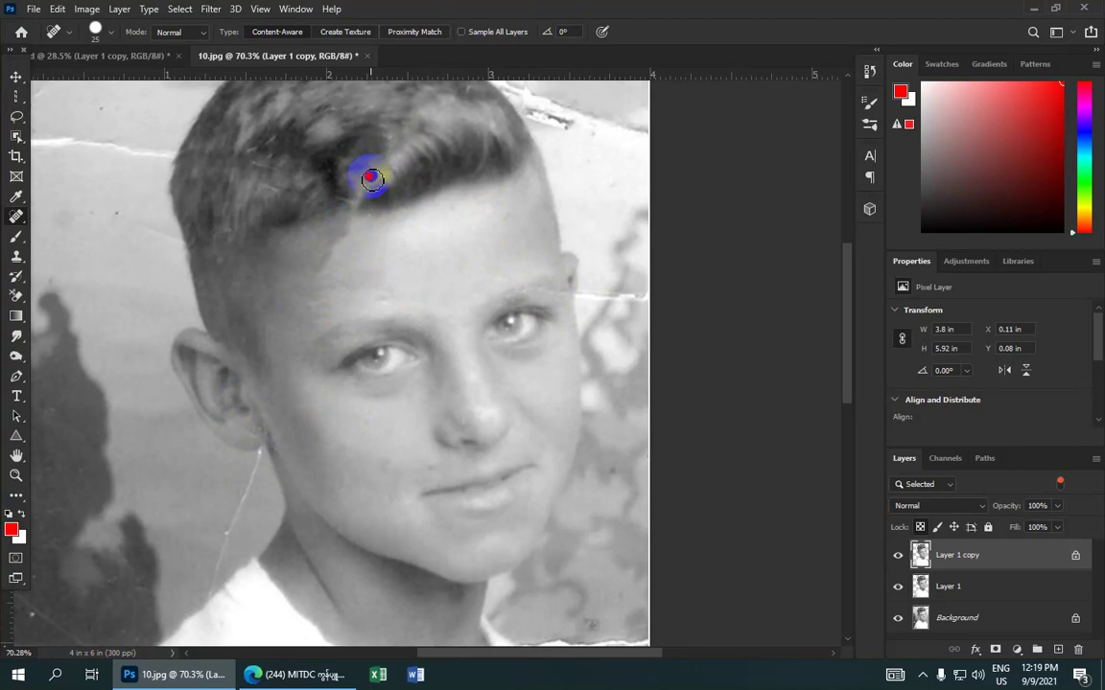
drag(373, 179, 237, 202)
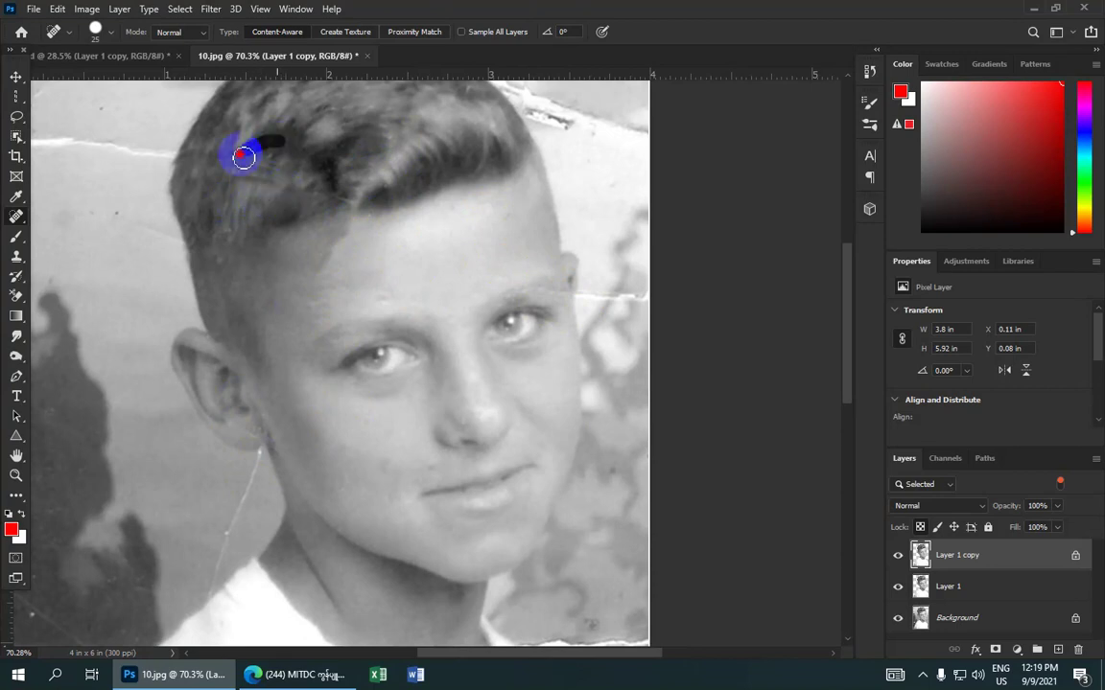
scroll(414, 169, down, 1)
scroll(436, 139, down, 1)
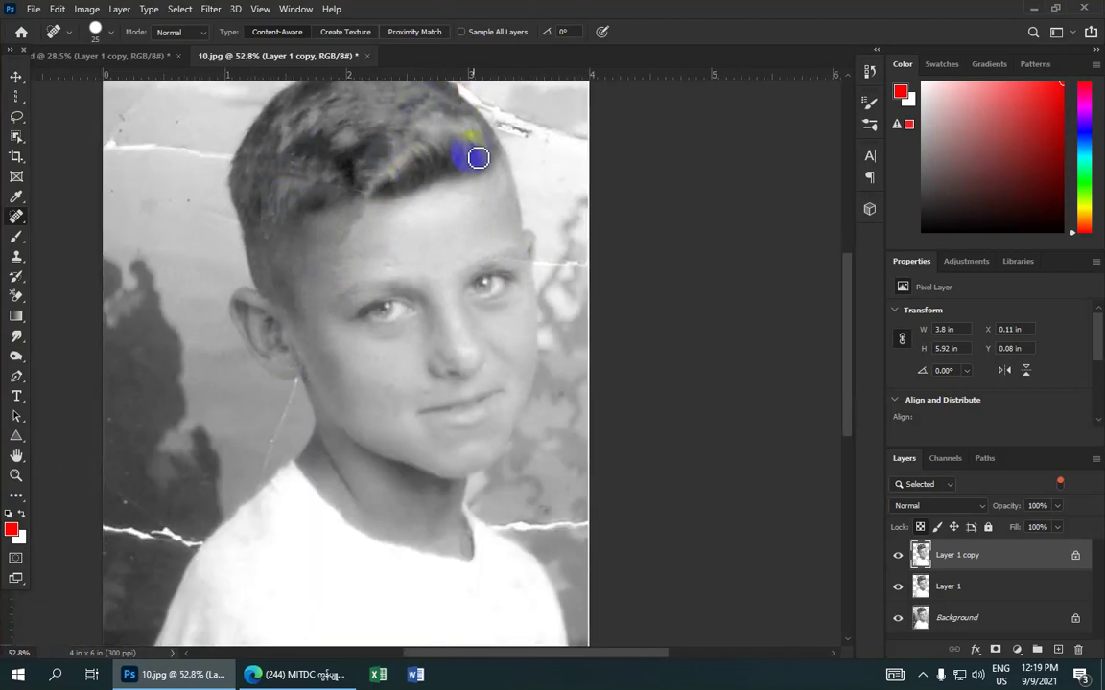
scroll(485, 202, down, 2)
scroll(539, 429, up, 1)
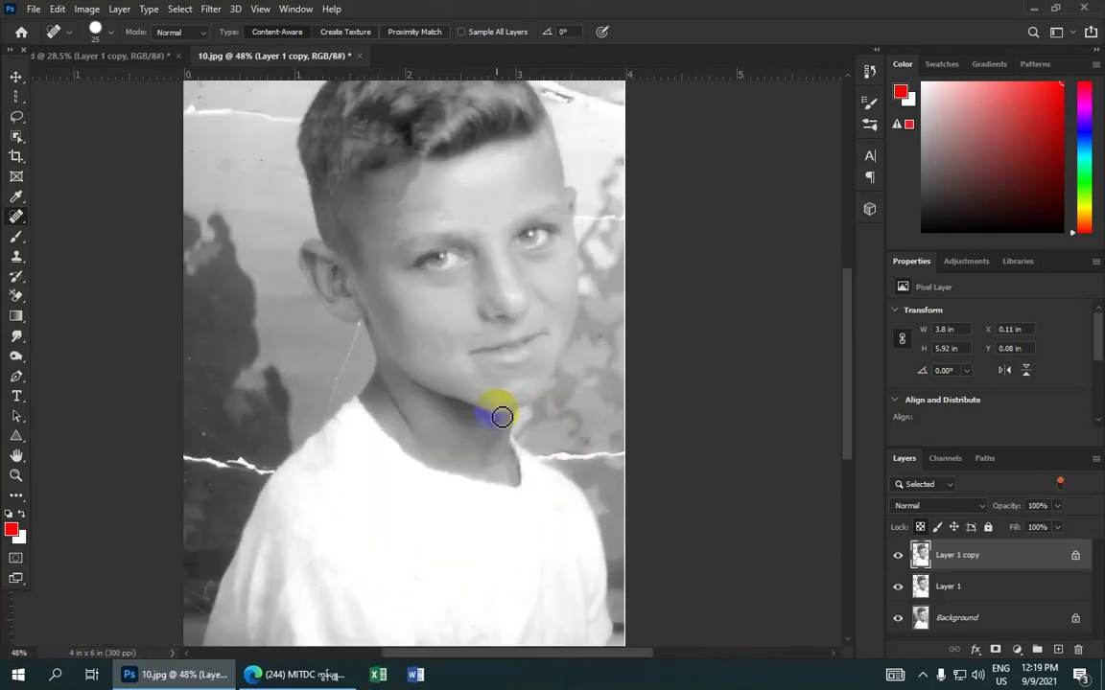
scroll(415, 277, up, 1)
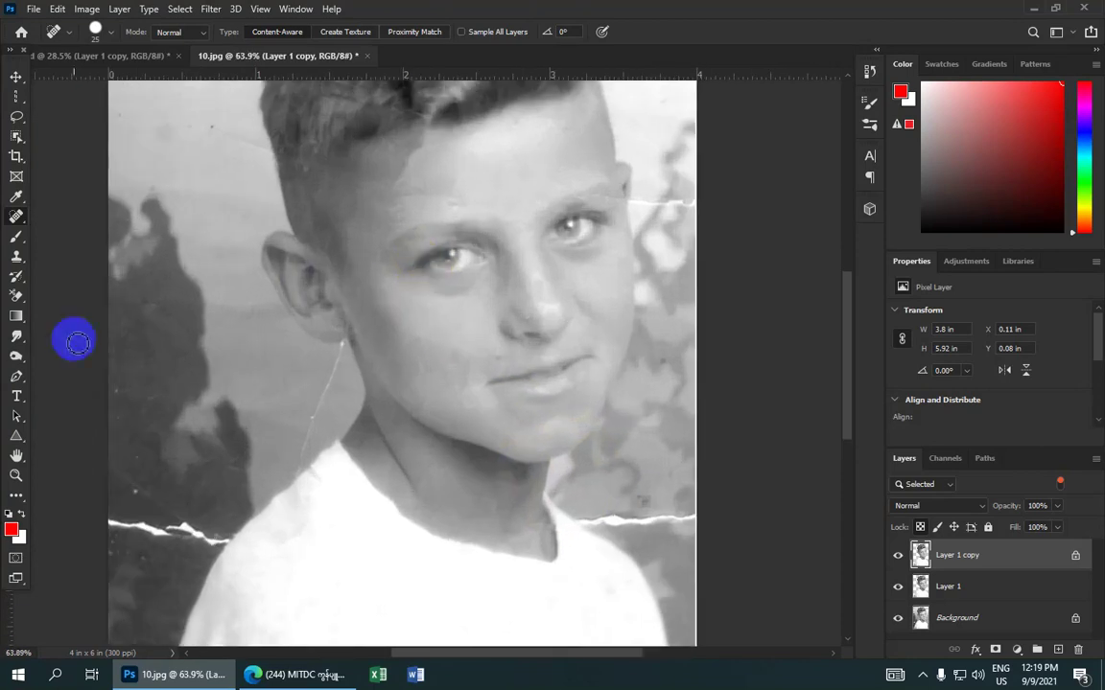
- Switch to the Burn Tool (Shadows, 15% exposure) and darken the boy's left eye
click(17, 357)
drag(17, 359, 65, 375)
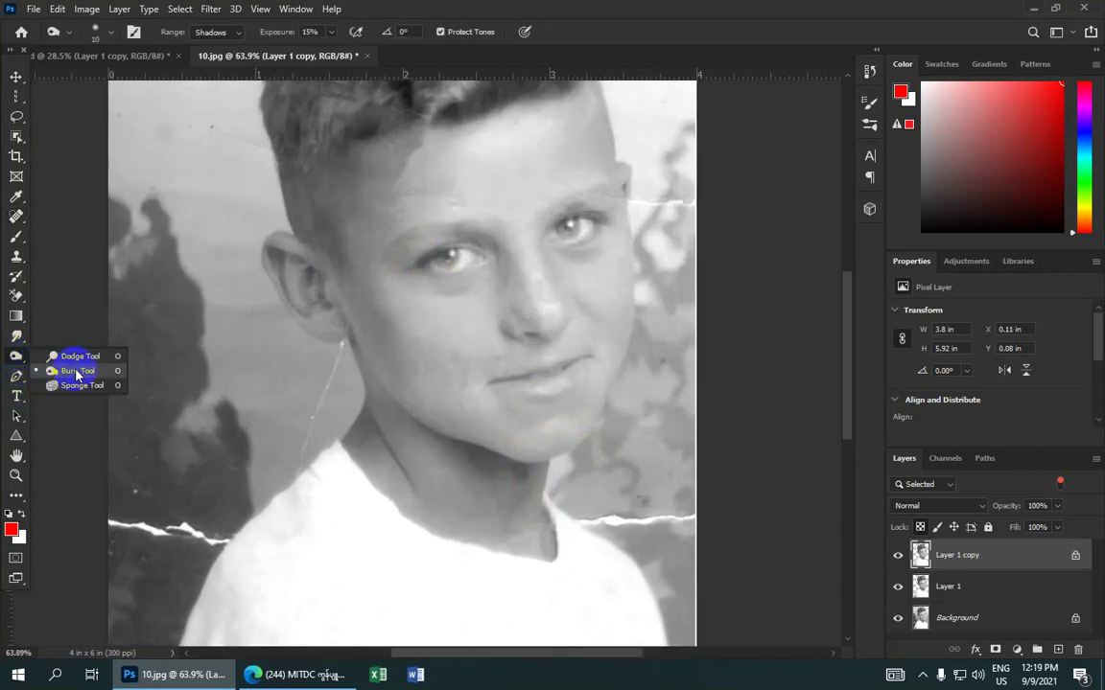
scroll(481, 301, up, 1)
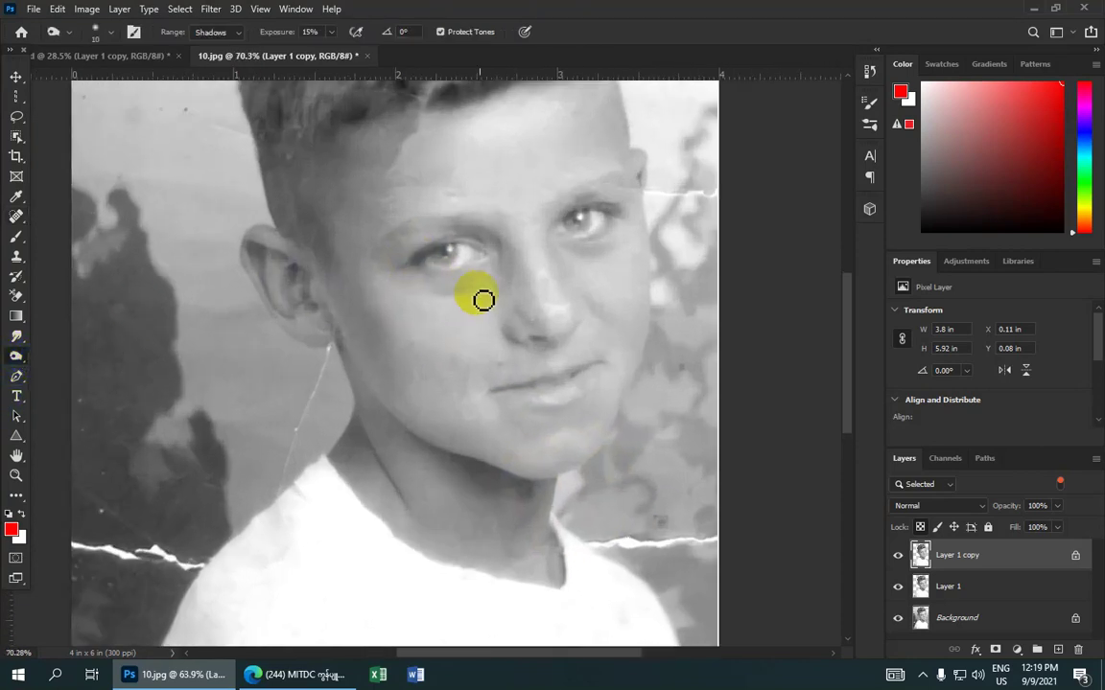
scroll(494, 292, up, 1)
scroll(481, 287, up, 1)
drag(419, 234, 436, 255)
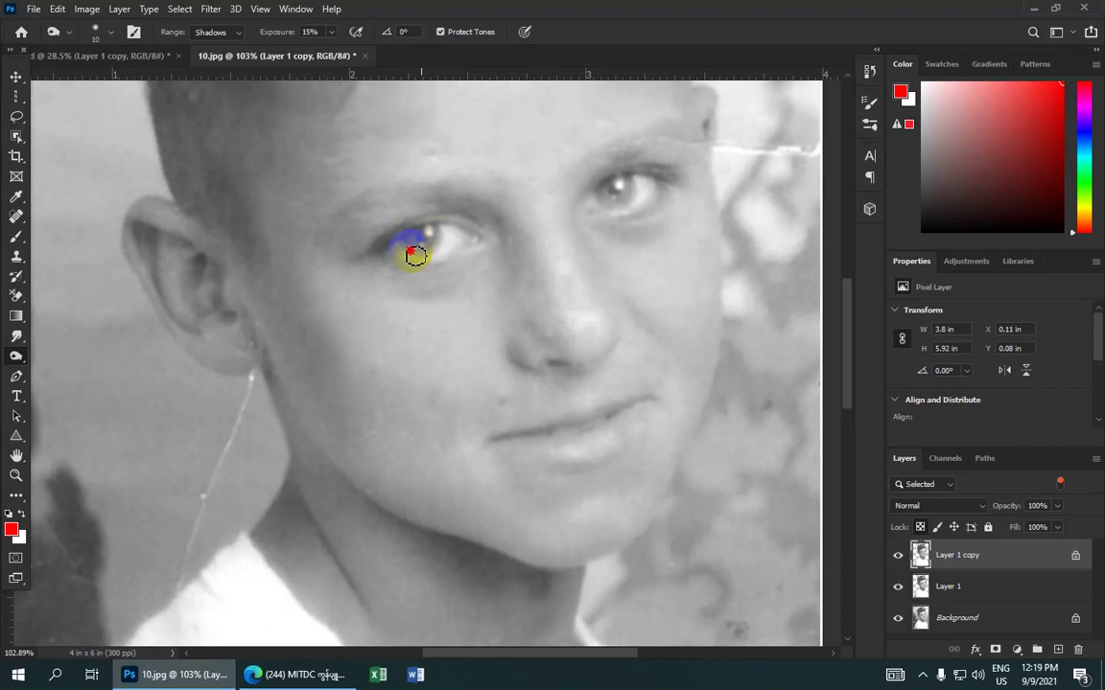
drag(421, 252, 438, 252)
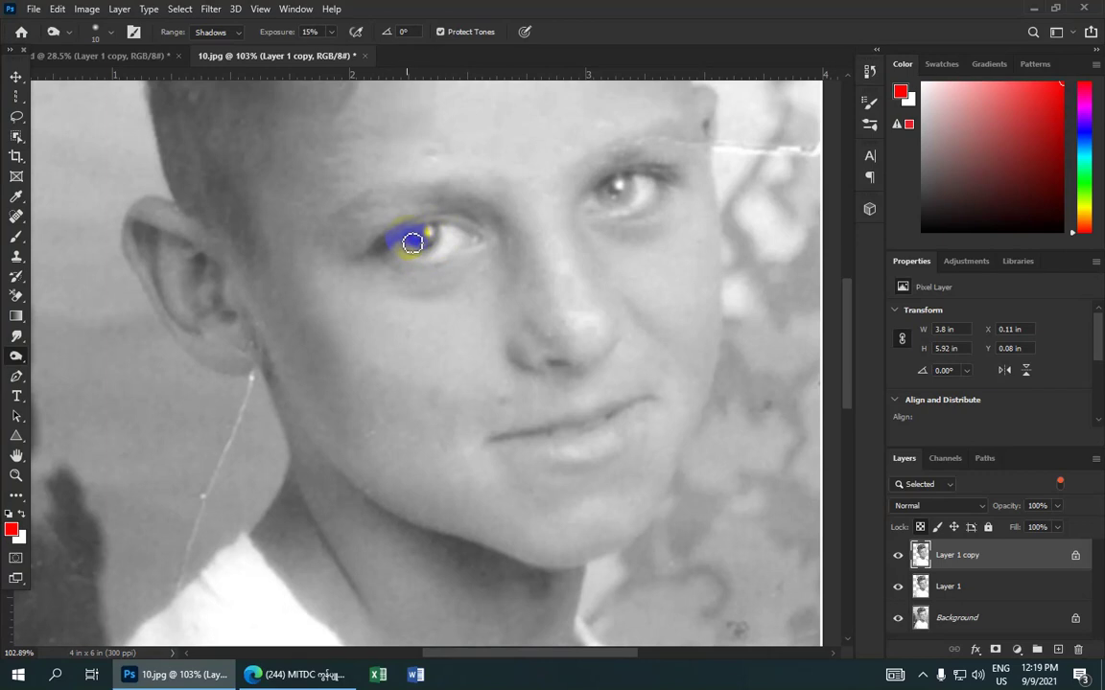
- Darken the right eye's iris and shadows, then the brow above the left eye
click(606, 187)
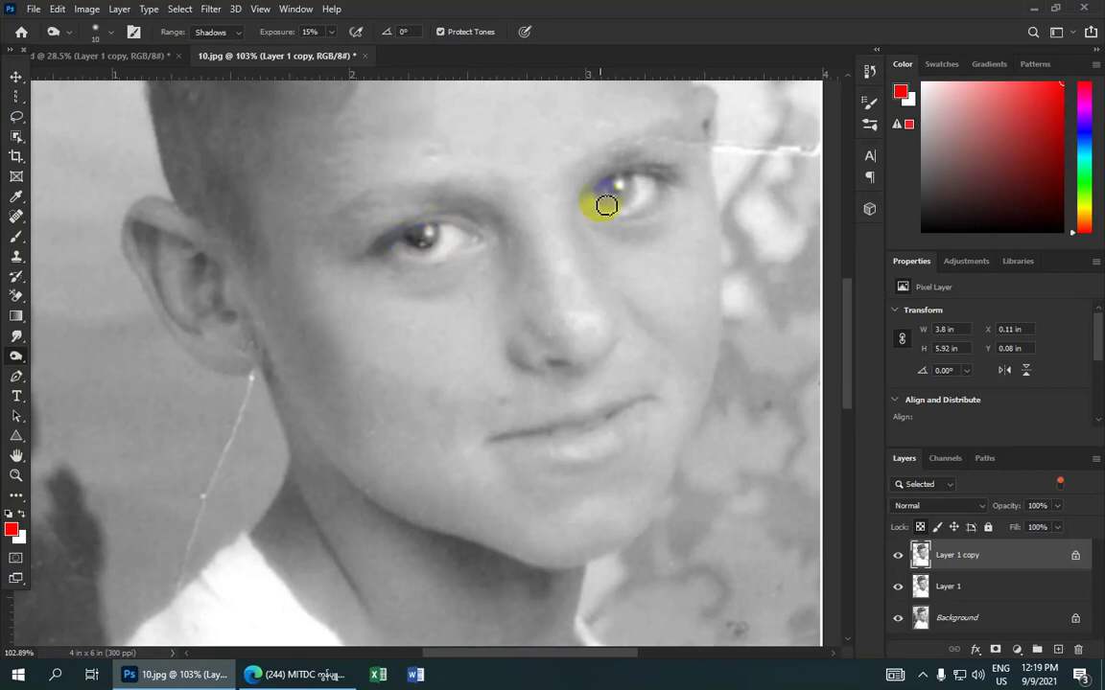
drag(610, 192, 631, 191)
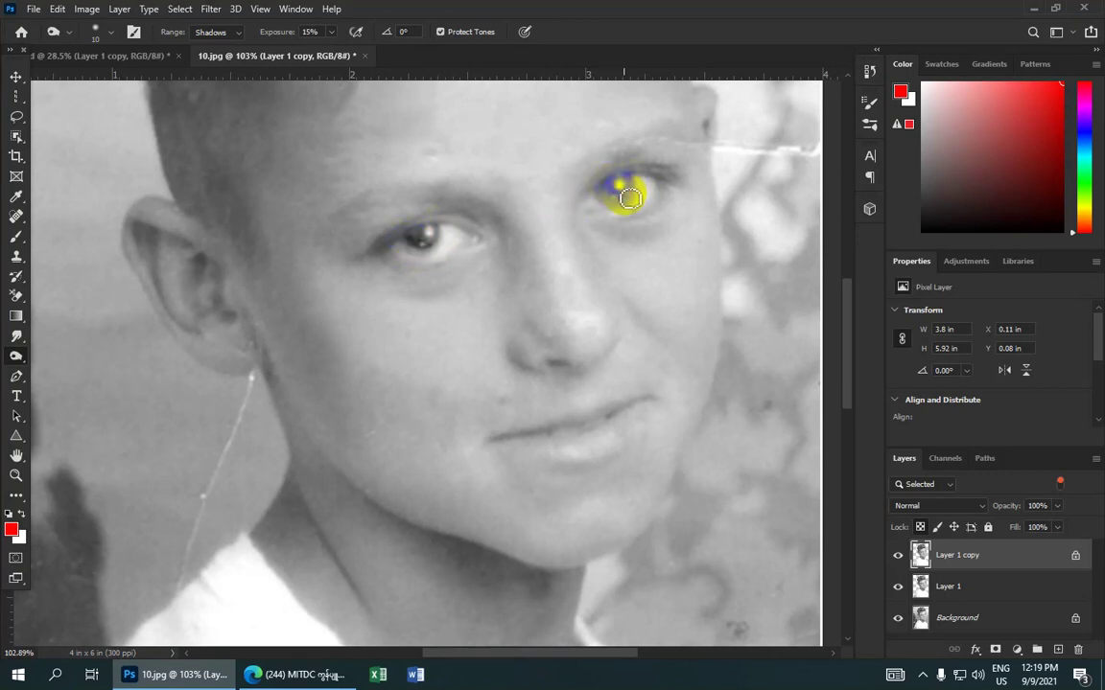
drag(630, 198, 636, 189)
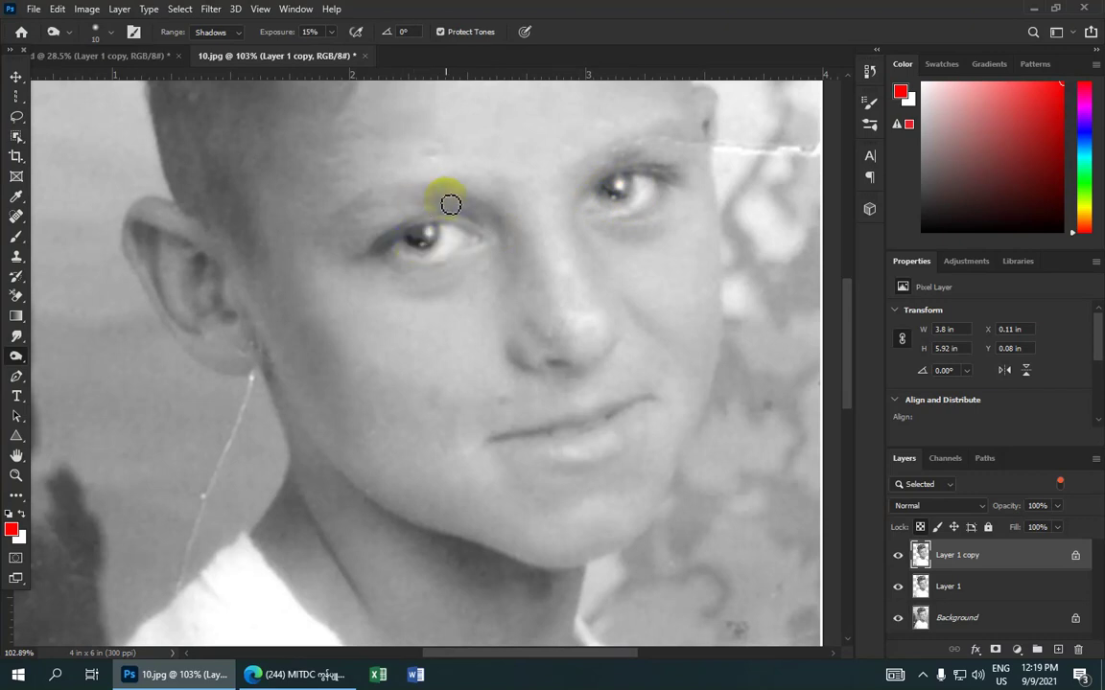
mouse_move(485, 172)
mouse_down()
mouse_move(377, 192)
mouse_move(469, 187)
mouse_move(388, 187)
mouse_move(428, 195)
mouse_up()
scroll(427, 196, down, 2)
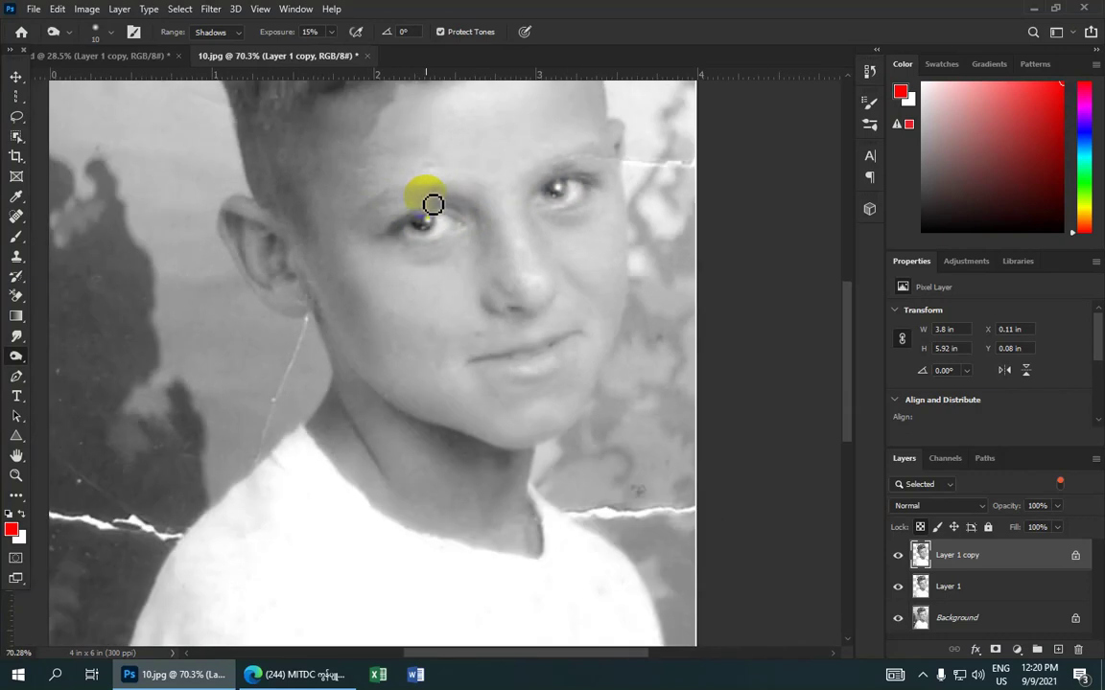
scroll(432, 202, down, 1)
scroll(440, 215, up, 1)
scroll(419, 190, down, 1)
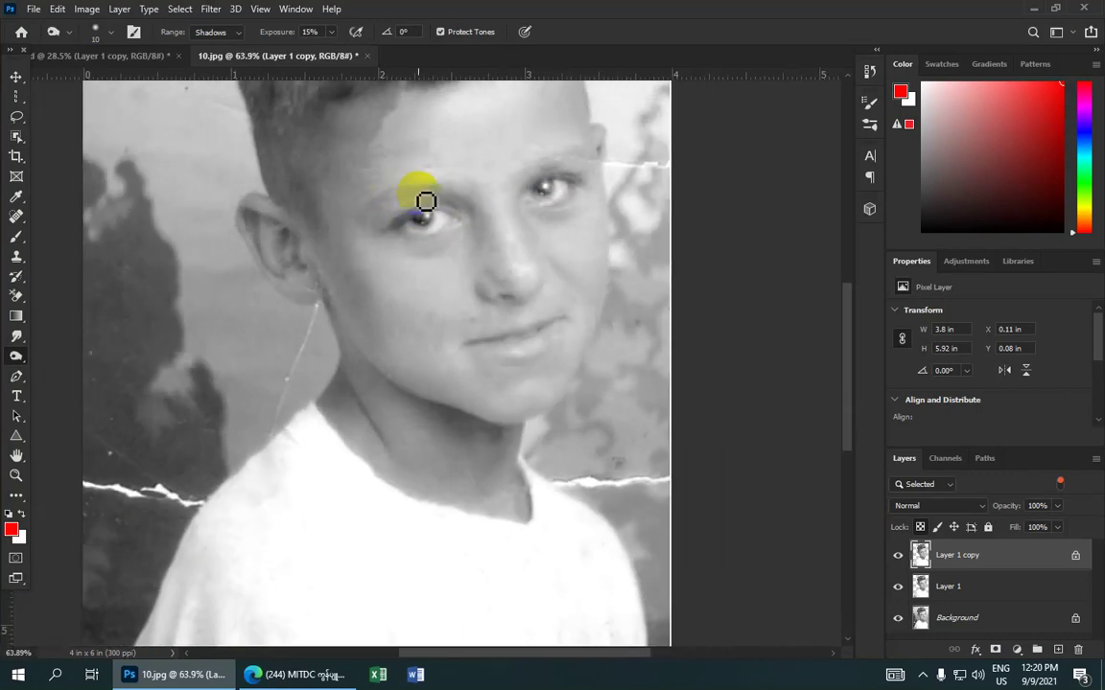
- Set the Burn exposure to 20%, keeping the range on Shadows
click(308, 31)
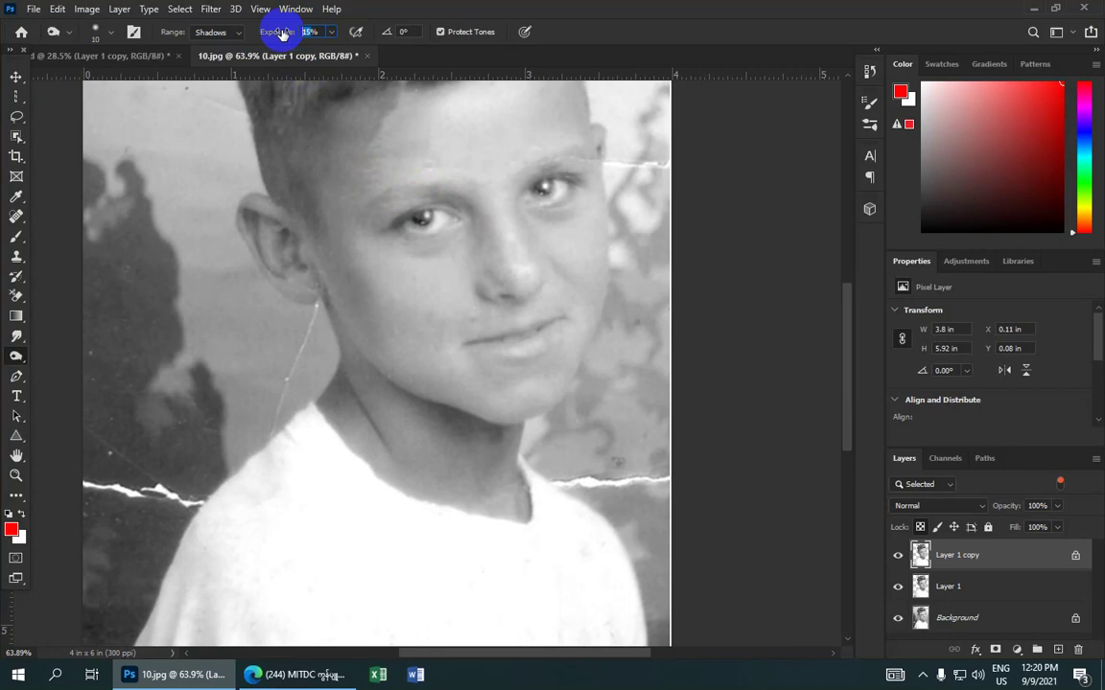
text(20)
click(111, 32)
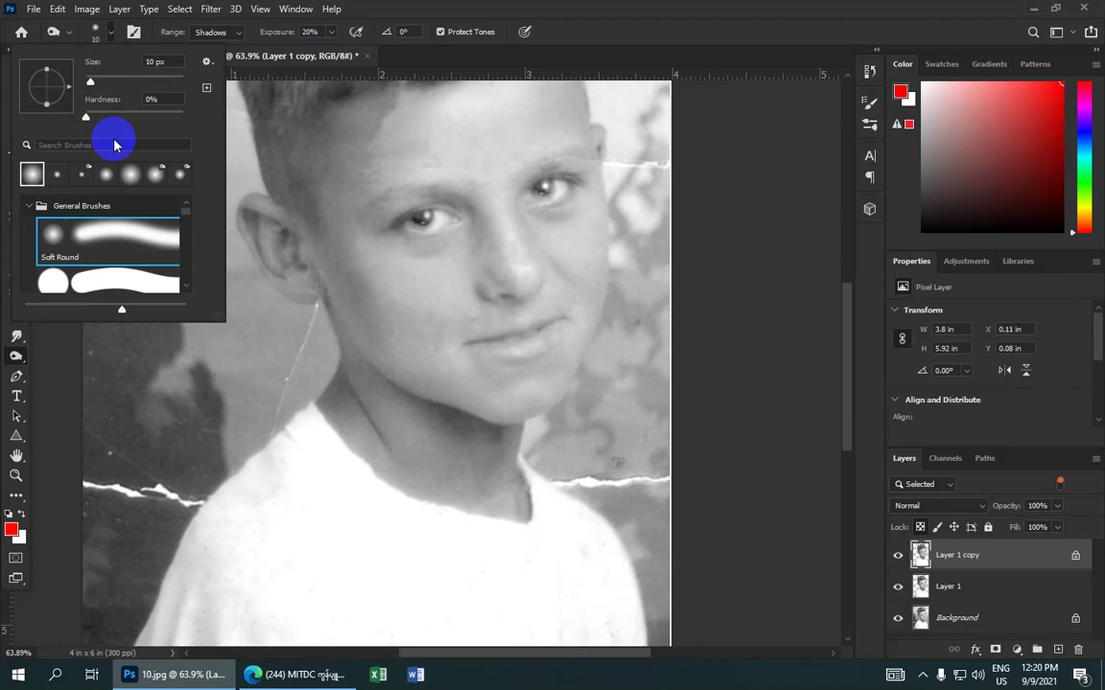
click(238, 34)
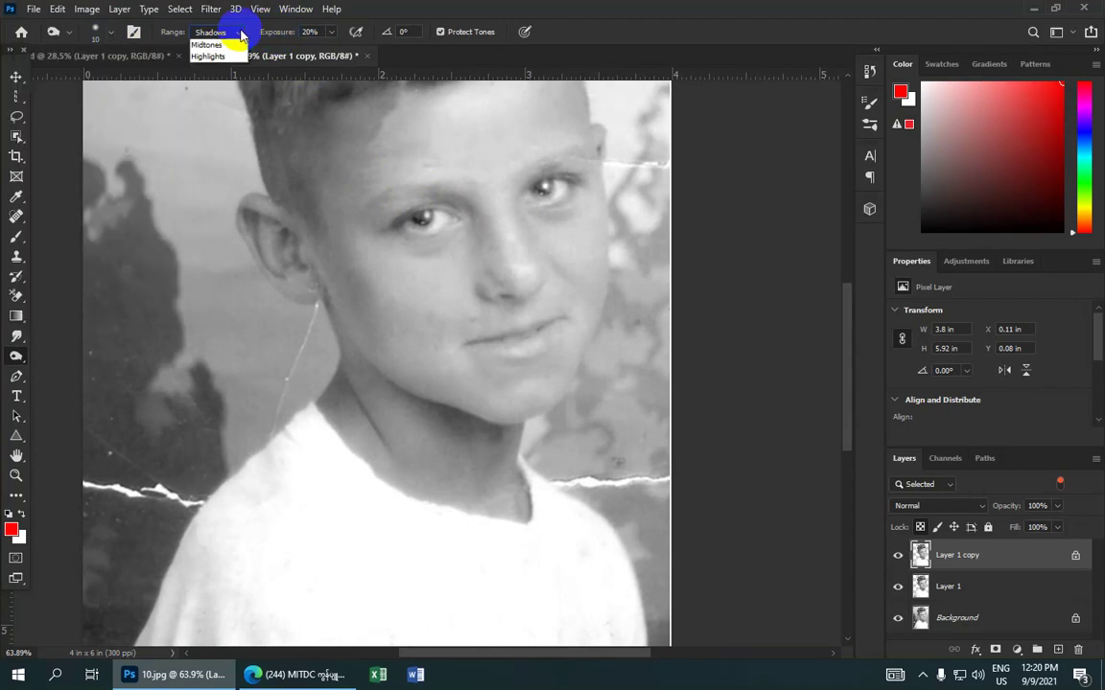
click(209, 45)
- Darken the eyes and left eyebrow, then brush over the right eyebrow
mouse_move(426, 199)
mouse_down()
mouse_move(613, 187)
mouse_move(636, 217)
mouse_move(433, 217)
mouse_up()
drag(190, 159, 500, 212)
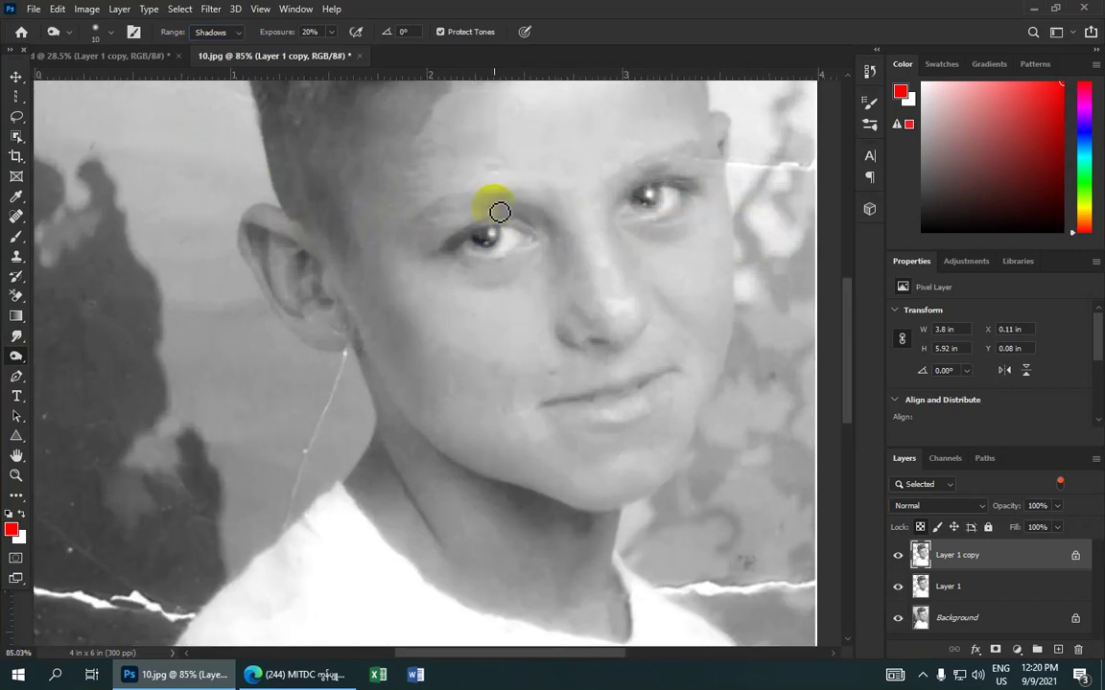
mouse_move(502, 203)
mouse_down()
mouse_move(451, 207)
mouse_move(500, 203)
mouse_move(464, 194)
mouse_move(422, 215)
mouse_move(511, 197)
mouse_move(463, 191)
mouse_move(439, 216)
mouse_up()
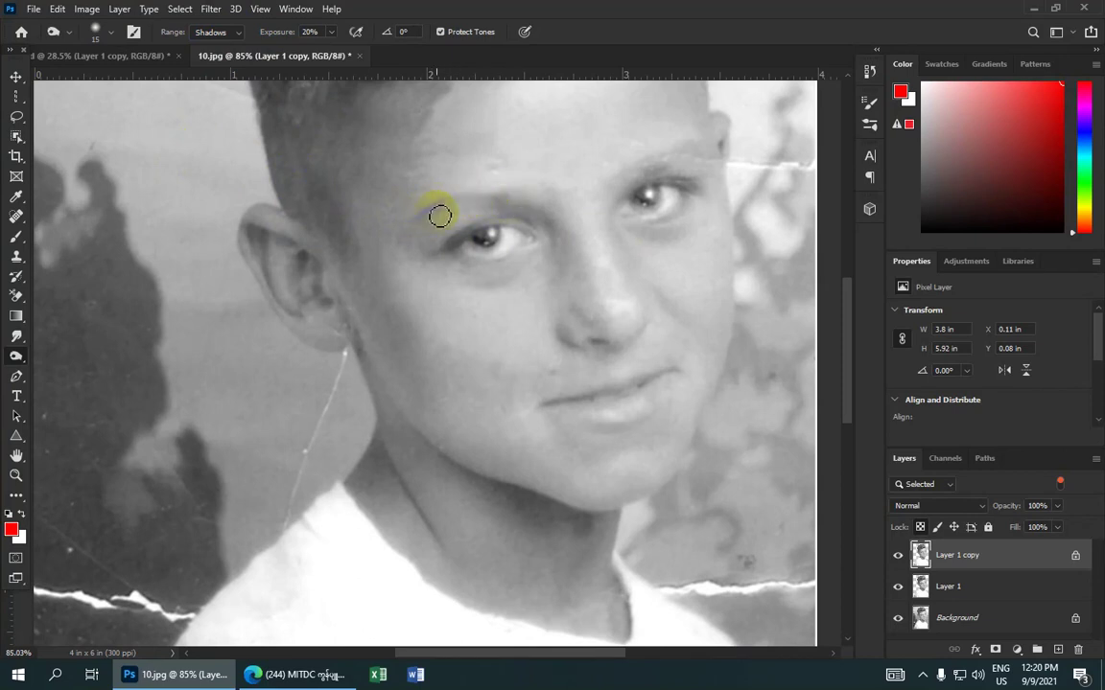
mouse_move(517, 206)
mouse_down()
mouse_move(469, 193)
mouse_move(446, 212)
mouse_move(491, 194)
mouse_move(430, 213)
mouse_move(698, 185)
mouse_move(641, 178)
mouse_move(688, 156)
mouse_move(641, 173)
mouse_move(674, 161)
mouse_up()
mouse_move(624, 177)
mouse_down()
mouse_move(683, 155)
mouse_move(635, 168)
mouse_move(642, 176)
mouse_move(681, 155)
mouse_move(666, 160)
mouse_up()
- Toggle the range to Midtones and back to Shadows, then brush the left eyebrow again
click(216, 31)
click(308, 86)
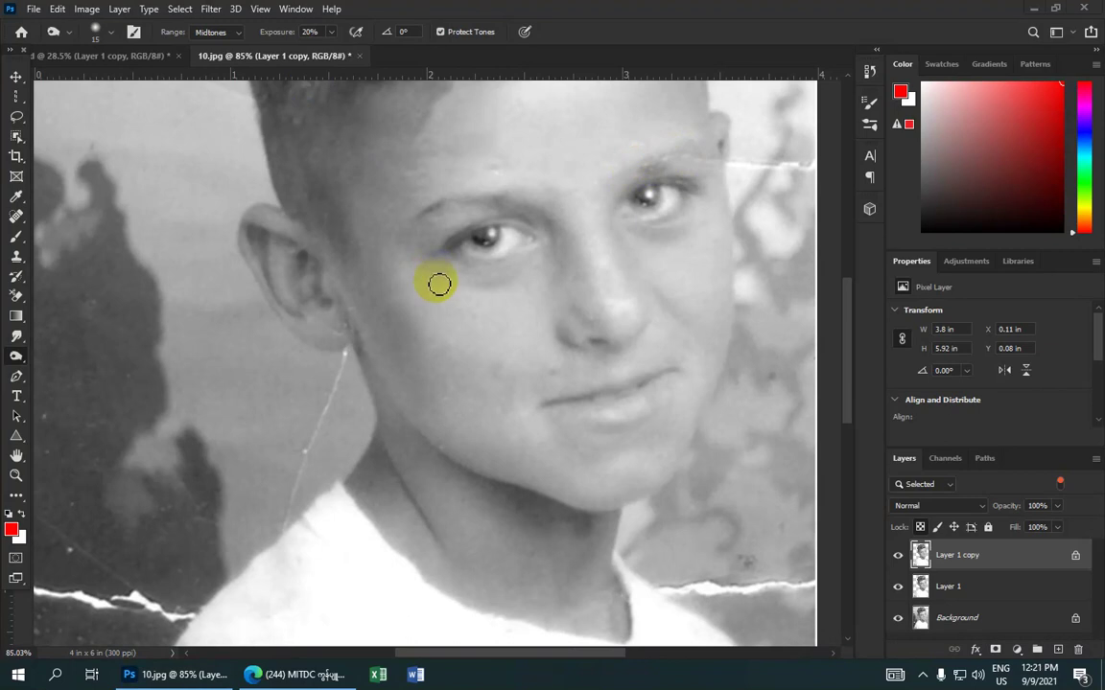
key(alt+shift+s)
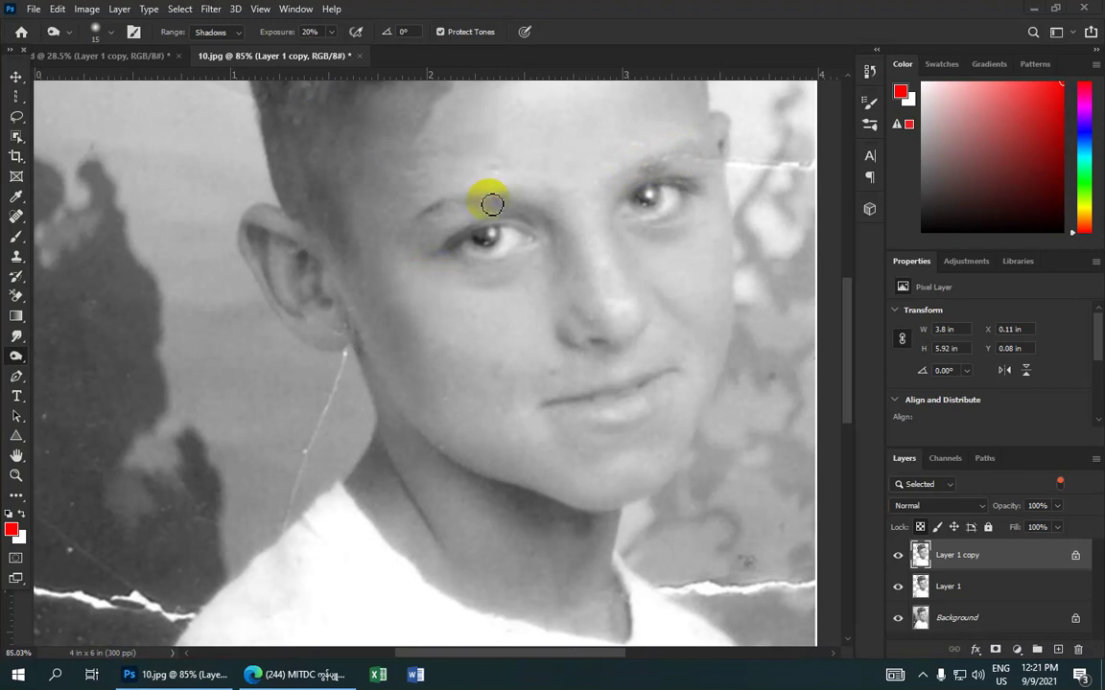
drag(485, 204, 461, 200)
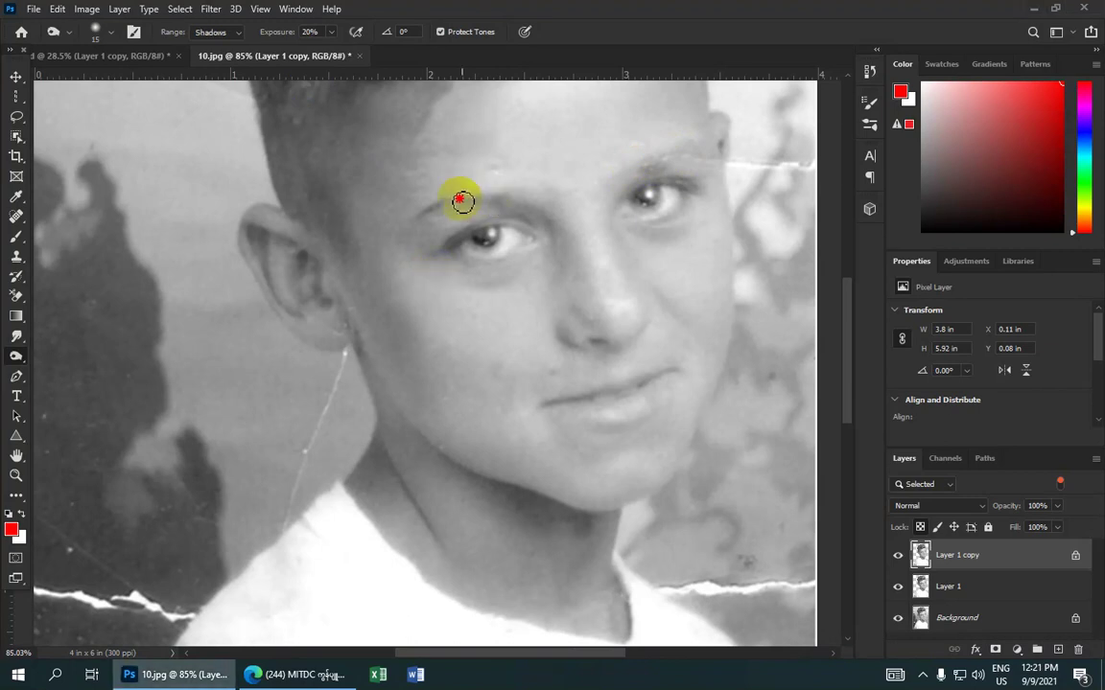
- Switch the Burn range to Midtones and check the exposure and brush settings
click(240, 32)
click(213, 52)
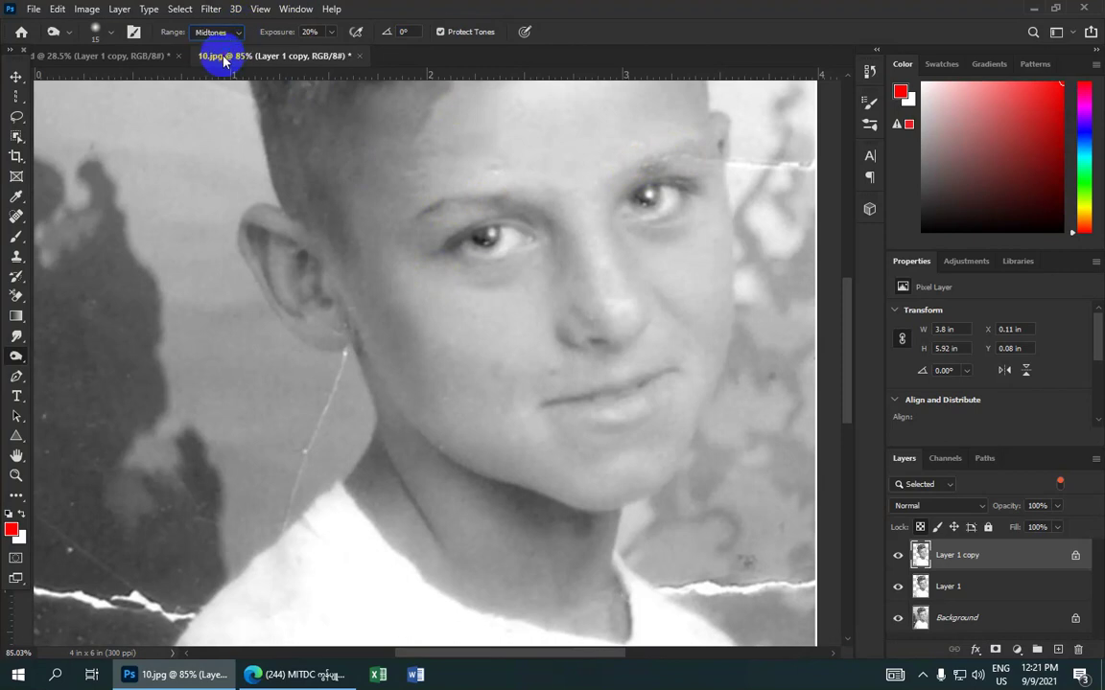
click(310, 32)
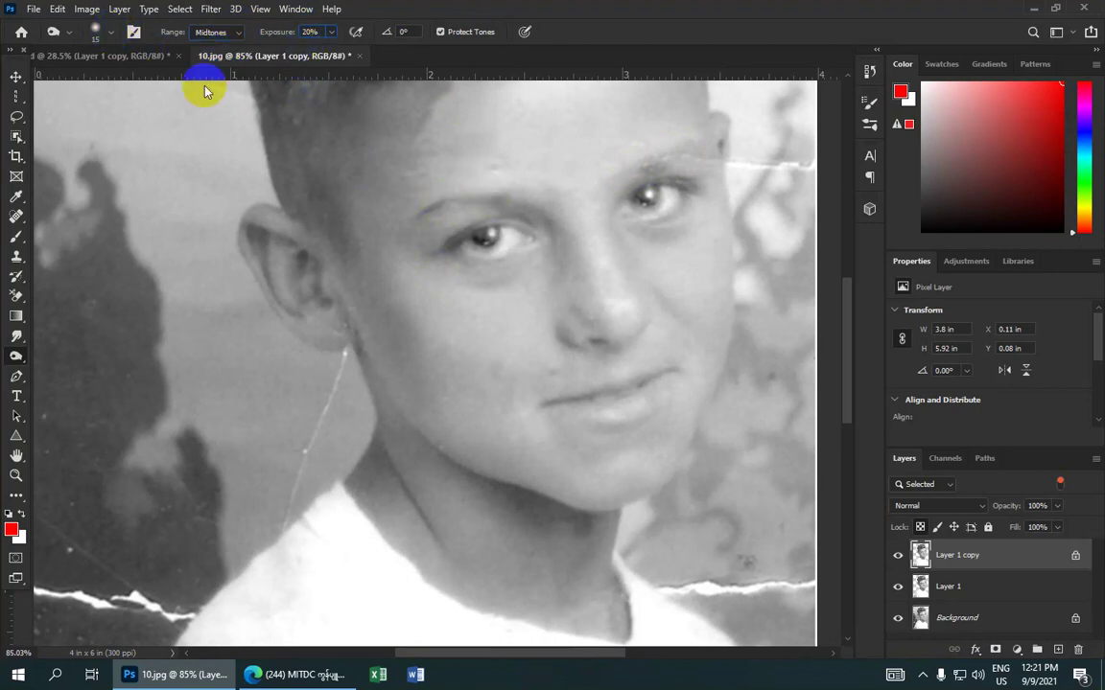
click(98, 30)
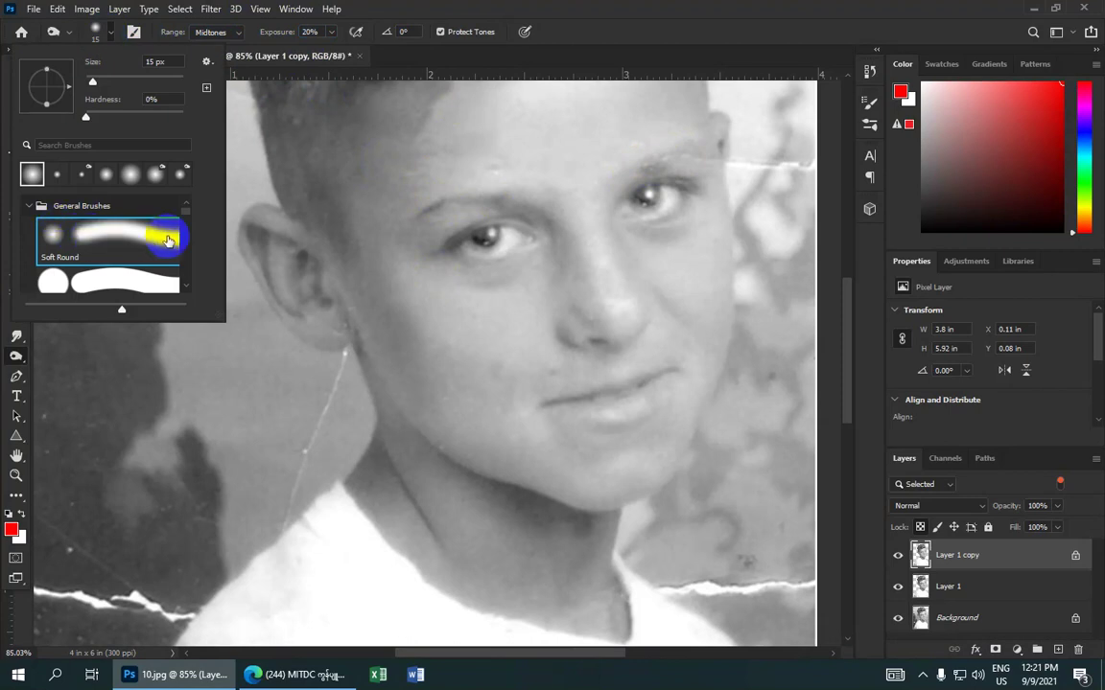
click(158, 336)
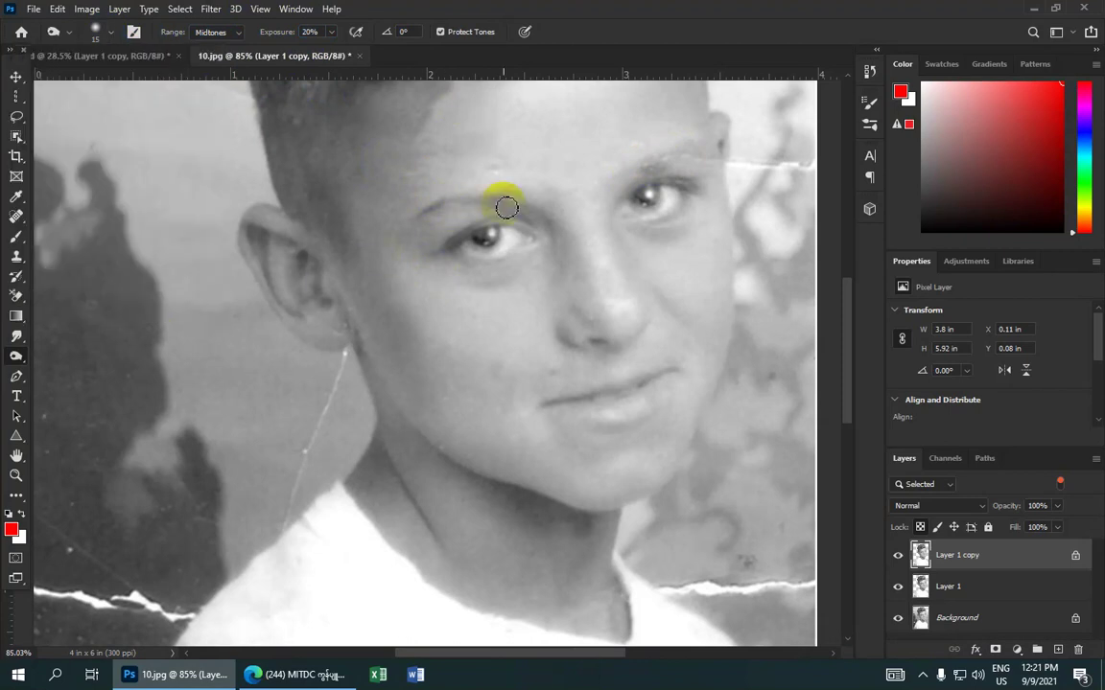
- Burn both eyebrows in the midtones to deepen them
drag(501, 199, 447, 208)
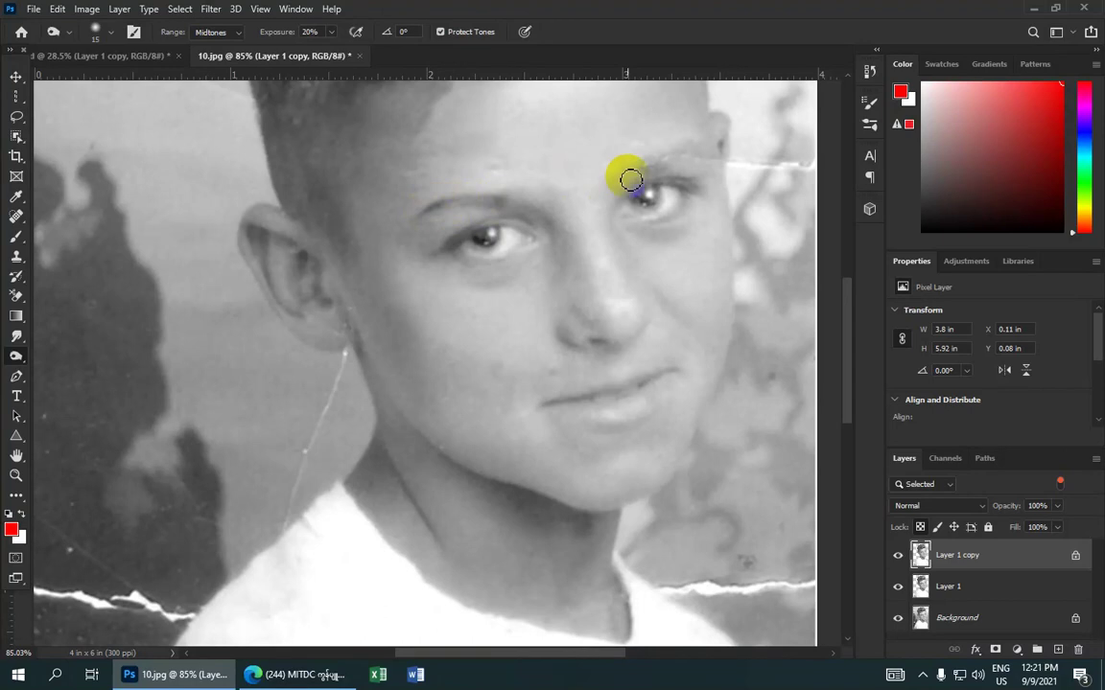
mouse_move(660, 161)
mouse_down()
mouse_move(697, 154)
mouse_move(640, 163)
mouse_move(676, 158)
mouse_move(665, 149)
mouse_move(641, 164)
mouse_move(692, 155)
mouse_move(641, 168)
mouse_move(700, 153)
mouse_move(641, 170)
mouse_up()
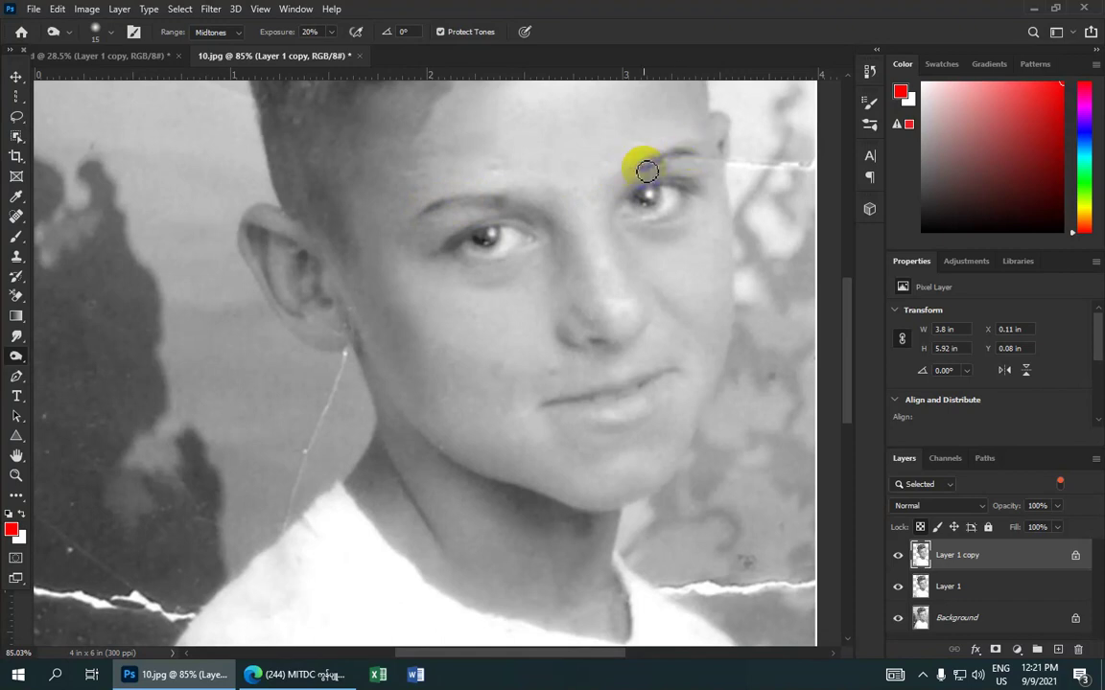
scroll(641, 168, down, 2)
scroll(640, 186, down, 2)
scroll(646, 185, down, 1)
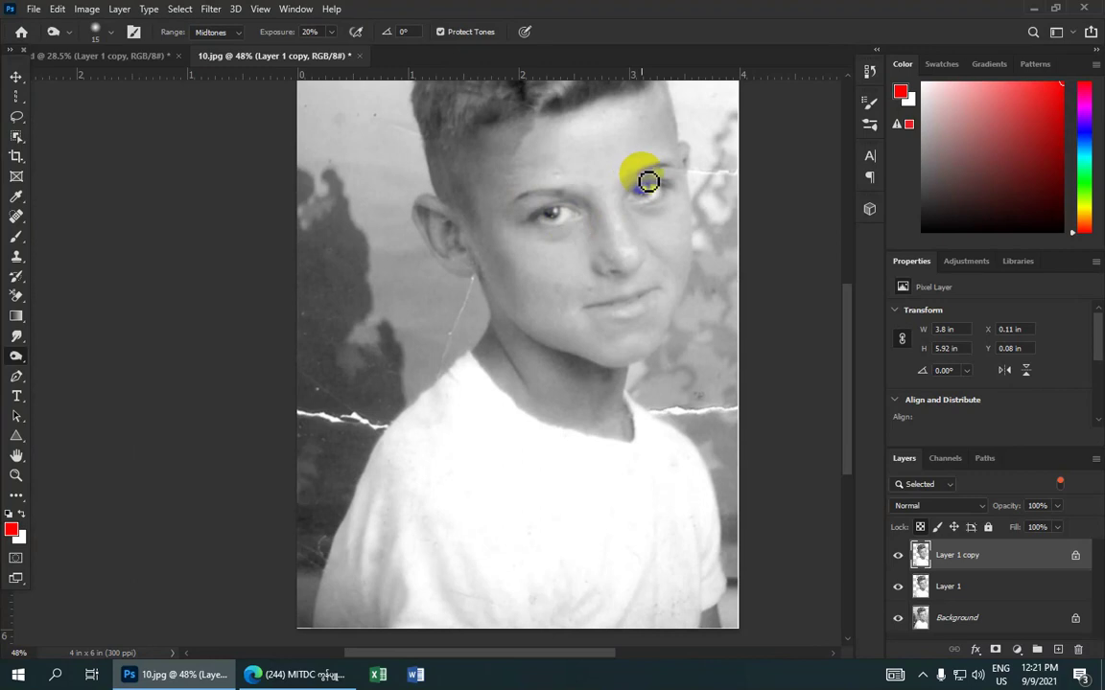
scroll(643, 184, up, 2)
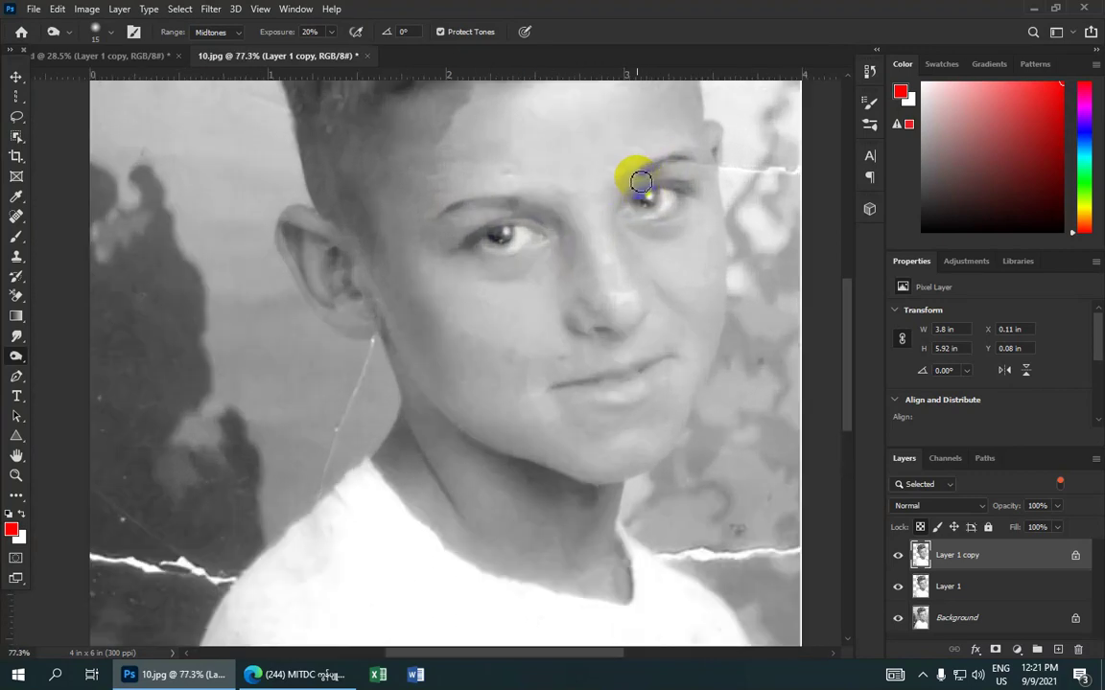
scroll(642, 180, up, 2)
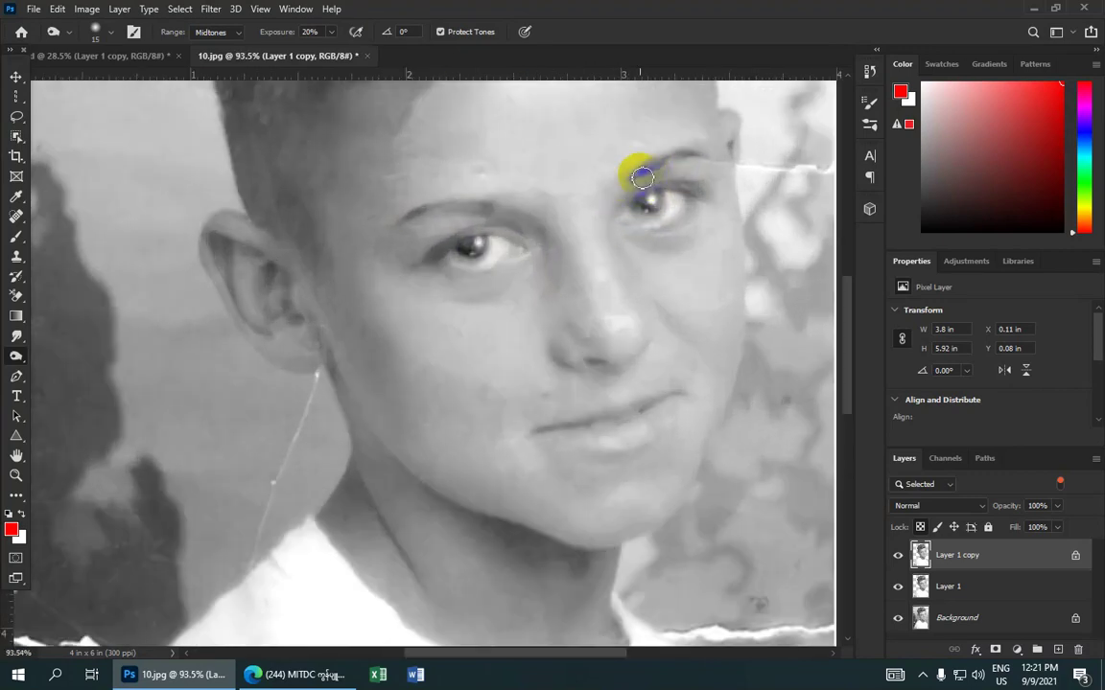
scroll(685, 168, down, 2)
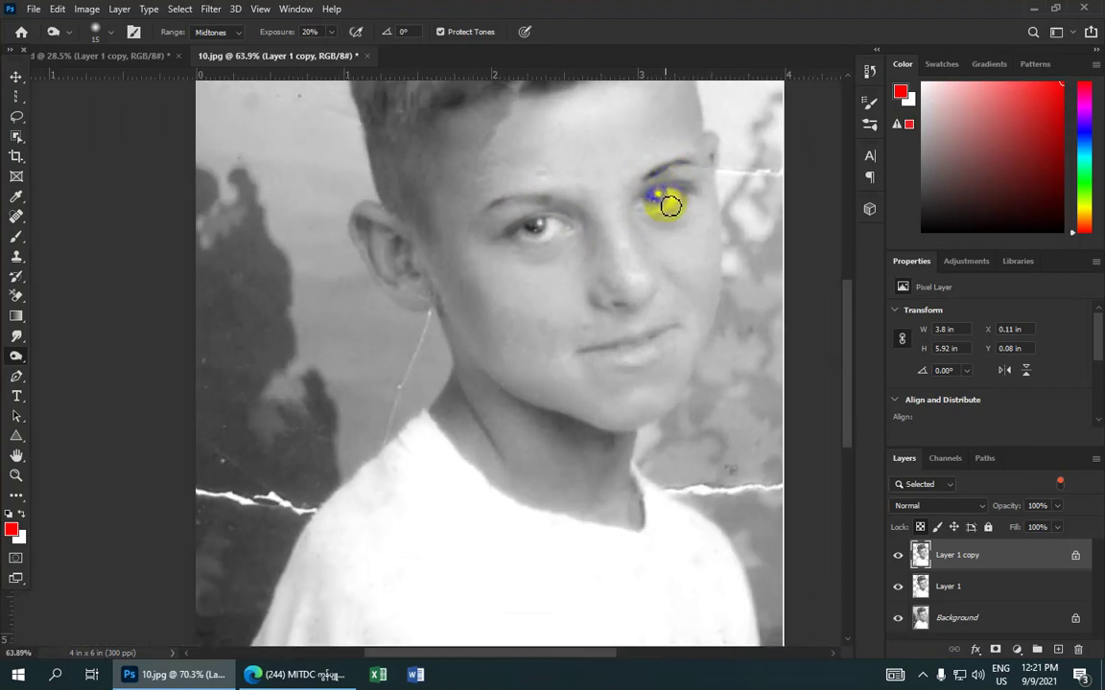
scroll(666, 205, down, 2)
scroll(642, 238, down, 2)
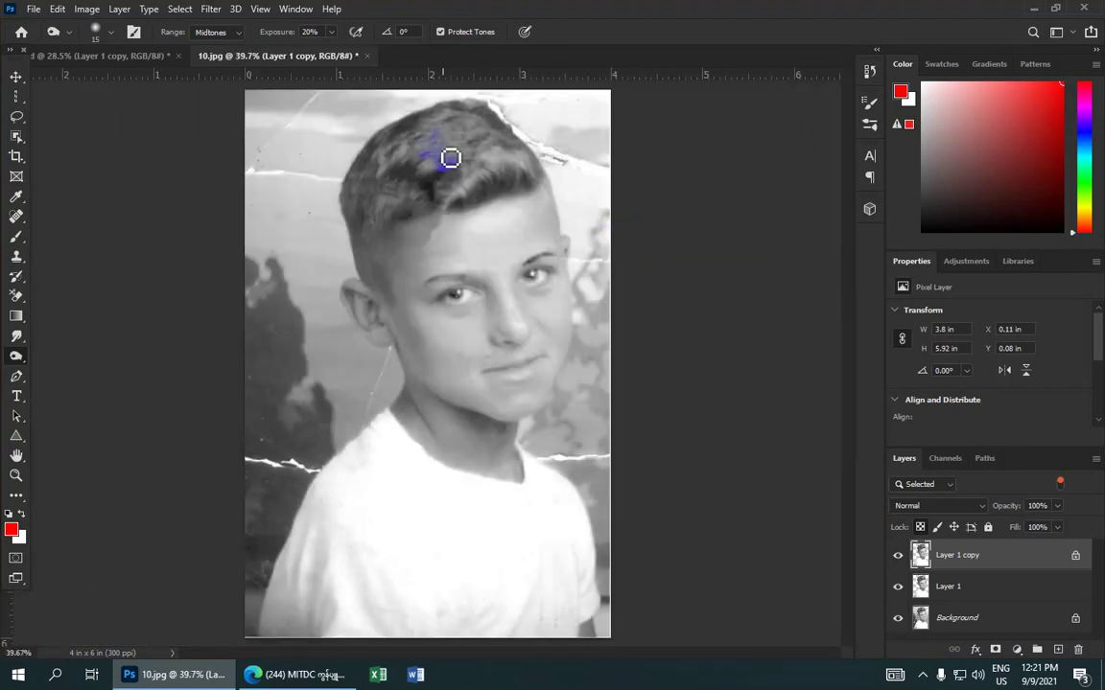
scroll(520, 237, up, 1)
scroll(520, 238, up, 1)
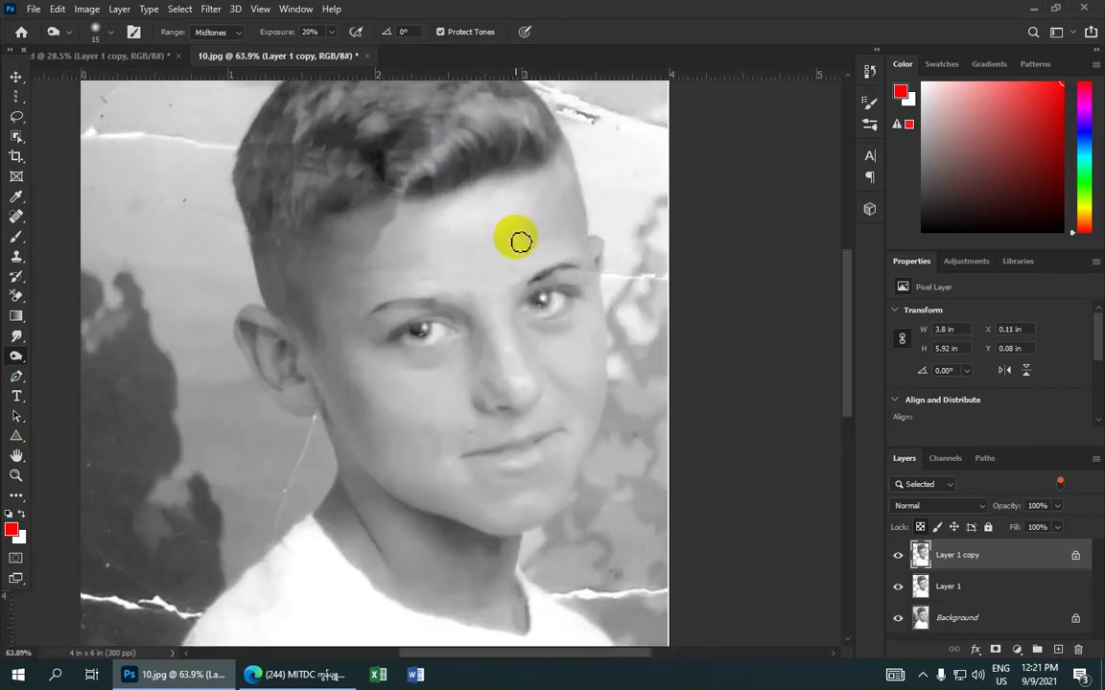
scroll(520, 241, up, 1)
scroll(494, 230, down, 3)
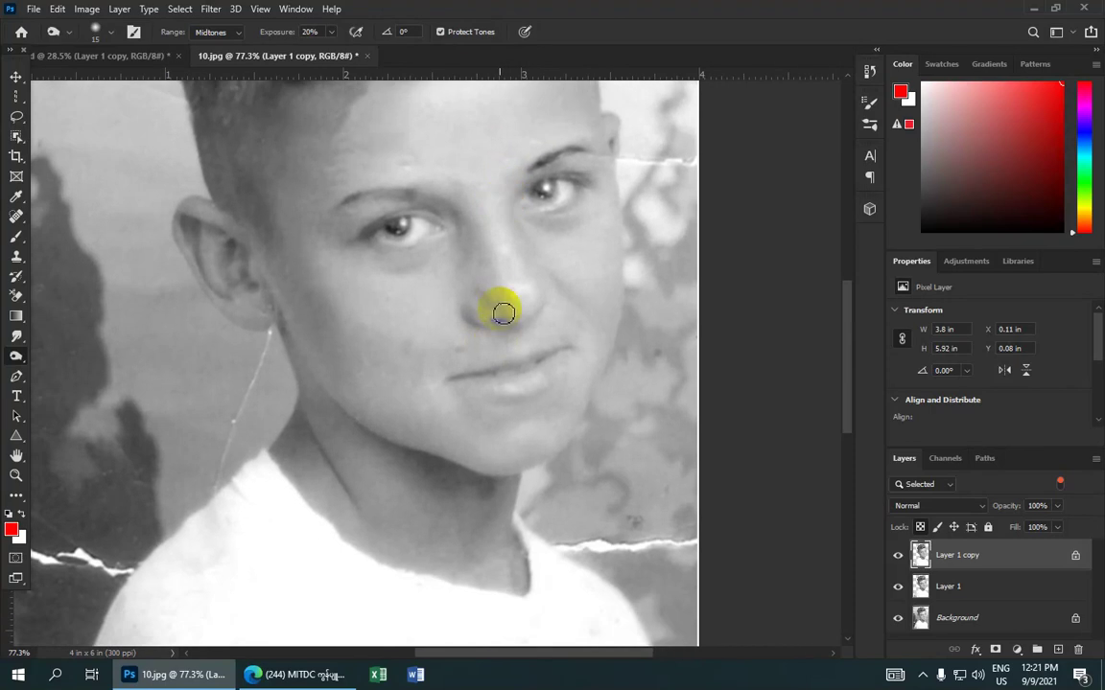
scroll(499, 287, down, 1)
scroll(496, 271, up, 1)
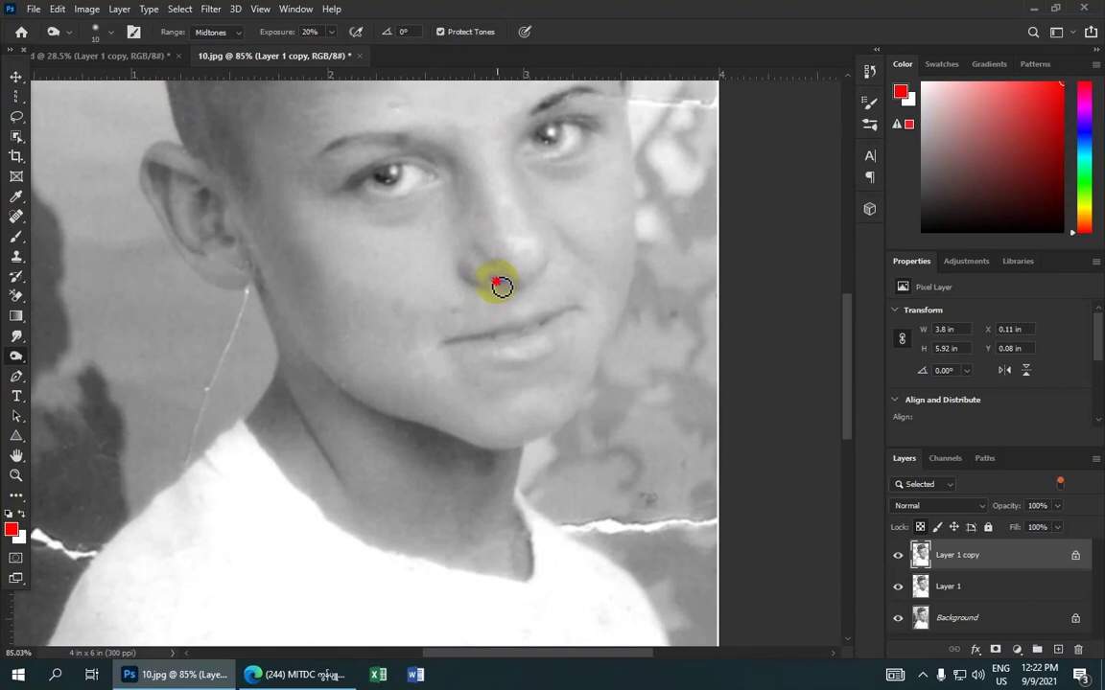
- Deepen the shadows between the nose and upper lip
drag(500, 285, 519, 303)
scroll(523, 307, up, 1)
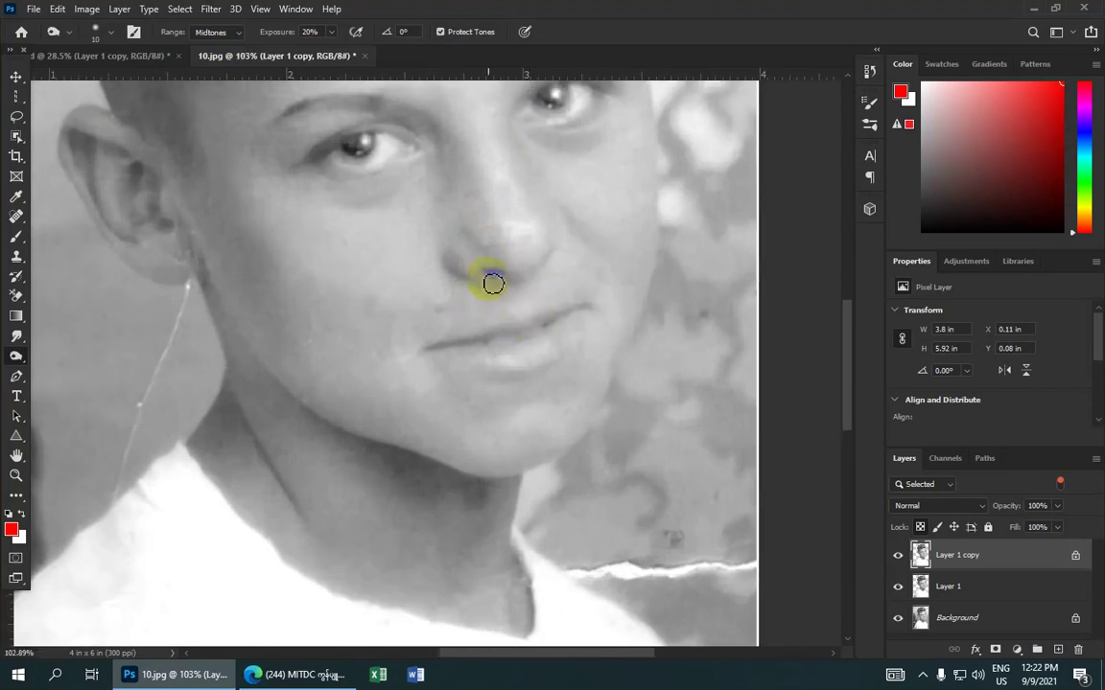
scroll(492, 281, down, 1)
scroll(492, 281, down, 1)
- Set up the Dodge Tool with a 9 px Soft Round brush, range kept on Midtones
scroll(492, 281, down, 1)
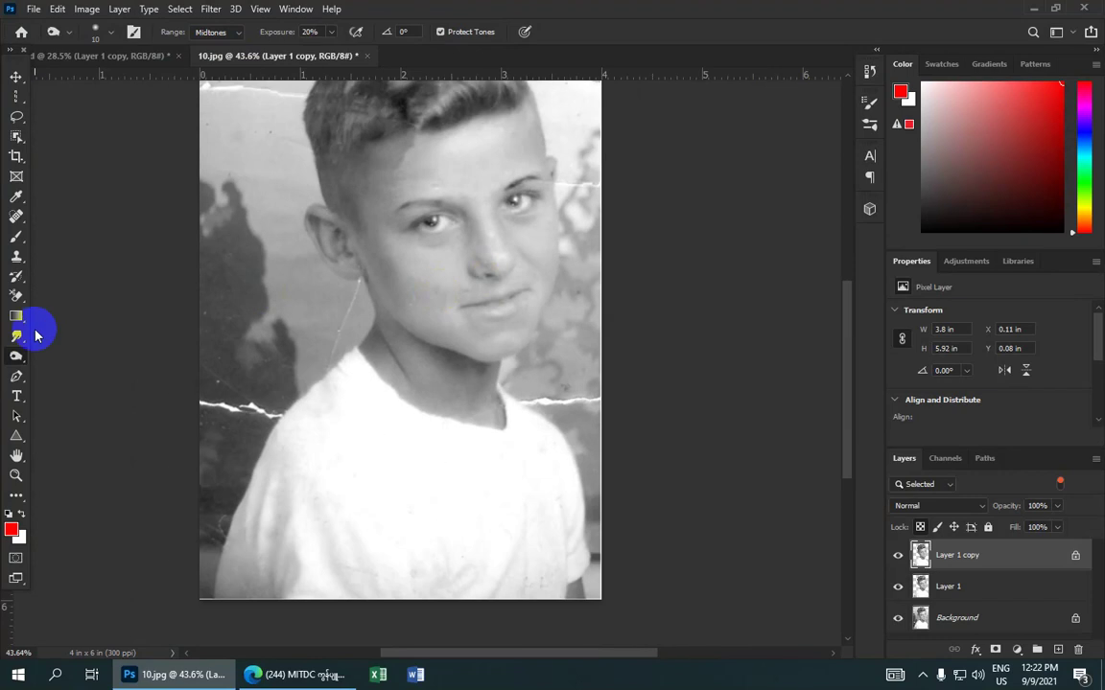
click(16, 358)
drag(21, 367, 60, 367)
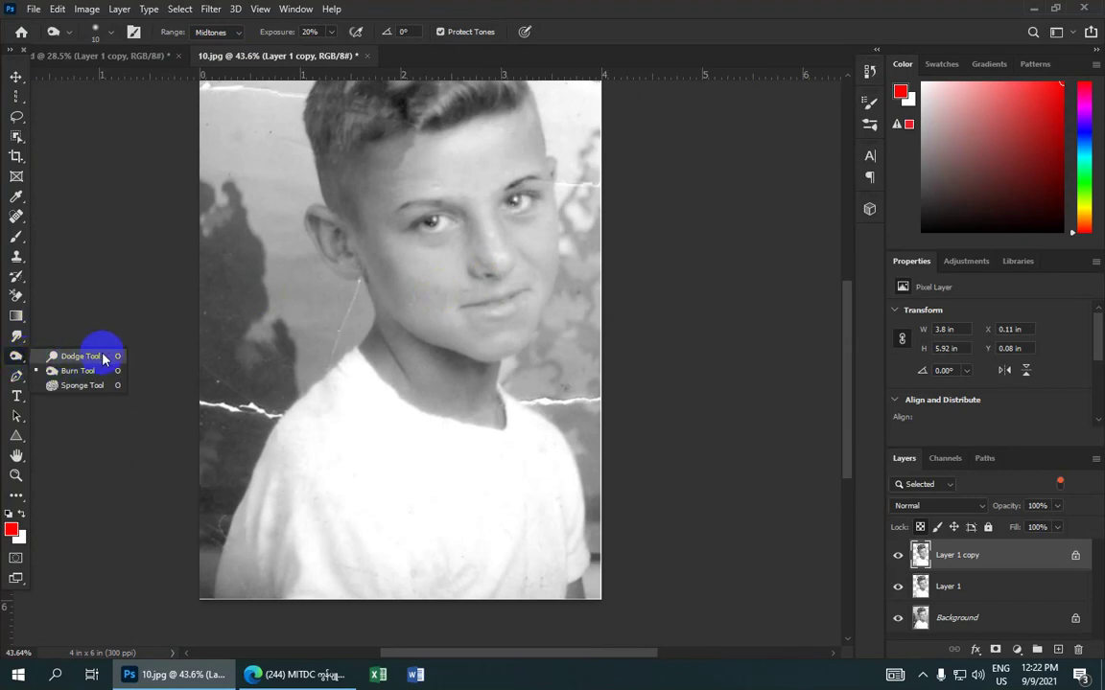
click(104, 357)
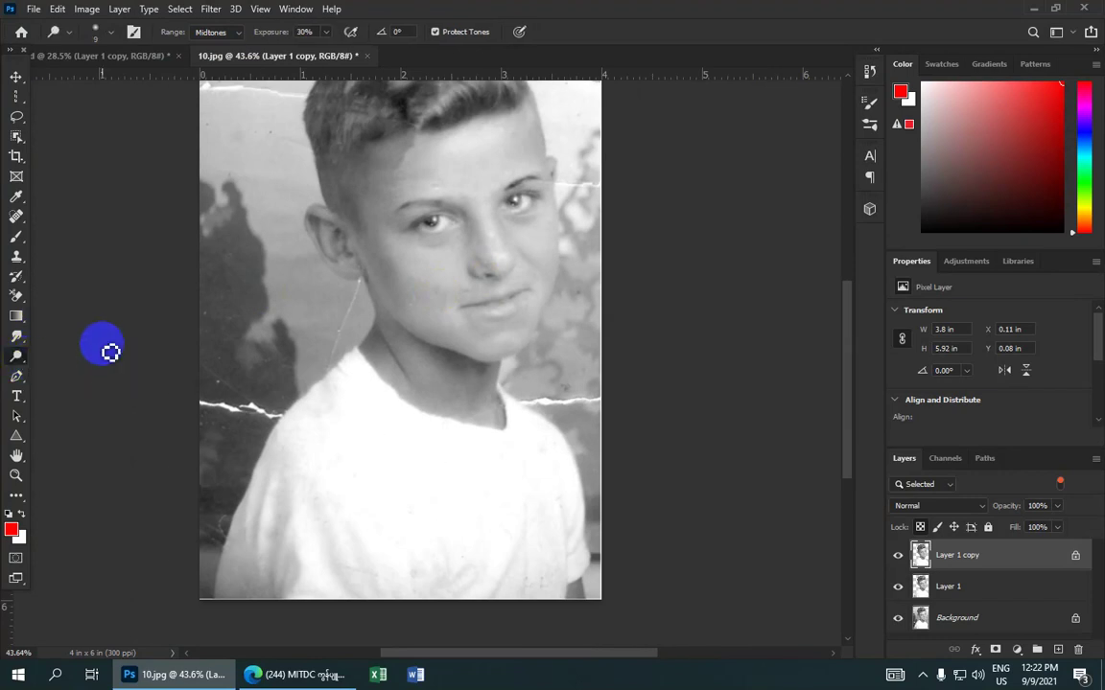
click(107, 38)
click(71, 227)
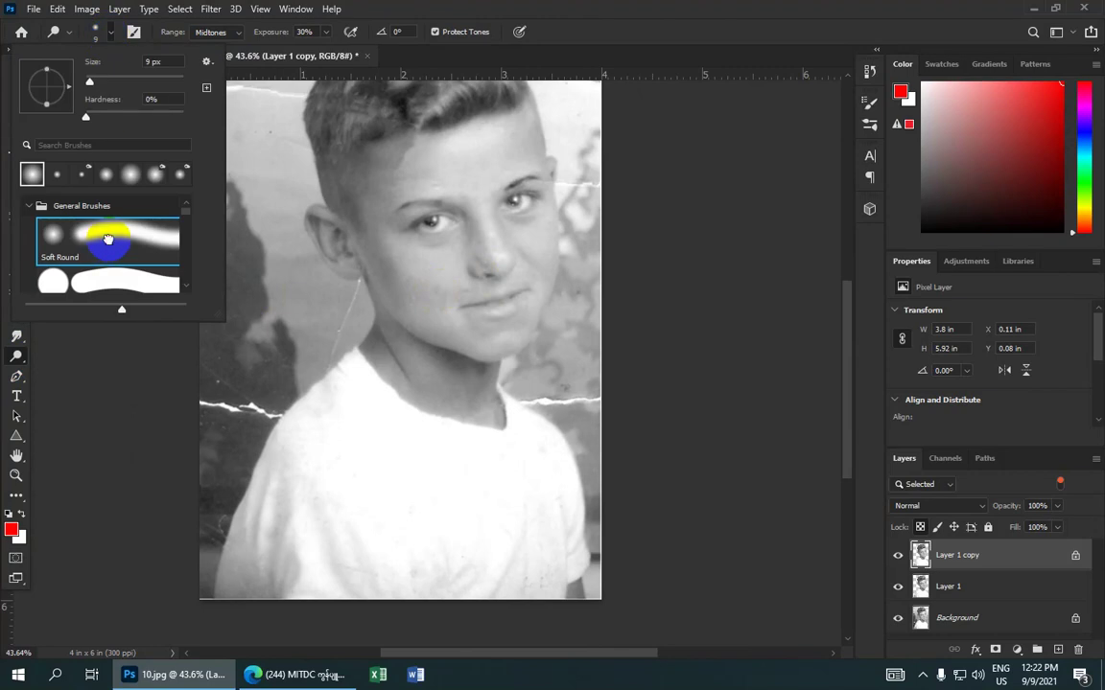
double_click(114, 238)
scroll(431, 222, up, 1)
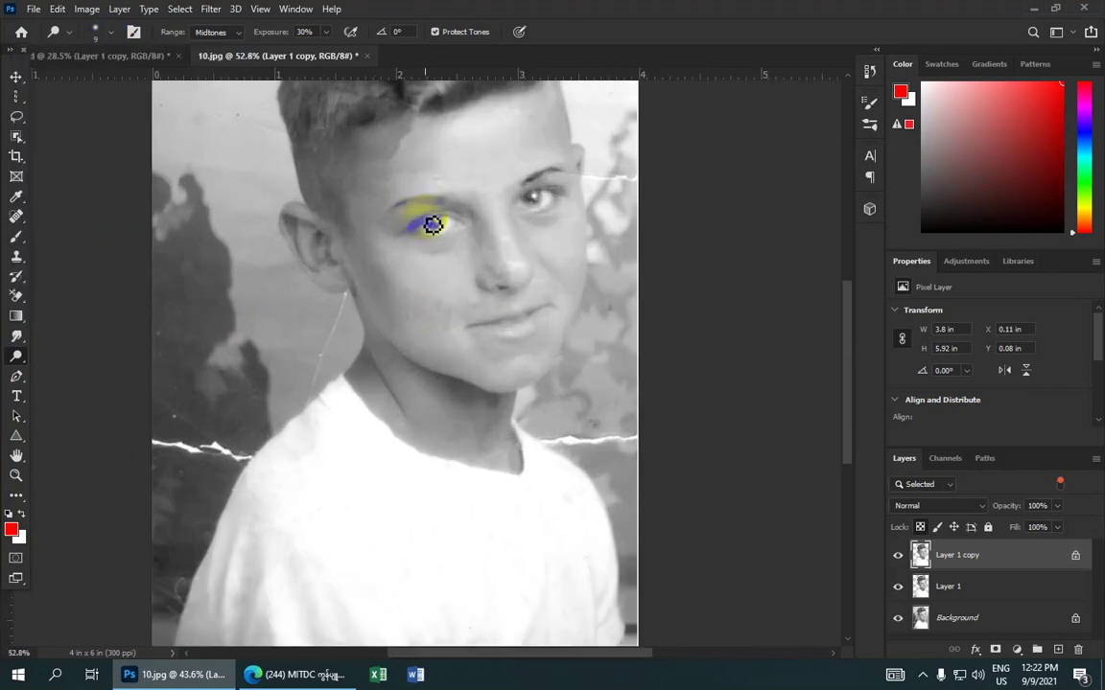
click(238, 32)
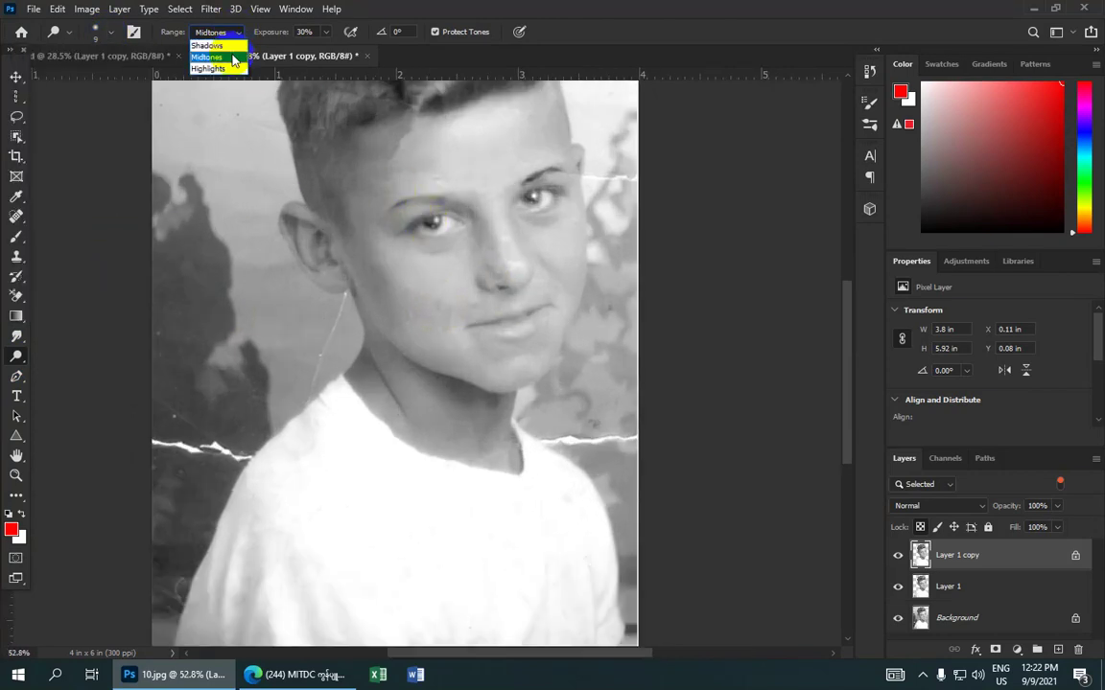
click(232, 57)
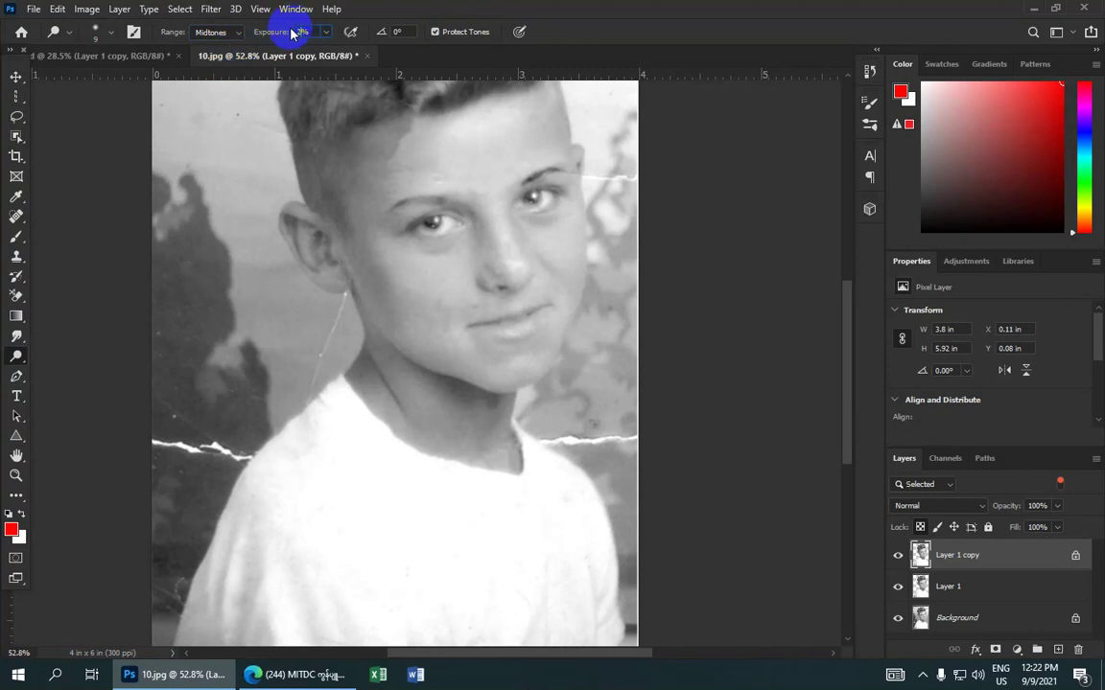
click(307, 31)
text(20)
- Dodge over the boy's left eye to lighten it
scroll(459, 380, up, 2)
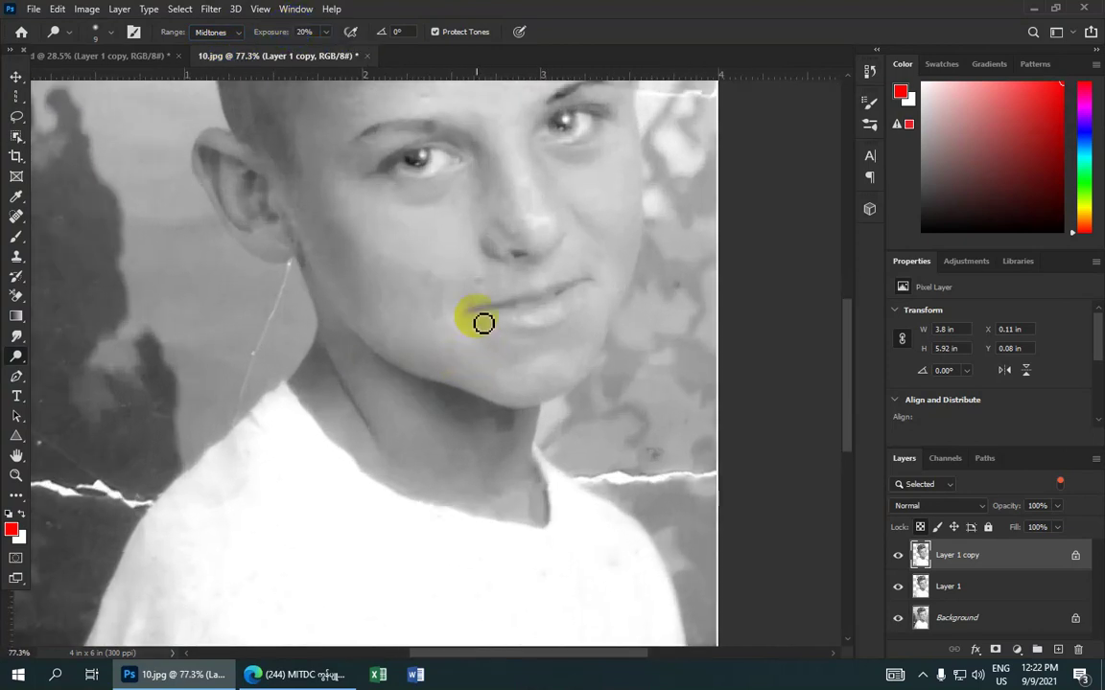
drag(437, 176, 430, 158)
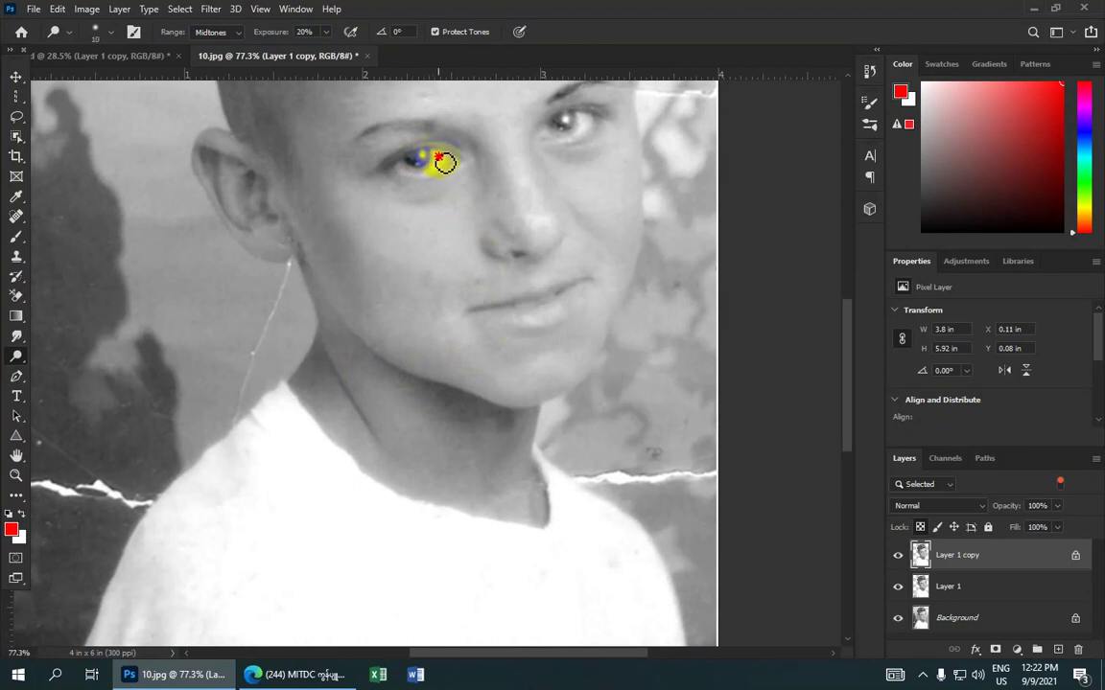
drag(410, 176, 444, 162)
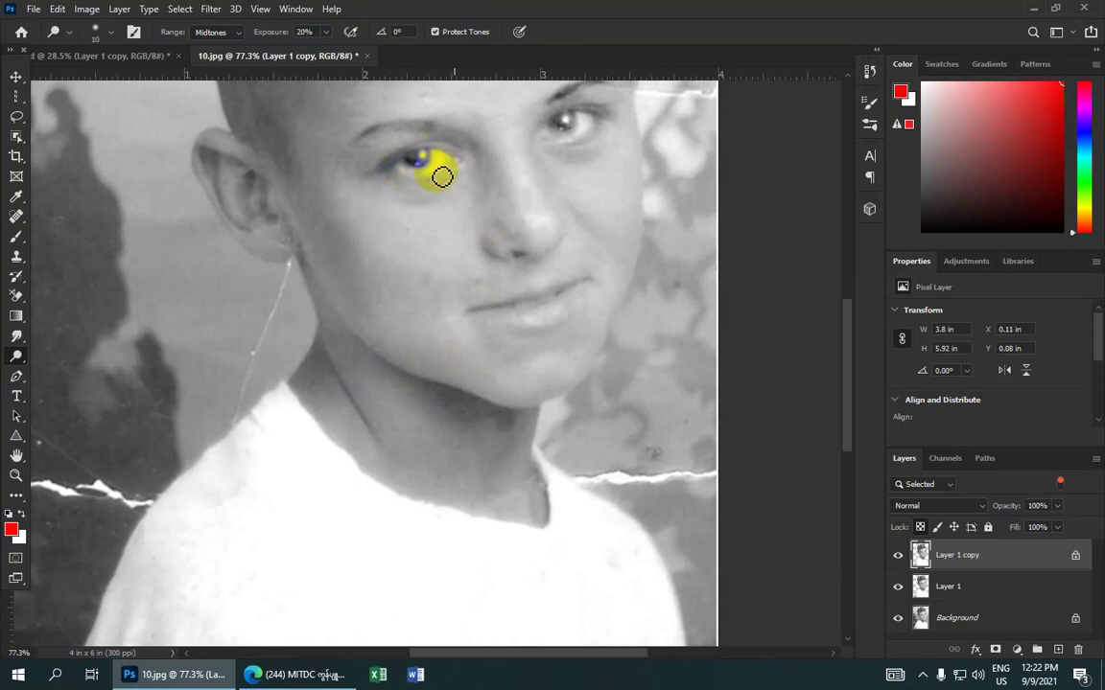
mouse_move(436, 176)
mouse_down()
mouse_move(411, 181)
mouse_move(443, 173)
mouse_up()
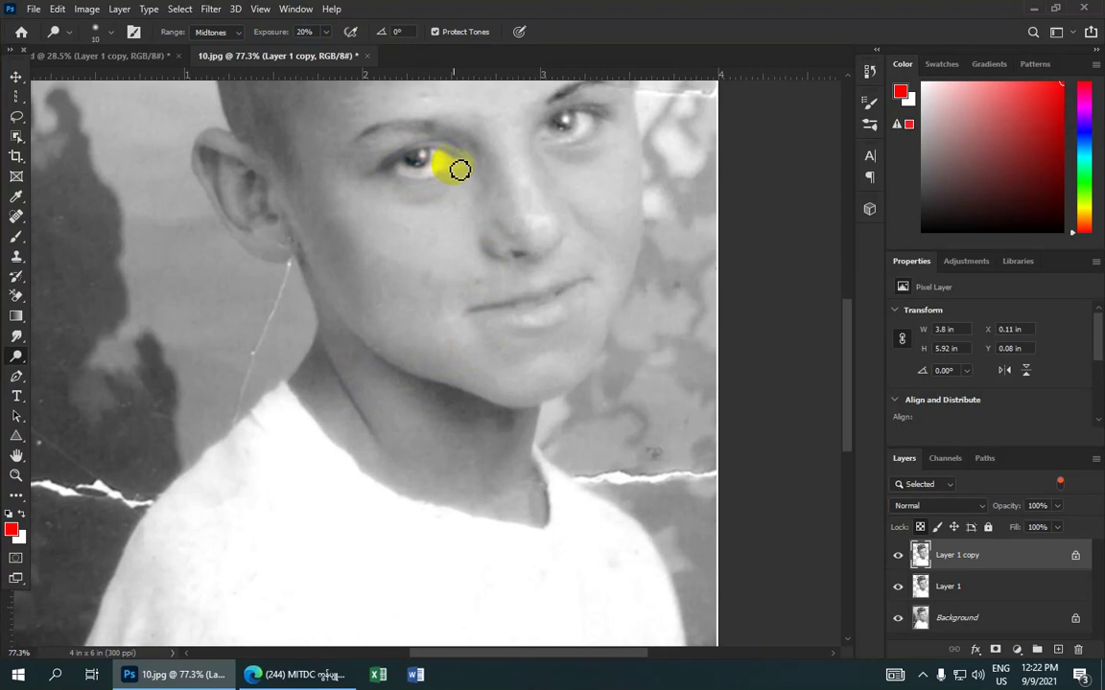
- Dodge over the right eye to lift its highlights and whites
scroll(459, 163, down, 2)
scroll(486, 173, down, 2)
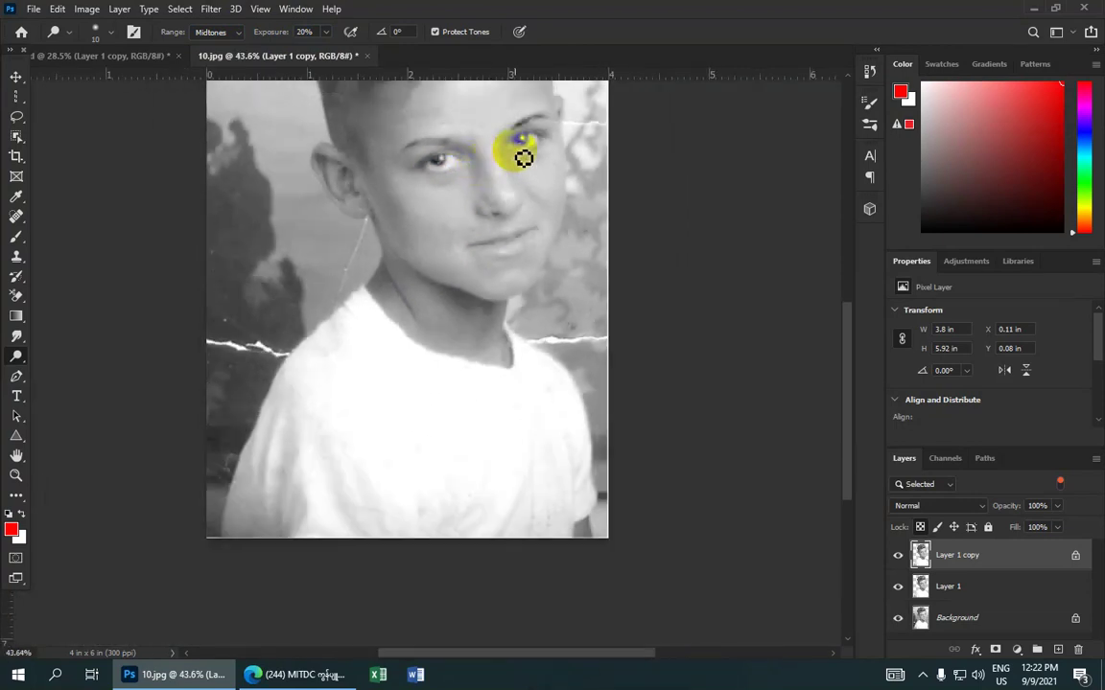
scroll(523, 156, up, 1)
scroll(521, 150, up, 1)
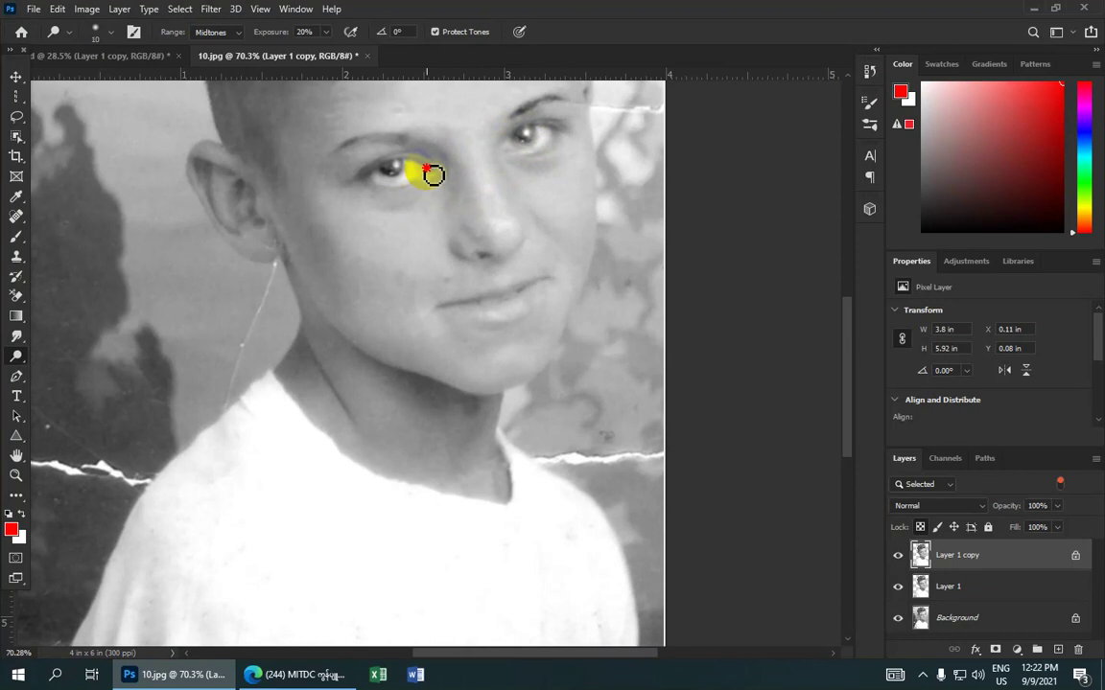
mouse_move(522, 148)
mouse_down()
mouse_move(508, 150)
mouse_move(549, 143)
mouse_up()
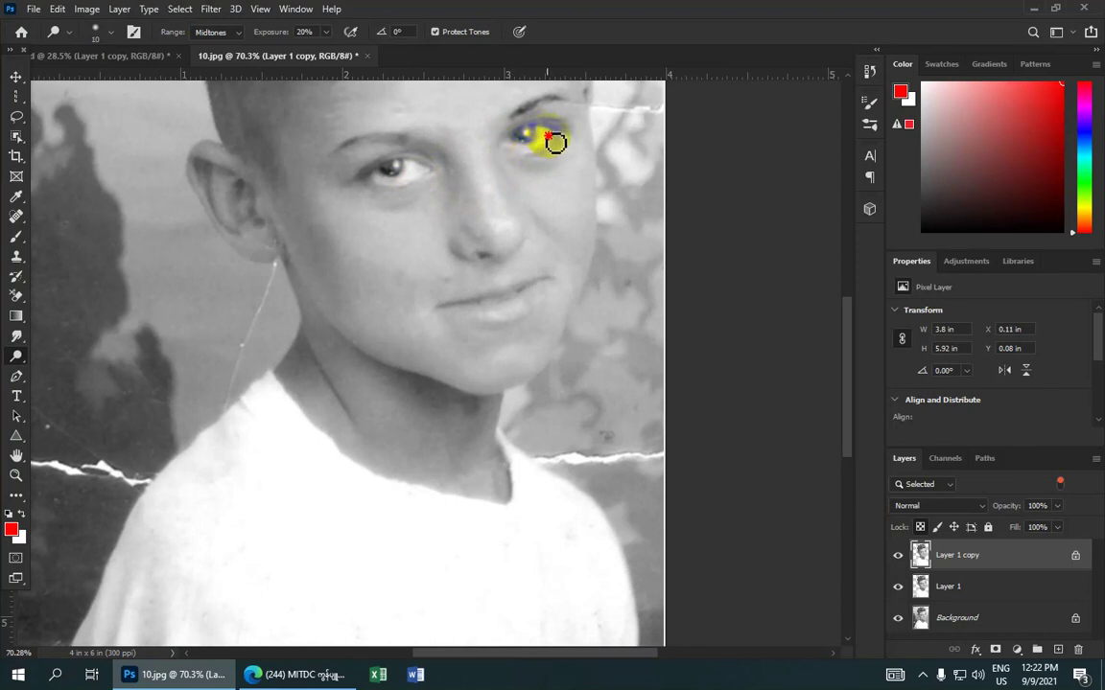
mouse_move(543, 157)
mouse_down()
mouse_move(523, 156)
mouse_move(547, 143)
mouse_move(530, 159)
mouse_up()
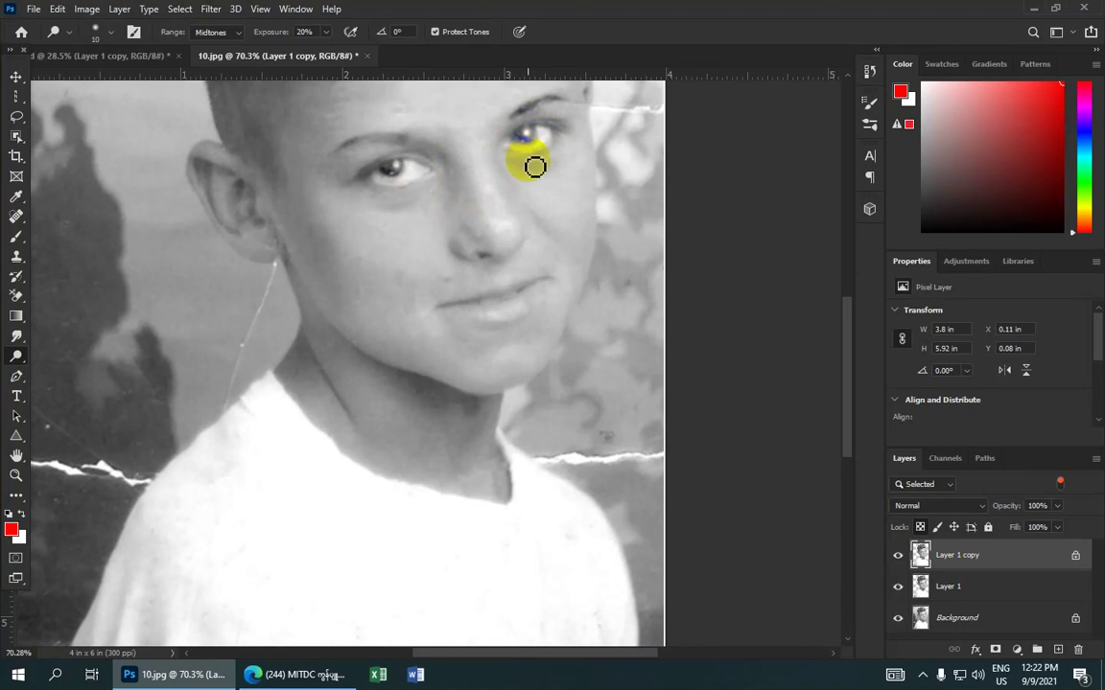
- Select the Smudge Tool with a 25 px Soft Round brush in Normal mode at 15% strength
click(21, 340)
click(55, 367)
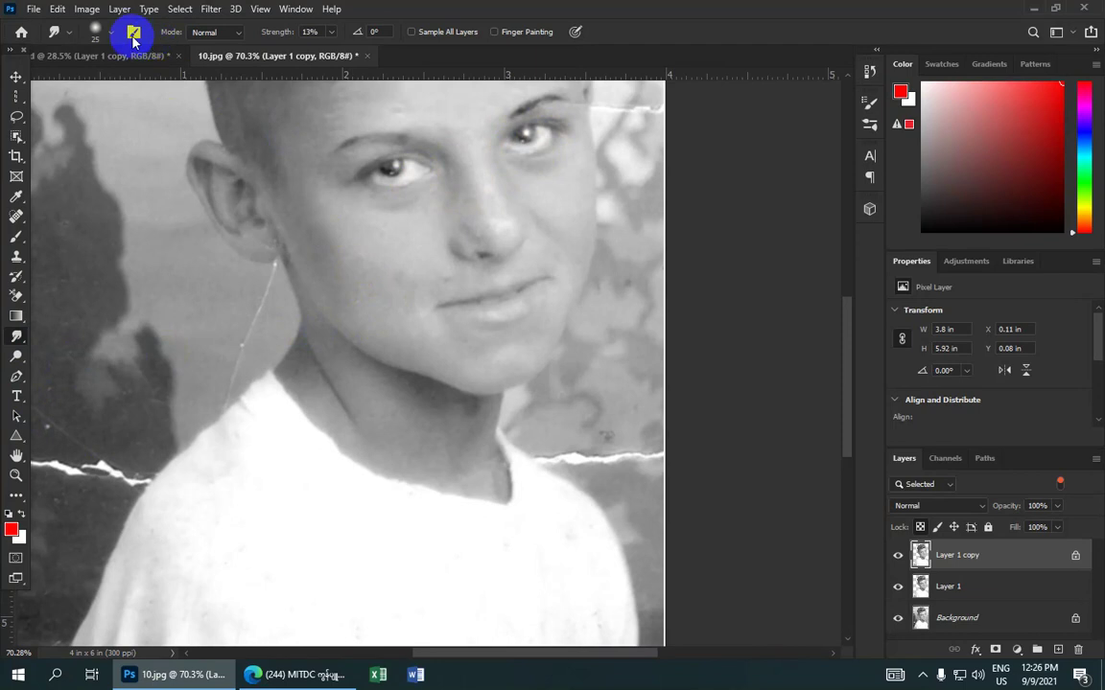
click(95, 31)
click(134, 235)
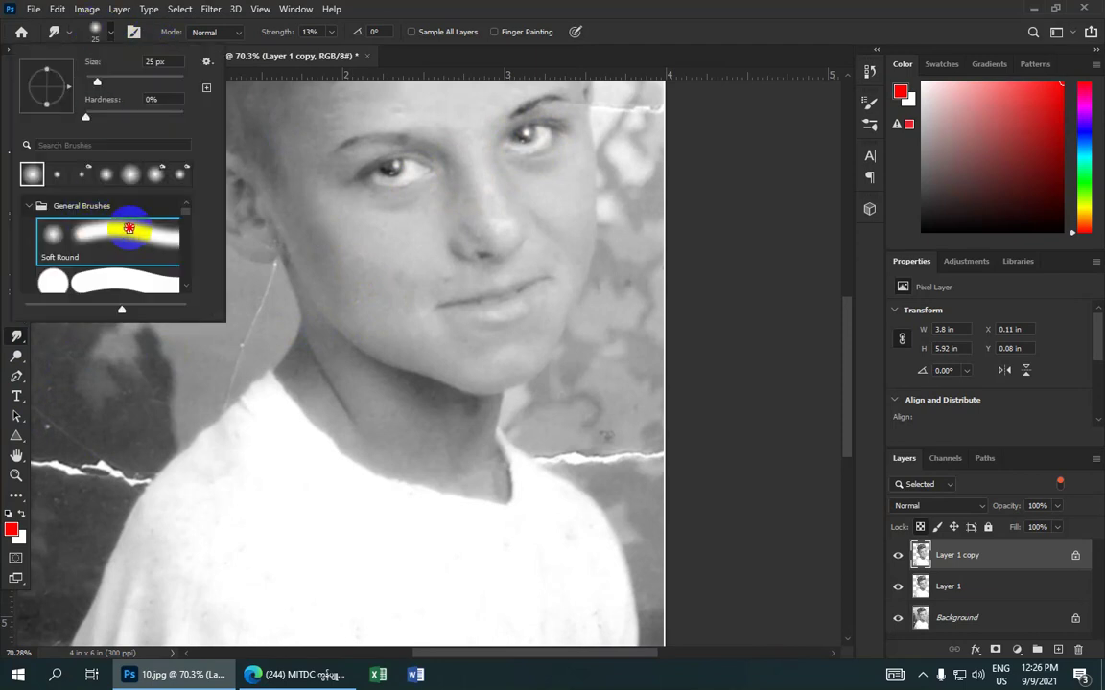
click(130, 232)
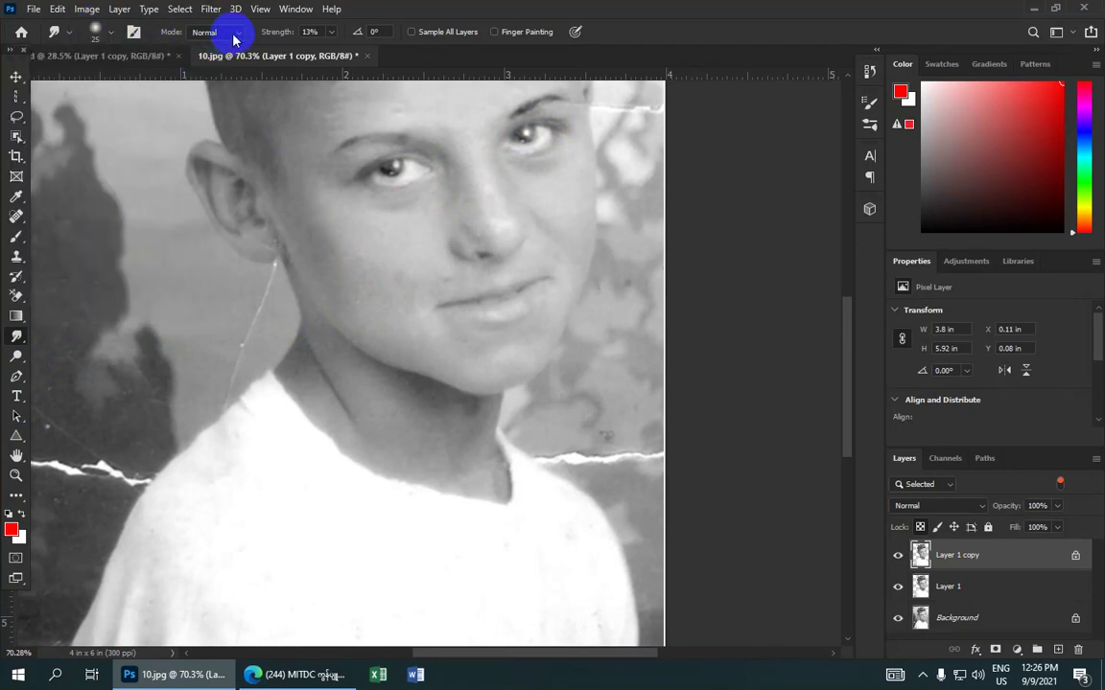
click(237, 34)
click(228, 40)
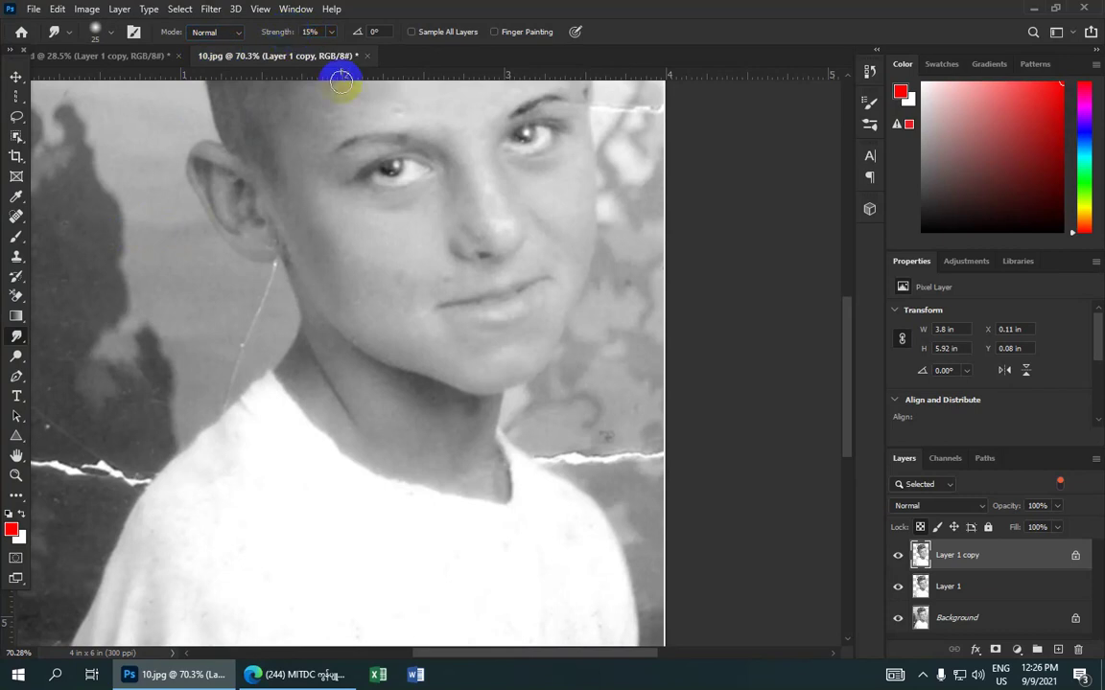
- Smudge the skin along the forehead hairline and upper brow
scroll(437, 143, up, 3)
scroll(451, 158, down, 4)
scroll(451, 171, down, 1)
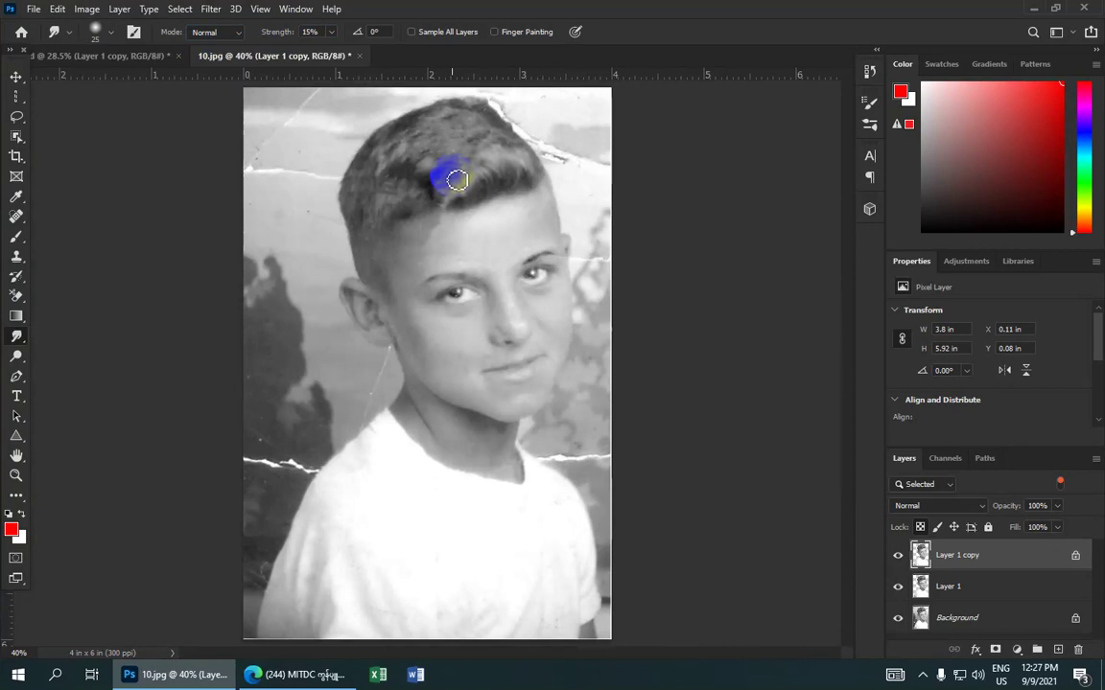
scroll(465, 201, up, 2)
scroll(460, 220, up, 2)
scroll(422, 221, down, 2)
mouse_move(412, 222)
mouse_down()
mouse_move(556, 178)
mouse_move(542, 197)
mouse_move(488, 216)
mouse_move(566, 185)
mouse_move(403, 225)
mouse_move(480, 220)
mouse_move(532, 178)
mouse_move(584, 216)
mouse_move(461, 262)
mouse_move(389, 242)
mouse_move(587, 181)
mouse_move(604, 224)
mouse_move(547, 239)
mouse_move(558, 229)
mouse_move(583, 227)
mouse_move(446, 271)
mouse_move(467, 276)
mouse_move(375, 280)
mouse_move(423, 242)
mouse_move(533, 200)
mouse_move(513, 190)
mouse_move(387, 278)
mouse_move(424, 221)
mouse_move(359, 296)
mouse_move(342, 210)
mouse_up()
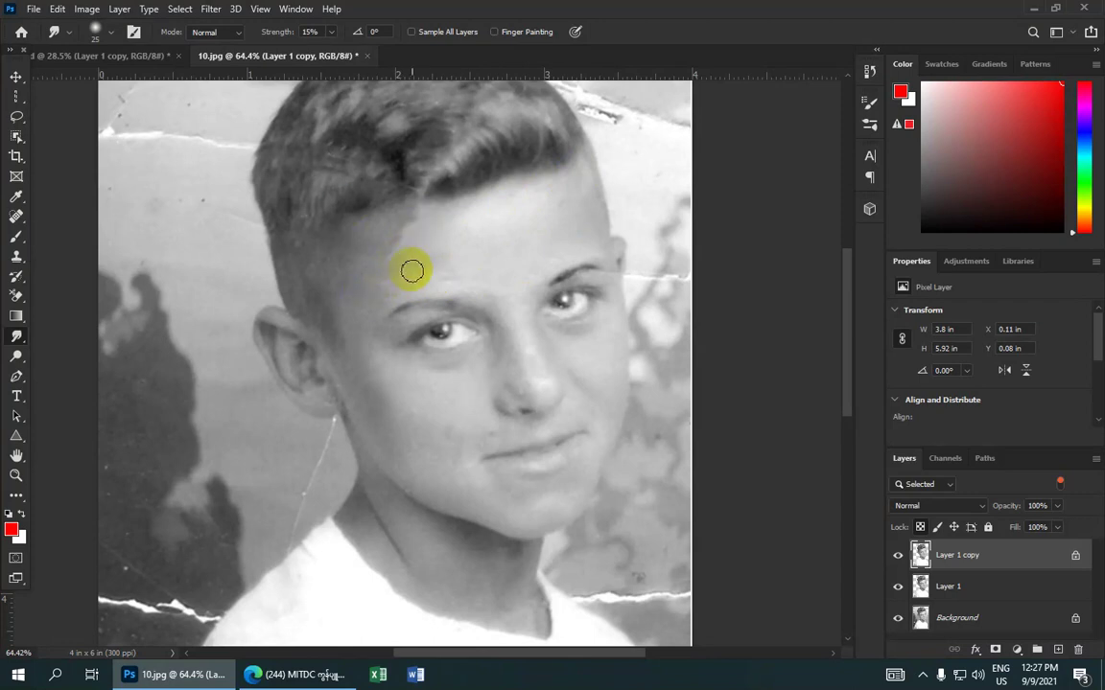
mouse_move(415, 267)
mouse_down()
mouse_move(386, 296)
mouse_move(424, 279)
mouse_move(493, 288)
mouse_move(388, 271)
mouse_move(503, 279)
mouse_move(387, 262)
mouse_move(523, 256)
mouse_move(424, 254)
mouse_move(519, 249)
mouse_move(453, 247)
mouse_move(544, 254)
mouse_move(579, 212)
mouse_move(471, 245)
mouse_move(584, 175)
mouse_move(581, 167)
mouse_move(542, 206)
mouse_move(518, 158)
mouse_move(412, 237)
mouse_move(375, 289)
mouse_move(448, 285)
mouse_move(400, 276)
mouse_move(409, 247)
mouse_move(381, 263)
mouse_up()
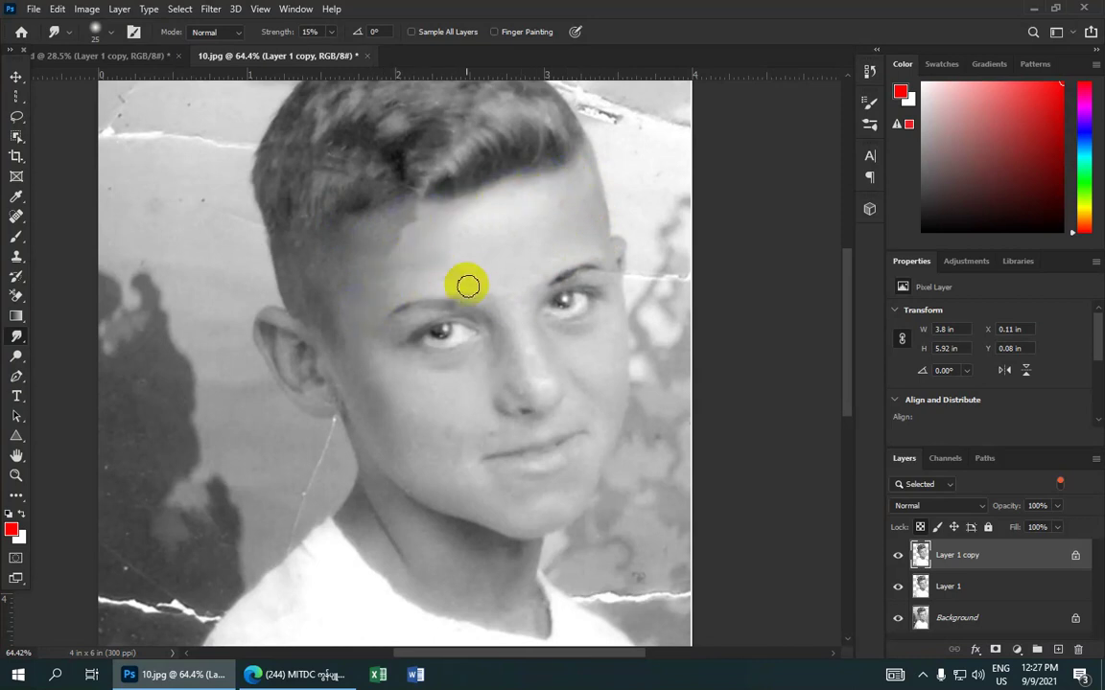
- Smooth the forehead above the brows, the skin between the eyes and the nose
mouse_move(466, 284)
mouse_down()
mouse_move(394, 291)
mouse_move(360, 278)
mouse_up()
drag(514, 285, 547, 262)
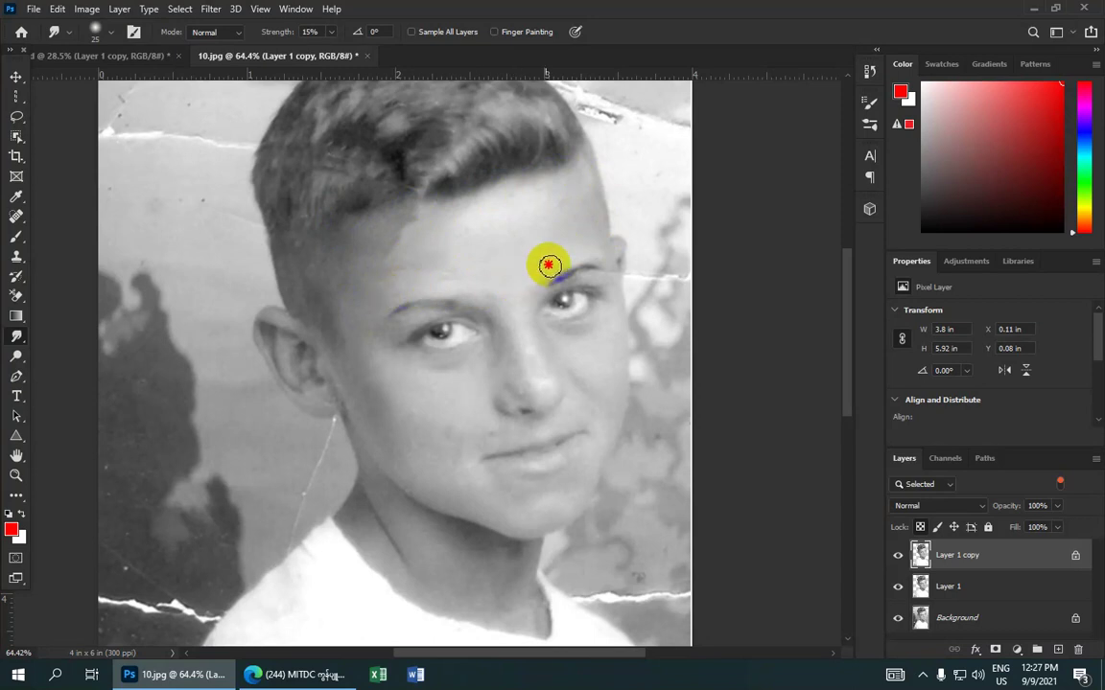
click(447, 334)
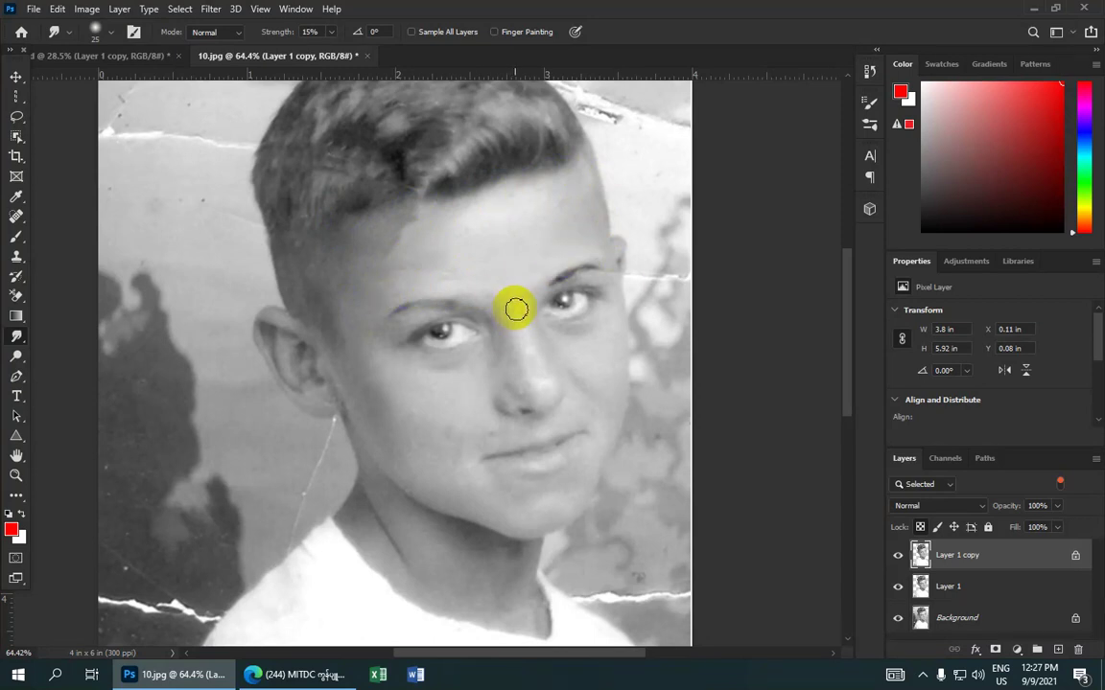
mouse_move(515, 305)
mouse_down()
mouse_move(531, 388)
mouse_move(513, 331)
mouse_move(541, 379)
mouse_move(531, 325)
mouse_move(544, 375)
mouse_move(541, 403)
mouse_move(525, 331)
mouse_move(525, 388)
mouse_move(553, 387)
mouse_up()
scroll(507, 407, down, 1)
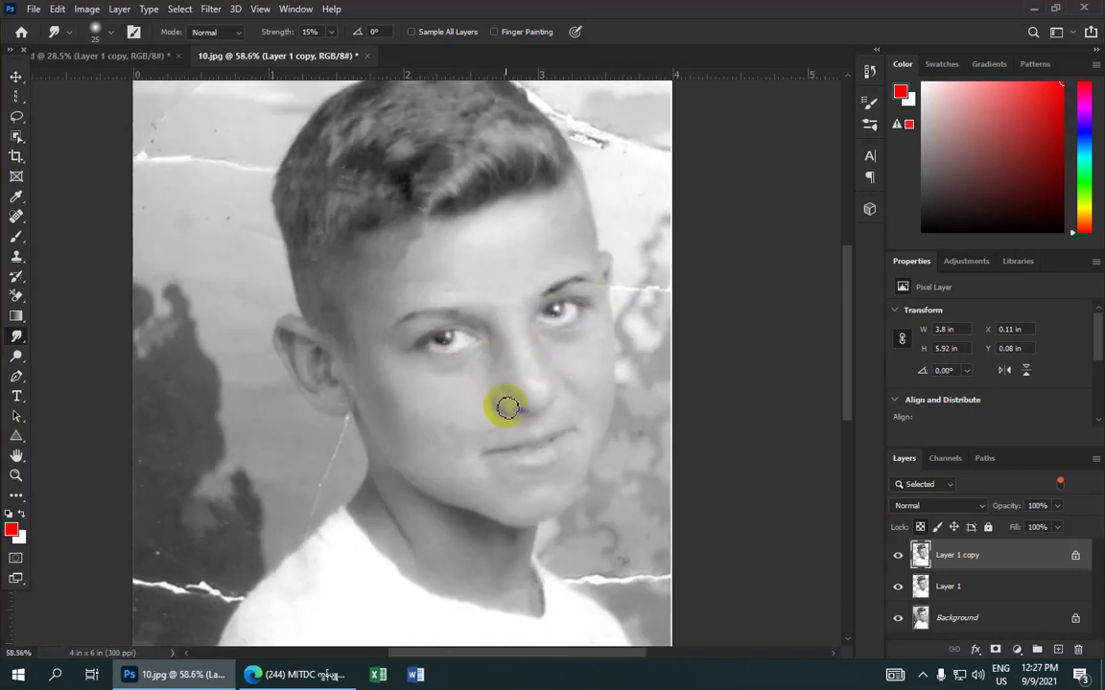
scroll(507, 408, down, 1)
click(898, 556)
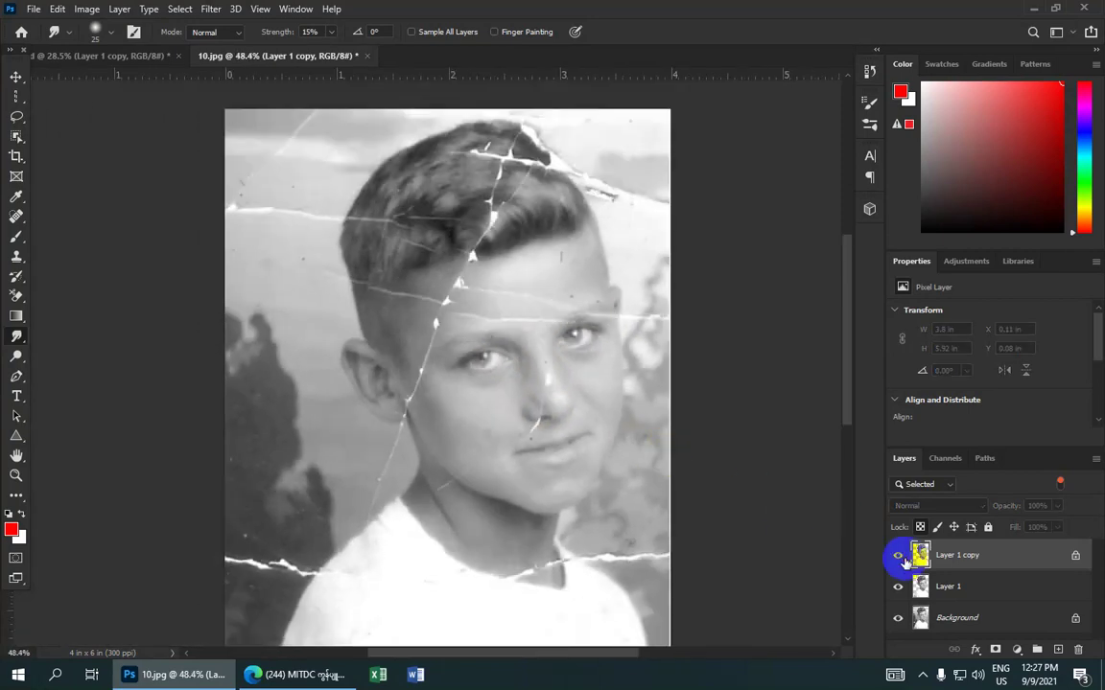
click(901, 558)
click(897, 556)
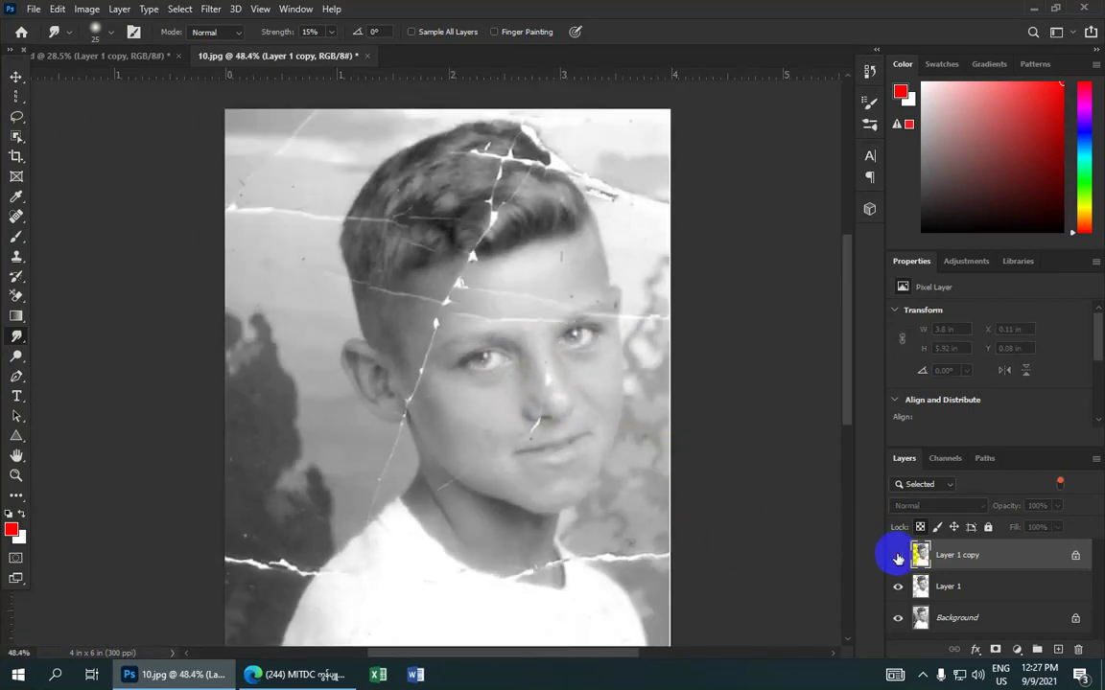
click(898, 558)
scroll(550, 439, up, 3)
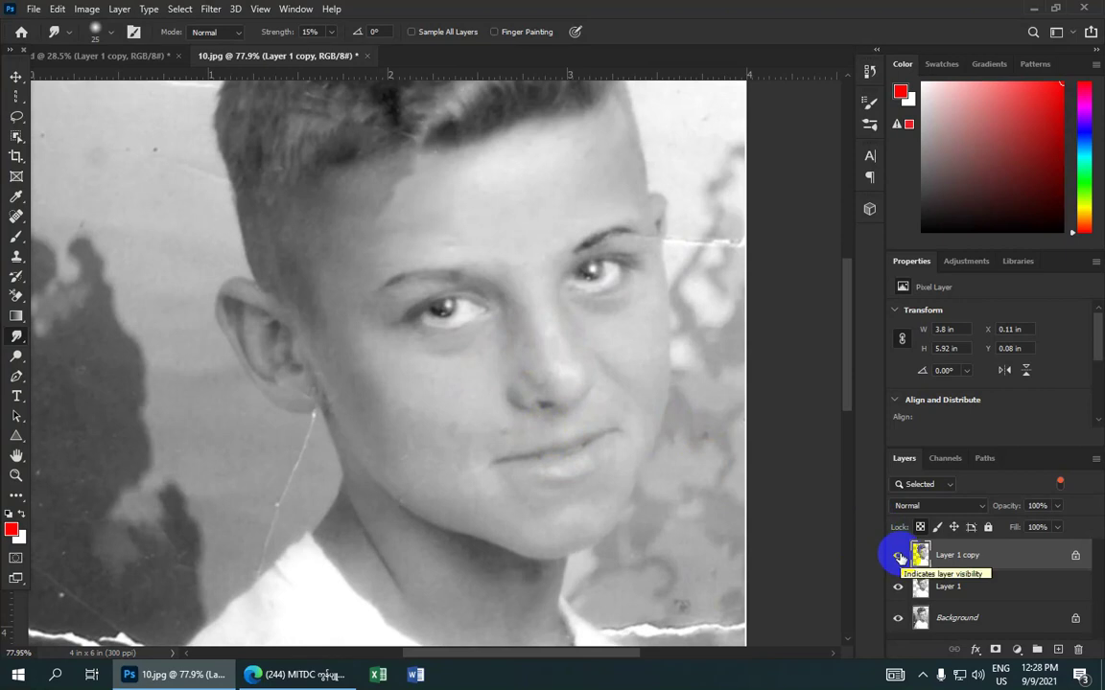
click(898, 558)
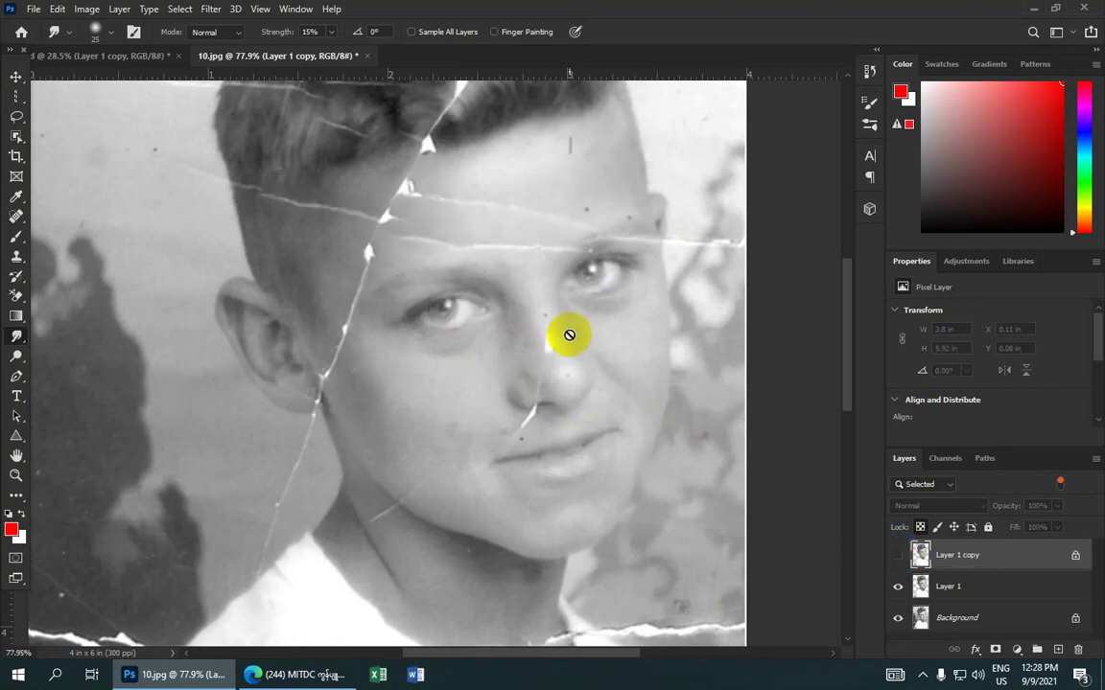
- Show Layer 1 copy again and smudge the nose and the cheek below the eye
click(897, 559)
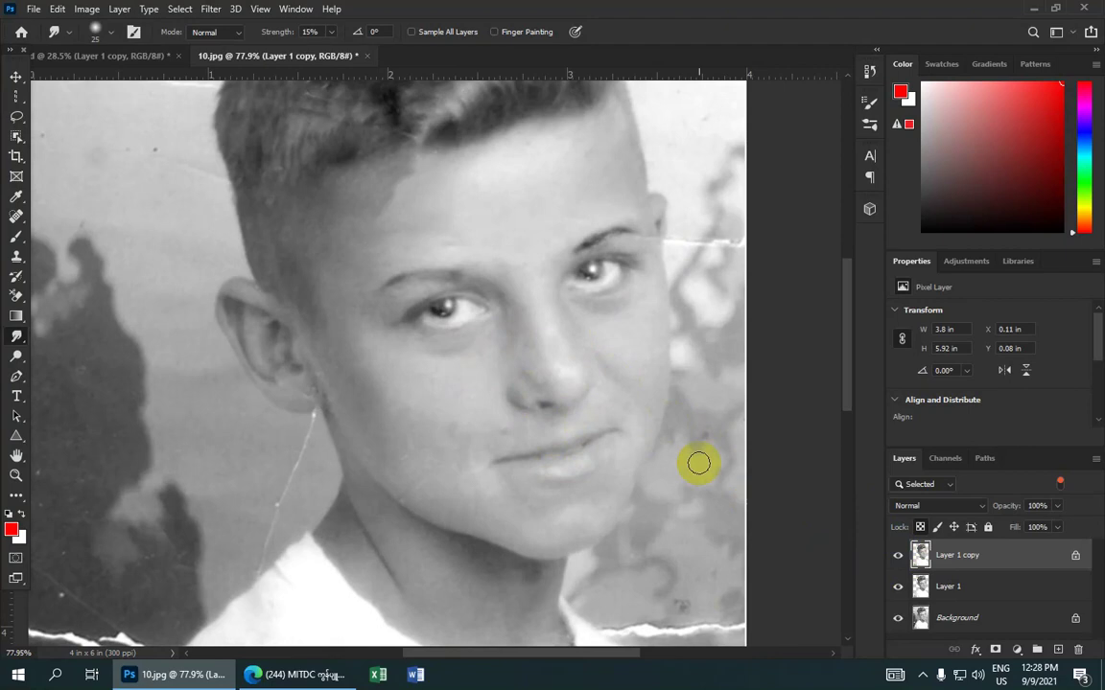
drag(550, 380, 543, 380)
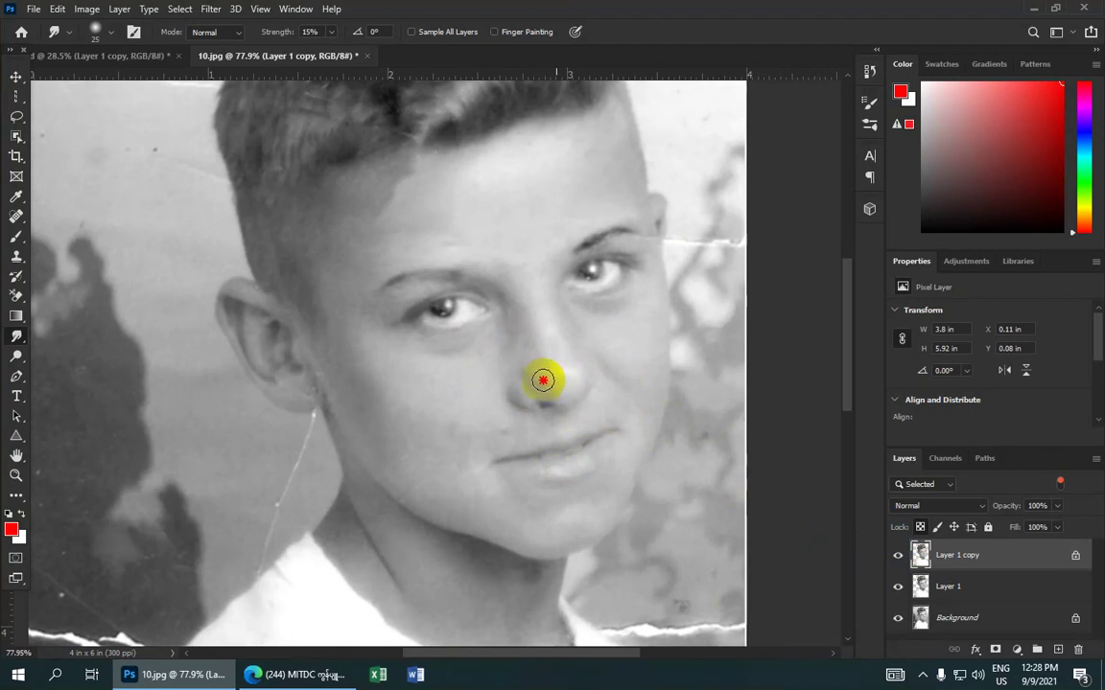
scroll(370, 382, down, 2)
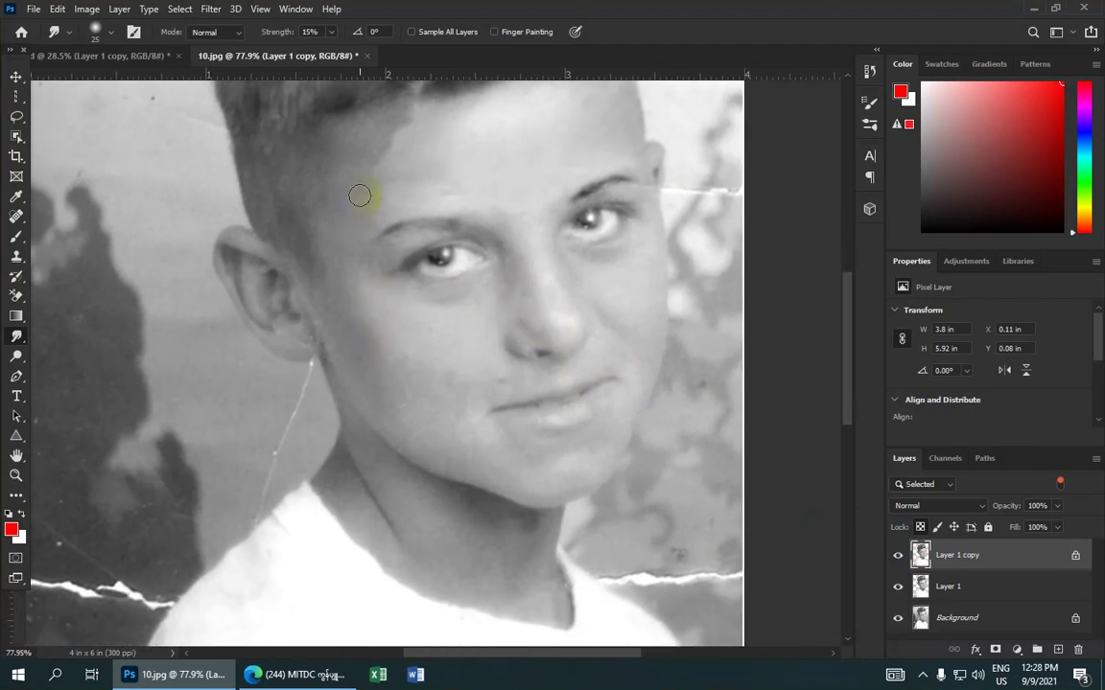
mouse_move(361, 300)
mouse_down()
mouse_move(422, 292)
mouse_move(399, 312)
mouse_move(432, 338)
mouse_move(444, 332)
mouse_move(402, 345)
mouse_move(452, 369)
mouse_move(463, 363)
mouse_move(402, 353)
mouse_move(434, 350)
mouse_move(496, 312)
mouse_move(394, 314)
mouse_move(431, 315)
mouse_move(369, 290)
mouse_move(450, 341)
mouse_move(437, 357)
mouse_move(365, 320)
mouse_move(423, 386)
mouse_move(456, 370)
mouse_move(374, 316)
mouse_up()
- Smudge the lower cheek and the skin under the right eye
mouse_move(387, 413)
mouse_down()
mouse_move(439, 432)
mouse_move(427, 394)
mouse_move(388, 362)
mouse_move(438, 429)
mouse_move(565, 463)
mouse_move(532, 446)
mouse_move(500, 436)
mouse_move(501, 465)
mouse_move(570, 463)
mouse_move(578, 479)
mouse_move(550, 456)
mouse_move(592, 434)
mouse_move(511, 449)
mouse_move(506, 480)
mouse_move(503, 461)
mouse_move(422, 400)
mouse_move(421, 419)
mouse_move(473, 419)
mouse_move(476, 394)
mouse_up()
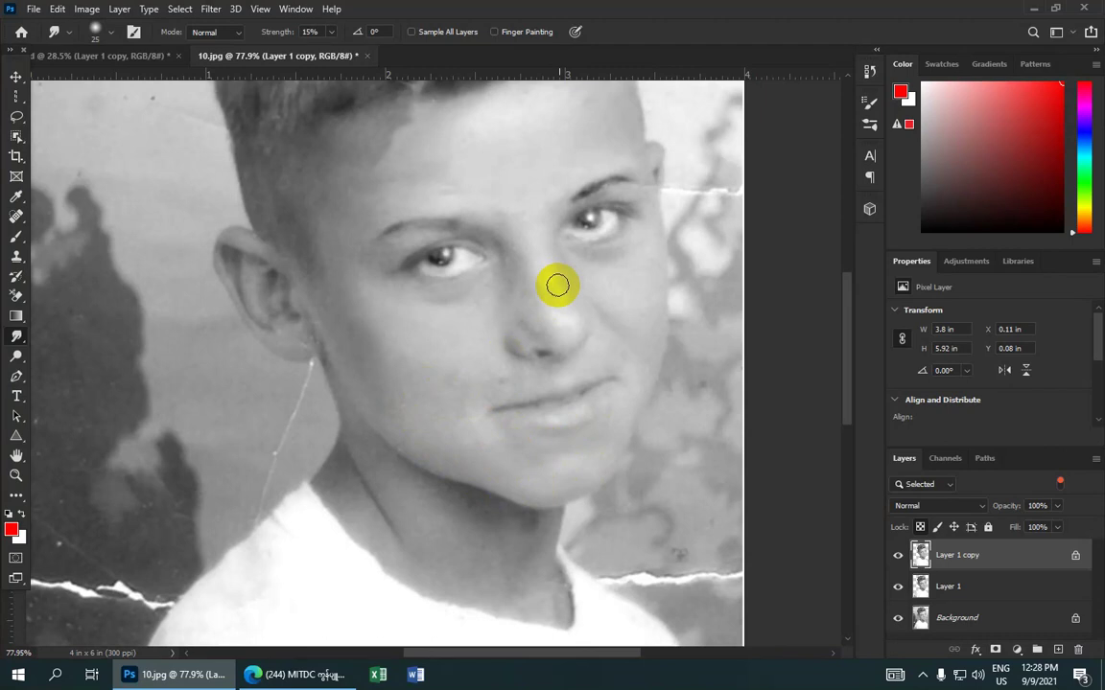
mouse_move(557, 285)
mouse_down()
mouse_move(592, 264)
mouse_move(607, 273)
mouse_move(665, 259)
mouse_move(600, 271)
mouse_move(661, 298)
mouse_move(598, 287)
mouse_move(666, 315)
mouse_move(651, 357)
mouse_move(624, 338)
mouse_move(656, 346)
mouse_move(626, 308)
mouse_move(609, 336)
mouse_move(647, 352)
mouse_move(635, 320)
mouse_up()
scroll(658, 315, up, 1)
scroll(604, 337, up, 1)
scroll(599, 337, up, 1)
- Smudge the cheek and skin beside the nose
scroll(584, 365, down, 1)
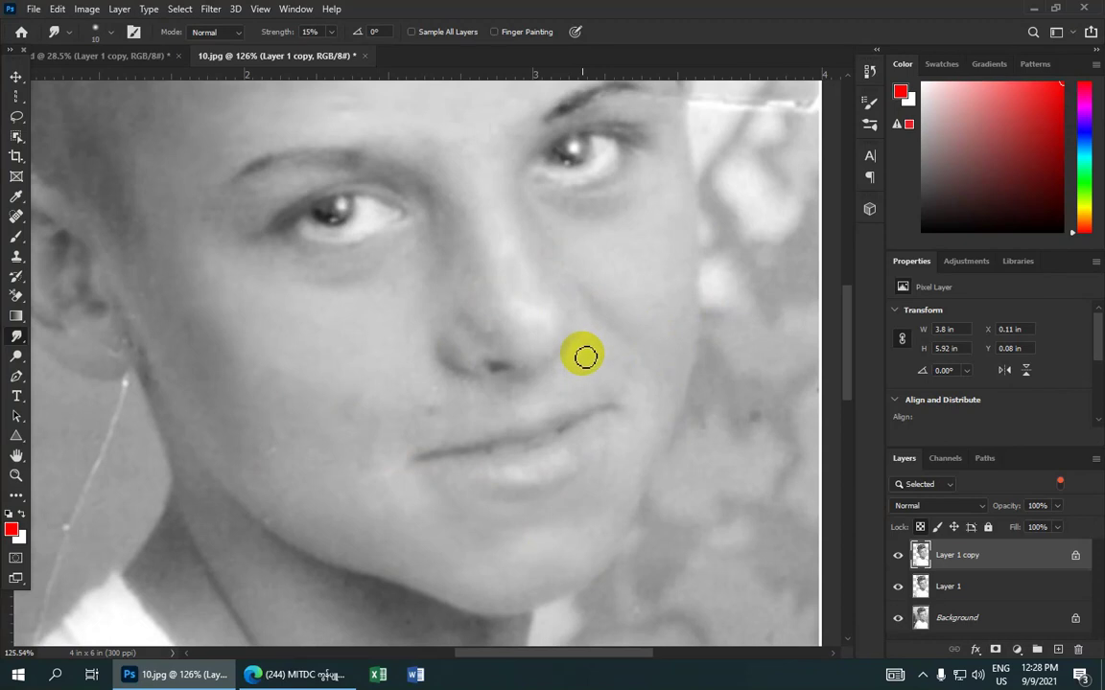
mouse_move(587, 349)
mouse_down()
mouse_move(554, 370)
mouse_move(579, 345)
mouse_move(592, 382)
mouse_move(600, 345)
mouse_move(529, 388)
mouse_move(459, 384)
mouse_move(428, 407)
mouse_move(532, 407)
mouse_move(557, 394)
mouse_move(409, 437)
mouse_move(533, 410)
mouse_move(521, 393)
mouse_move(572, 363)
mouse_move(612, 387)
mouse_move(432, 390)
mouse_move(466, 420)
mouse_move(595, 408)
mouse_move(453, 434)
mouse_move(588, 401)
mouse_move(463, 444)
mouse_move(439, 469)
mouse_move(536, 469)
mouse_move(602, 437)
mouse_up()
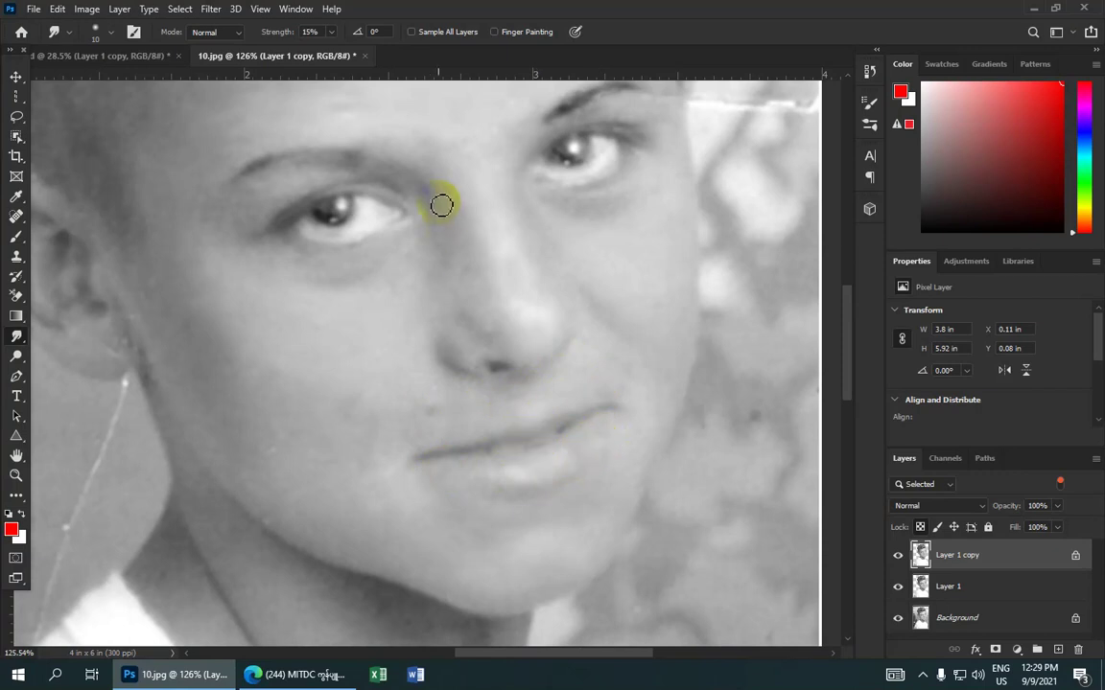
drag(471, 290, 473, 322)
- Smudge along both eyebrows, then enlarge the smudge brush to 20 px
drag(357, 168, 269, 169)
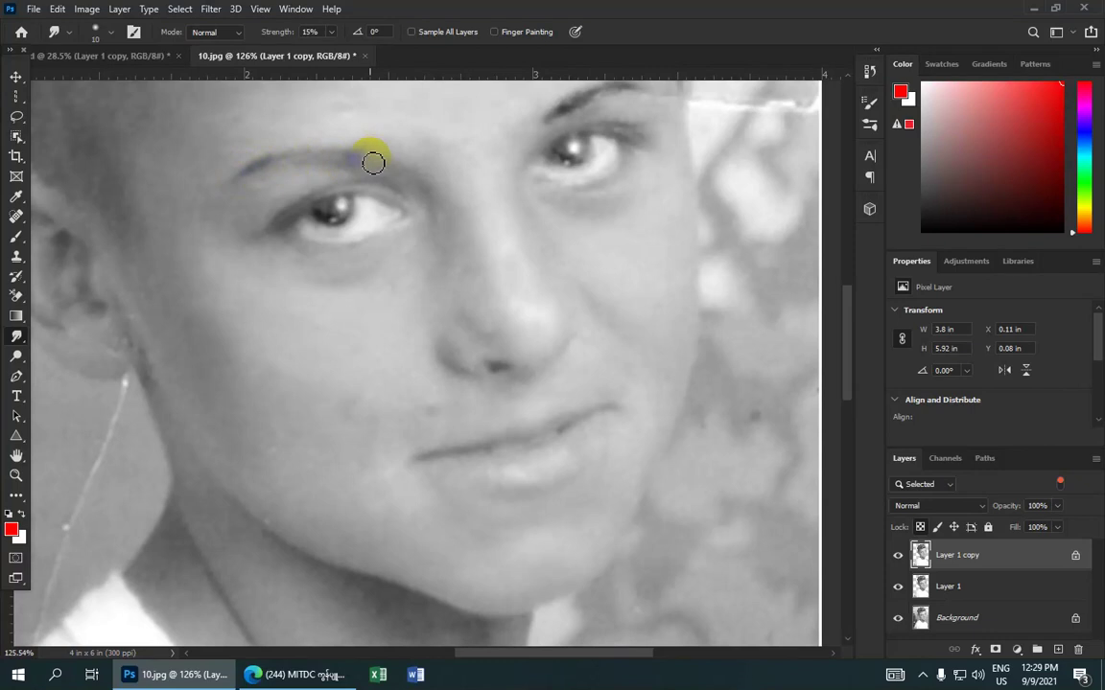
drag(372, 160, 330, 148)
scroll(450, 166, down, 2)
mouse_move(537, 121)
mouse_down()
mouse_move(530, 137)
mouse_move(573, 111)
mouse_move(513, 136)
mouse_move(569, 116)
mouse_move(542, 106)
mouse_move(603, 116)
mouse_move(617, 143)
mouse_up()
scroll(102, 233, up, 1)
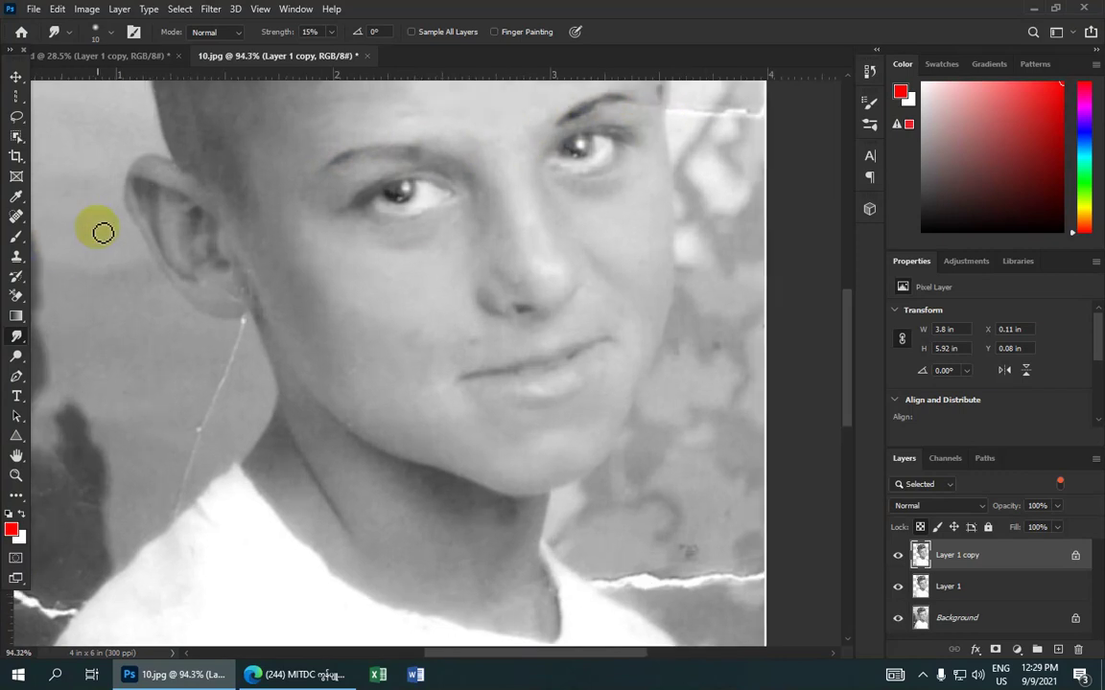
key(bracketright)
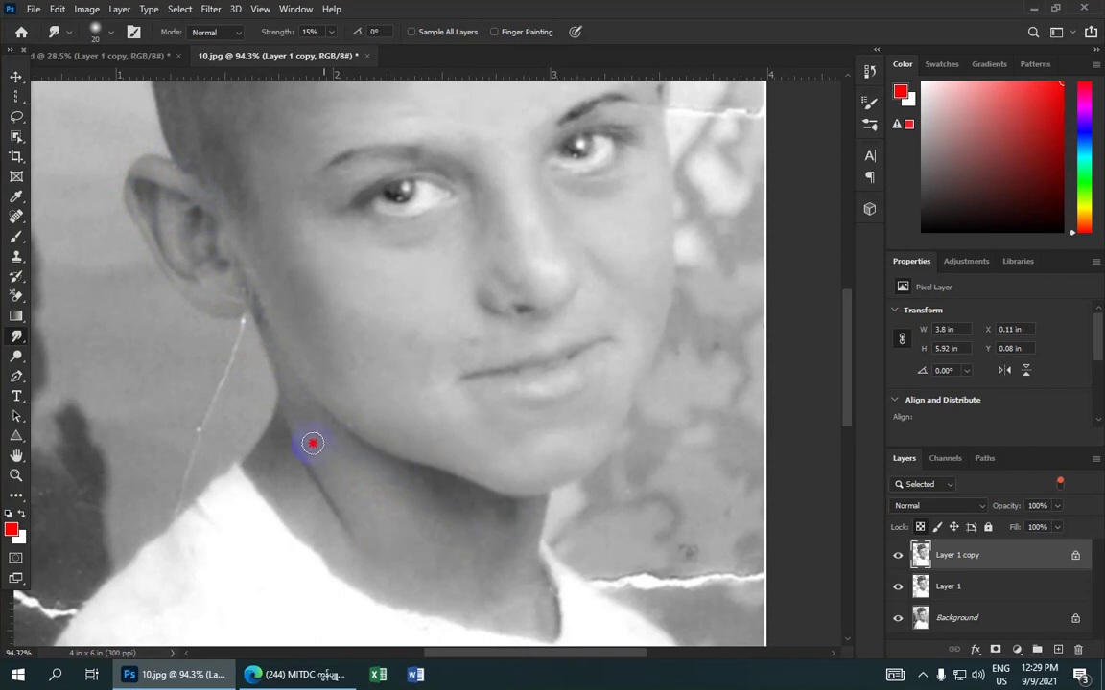
- Smudge the jaw-to-neck edge and the line along the neck at 15% strength
drag(313, 443, 280, 398)
drag(246, 458, 305, 483)
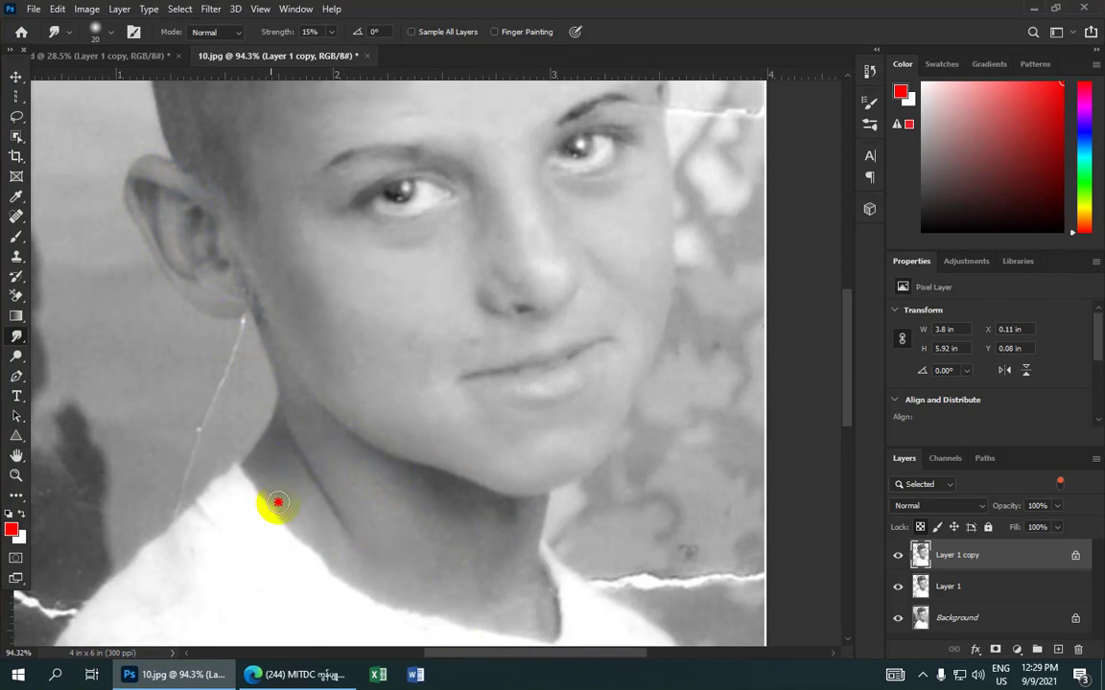
drag(367, 559, 424, 574)
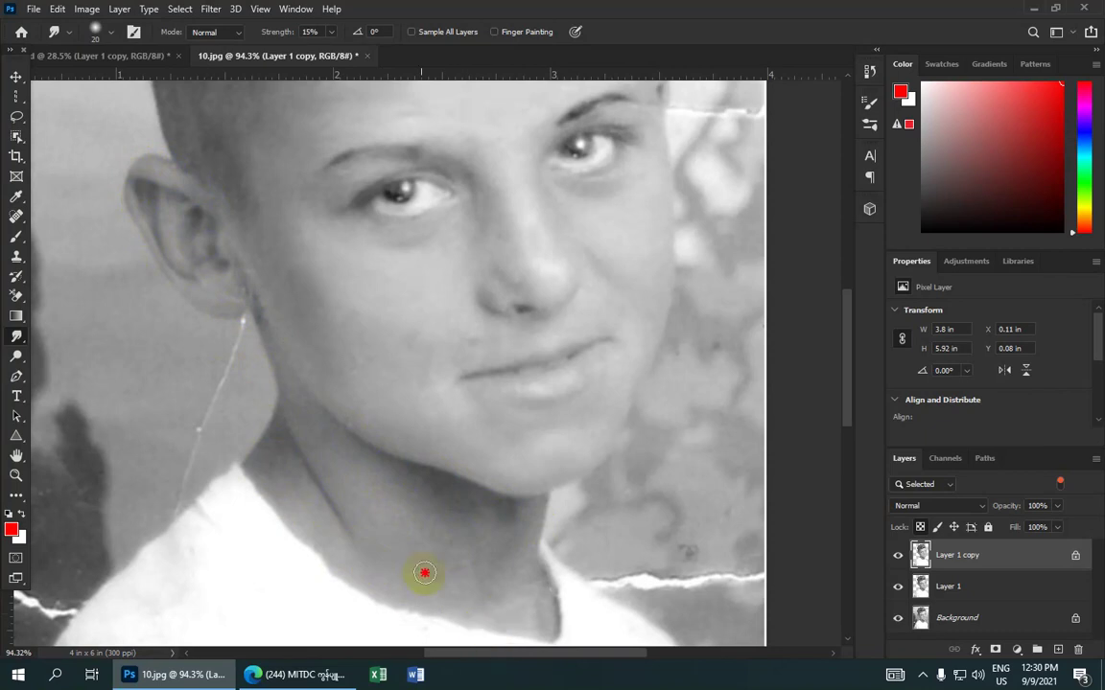
scroll(500, 609, down, 1)
scroll(498, 607, down, 1)
scroll(444, 480, down, 2)
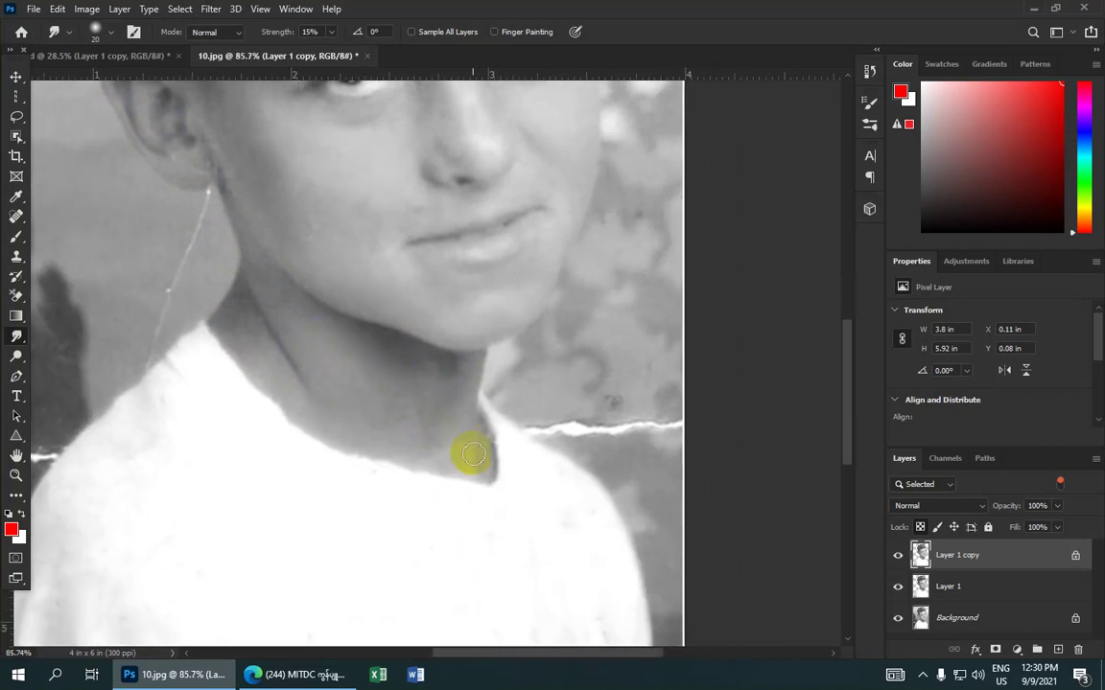
- Blend the shadow along the neck's right edge and extend the smoothing along the jawline
drag(466, 395, 475, 459)
drag(446, 364, 467, 456)
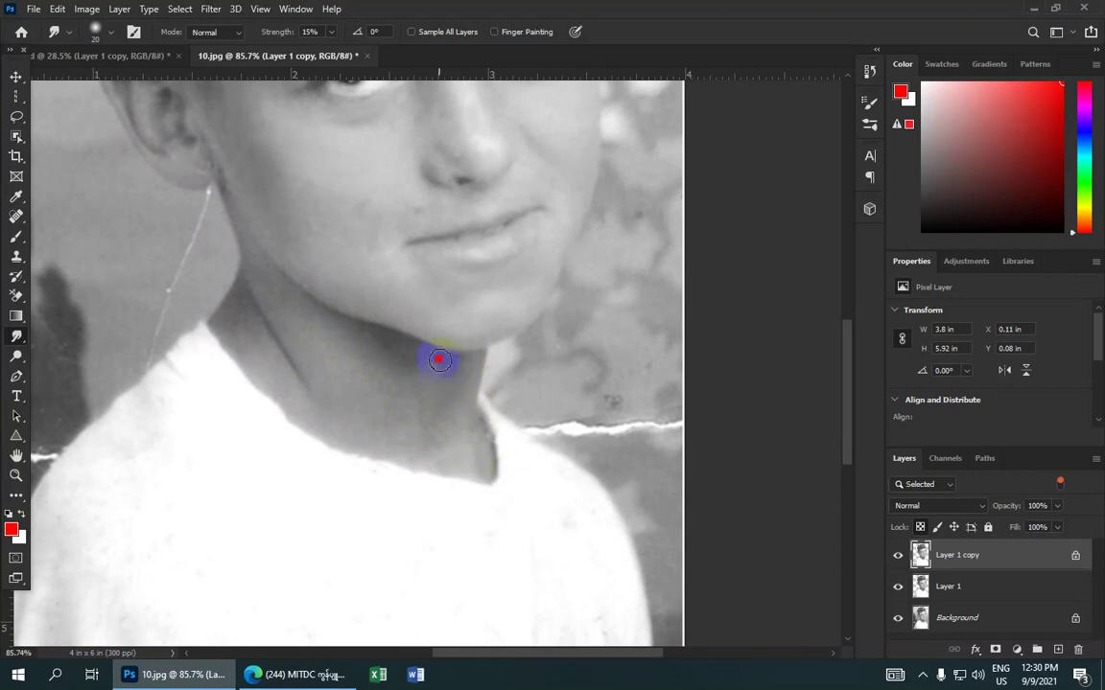
mouse_move(433, 359)
mouse_down()
mouse_move(458, 436)
mouse_move(441, 432)
mouse_move(466, 463)
mouse_move(488, 424)
mouse_move(488, 436)
mouse_move(380, 418)
mouse_move(264, 371)
mouse_move(233, 344)
mouse_move(320, 436)
mouse_up()
mouse_move(462, 385)
mouse_down()
mouse_move(488, 427)
mouse_move(483, 474)
mouse_move(457, 414)
mouse_move(422, 446)
mouse_up()
drag(382, 312, 439, 325)
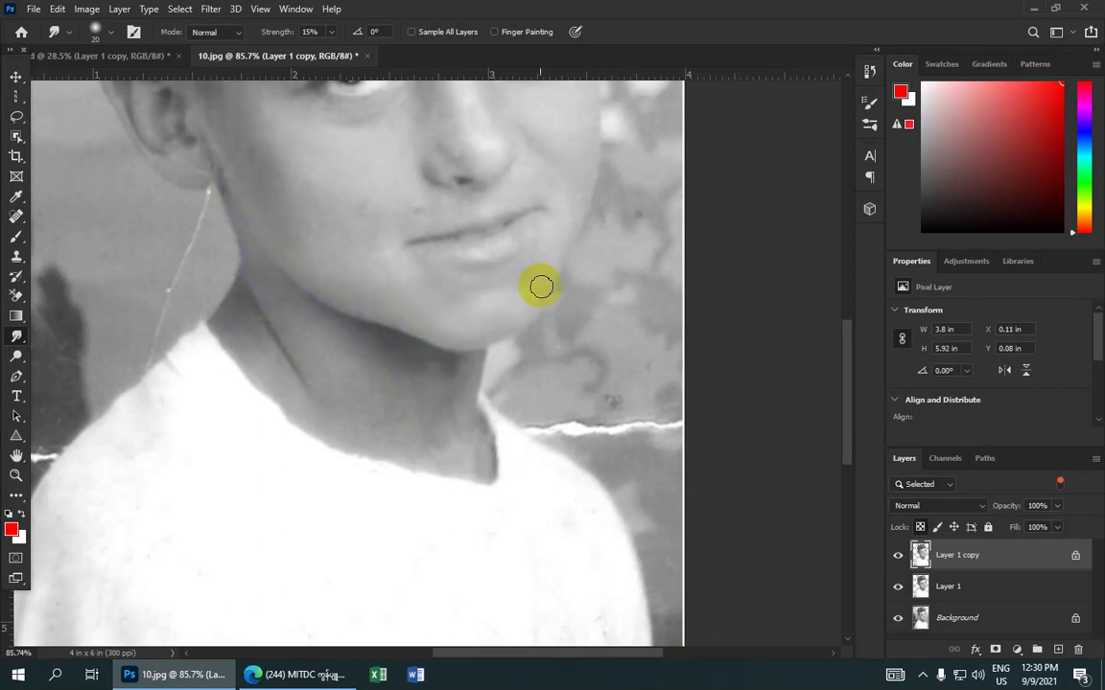
scroll(539, 286, down, 1)
scroll(518, 292, down, 1)
scroll(521, 300, down, 1)
scroll(514, 299, down, 1)
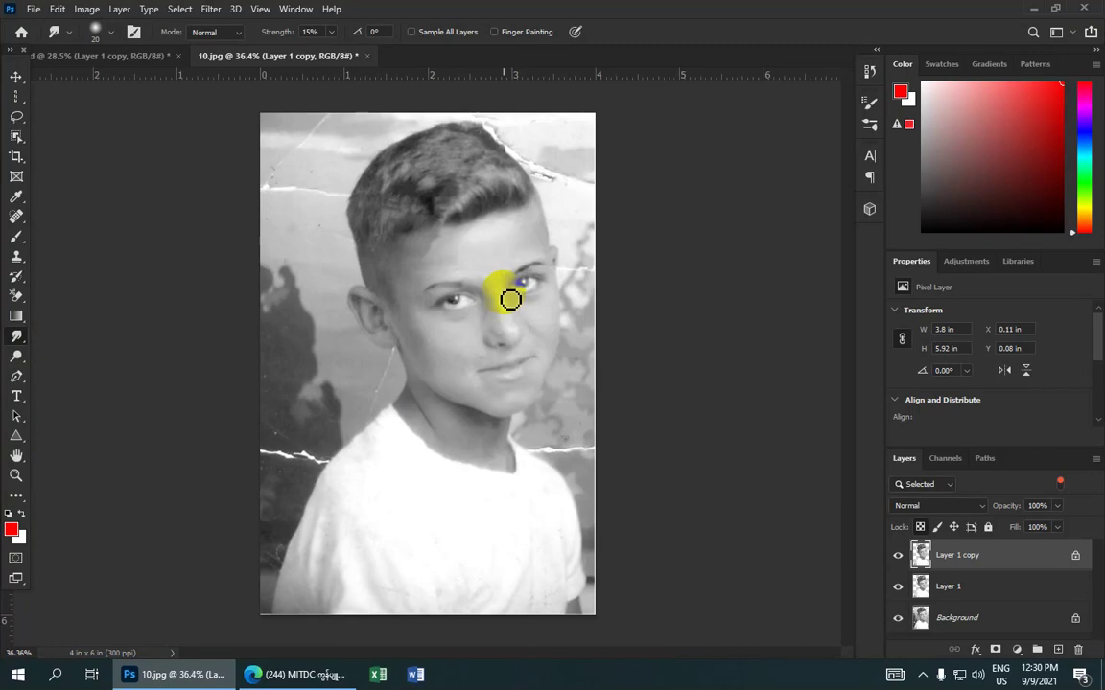
- Soften the hairline above and down toward the ear with the 30-pixel Smudge brush
scroll(455, 298, up, 1)
scroll(403, 230, up, 2)
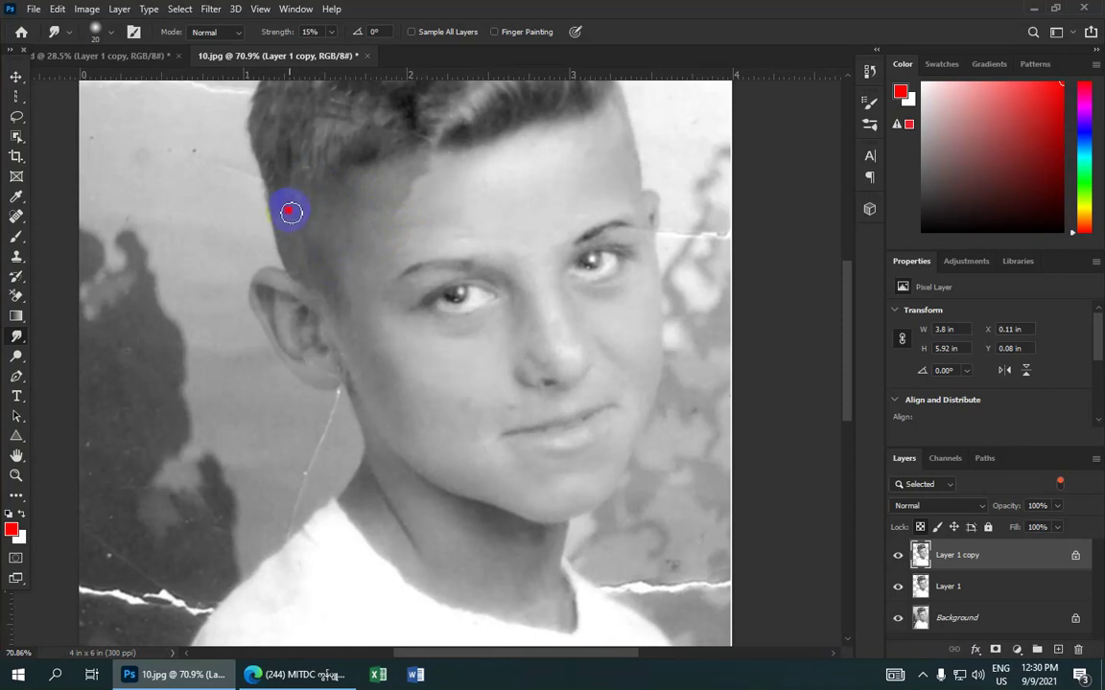
drag(279, 212, 324, 283)
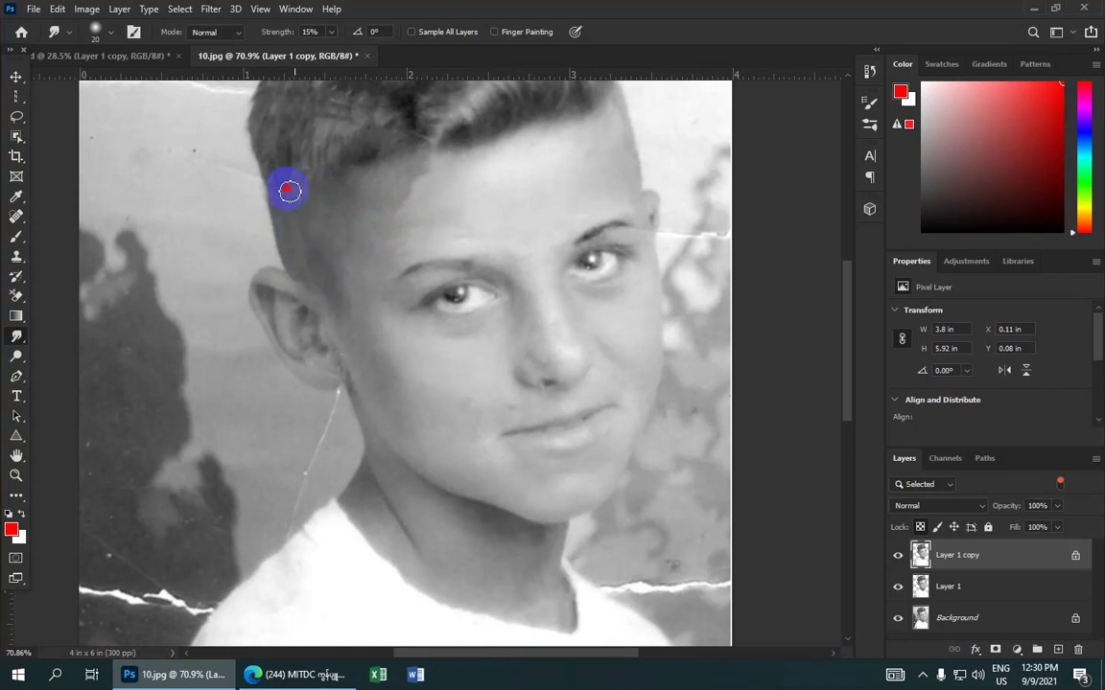
drag(288, 191, 300, 251)
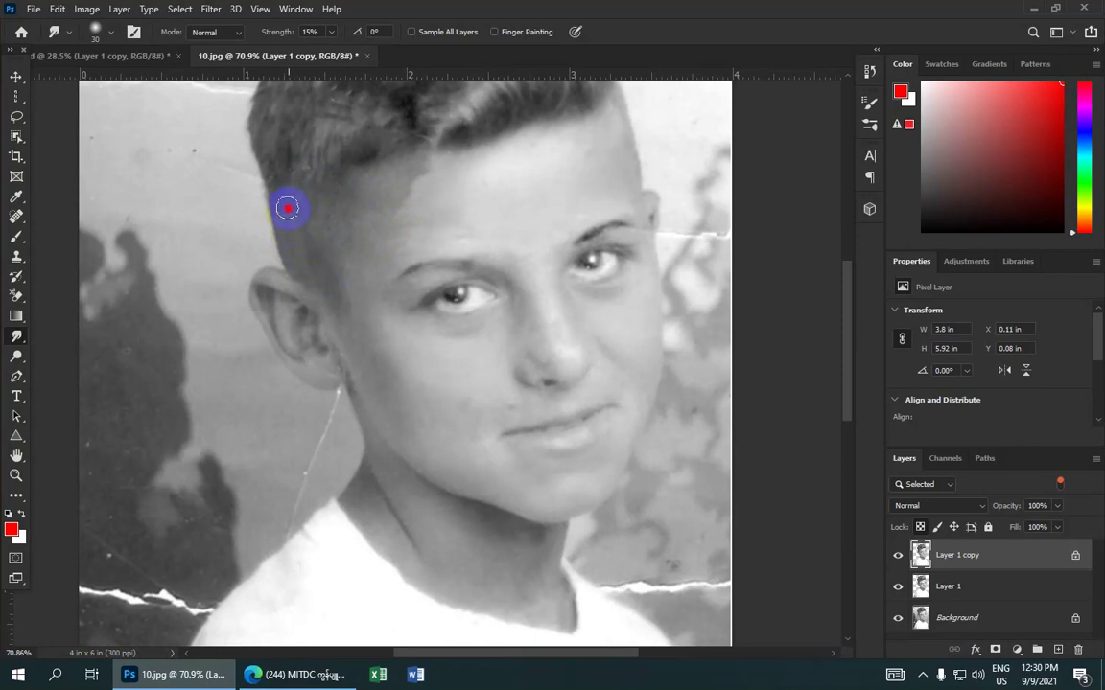
- Blend the top outline of the hair and the upper-right hair across the hairline
scroll(346, 284, up, 5)
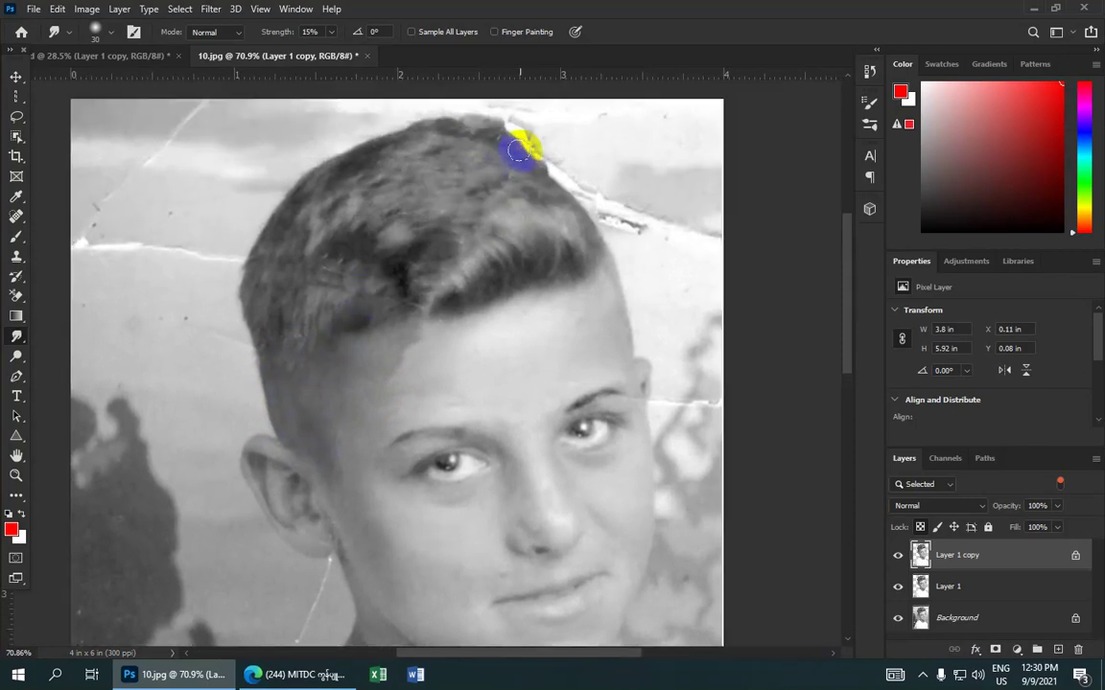
mouse_move(471, 139)
mouse_down()
mouse_move(348, 158)
mouse_move(287, 231)
mouse_up()
drag(431, 215, 498, 222)
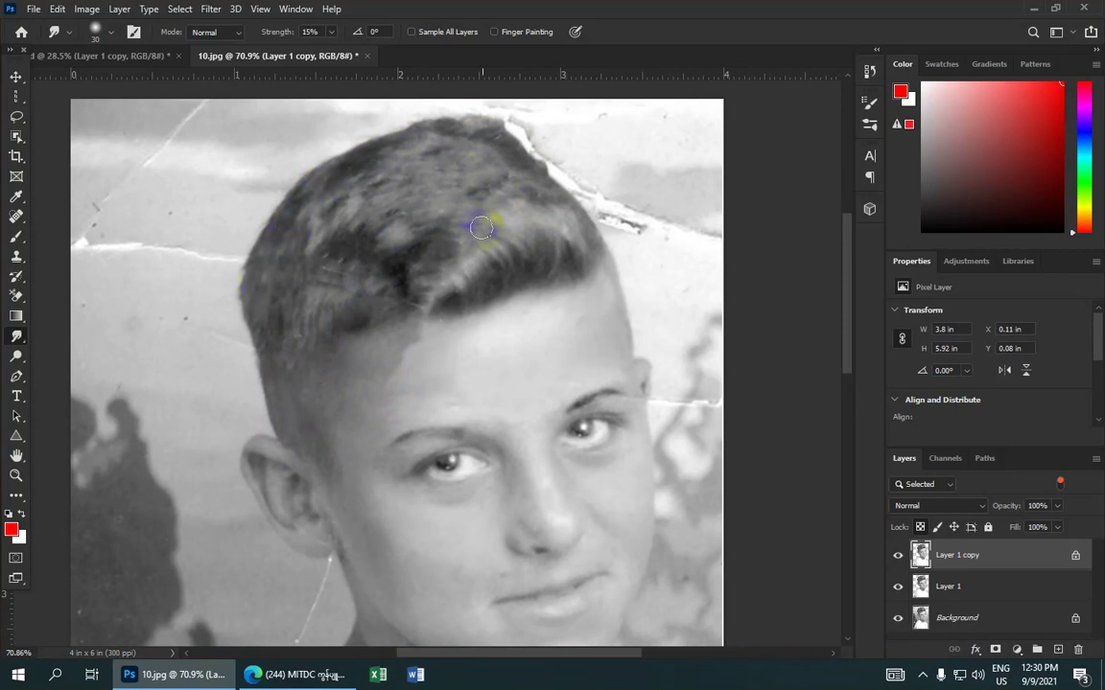
drag(321, 257, 357, 237)
mouse_move(306, 313)
mouse_down()
mouse_move(264, 321)
mouse_move(360, 264)
mouse_move(396, 299)
mouse_move(375, 276)
mouse_move(414, 296)
mouse_move(543, 224)
mouse_up()
mouse_move(464, 127)
mouse_down()
mouse_move(283, 192)
mouse_move(579, 235)
mouse_up()
- Smudge the shirt's shoulder edge and the marks on the lower-left shirt
scroll(505, 345, down, 2)
scroll(433, 178, down, 2)
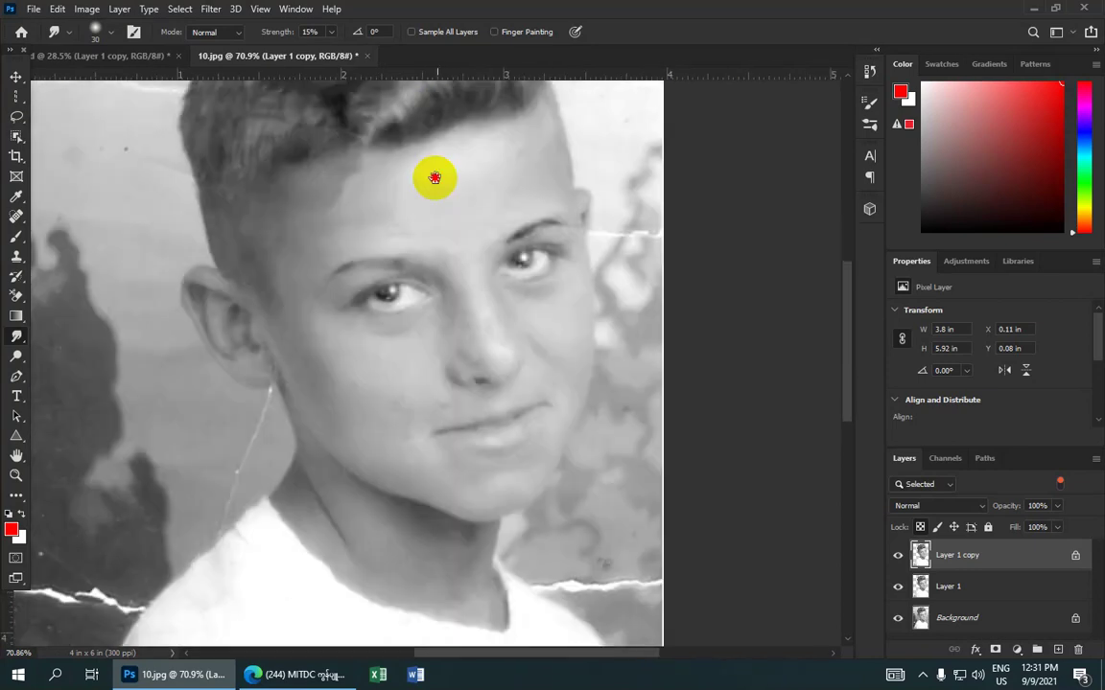
scroll(485, 249, down, 2)
scroll(482, 300, down, 2)
scroll(486, 269, down, 2)
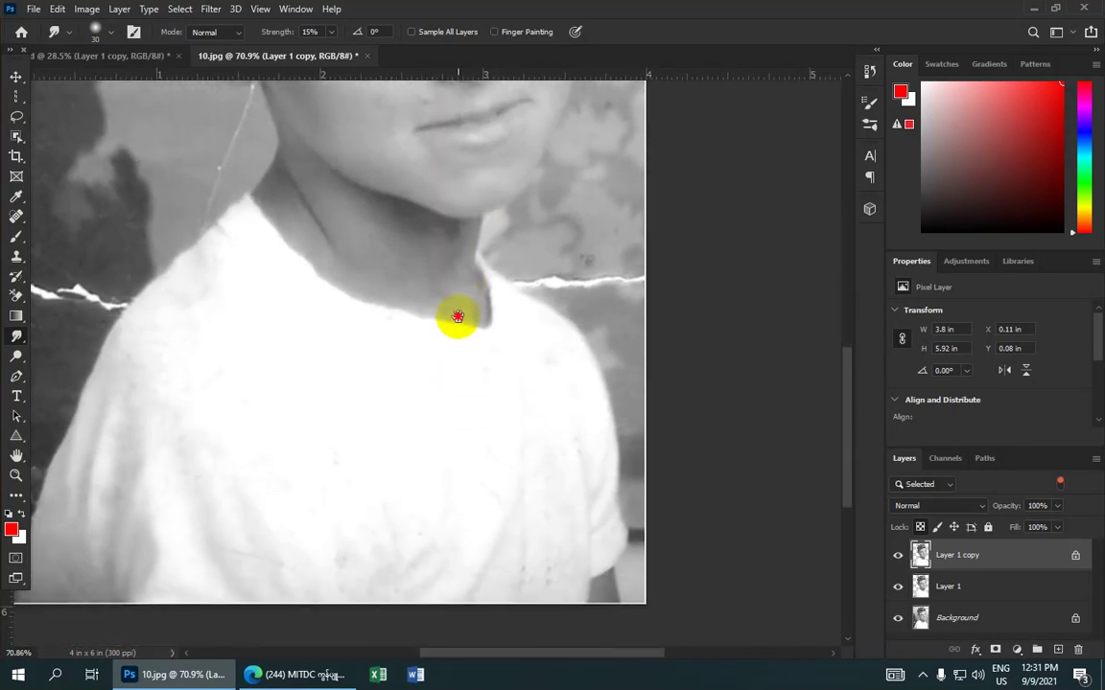
scroll(345, 249, down, 2)
scroll(221, 159, down, 1)
drag(196, 123, 334, 320)
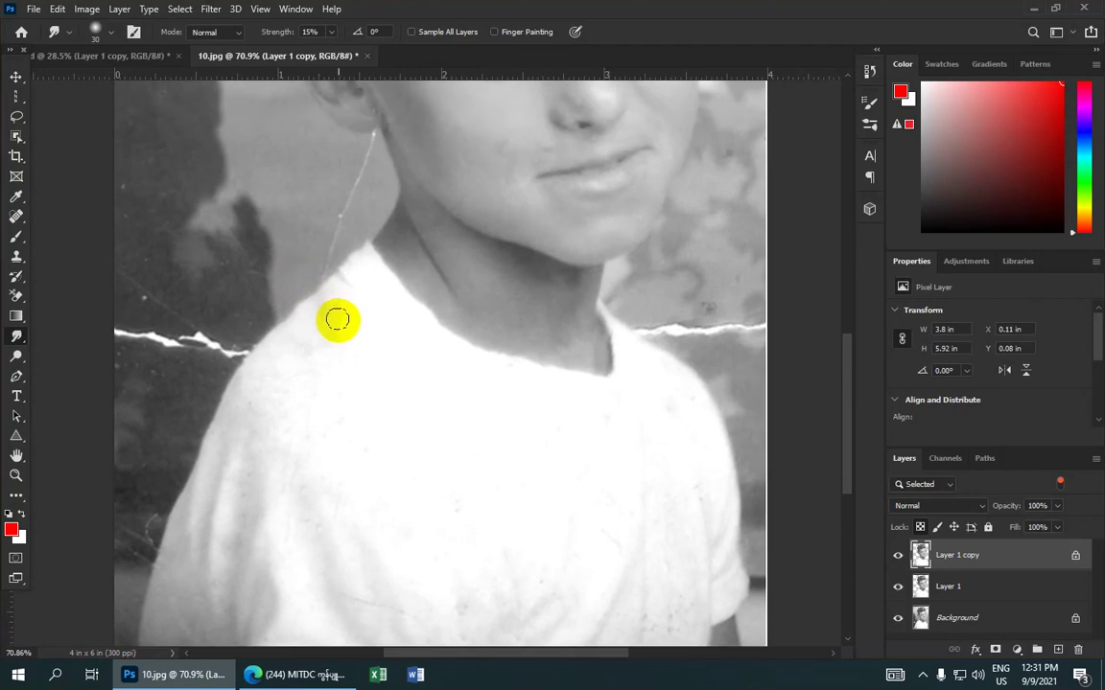
drag(355, 291, 173, 584)
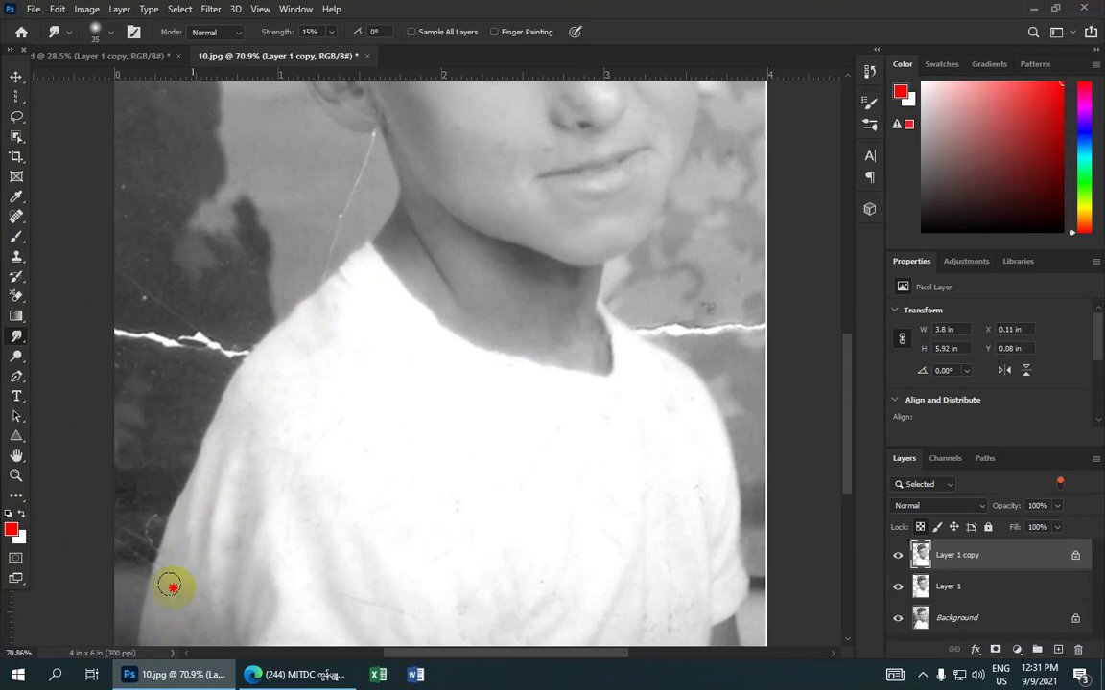
drag(365, 320, 246, 586)
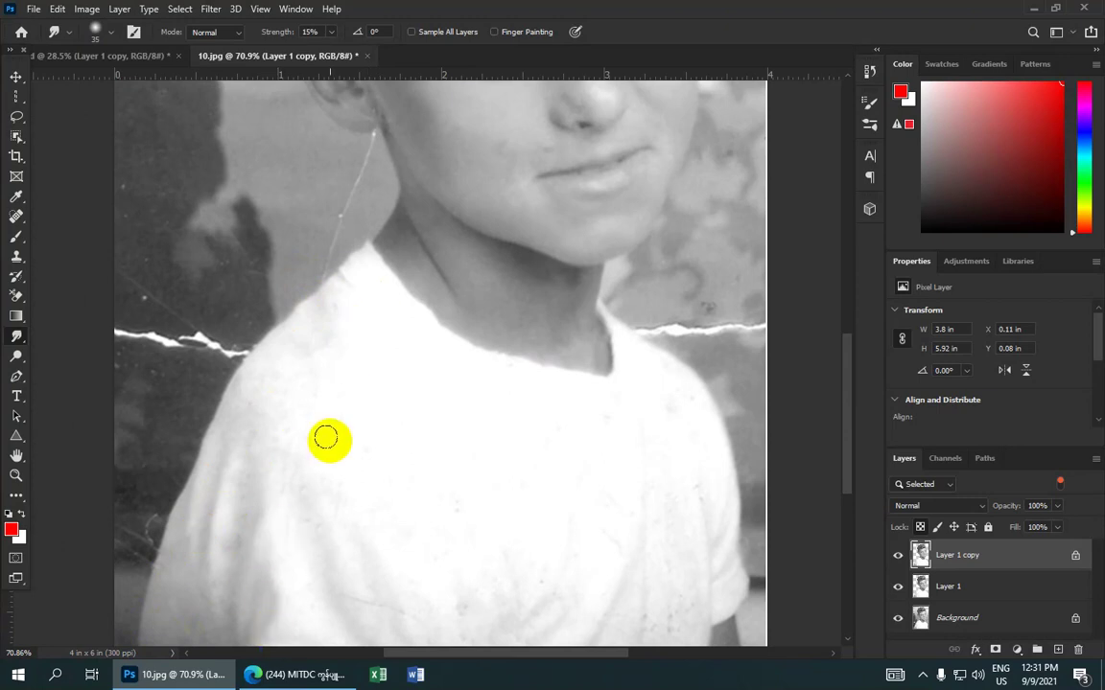
- Smooth the shirt texture toward the left shoulder, the right sleeve edge and up to the collar
drag(357, 459, 185, 153)
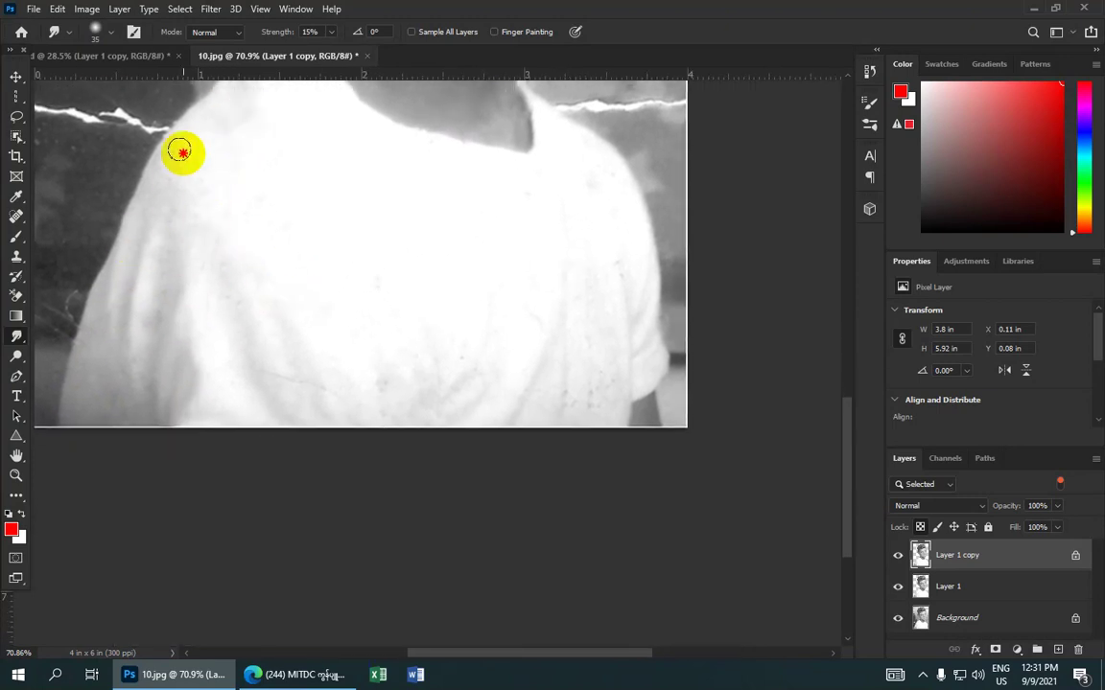
mouse_move(194, 239)
mouse_down()
mouse_move(145, 234)
mouse_move(121, 389)
mouse_up()
drag(188, 350, 222, 289)
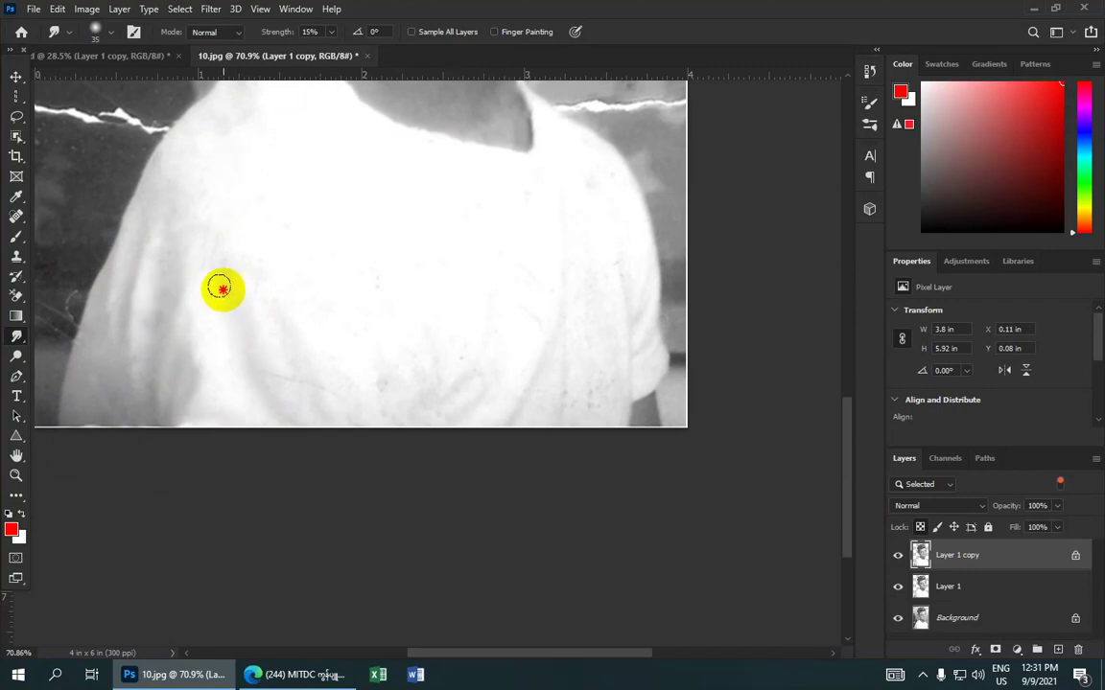
drag(285, 412, 397, 382)
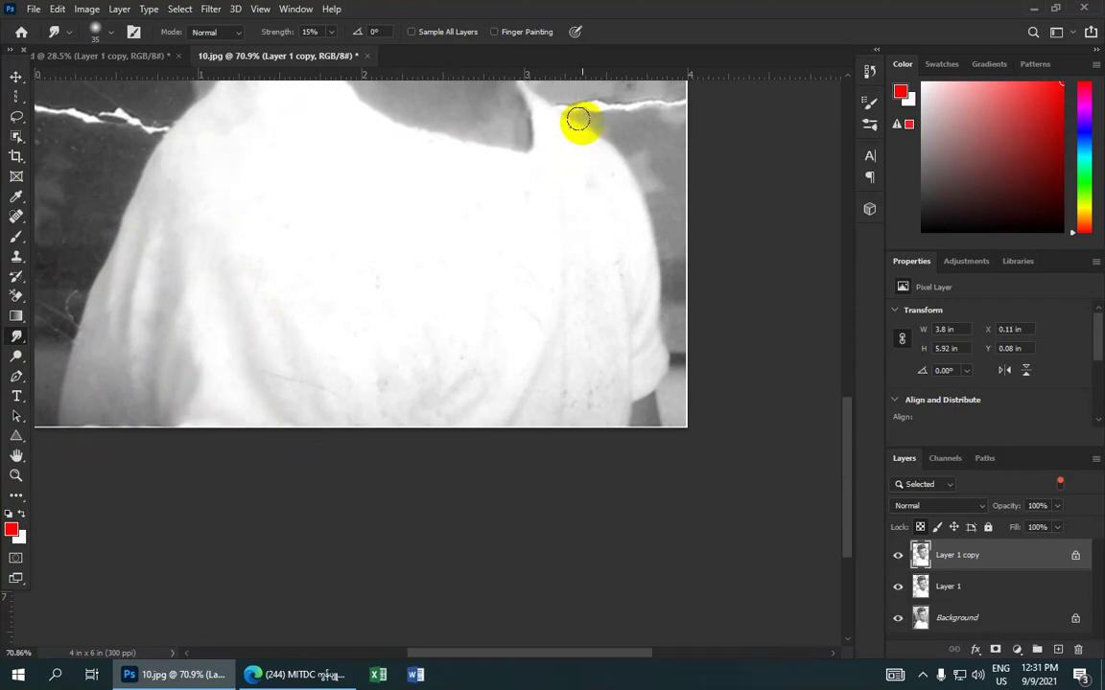
mouse_move(671, 288)
mouse_down()
mouse_move(656, 382)
mouse_move(629, 377)
mouse_move(529, 224)
mouse_move(587, 389)
mouse_move(480, 169)
mouse_up()
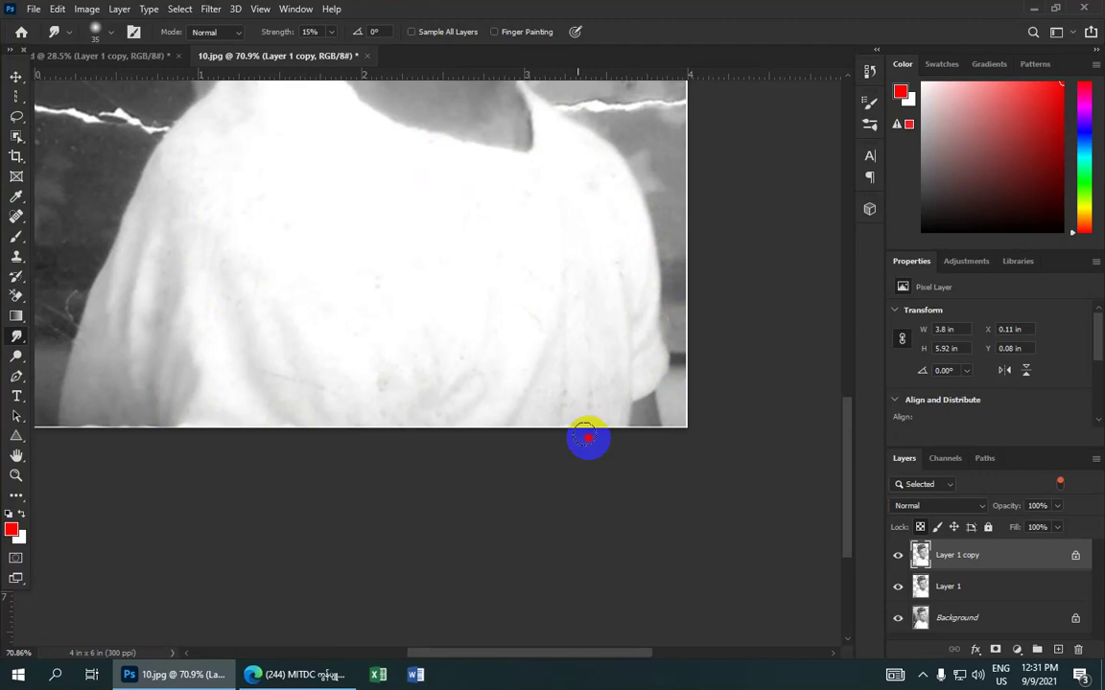
drag(529, 394, 464, 161)
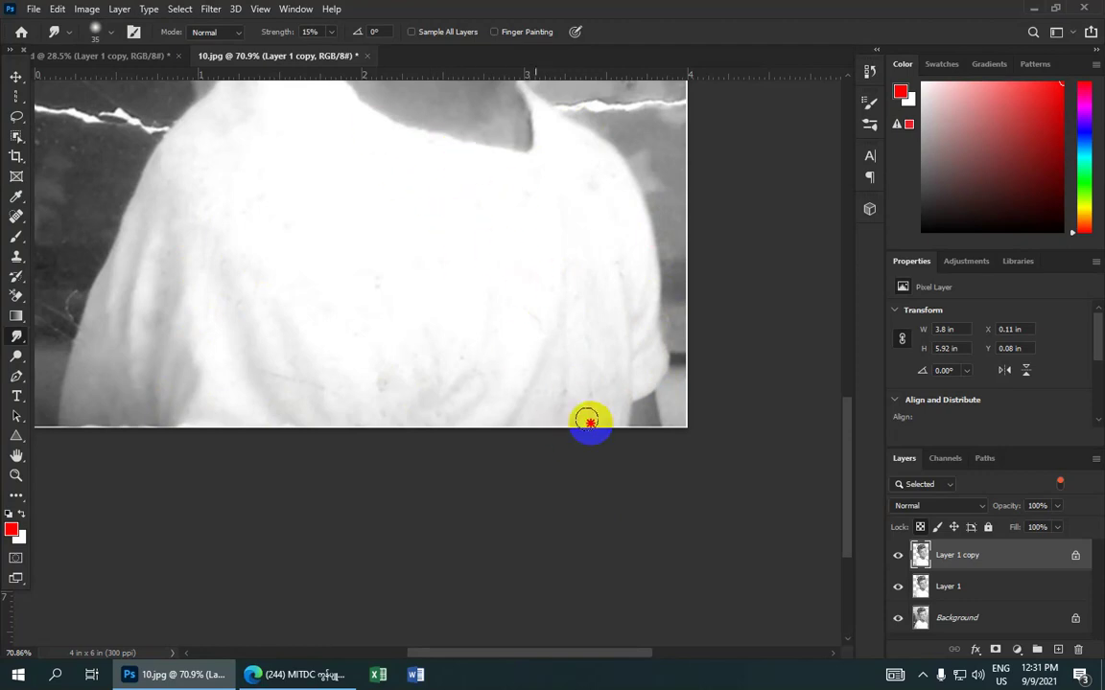
- Blend the lower shirt, its bottom edge and the crack at the lower-right edge
drag(587, 424, 616, 343)
drag(617, 432, 469, 298)
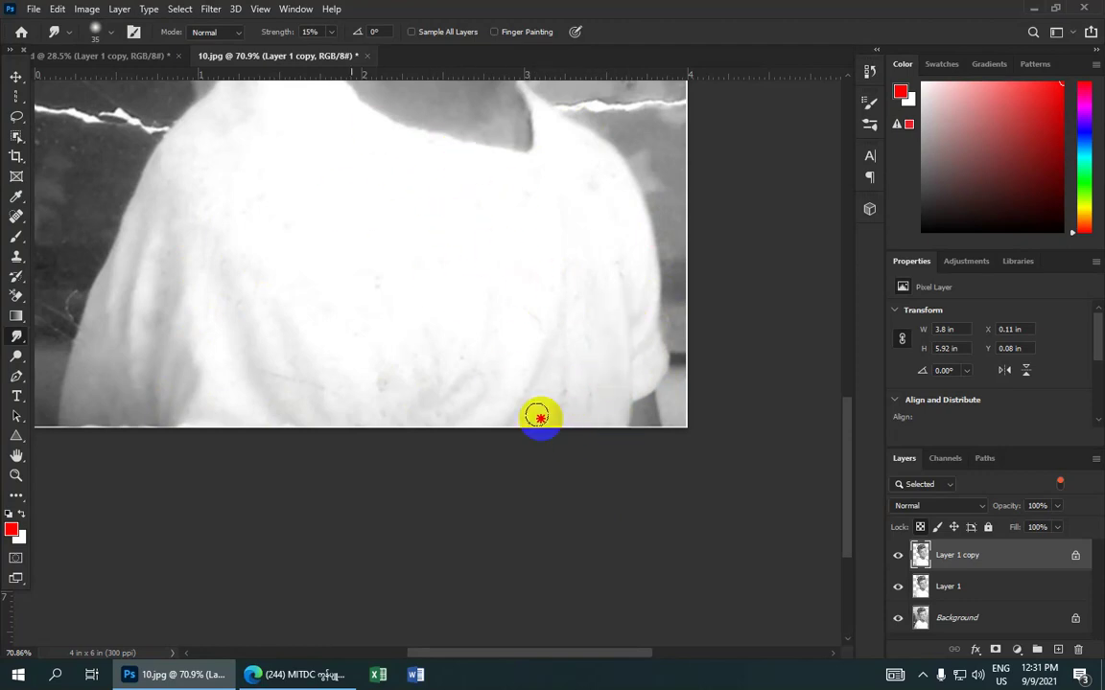
drag(491, 444, 405, 419)
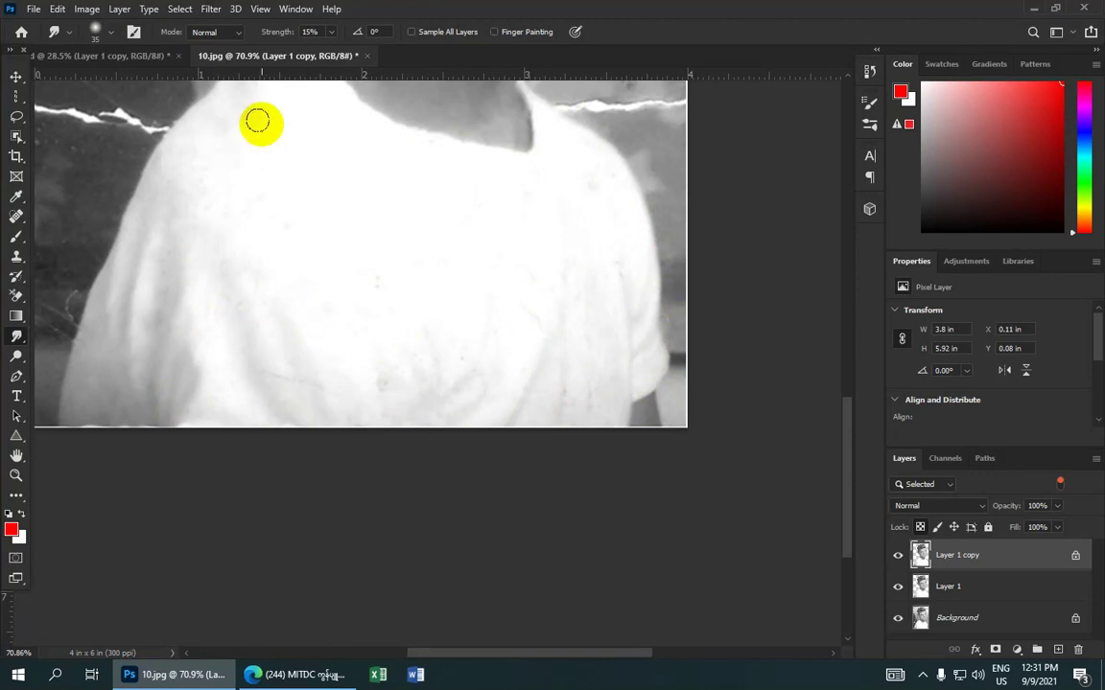
drag(410, 328, 558, 279)
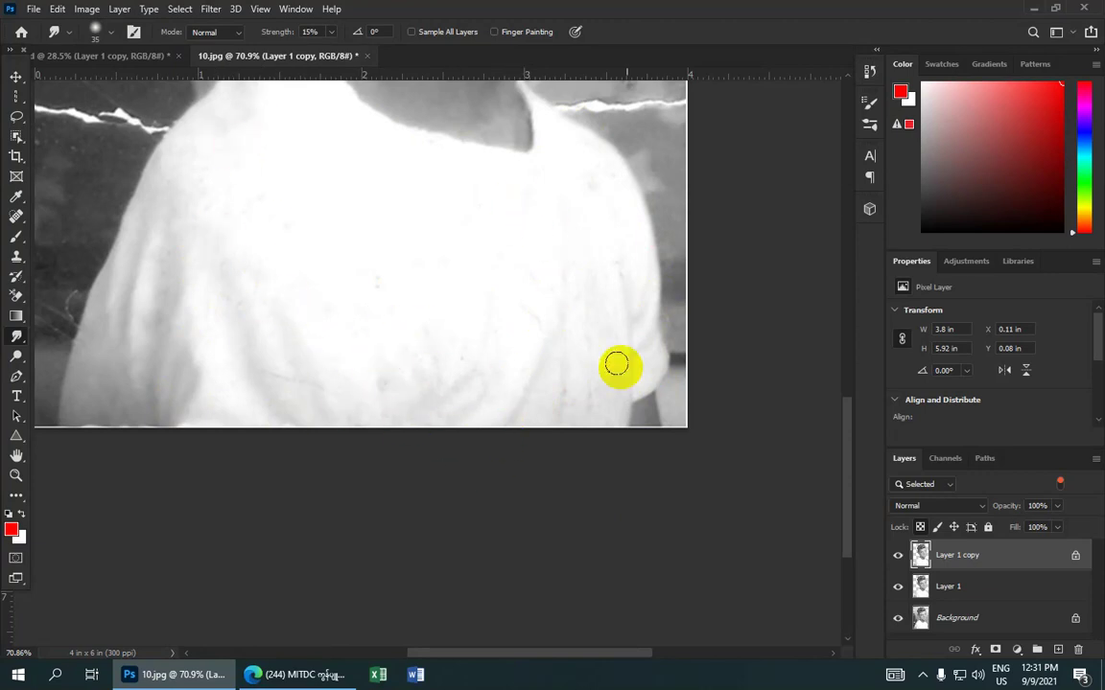
drag(656, 407, 662, 413)
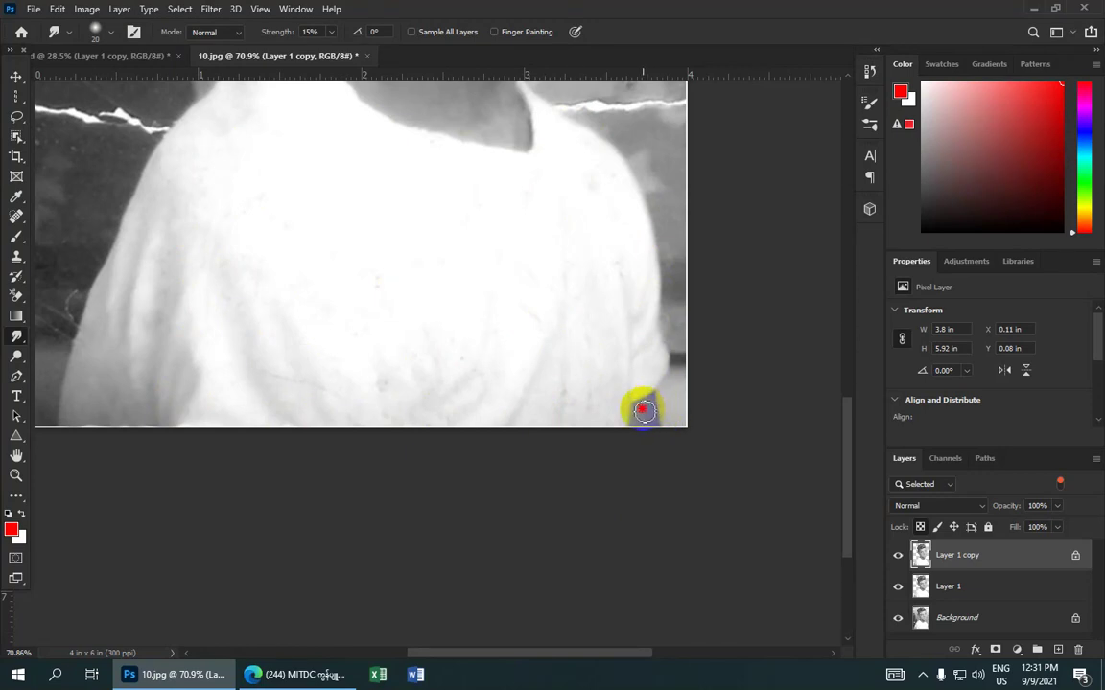
drag(644, 411, 639, 414)
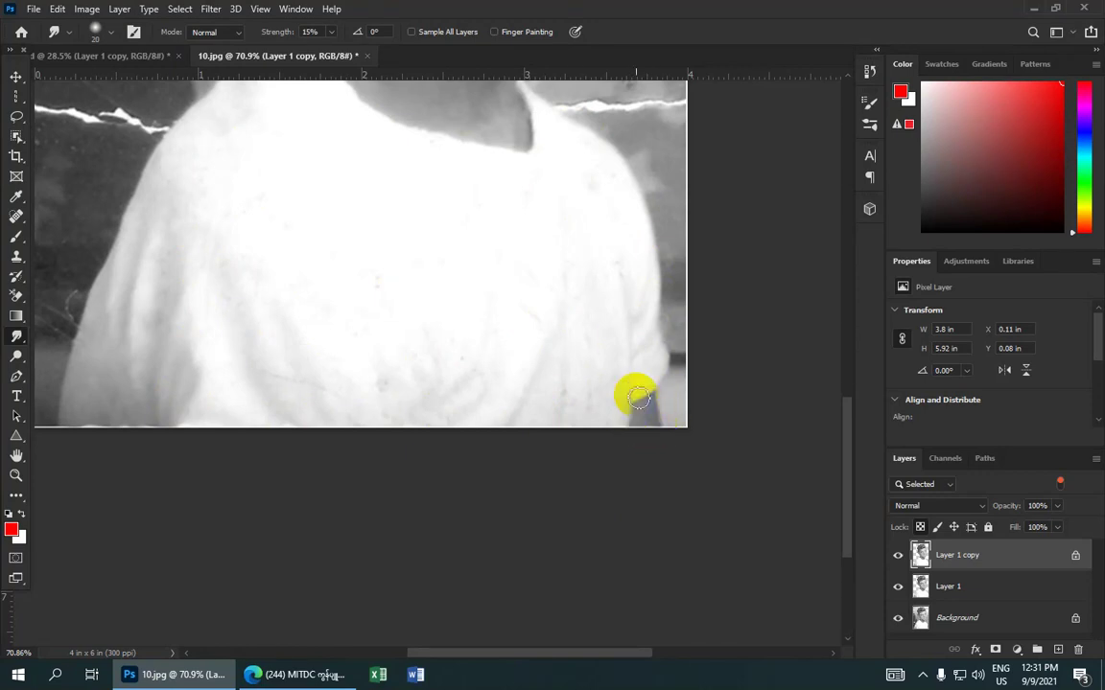
scroll(638, 398, down, 2)
- Smudge the crack down the cheek and the small crack near the right hairline
scroll(569, 328, down, 1)
scroll(466, 227, down, 1)
scroll(466, 237, down, 1)
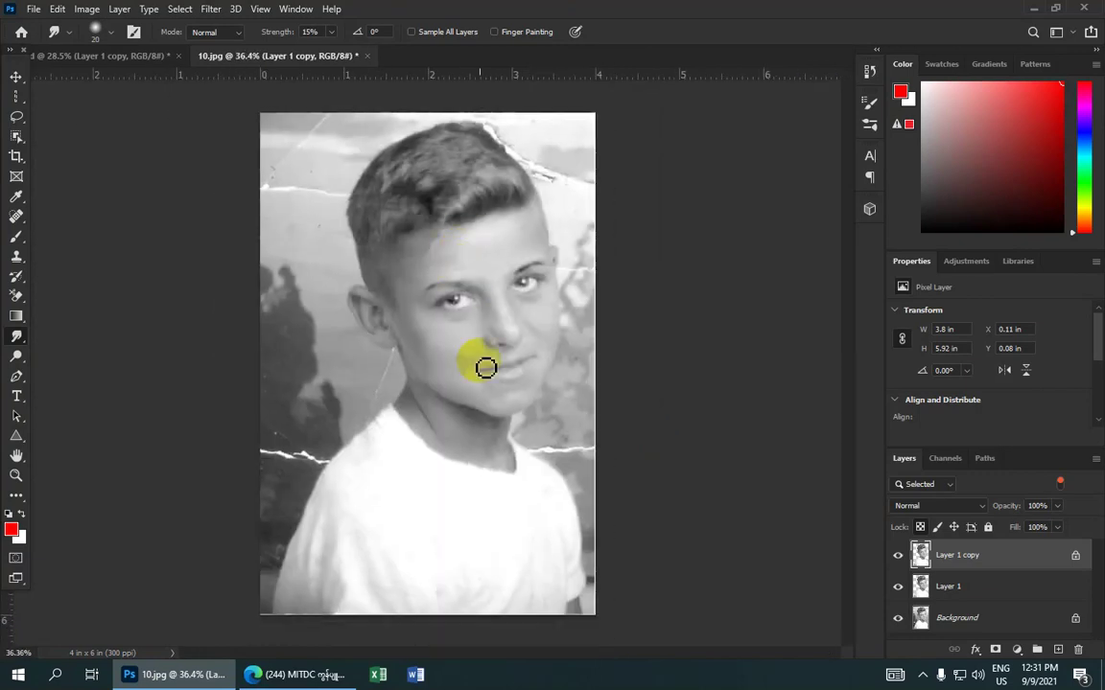
scroll(485, 368, up, 3)
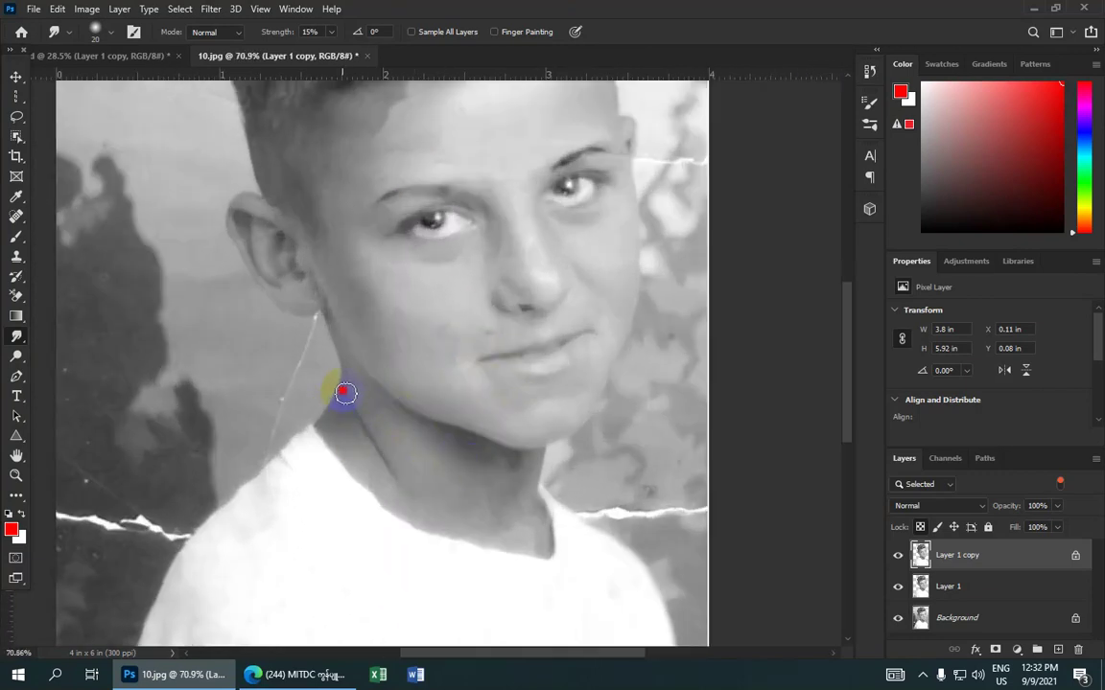
click(431, 311)
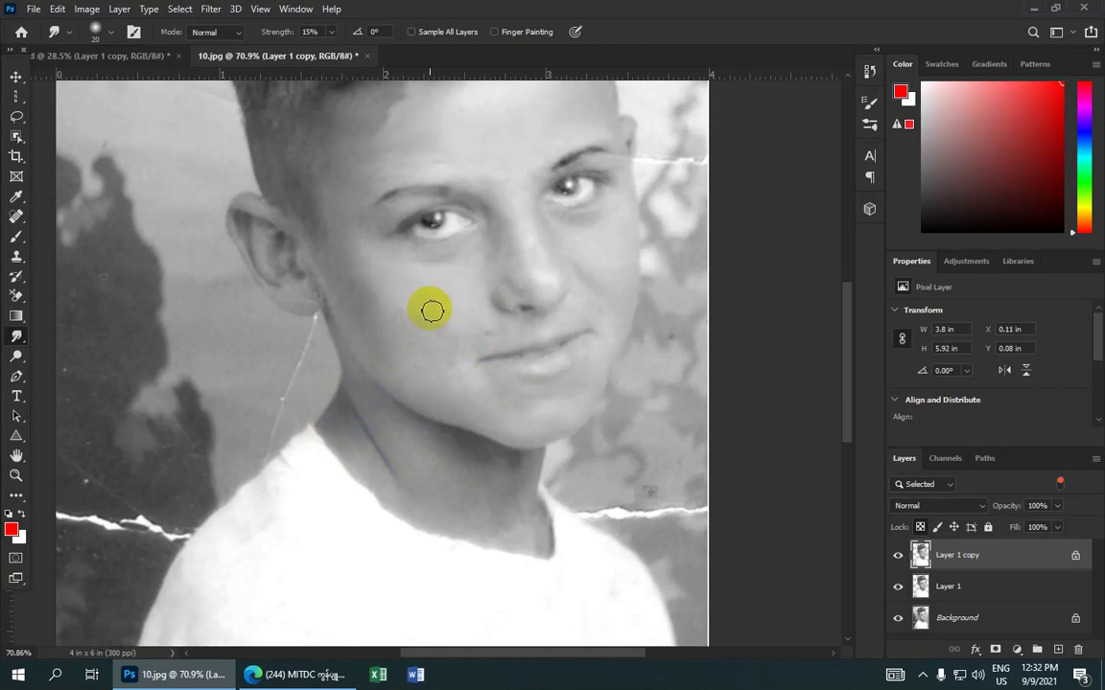
drag(423, 294, 412, 331)
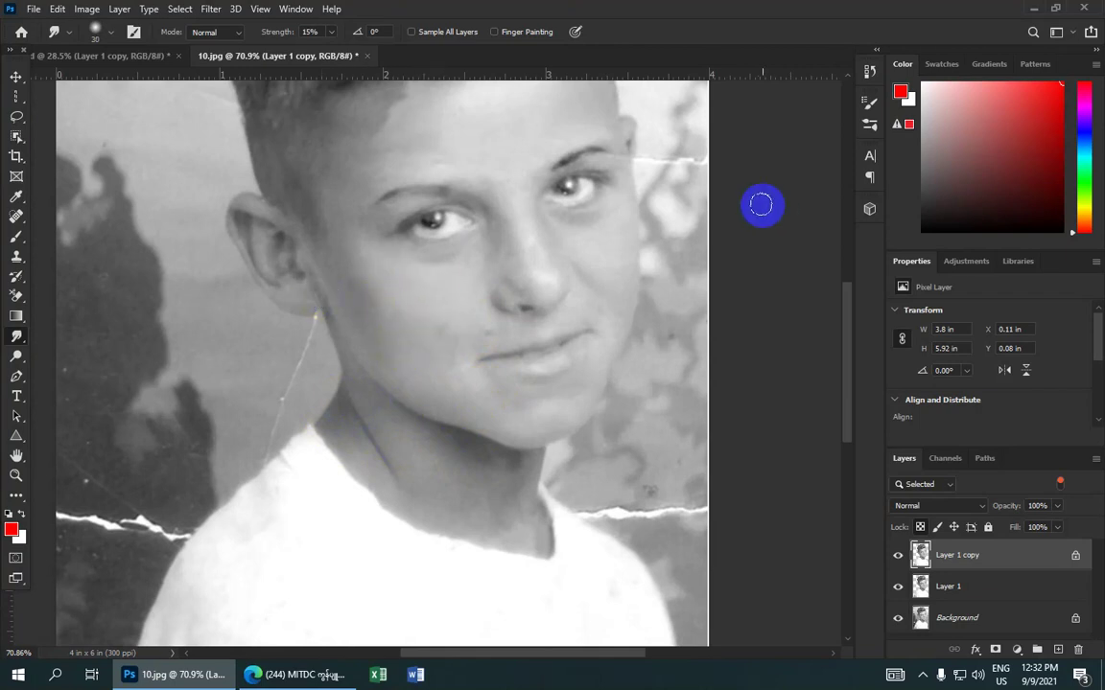
click(638, 145)
drag(634, 170, 635, 175)
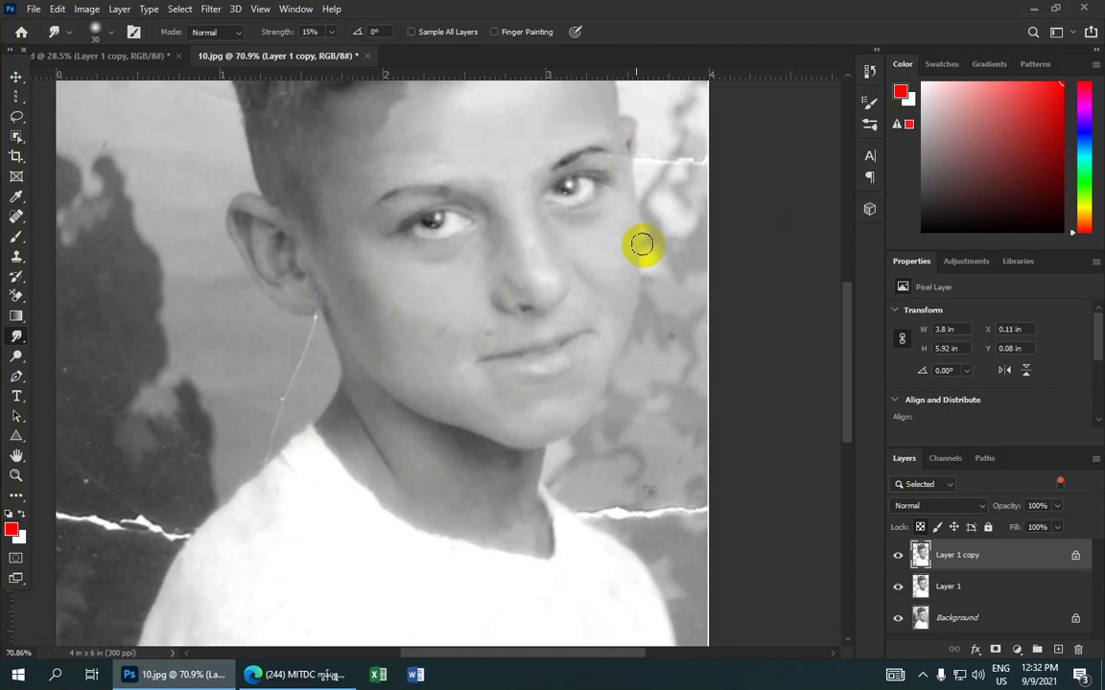
- Hide the Background layer and soften the cut-out edges near the neck and shoulder
scroll(858, 596, down, 1)
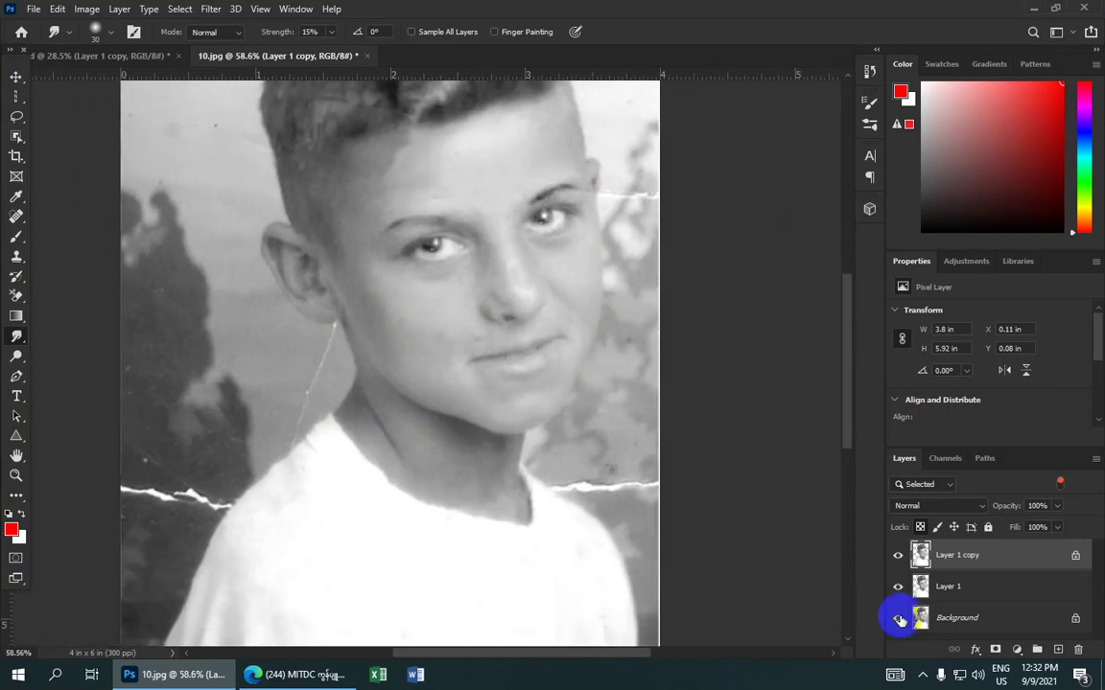
click(896, 621)
scroll(678, 592, up, 2)
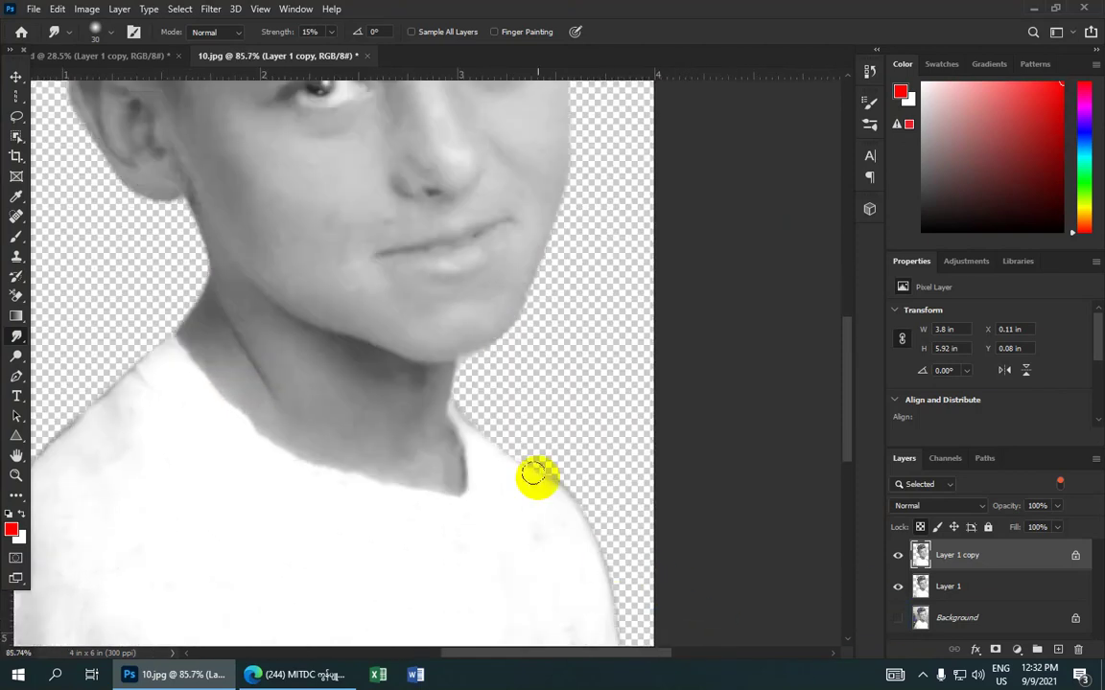
drag(536, 473, 481, 423)
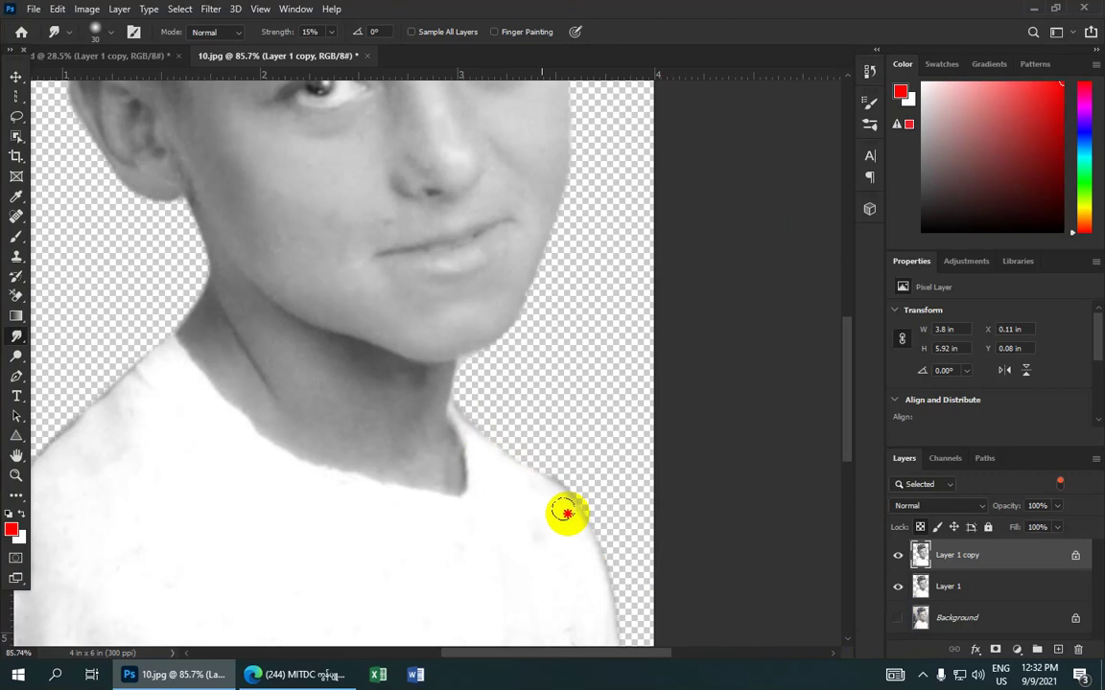
drag(565, 510, 621, 626)
- Smudge the shoulder's cut-out edges where the shirt meets the neck and along its lower edge
scroll(565, 577, down, 3)
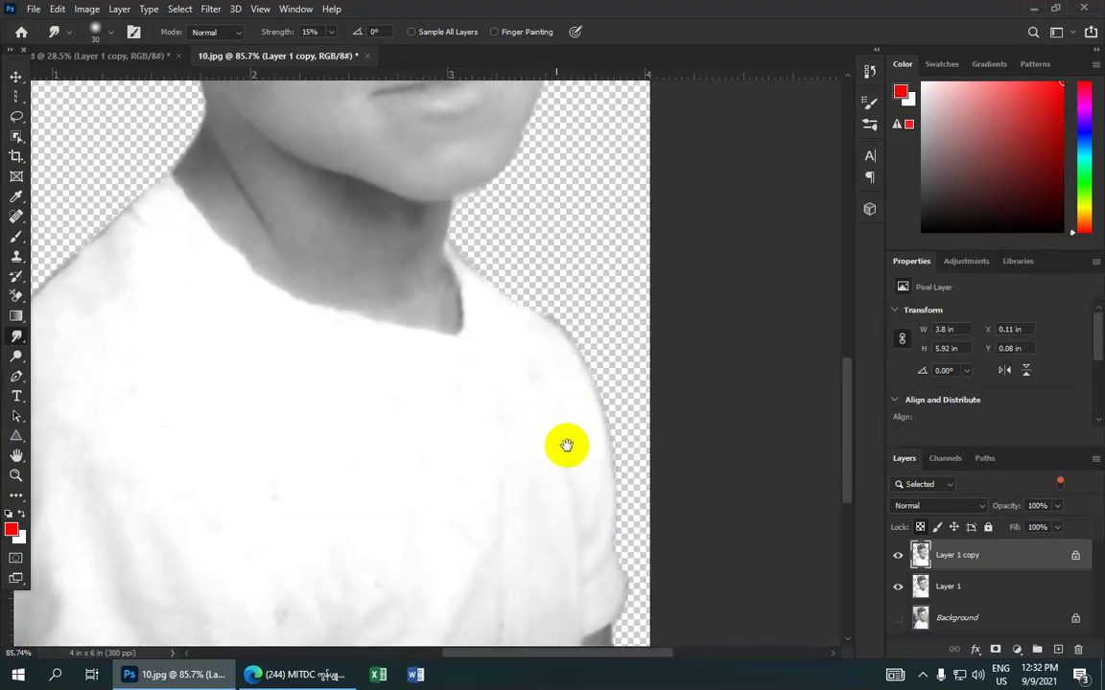
scroll(566, 446, down, 2)
drag(617, 415, 631, 482)
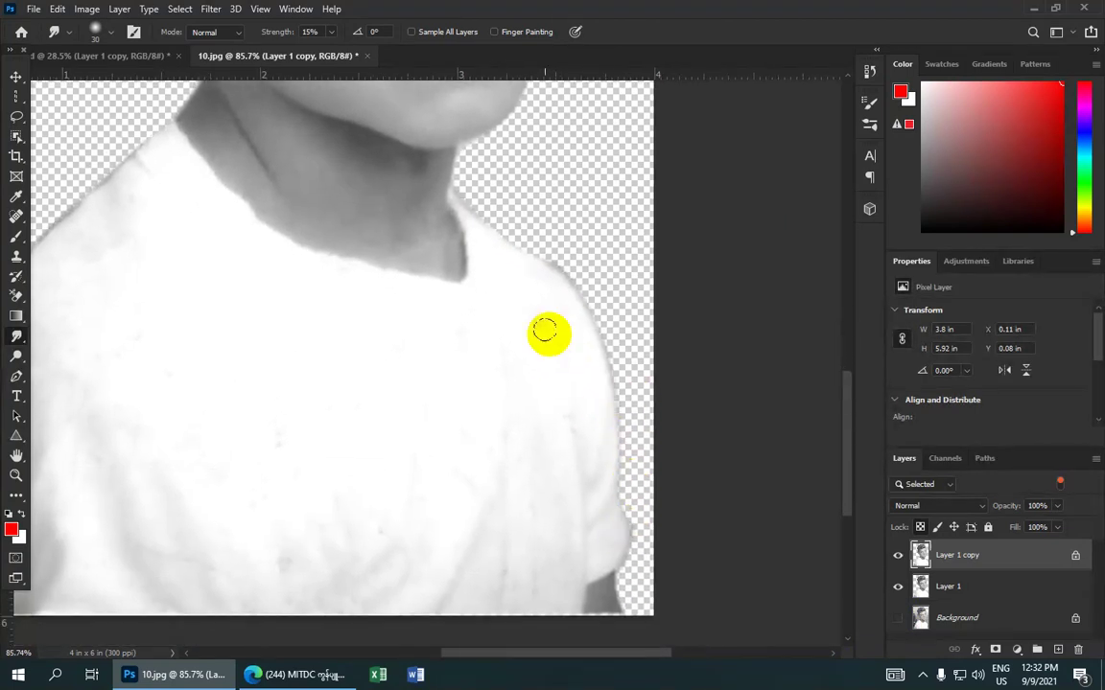
mouse_move(444, 222)
mouse_down()
mouse_move(488, 219)
mouse_move(500, 232)
mouse_up()
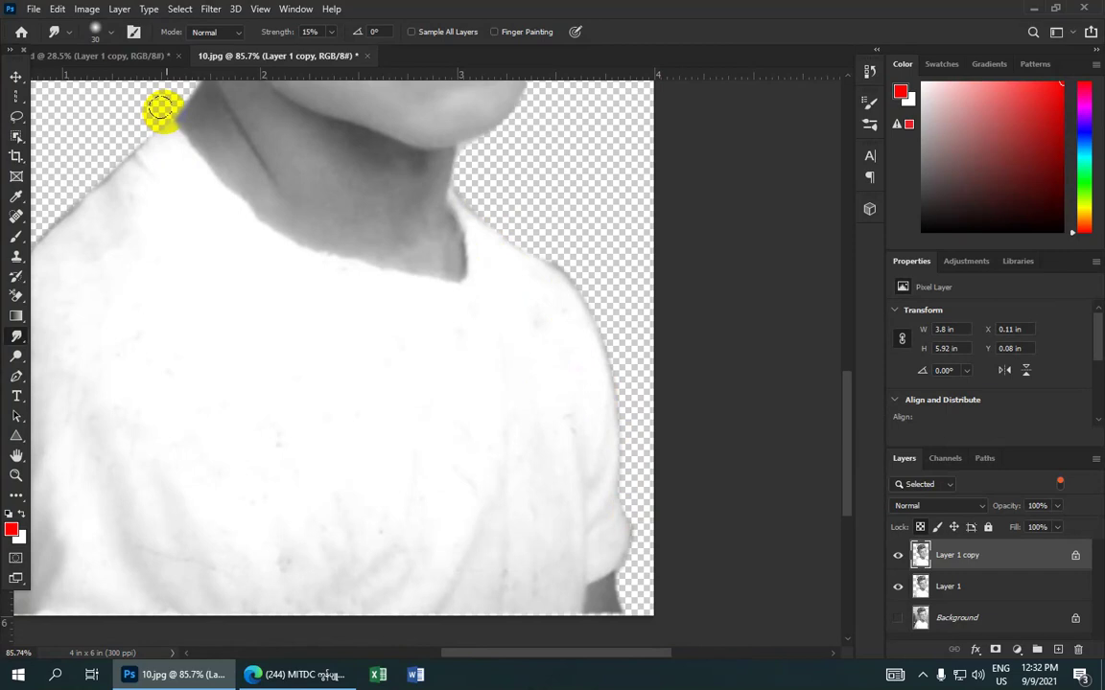
mouse_move(161, 109)
mouse_down()
mouse_move(86, 202)
mouse_move(289, 158)
mouse_move(284, 192)
mouse_move(251, 183)
mouse_move(89, 429)
mouse_move(62, 501)
mouse_move(89, 429)
mouse_move(111, 418)
mouse_move(99, 483)
mouse_move(115, 550)
mouse_up()
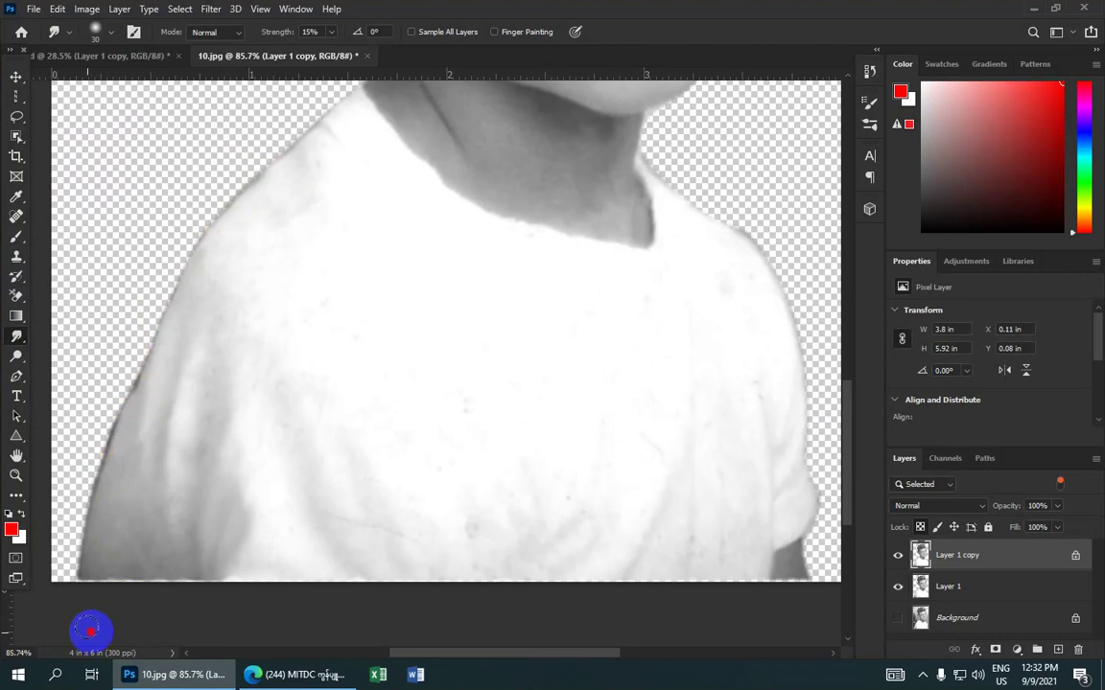
mouse_move(91, 631)
mouse_down()
mouse_move(114, 578)
mouse_move(91, 584)
mouse_move(142, 388)
mouse_move(130, 432)
mouse_move(77, 487)
mouse_move(116, 437)
mouse_up()
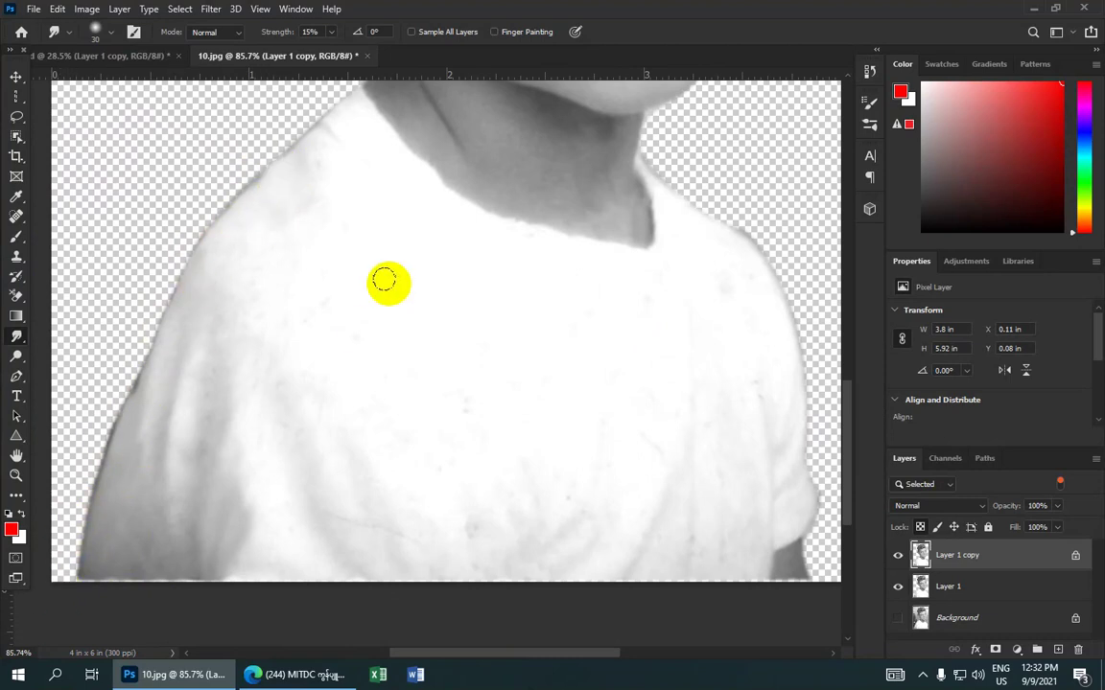
scroll(388, 307, up, 3)
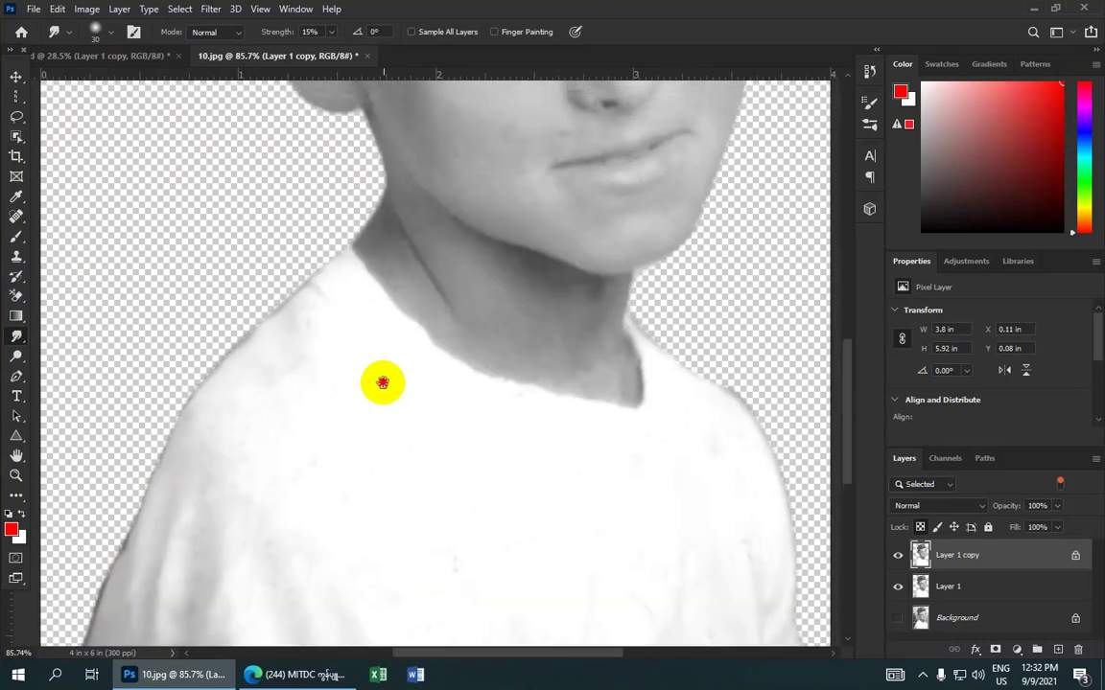
scroll(365, 288, up, 2)
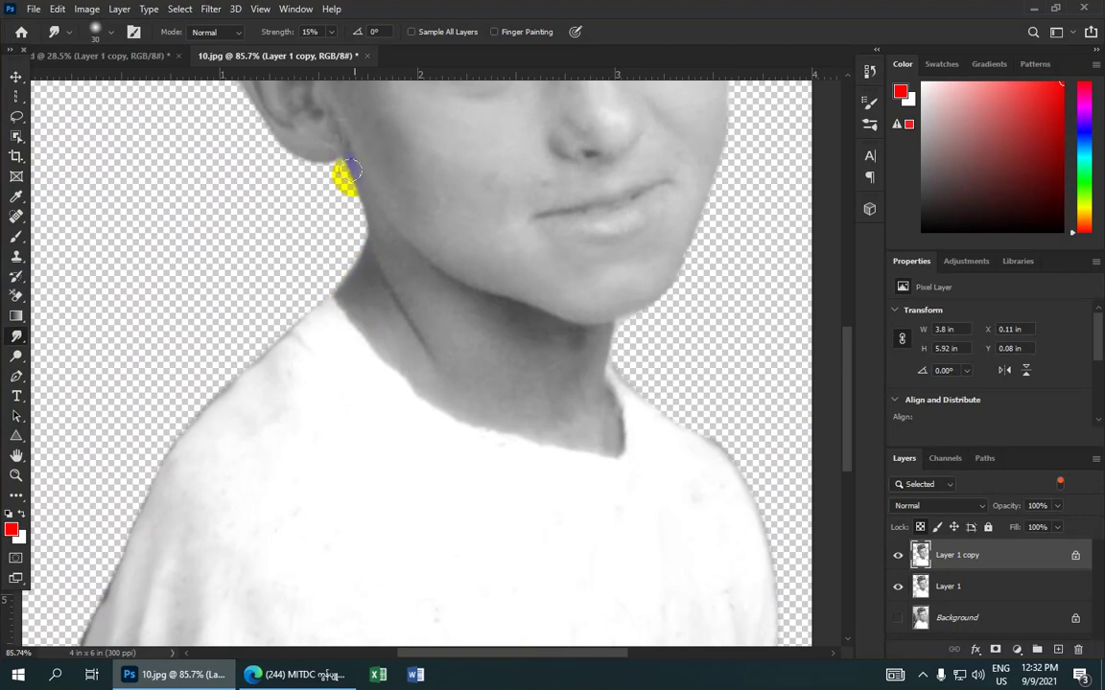
scroll(476, 187, up, 3)
scroll(436, 217, up, 4)
scroll(457, 311, up, 3)
scroll(458, 312, up, 1)
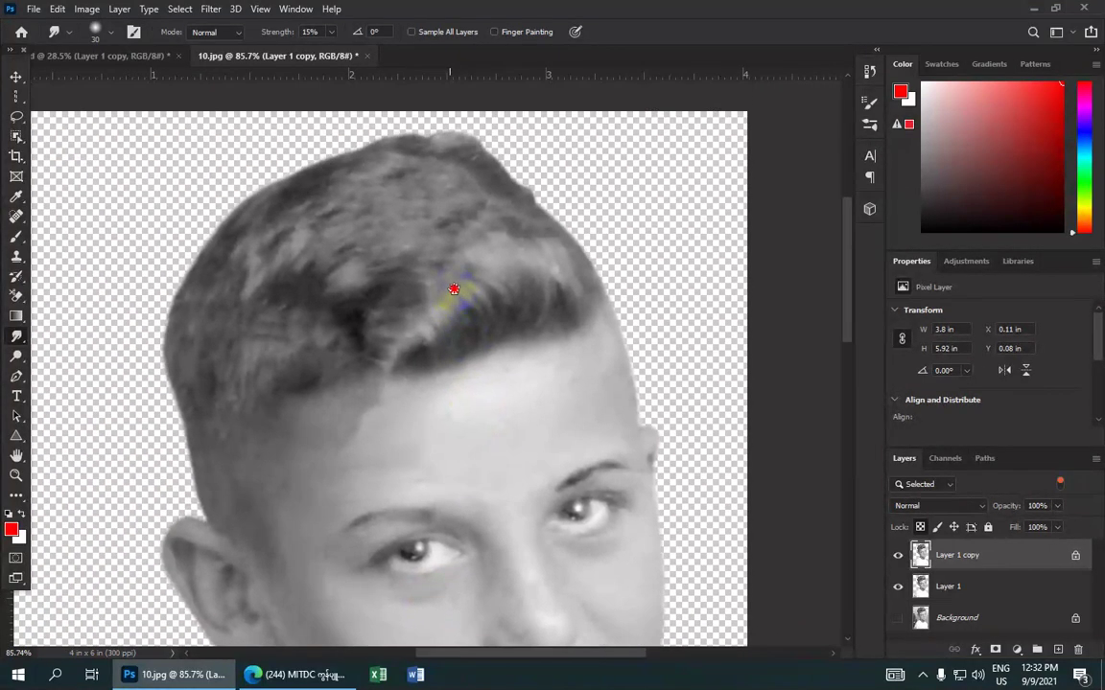
scroll(450, 290, up, 2)
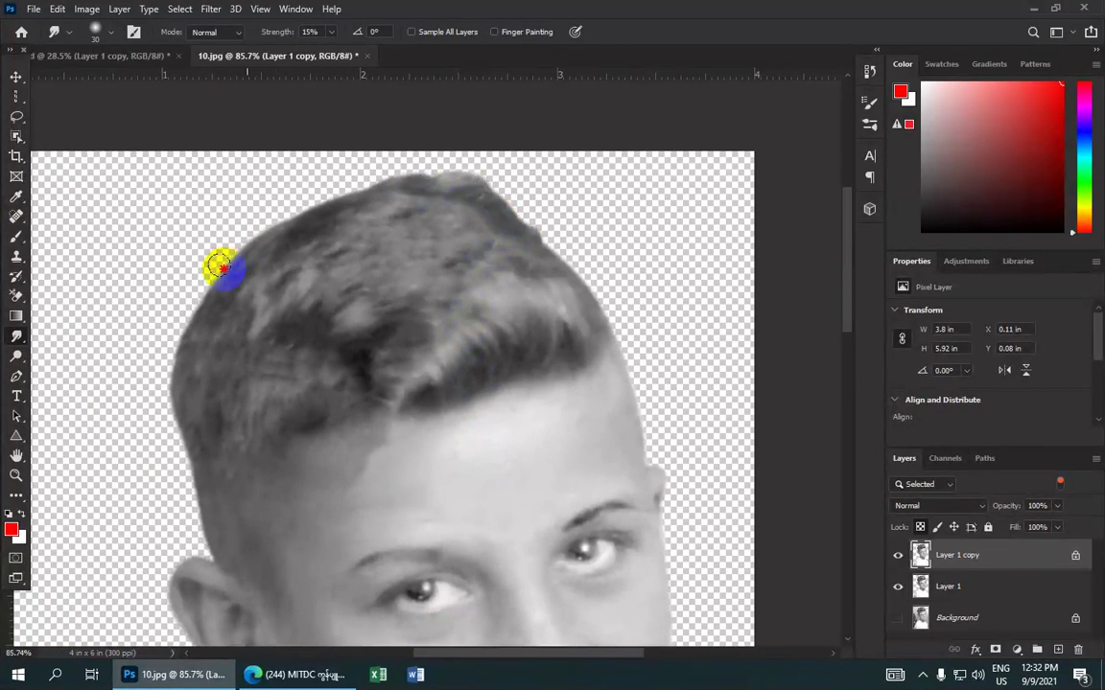
scroll(467, 413, down, 1)
scroll(467, 414, down, 4)
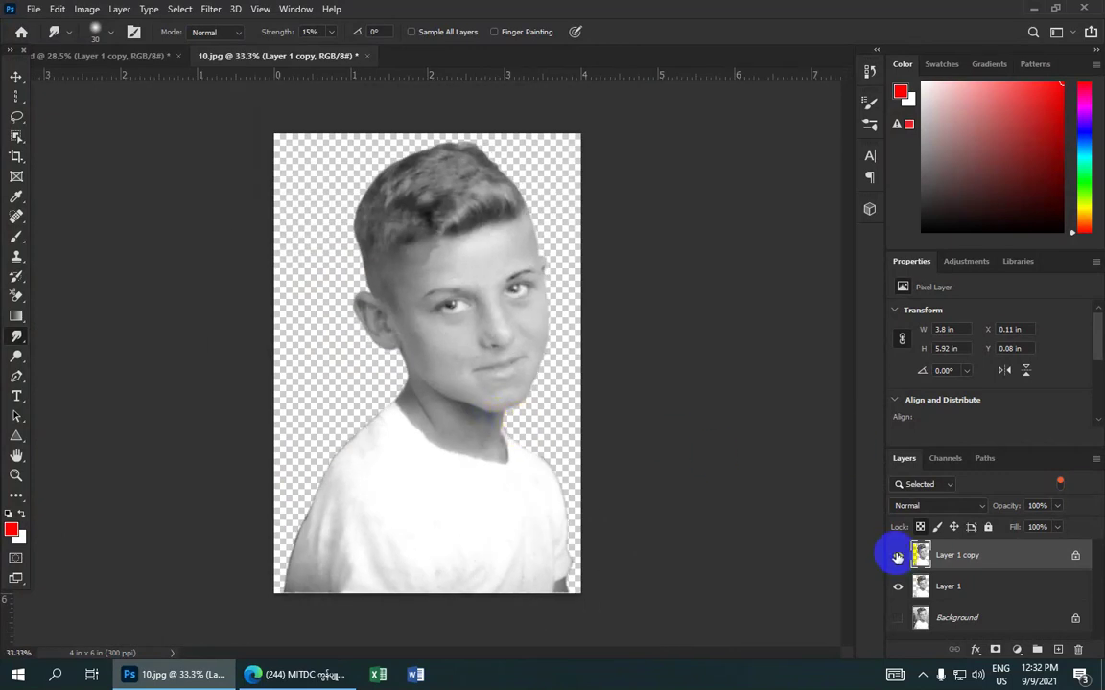
click(896, 555)
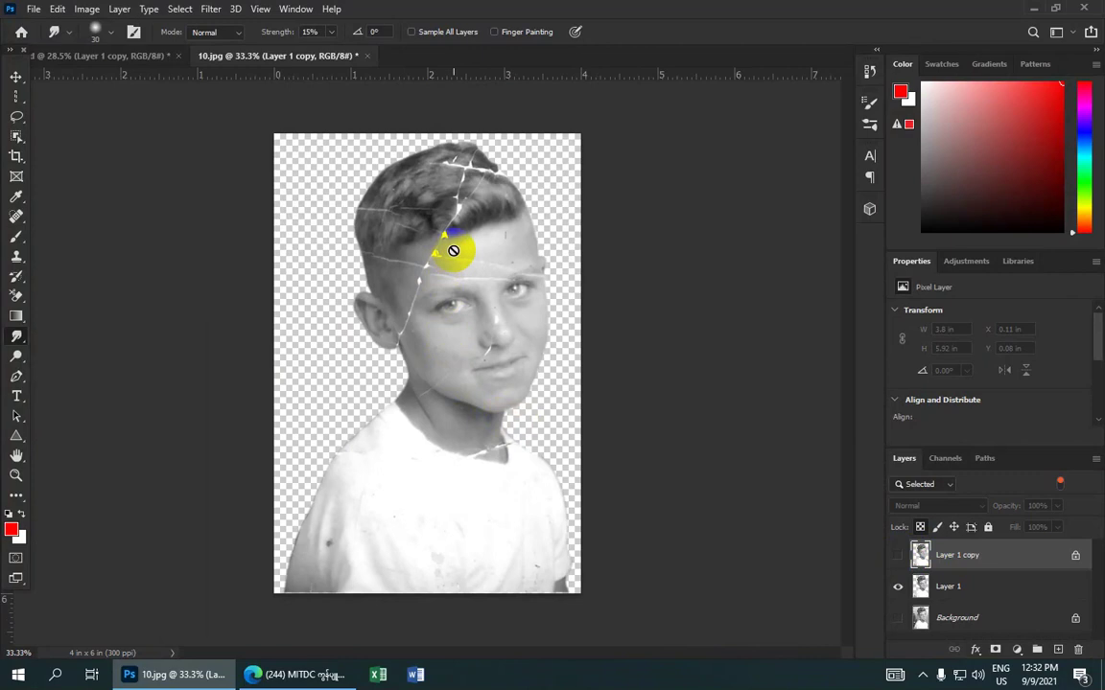
click(897, 556)
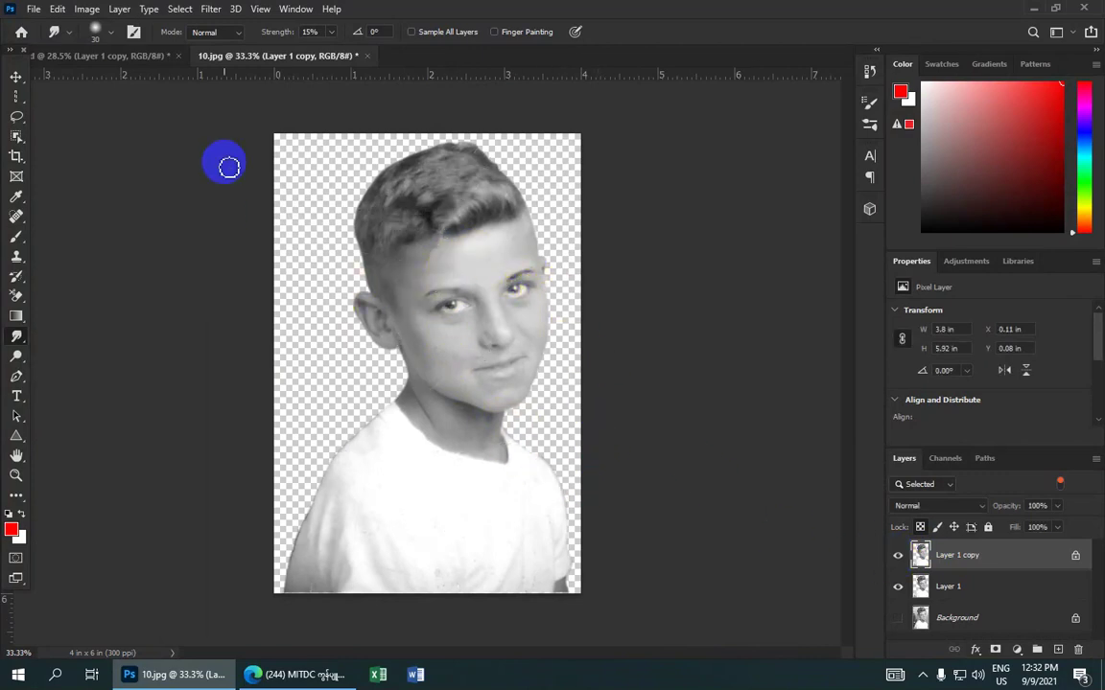
- Open the depositphotos flowers-and-butterflies background JPG from the Desktop
click(33, 14)
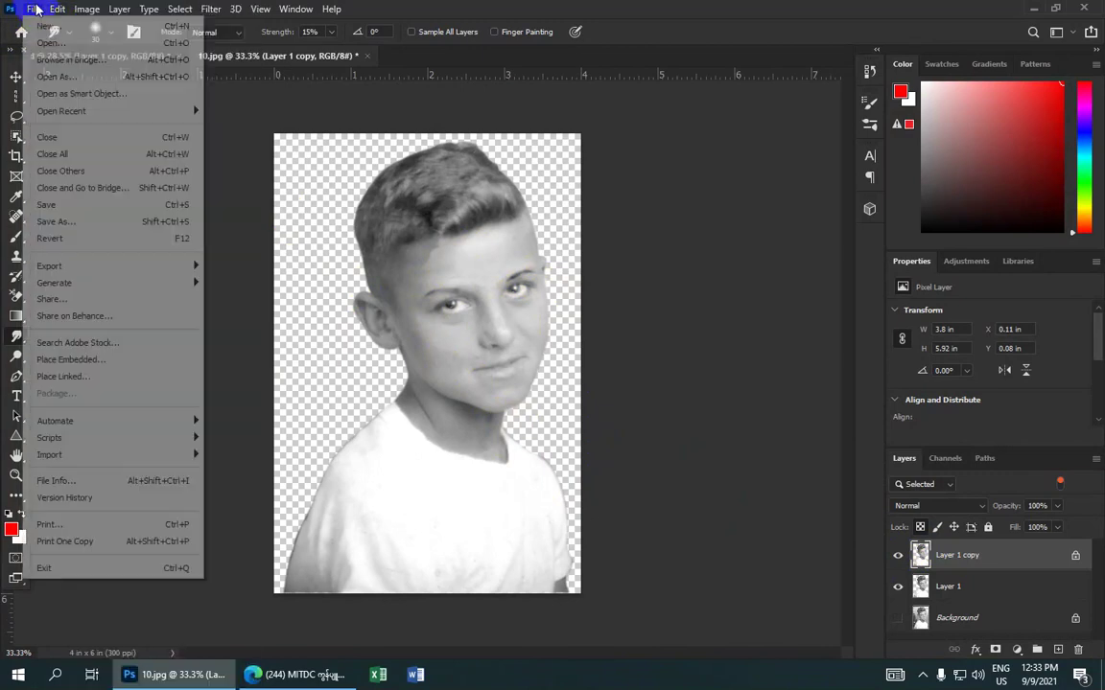
click(34, 9)
click(33, 8)
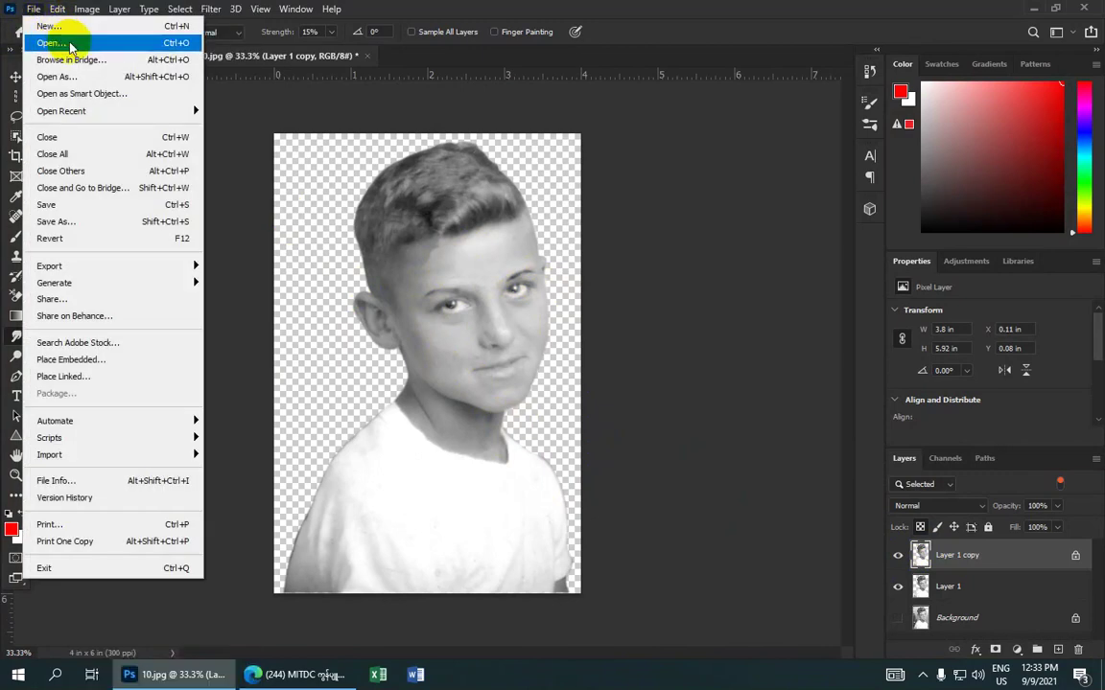
click(69, 44)
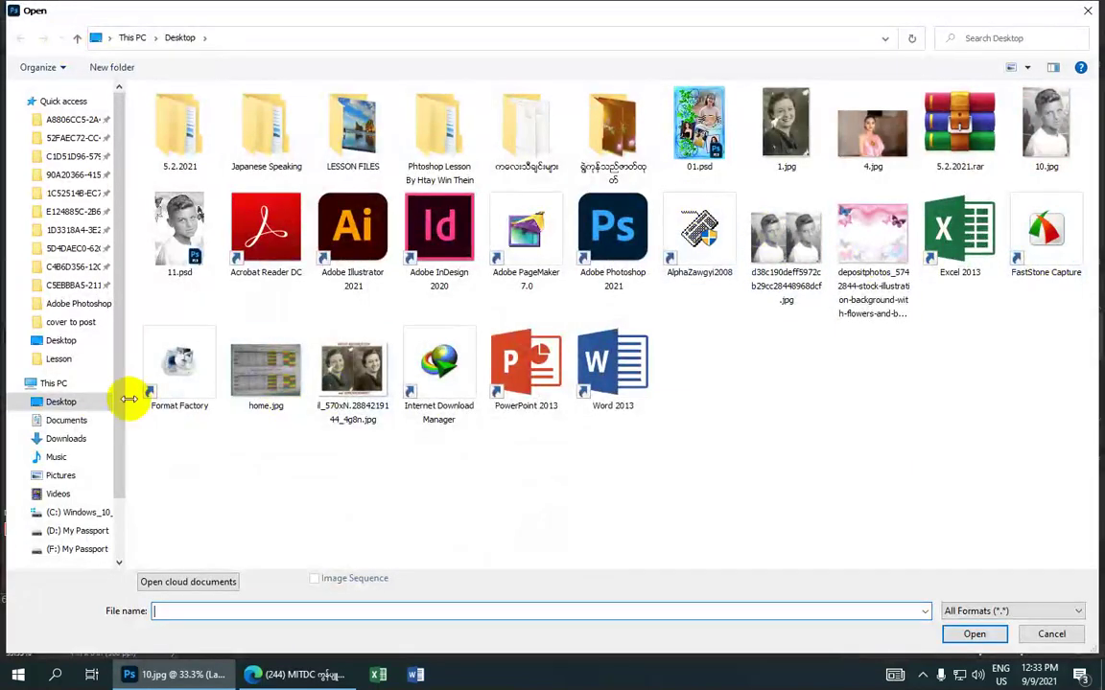
click(96, 402)
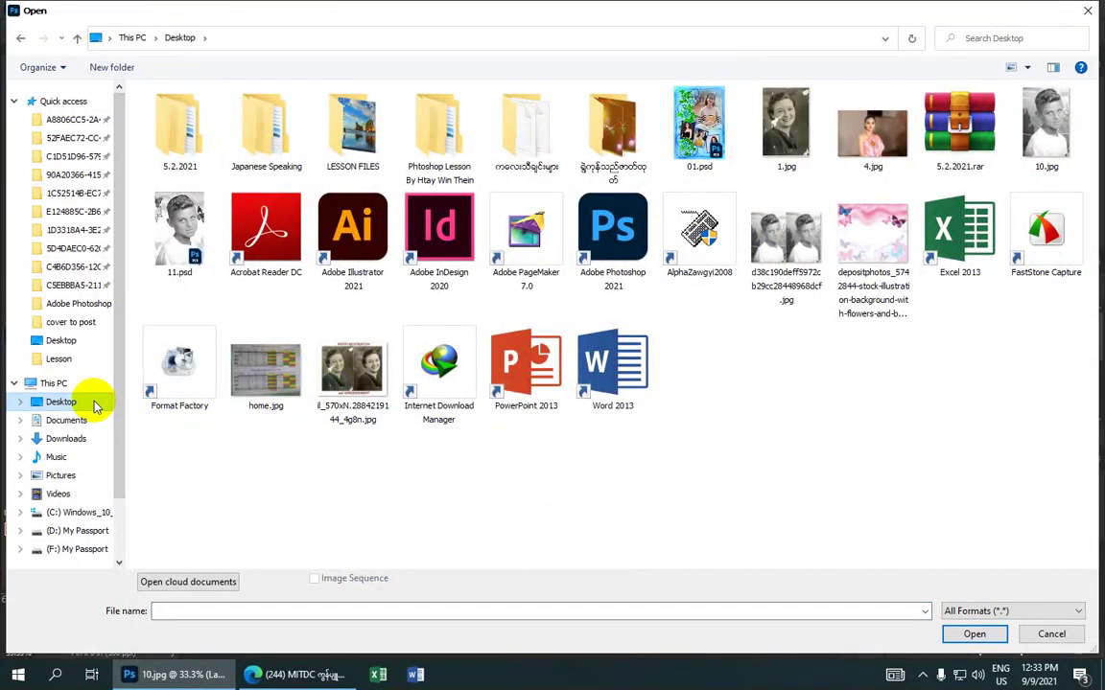
click(868, 242)
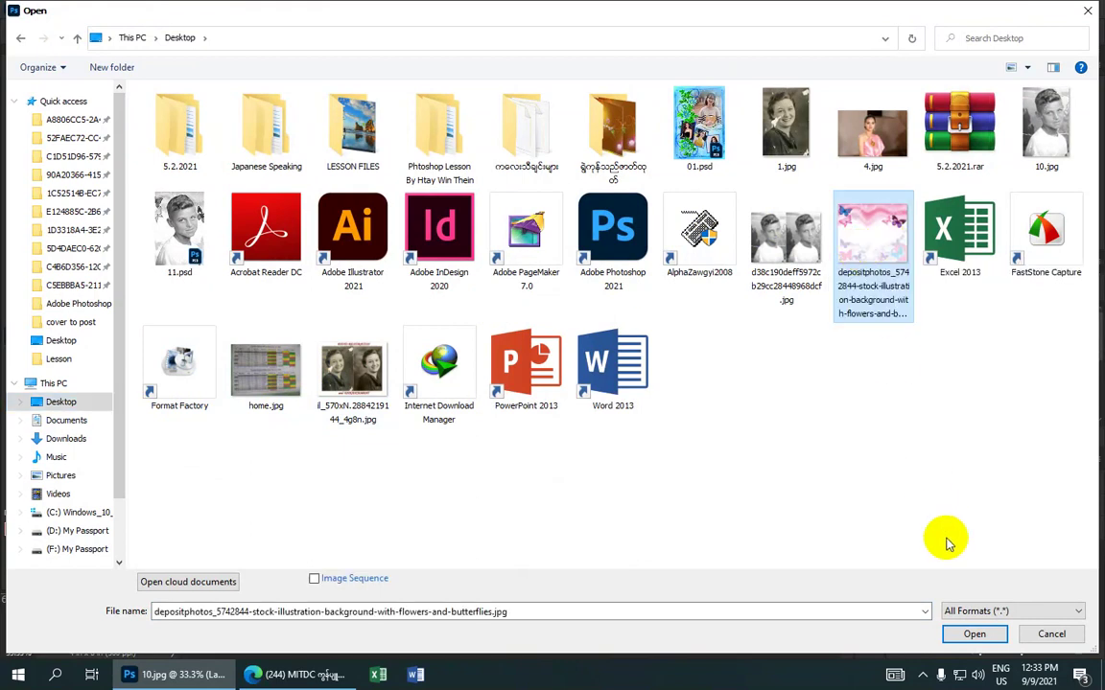
click(975, 634)
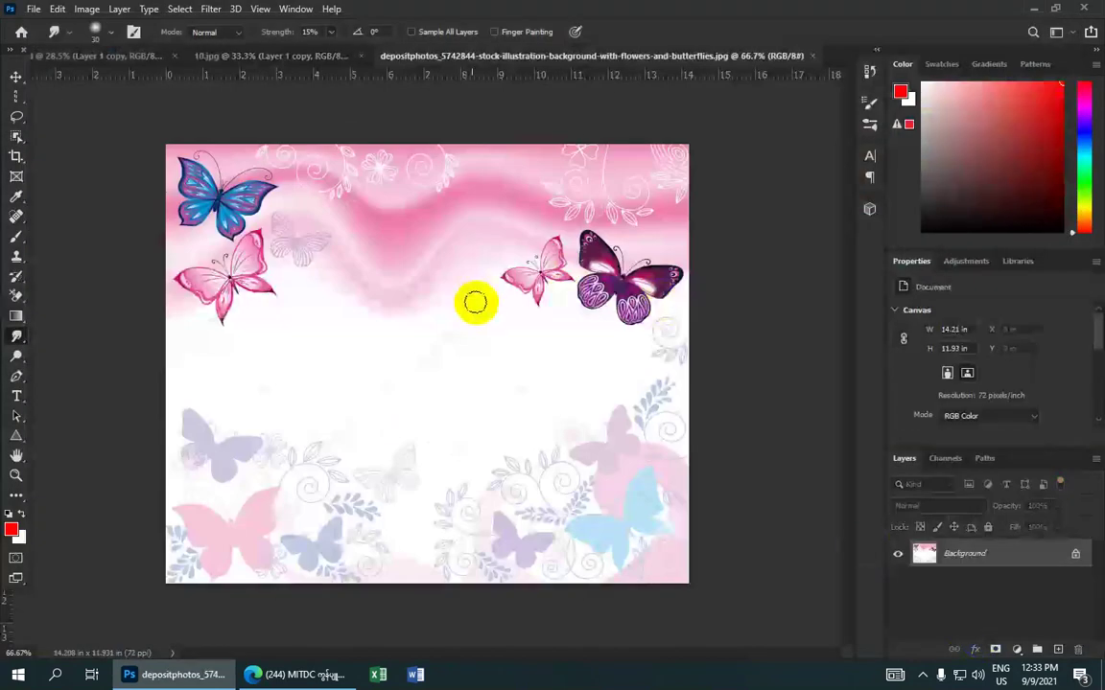
- Desaturate the butterfly background image with Image > Adjustments > Desaturate
click(272, 75)
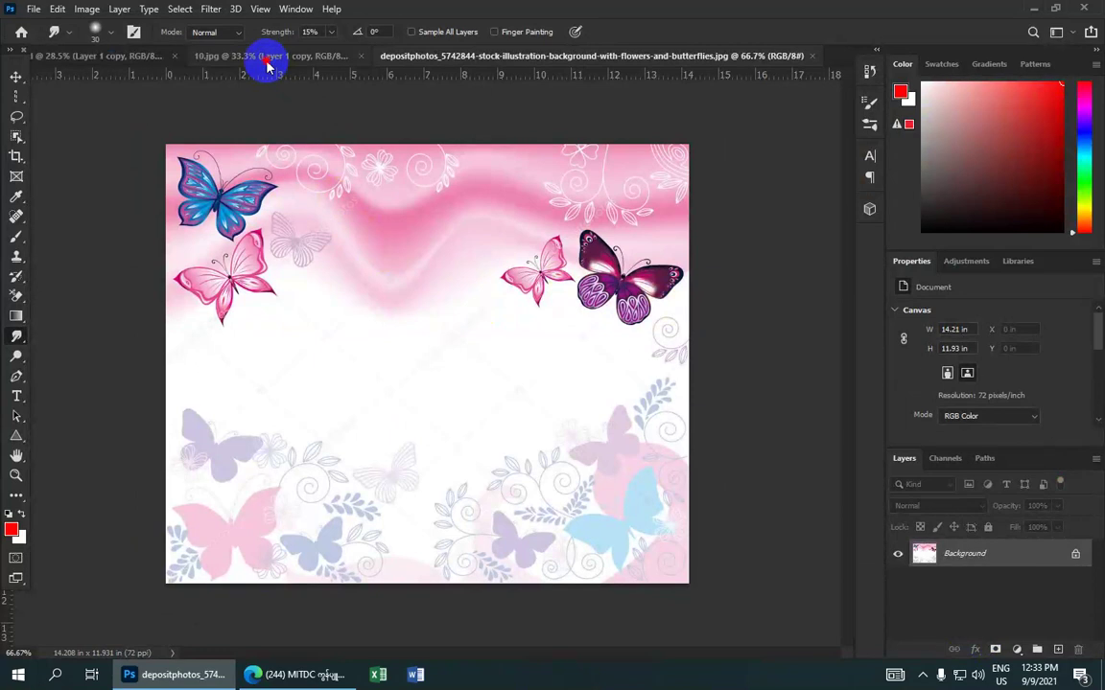
click(377, 267)
click(511, 56)
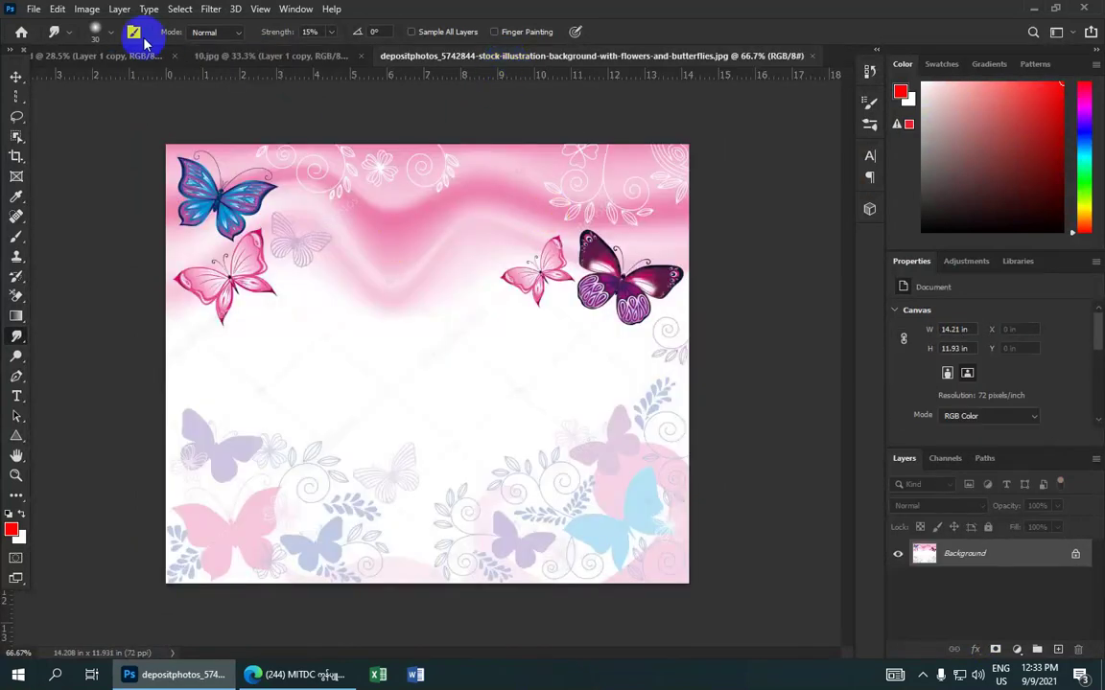
click(86, 9)
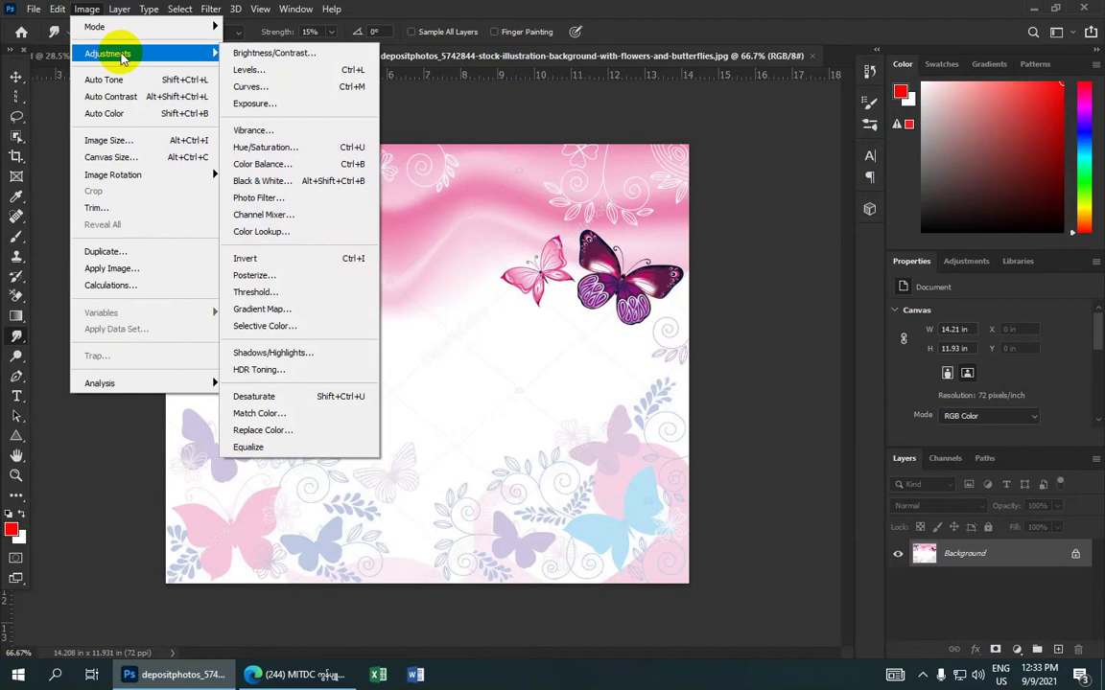
mouse_move(108, 54)
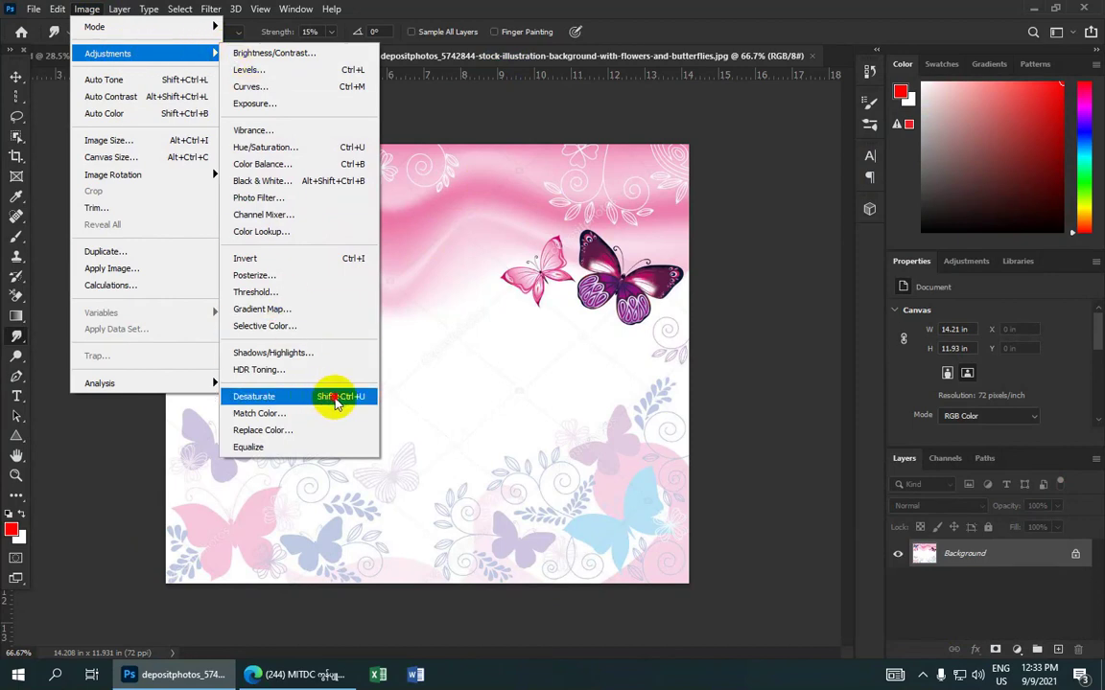
click(335, 402)
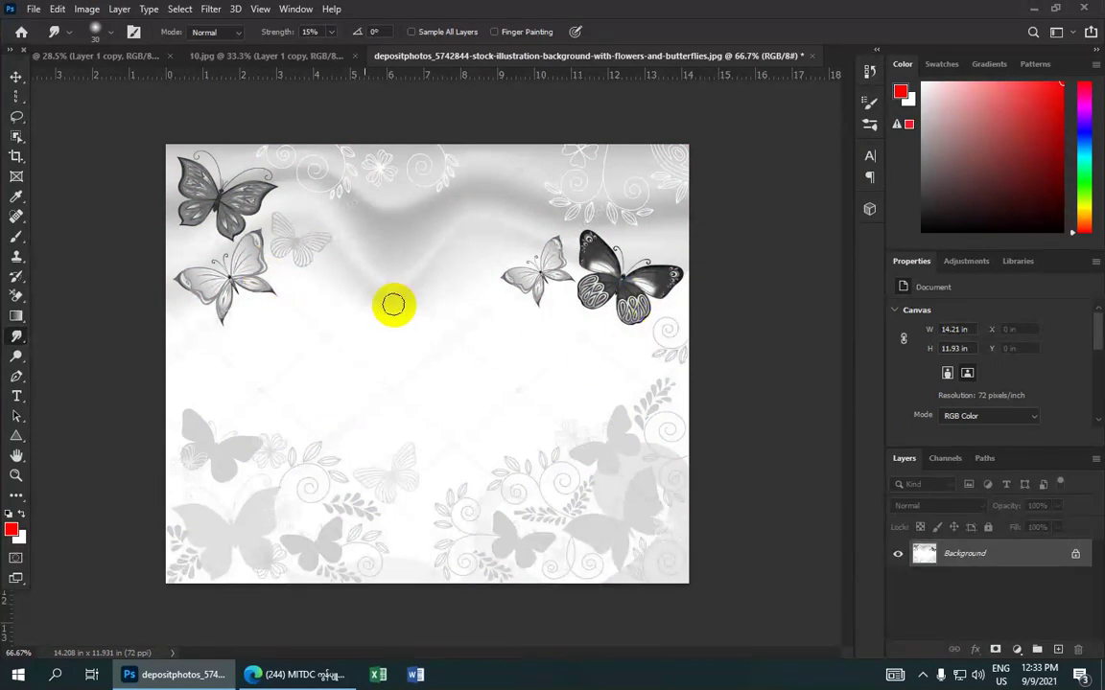
click(16, 76)
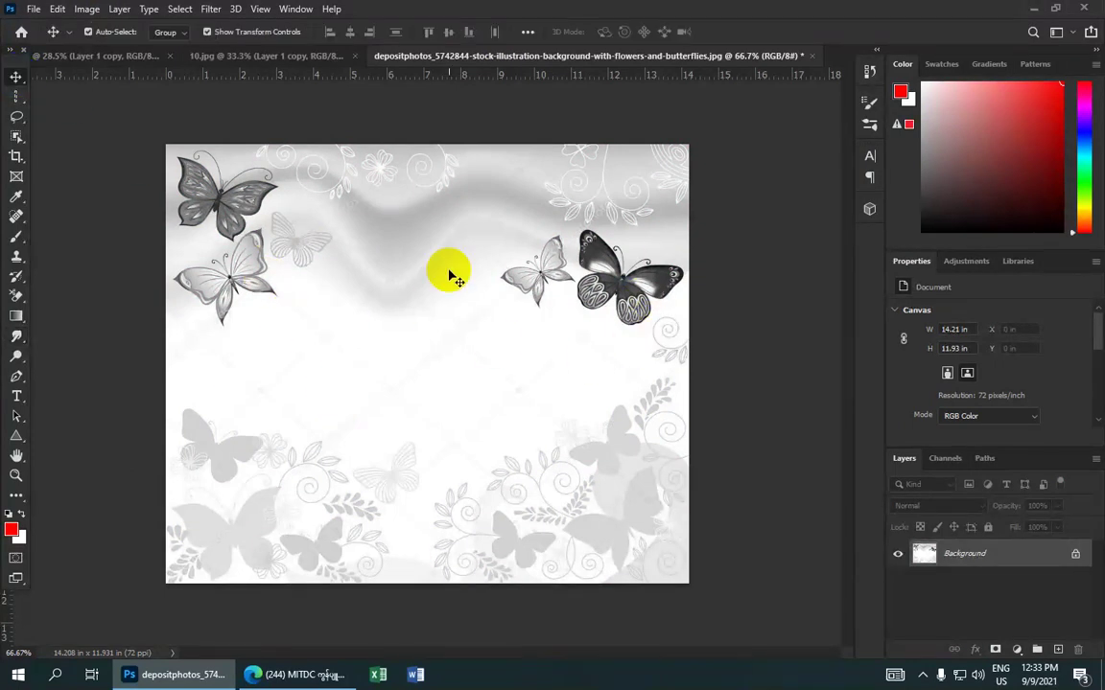
- Drag the grey butterfly image into 10.jpg as Layer 2 and scale it to fill the canvas
click(278, 56)
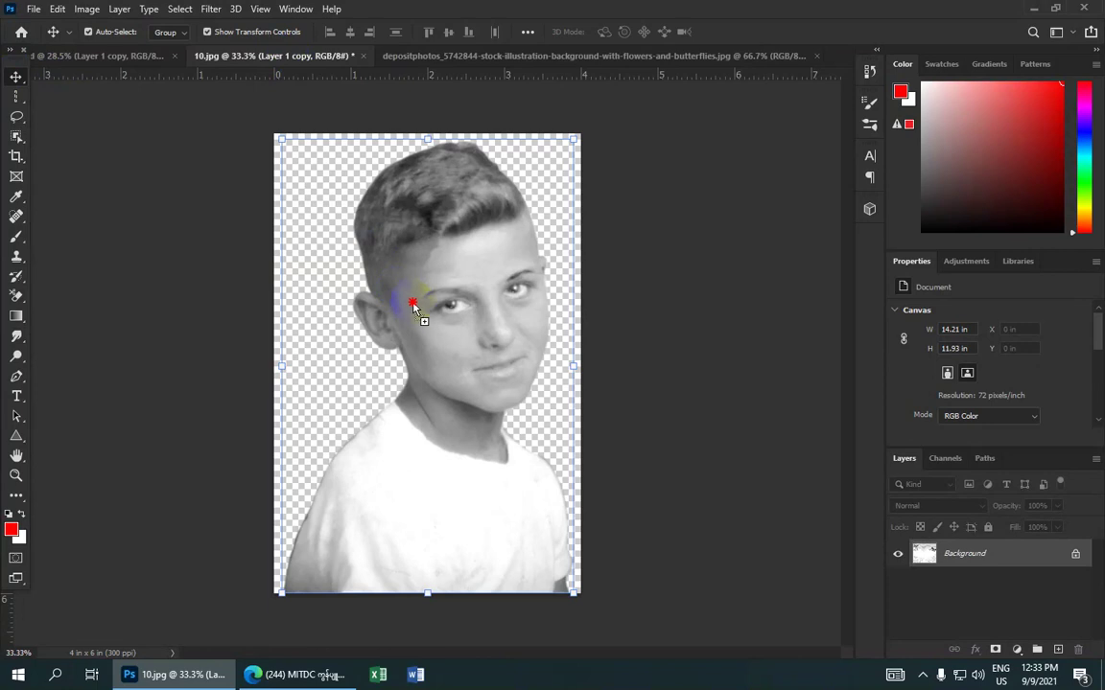
drag(412, 305, 420, 309)
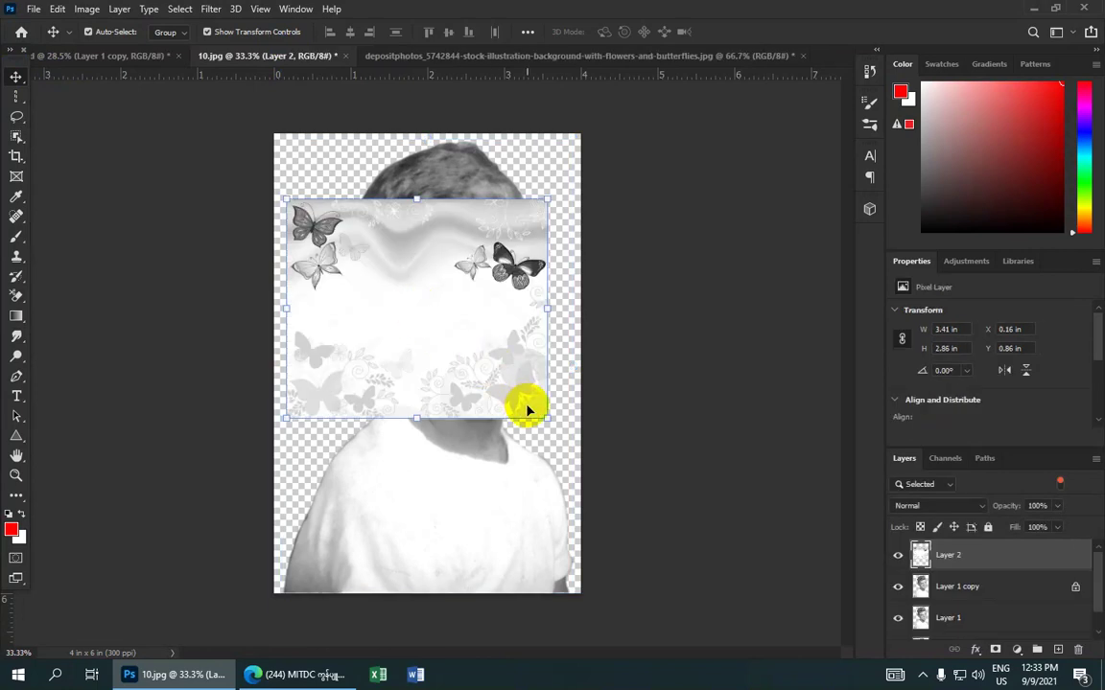
mouse_move(547, 418)
mouse_down()
mouse_move(634, 535)
mouse_move(546, 489)
mouse_move(533, 518)
mouse_move(524, 498)
mouse_up()
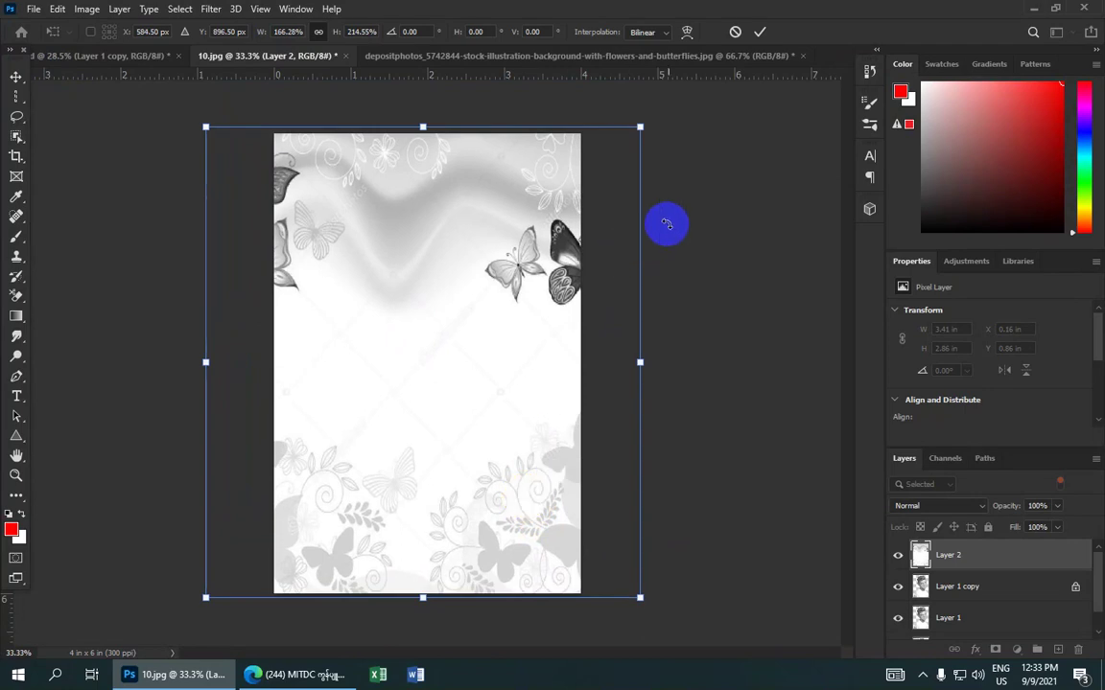
click(760, 32)
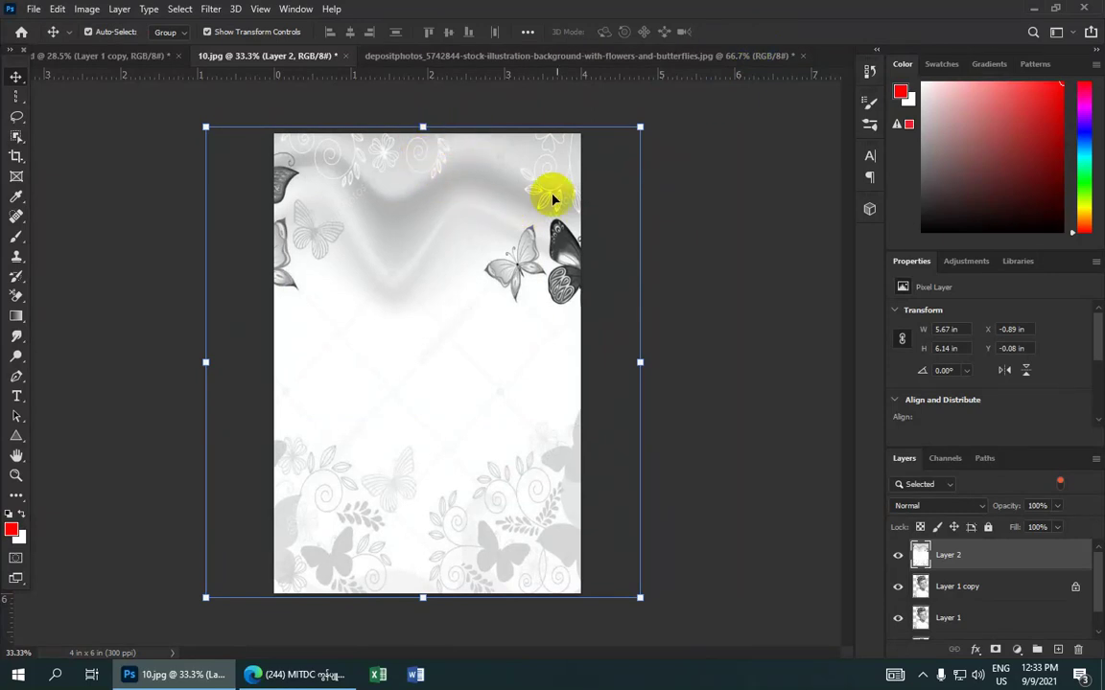
- Move Layer 2 below the portrait layers and nudge it slightly left and down
drag(970, 557, 969, 621)
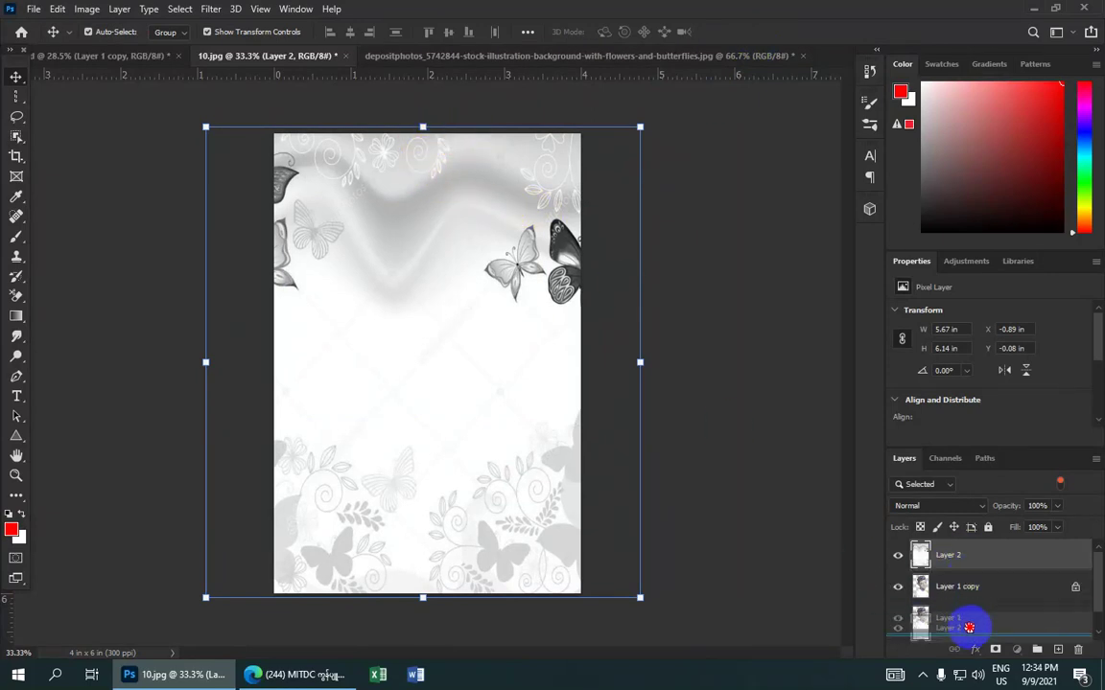
drag(969, 629, 967, 633)
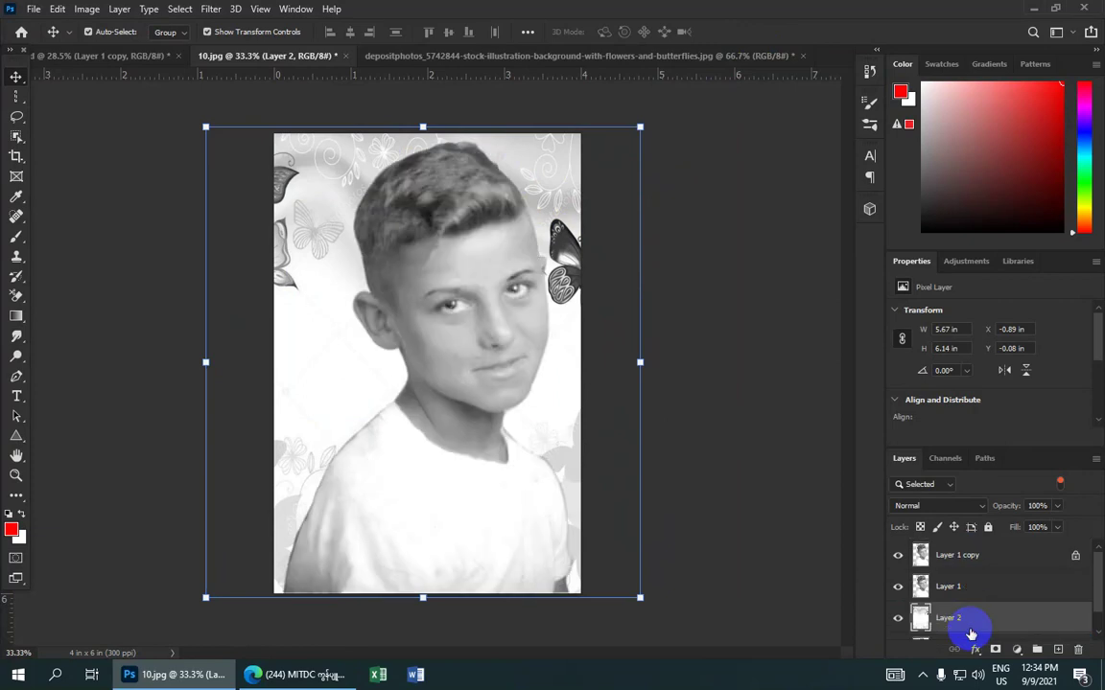
scroll(625, 372, down, 1)
scroll(618, 374, up, 1)
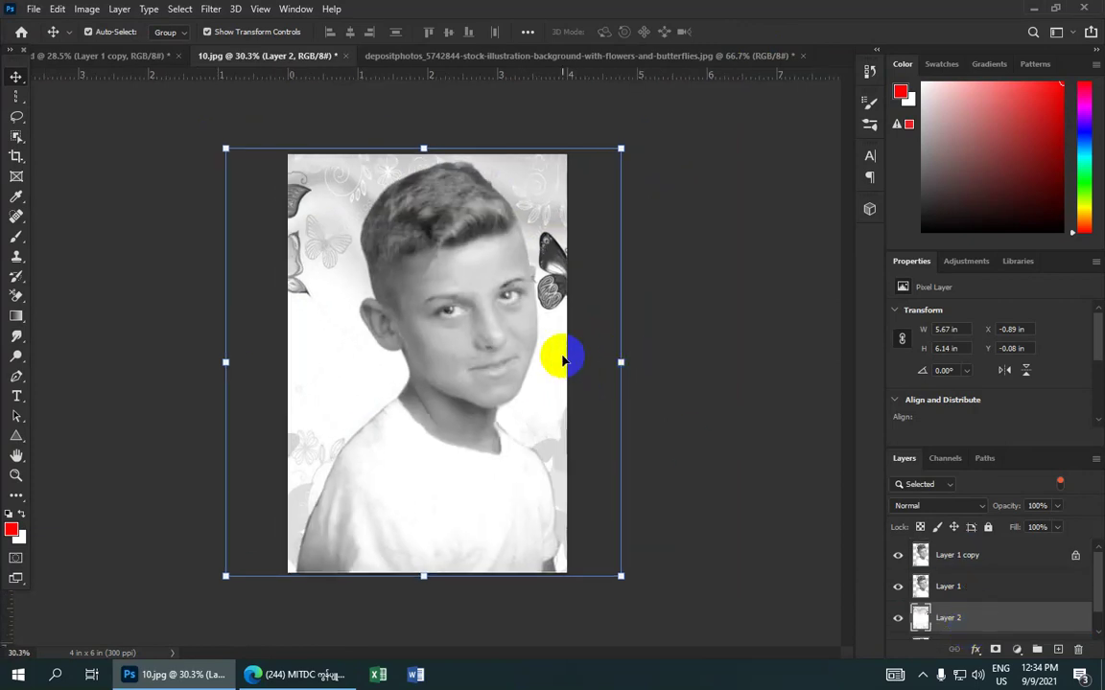
key(Right)
key(Right)
key(Right)
key(Right)
key(Right)
key(Right)
key(Left)
key(Left)
key(Left)
key(Down)
key(Down)
key(Down)
scroll(633, 422, down, 1)
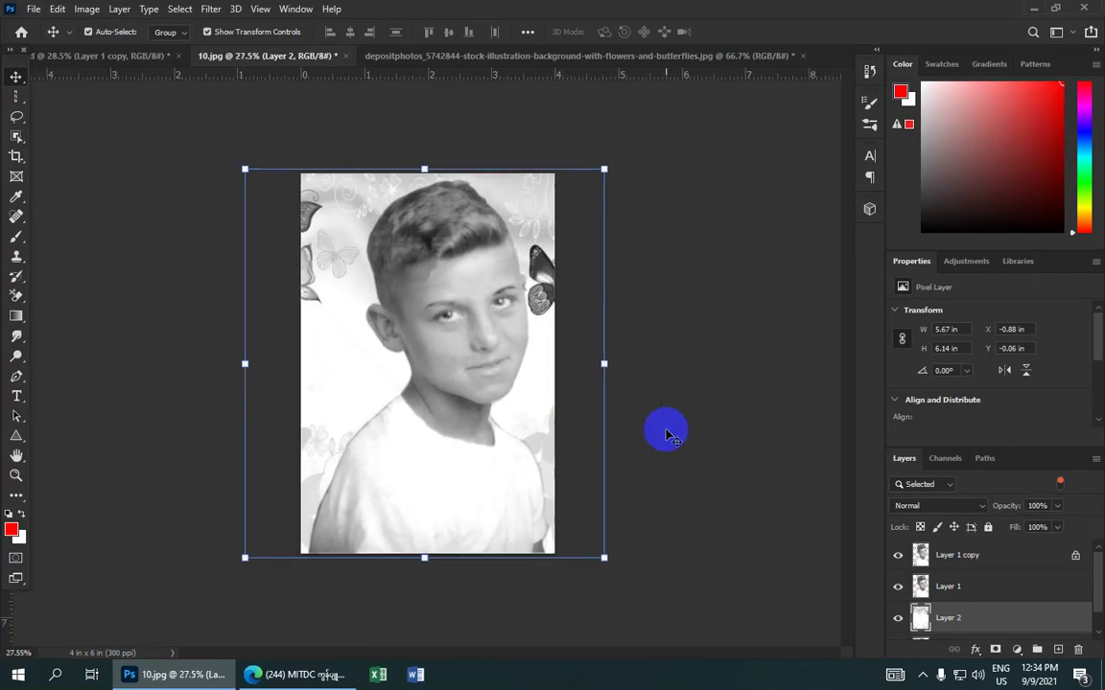
- Compare the portrait layers' visibility, then merge Layer 1 and Layer 1 copy with Ctrl+E
click(950, 588)
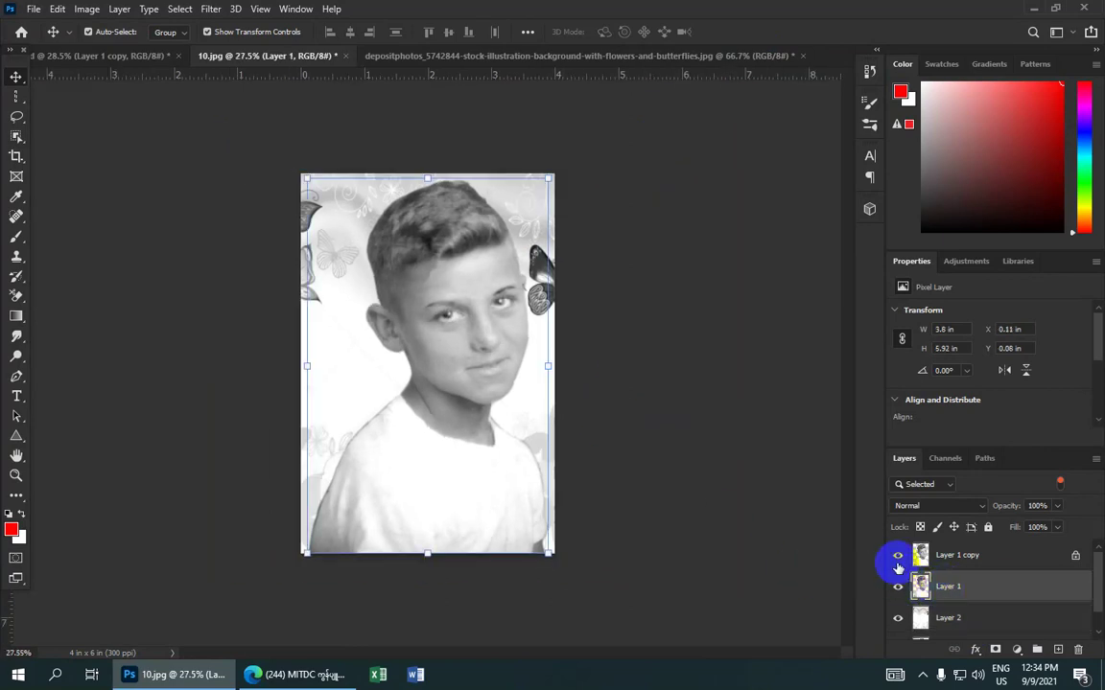
click(896, 585)
click(893, 584)
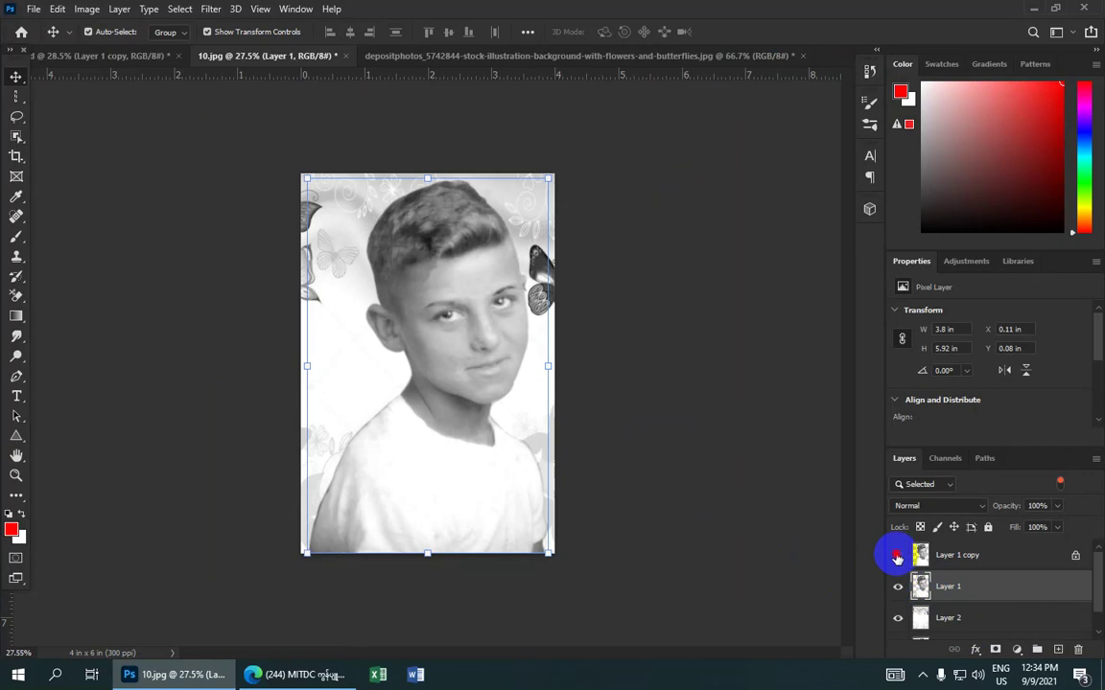
click(897, 557)
click(898, 556)
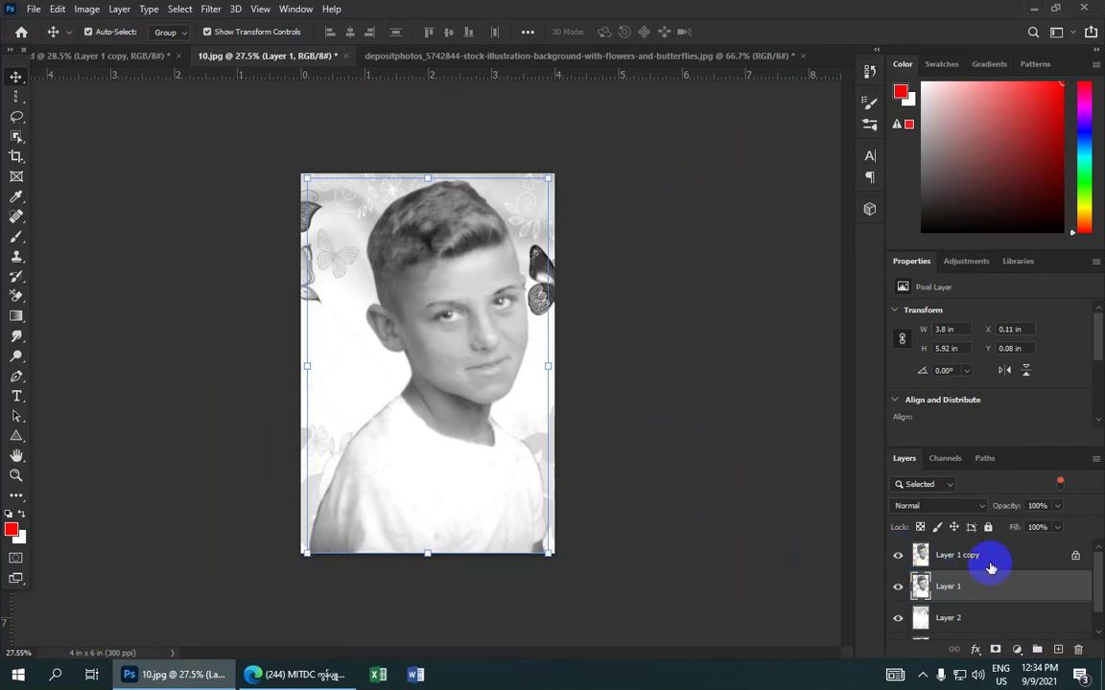
click(969, 560)
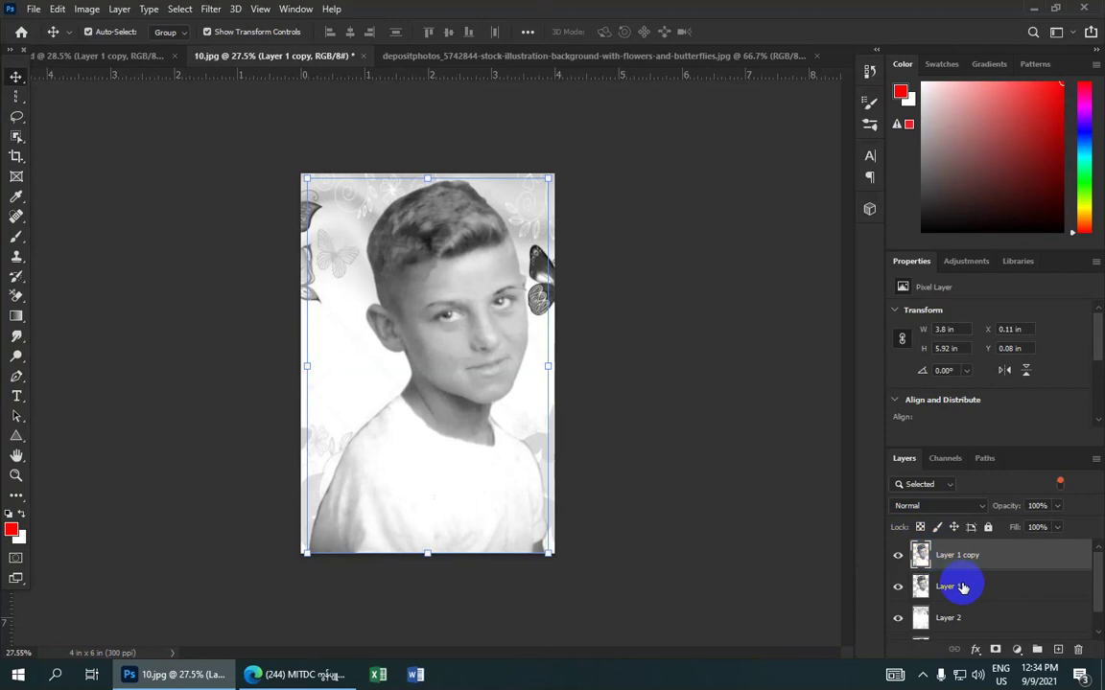
shift+click(962, 588)
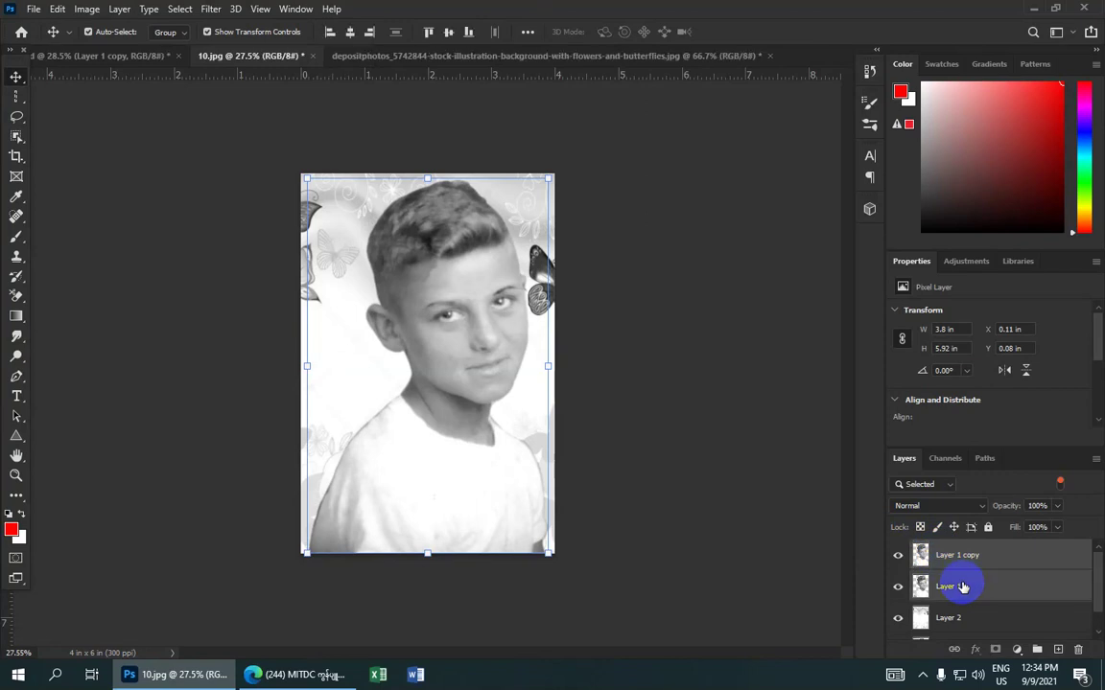
key(ctrl+e)
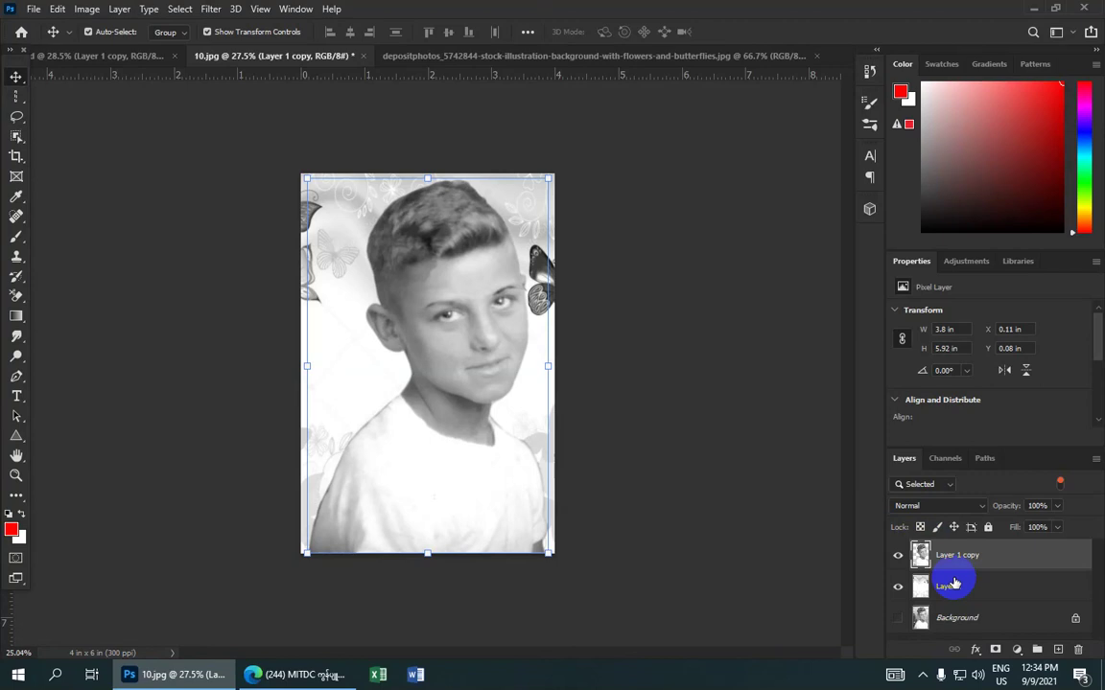
- Nudge the Layer 1 copy portrait left until it sits flush with the canvas edge, X about 0 in
click(952, 586)
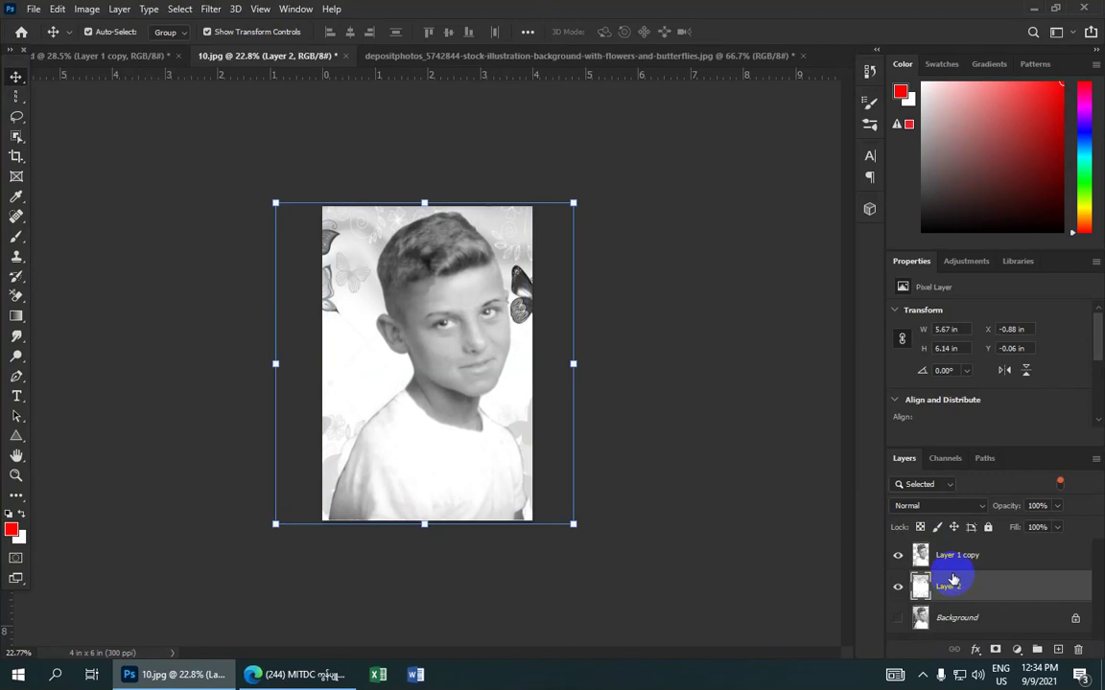
key(ctrl+plus)
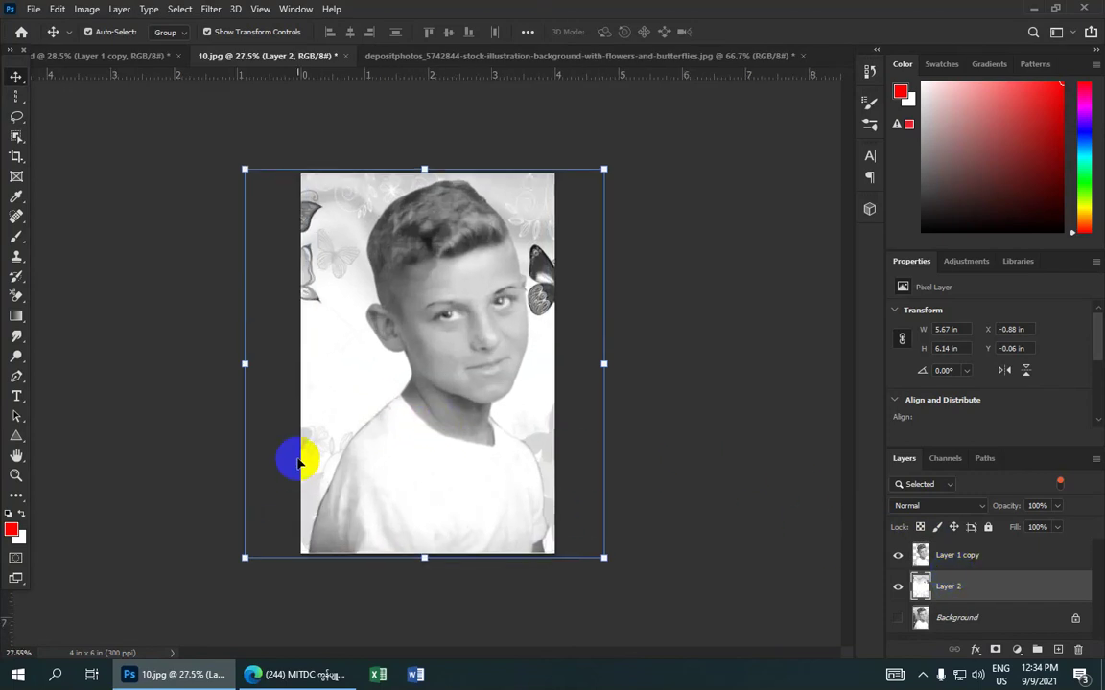
click(921, 556)
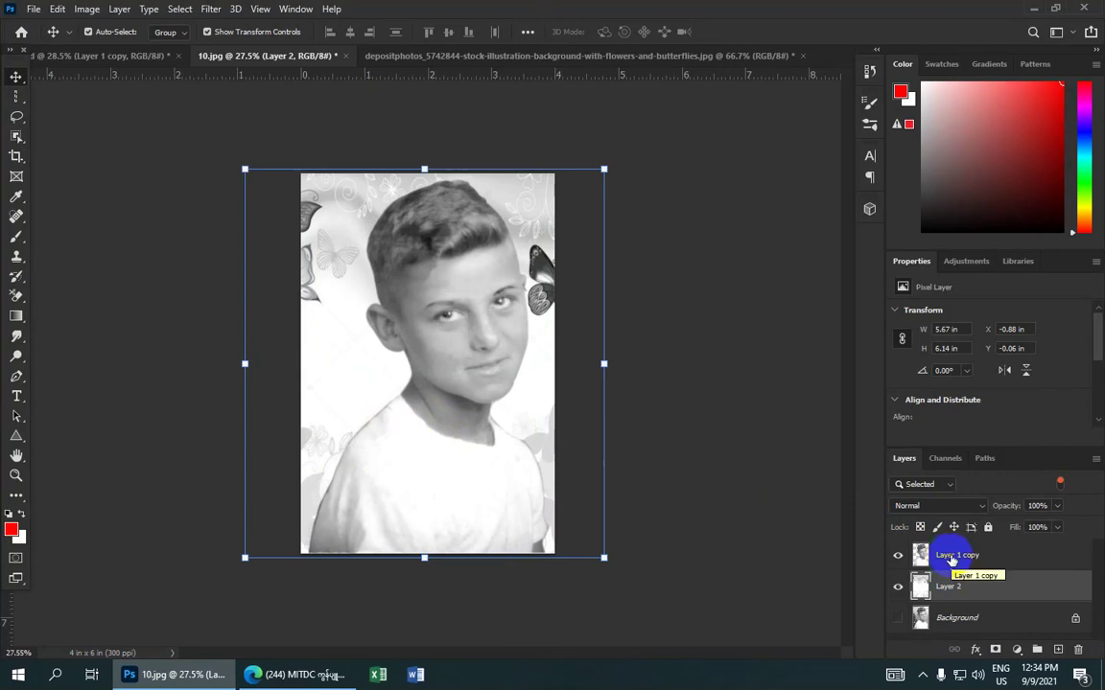
click(950, 558)
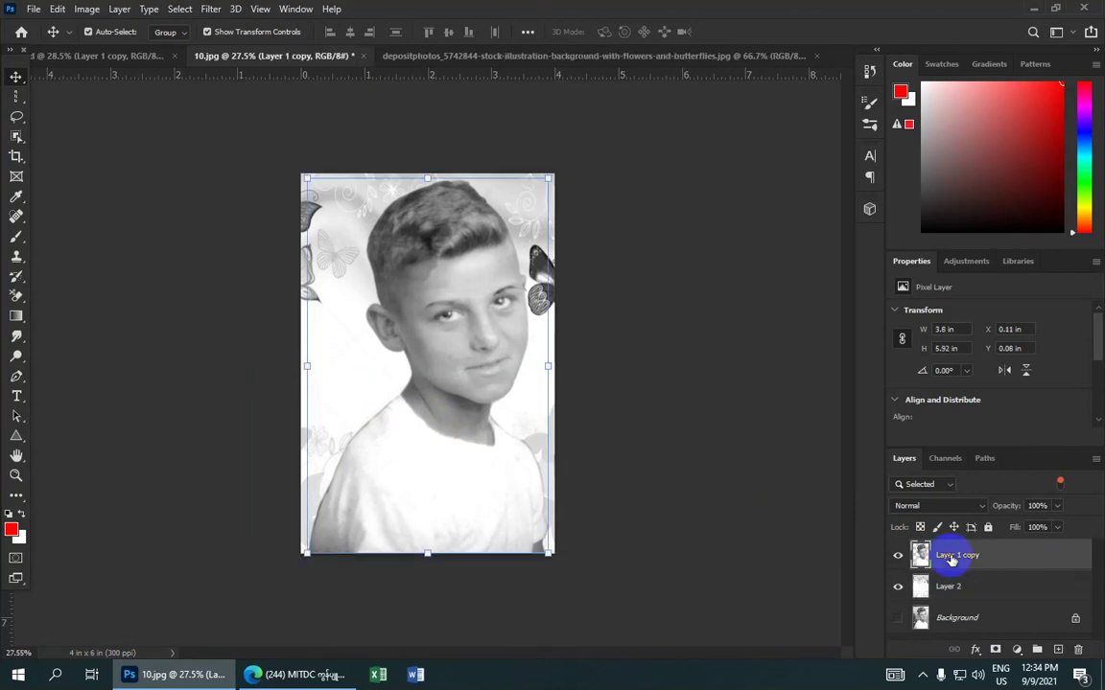
key(shift+Left)
key(shift+Left)
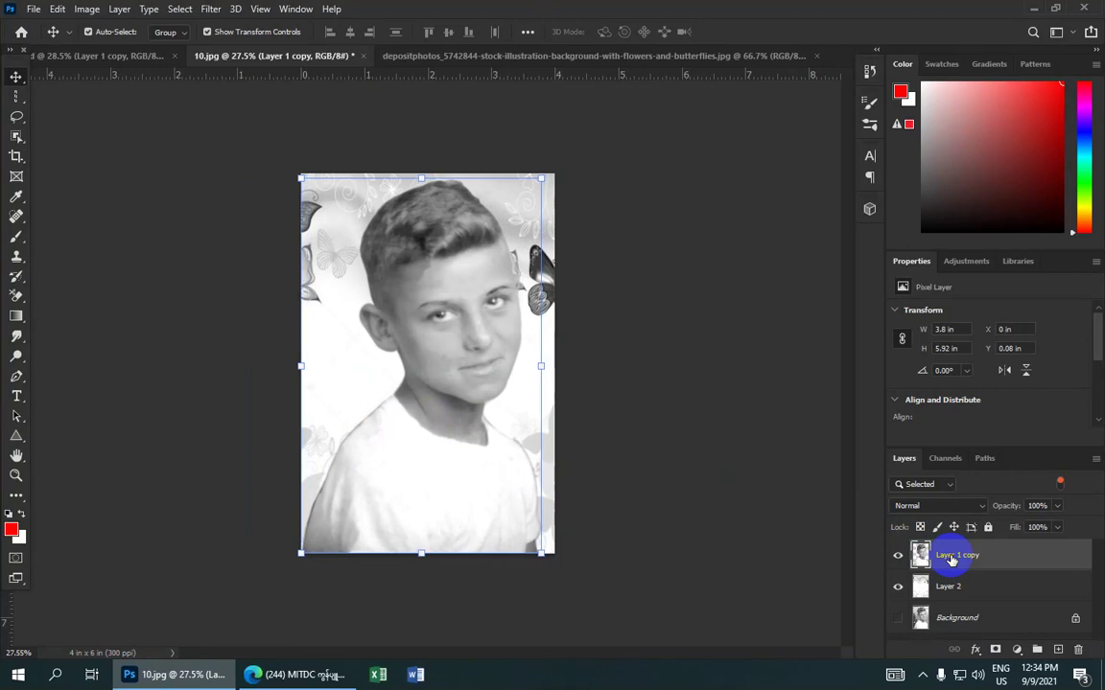
key(shift+Left)
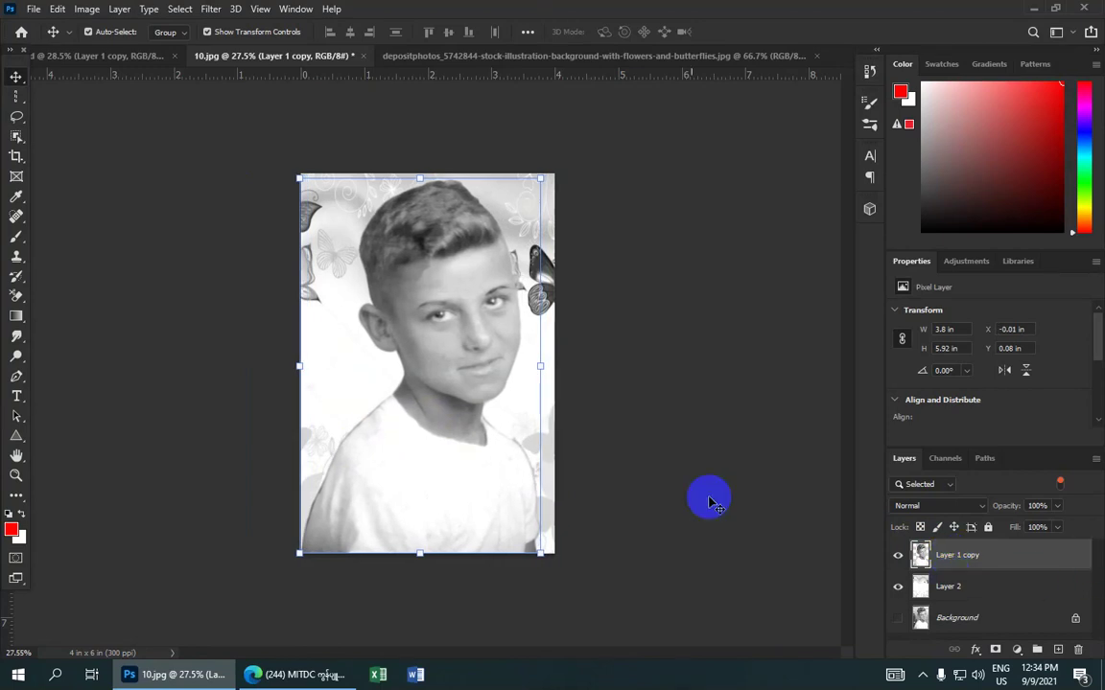
- Nudge Layer 2 up and right to X -0.18 in, then deselect and zoom out
click(587, 387)
click(531, 395)
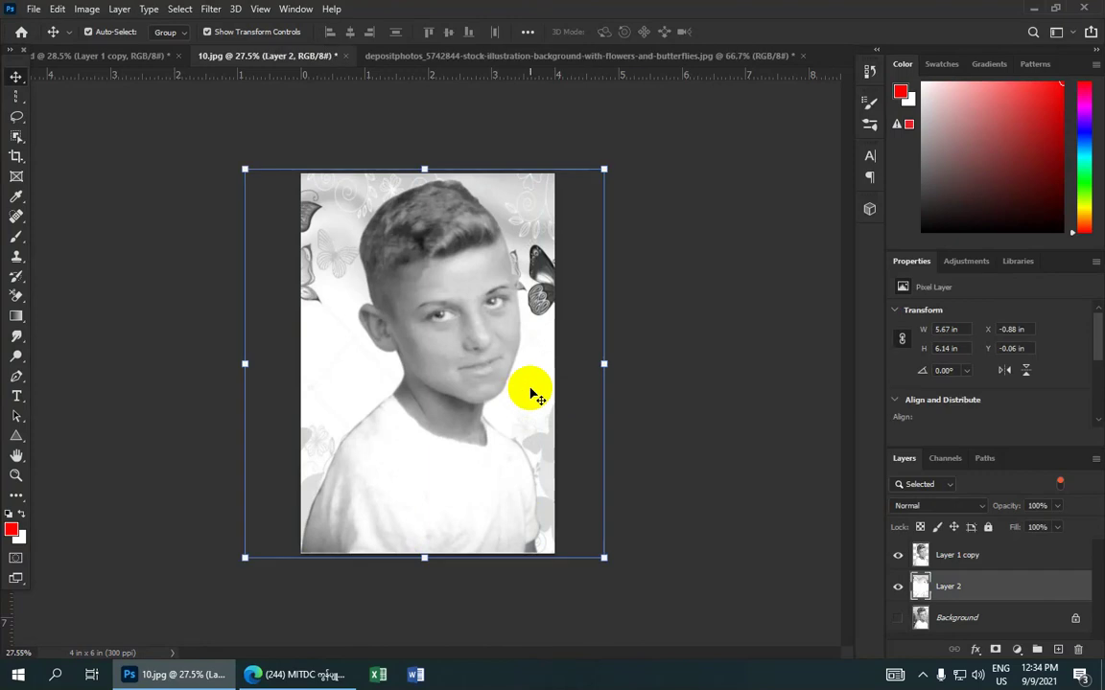
key(Up)
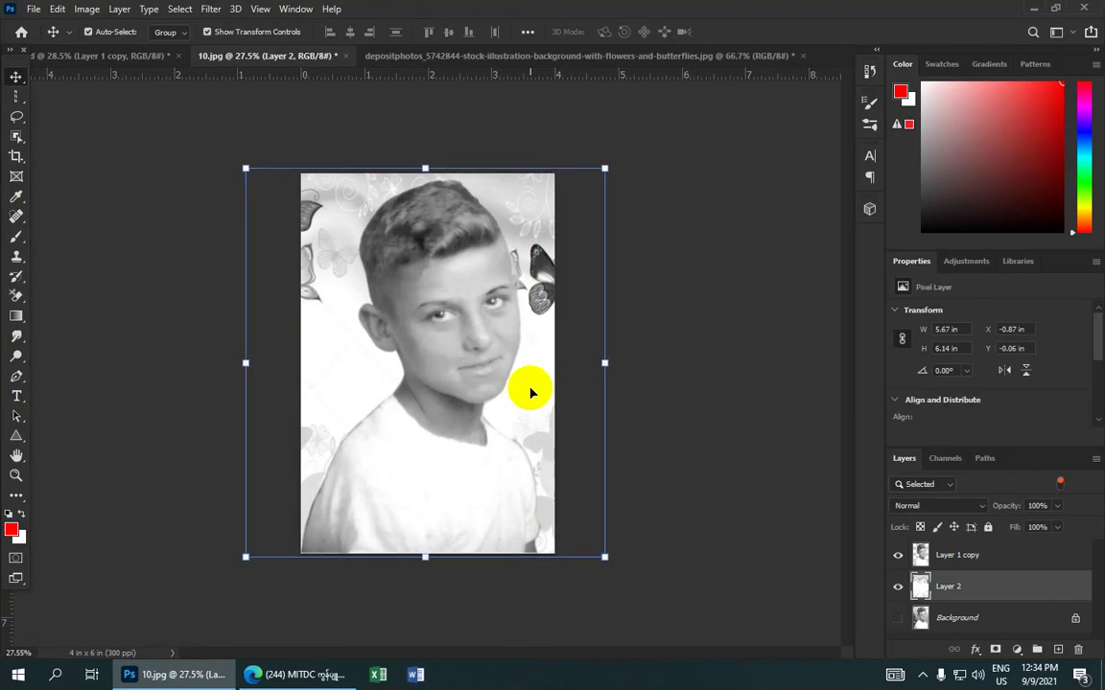
key(Up)
key(Up)
key(Up)
key(Up)
key(Up)
key(Up)
key(Right)
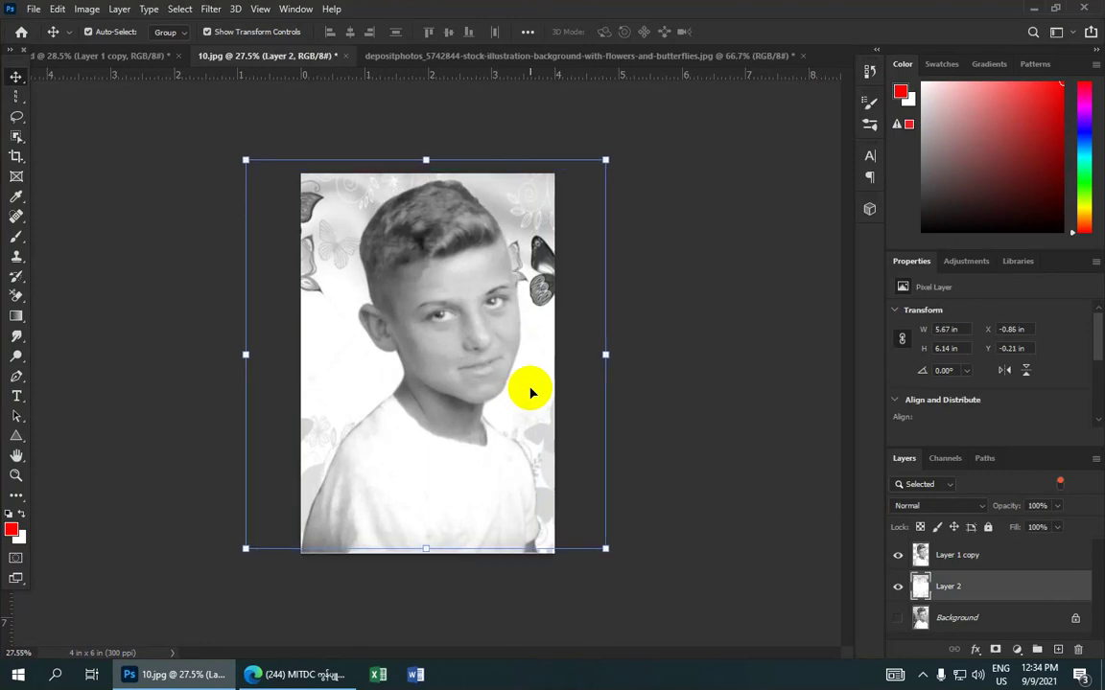
key(Right)
key(Right)
key(Right)
key(shift+Right)
key(shift+Right)
key(shift+Right)
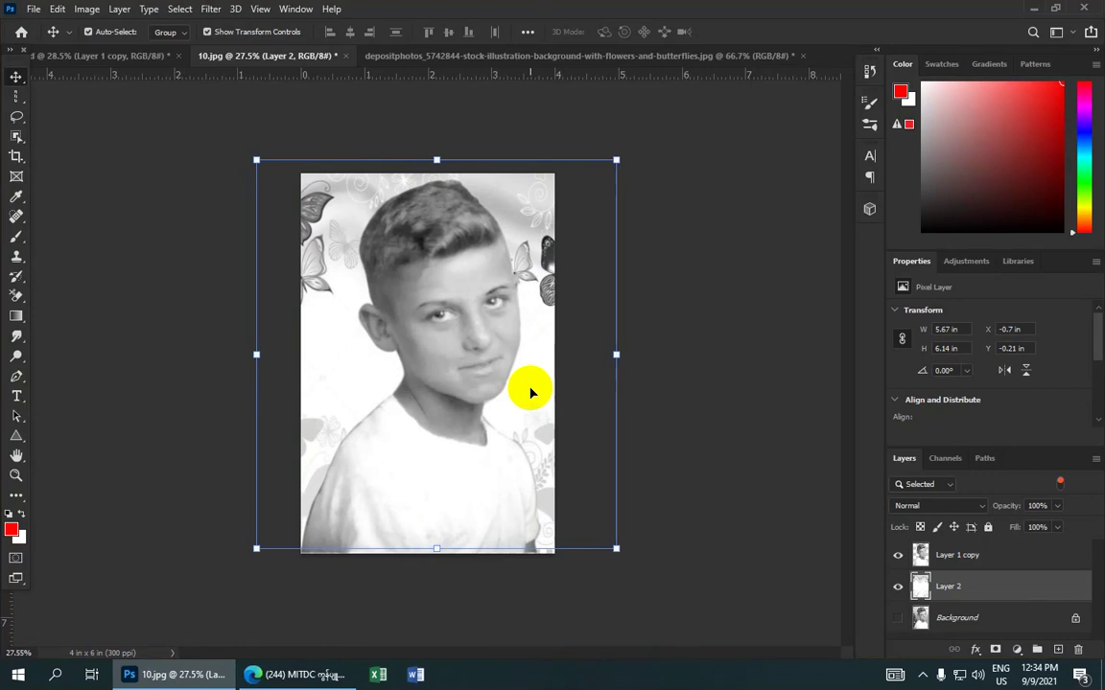
key(shift+Right)
key(shift+Right)
key(shift+Right)
key(shift+Right)
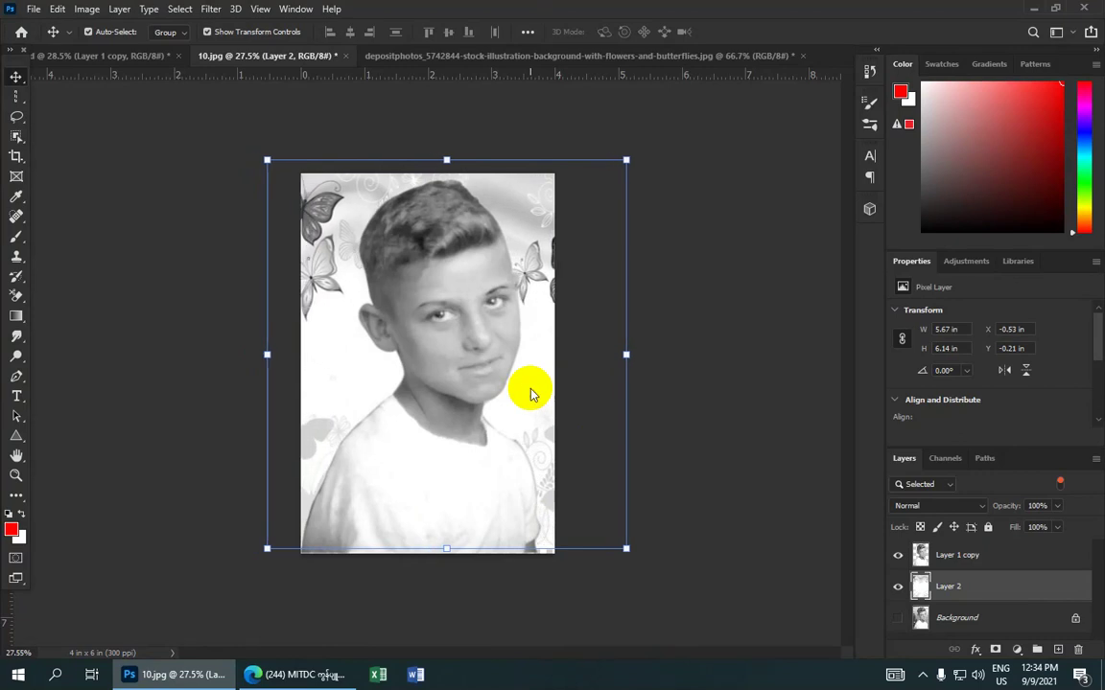
key(shift+Right)
key(shift+Right)
key(shift+Right)
key(shift+Right)
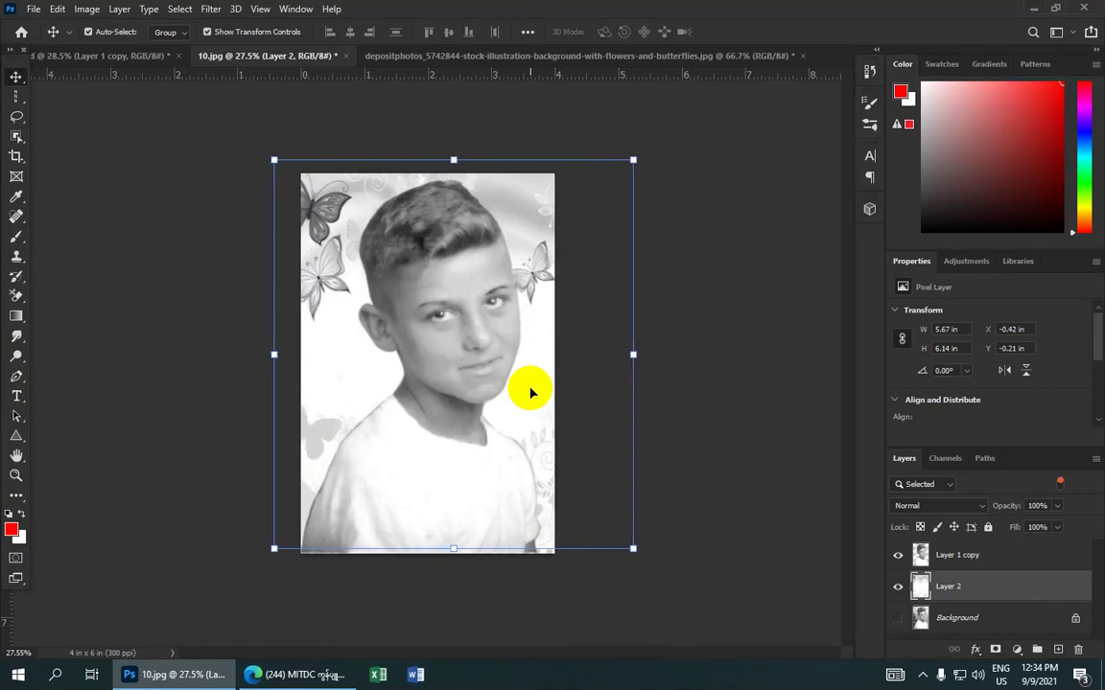
key(shift+Right)
key(shift+Right)
key(shift+Right)
key(shift+Right)
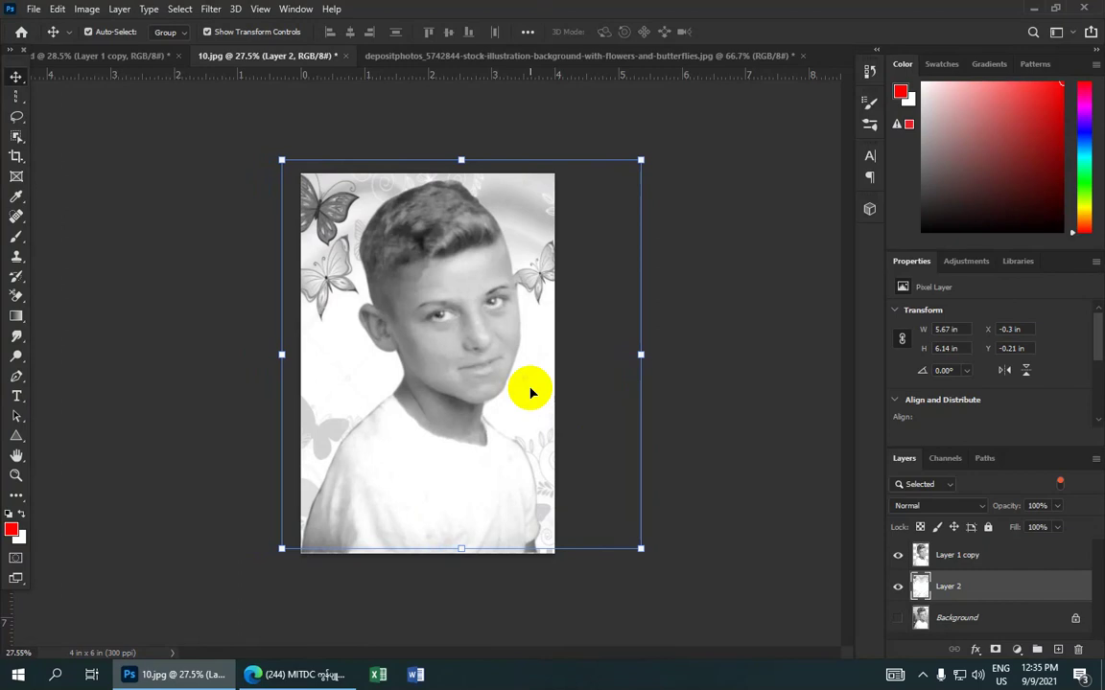
key(shift+Right)
key(shift+Right)
key(shift+Right)
key(shift+Right)
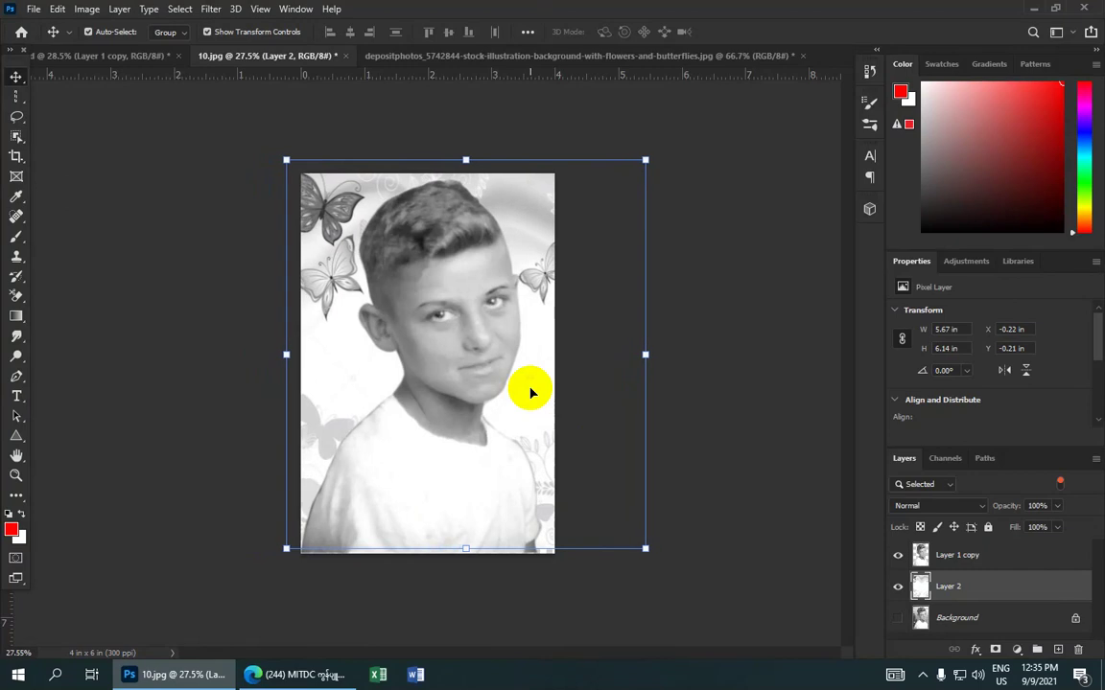
key(shift+Right)
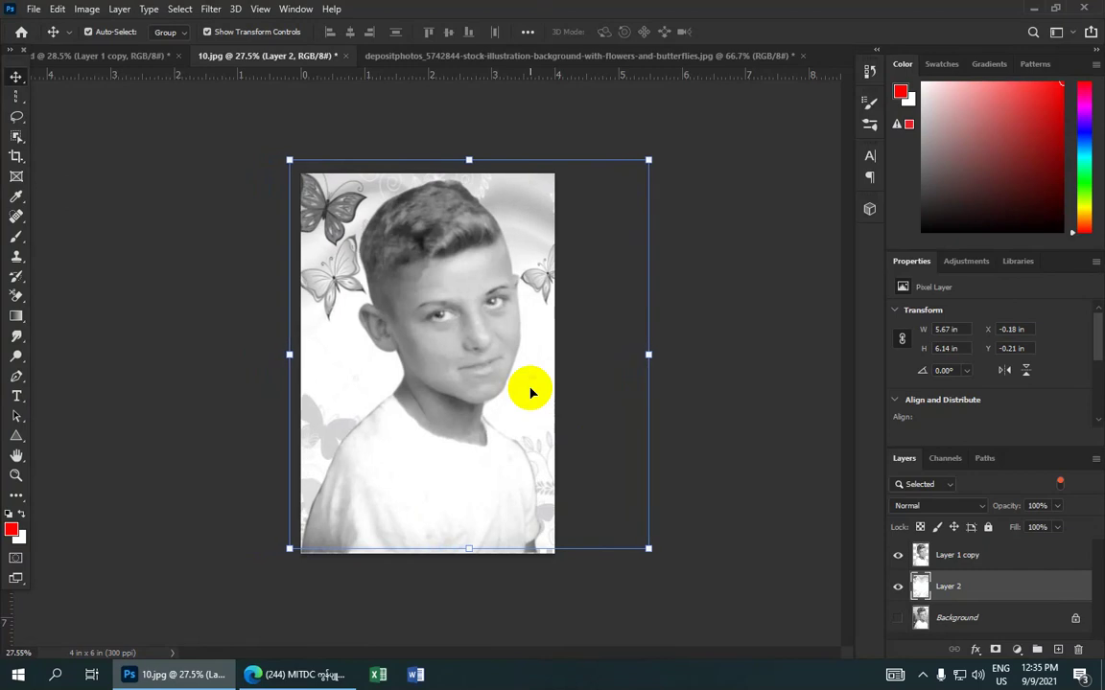
click(698, 381)
key(ctrl+minus)
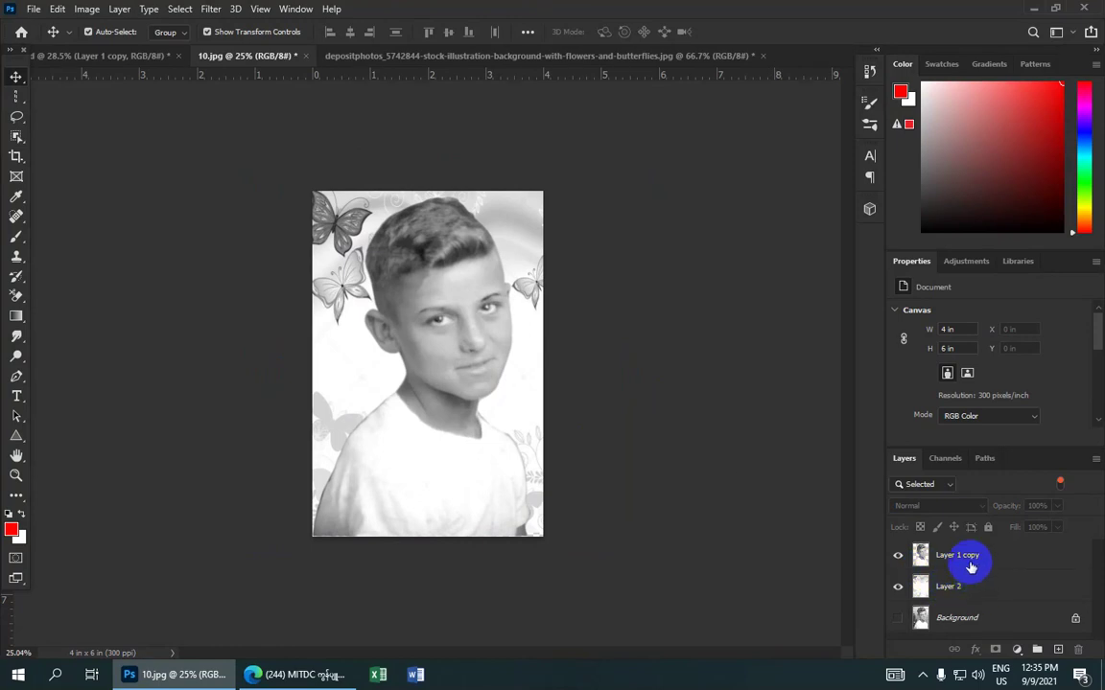
- Merge the butterfly Layer 2 and the boy portrait Layer 1 copy into one layer
click(971, 582)
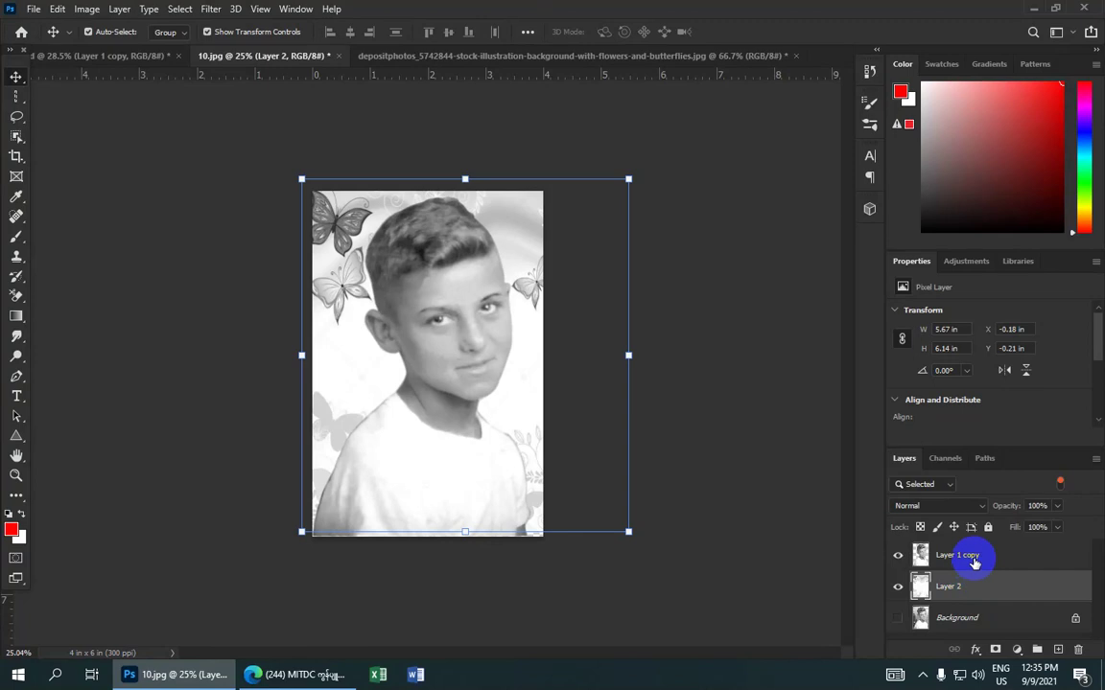
ctrl+click(974, 563)
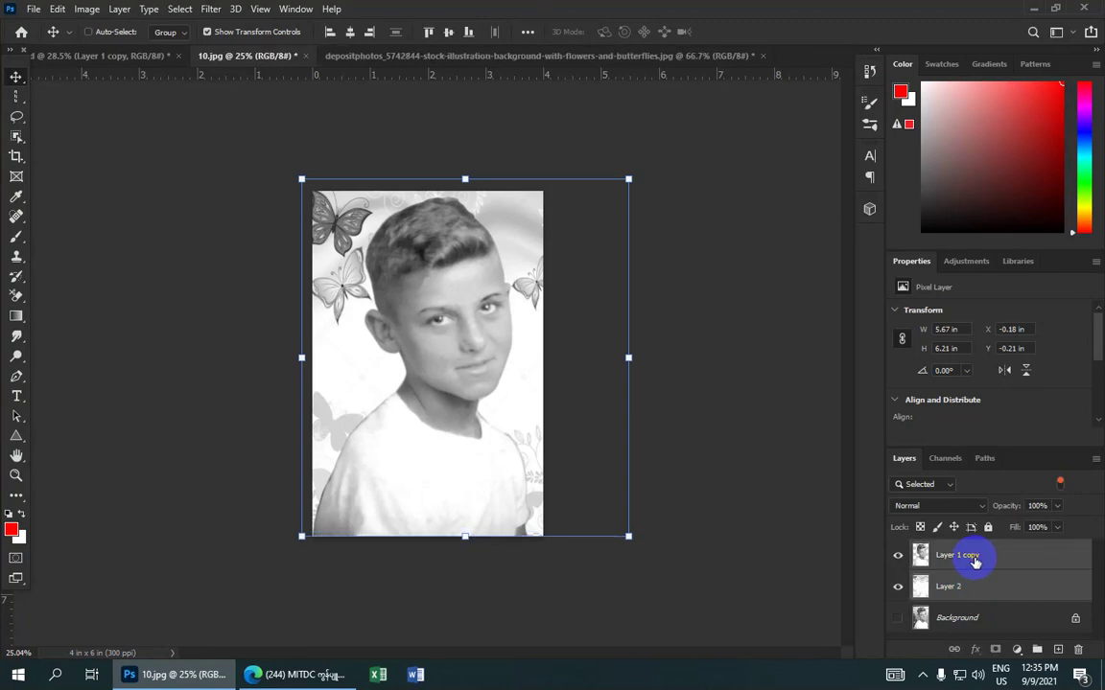
key(ctrl+e)
click(670, 424)
scroll(499, 368, up, 1)
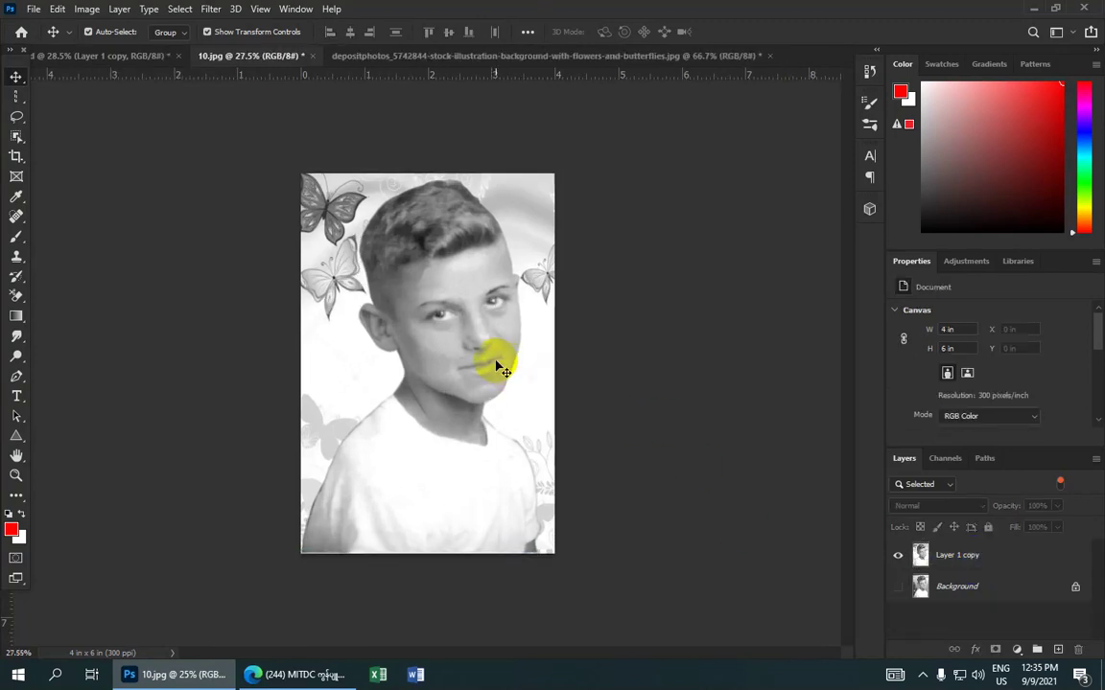
scroll(499, 368, down, 1)
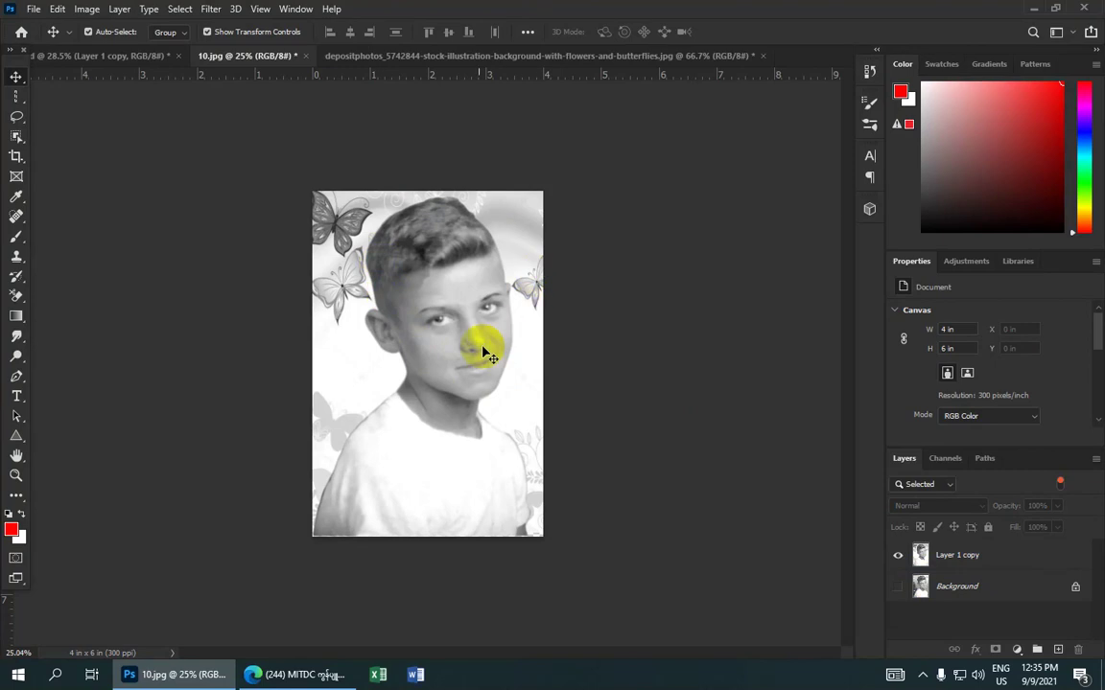
click(34, 8)
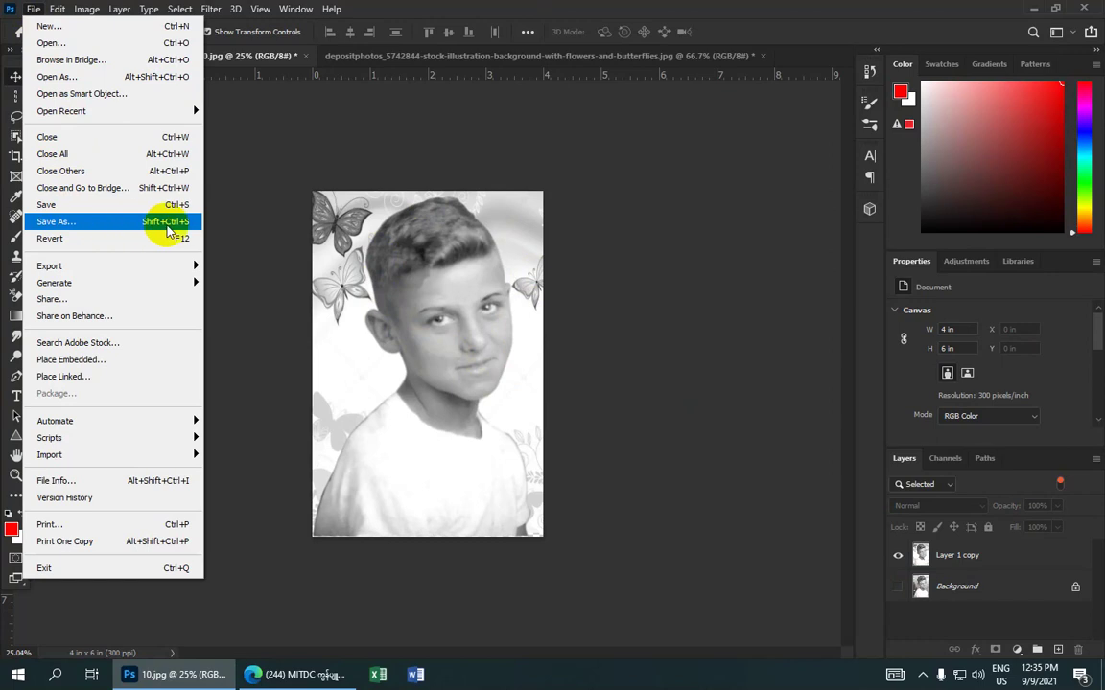
- Save the picture to the Desktop as a JPEG file named Old Photo
click(176, 226)
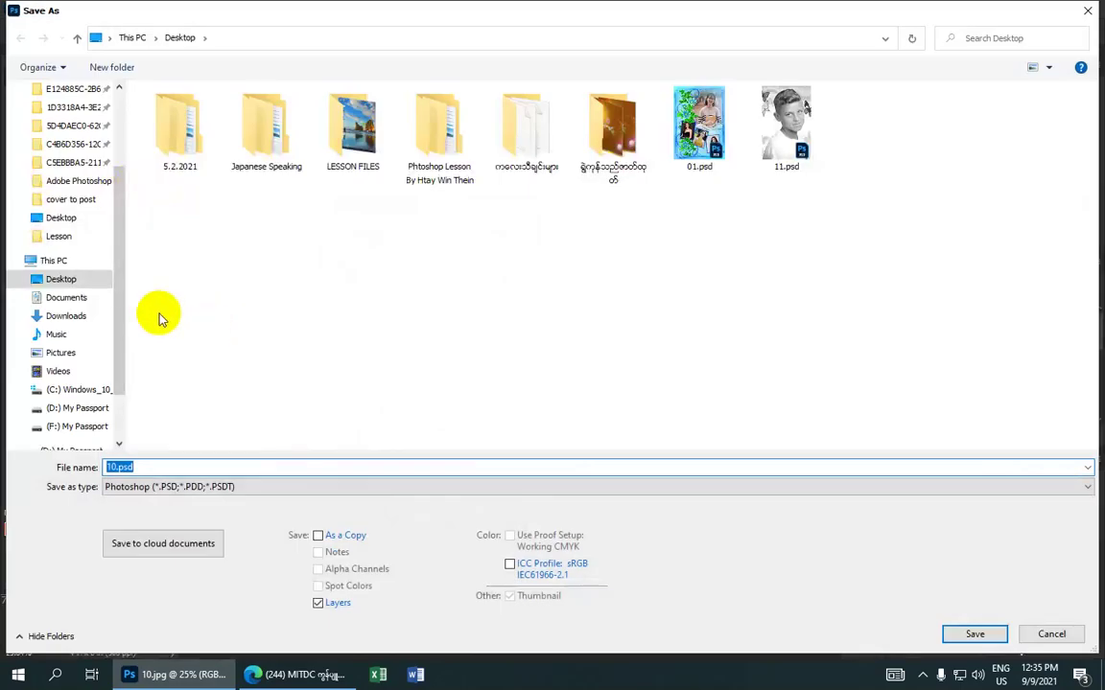
mouse_move(61, 279)
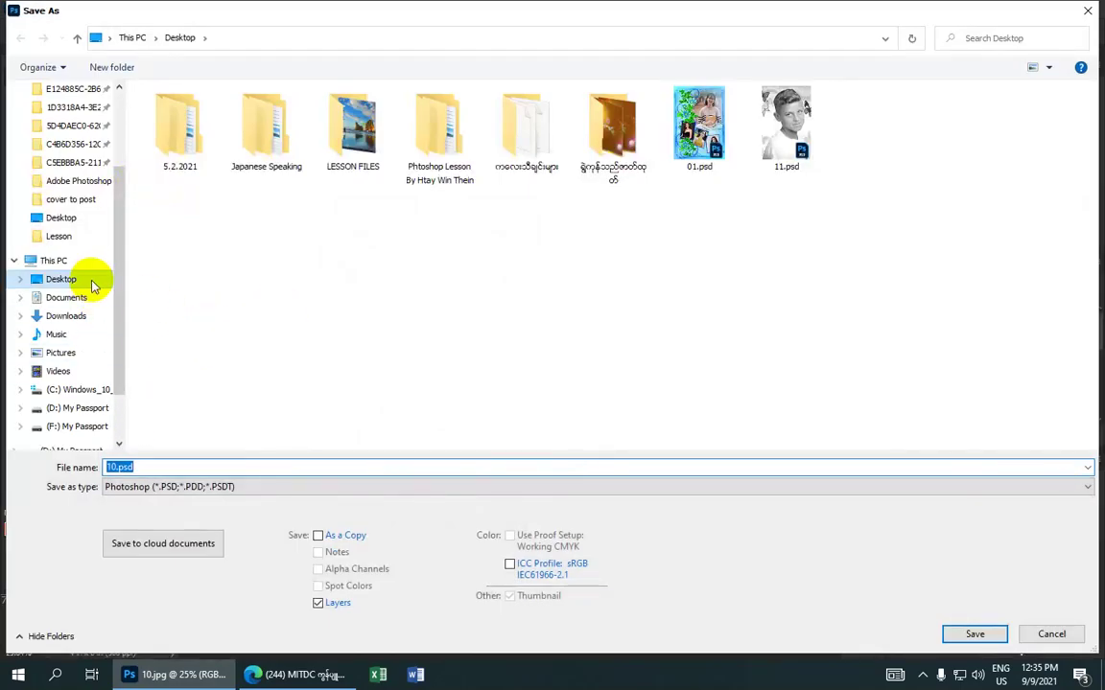
click(92, 280)
click(152, 468)
text(Old Photo)
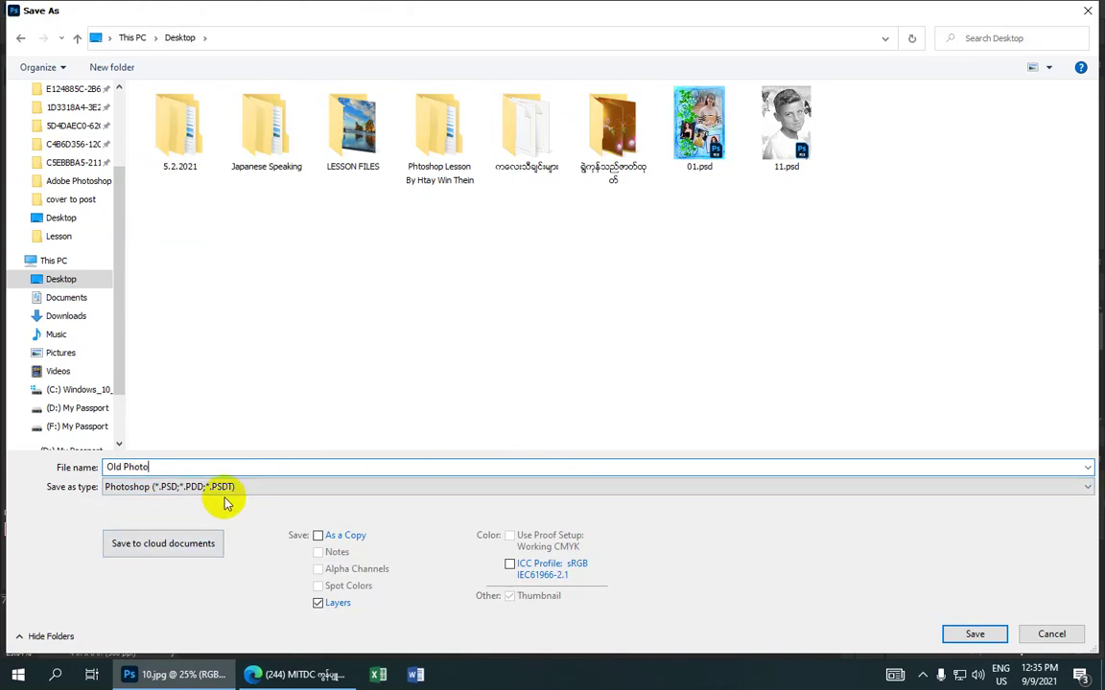
click(1086, 487)
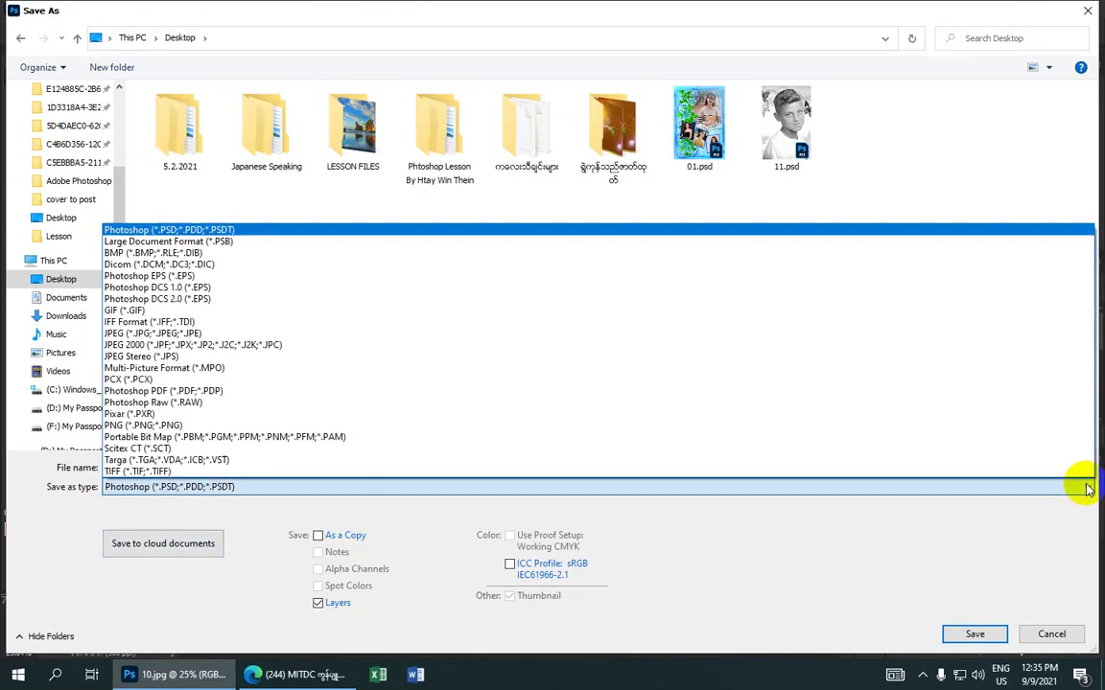
click(237, 334)
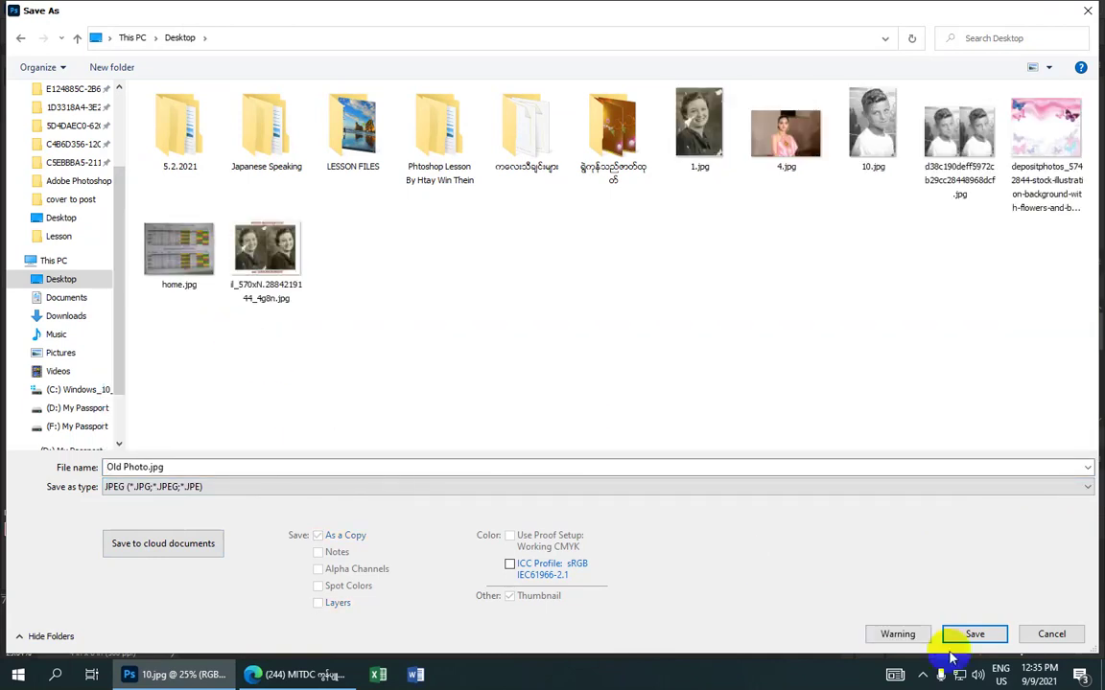
click(973, 635)
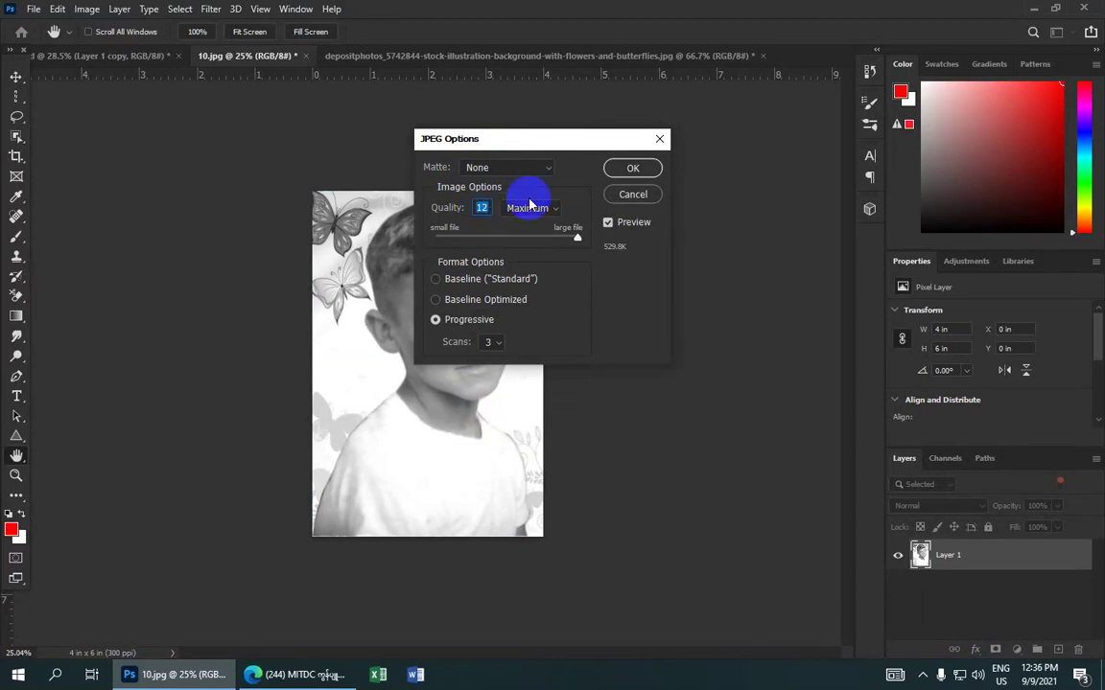
- Confirm the JPEG Options at quality 12 (Maximum) to write Old Photo.jpg
click(625, 167)
scroll(438, 288, up, 1)
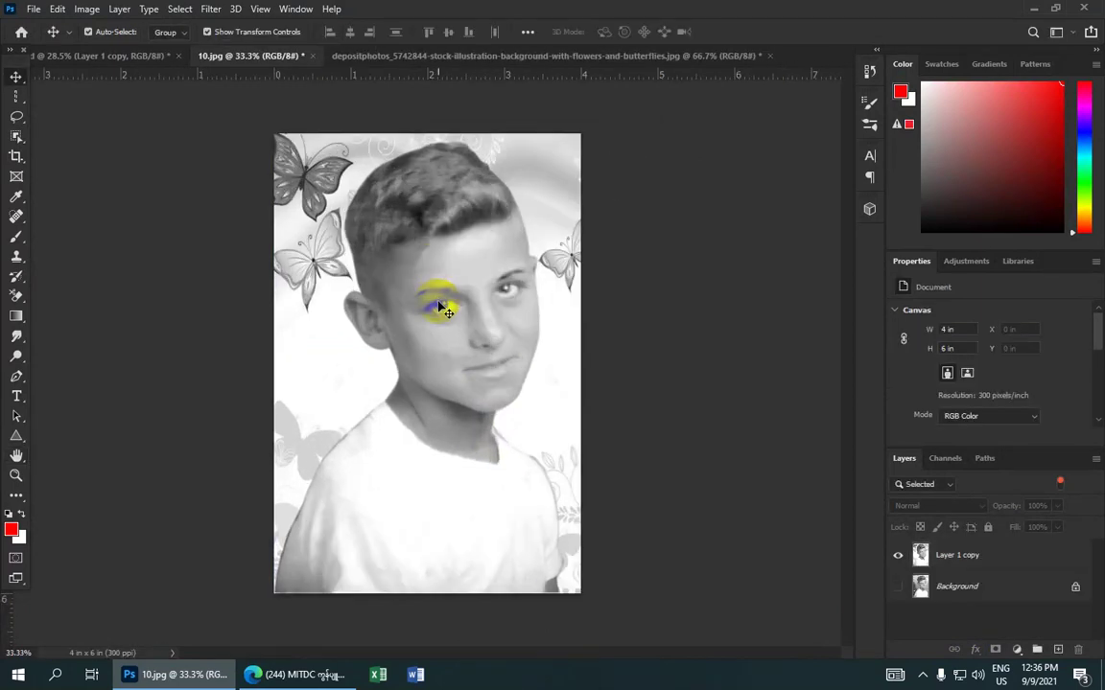
scroll(437, 306, down, 2)
scroll(403, 321, up, 1)
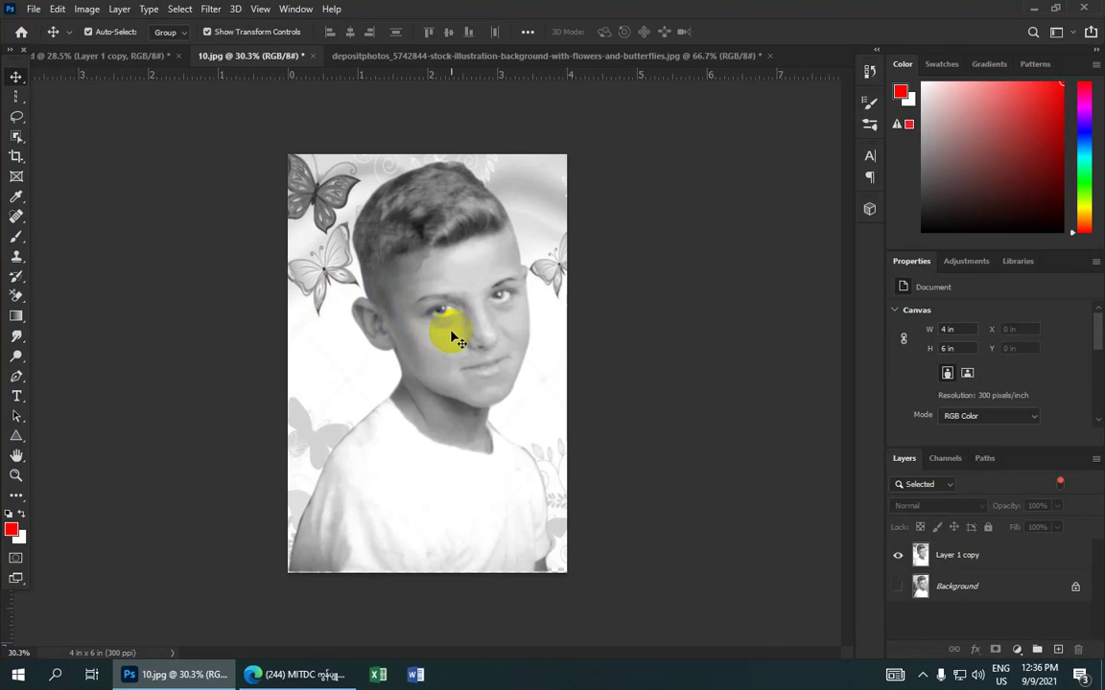